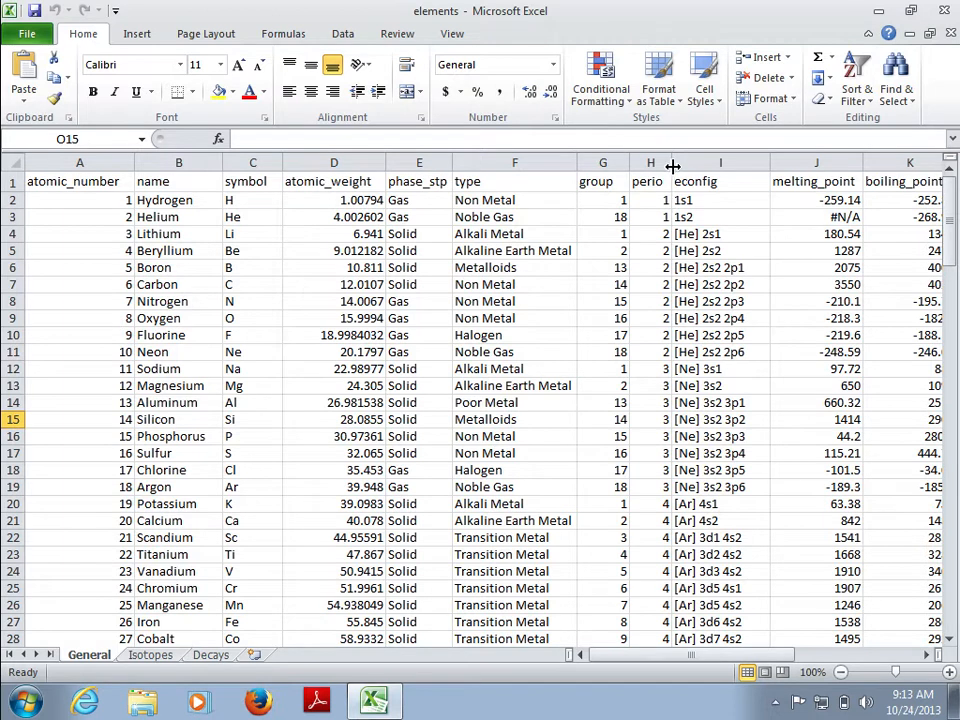
Step: Widen Excel column H so the 'period' header is fully visible
drag(673, 164, 696, 164)
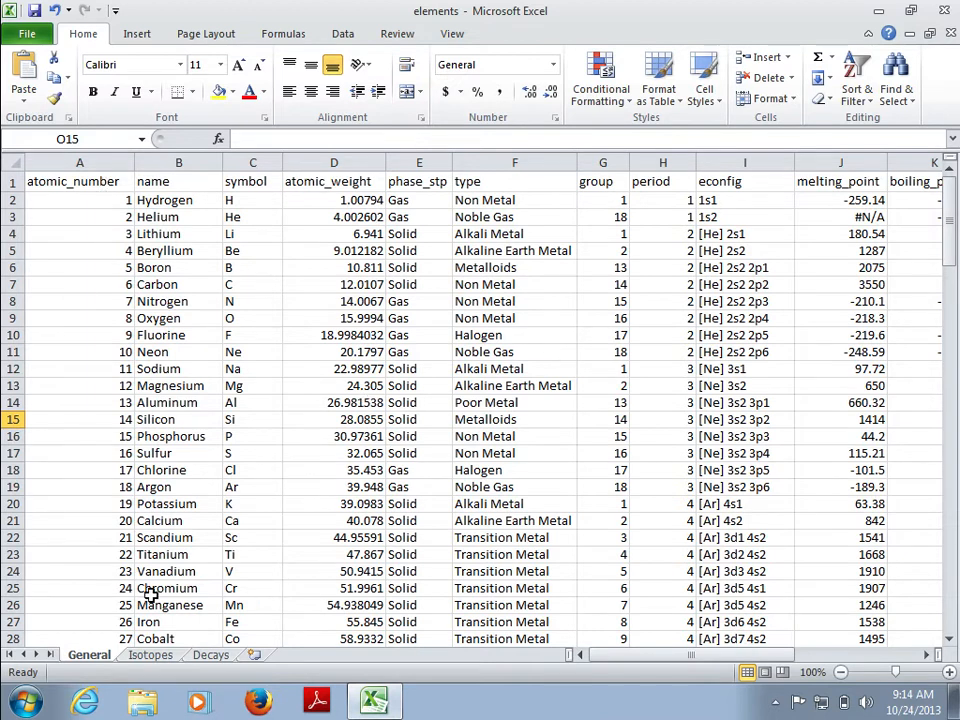
Step: Close Internet Explorer, start Firefox, and dismiss the Bing promotion banner
click(88, 704)
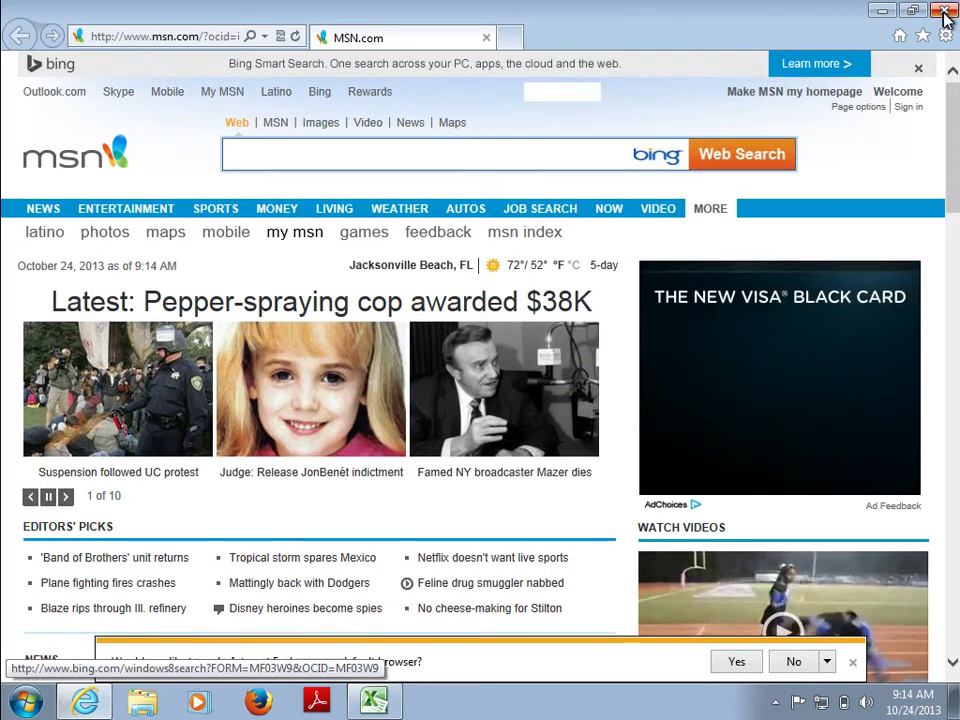
click(945, 12)
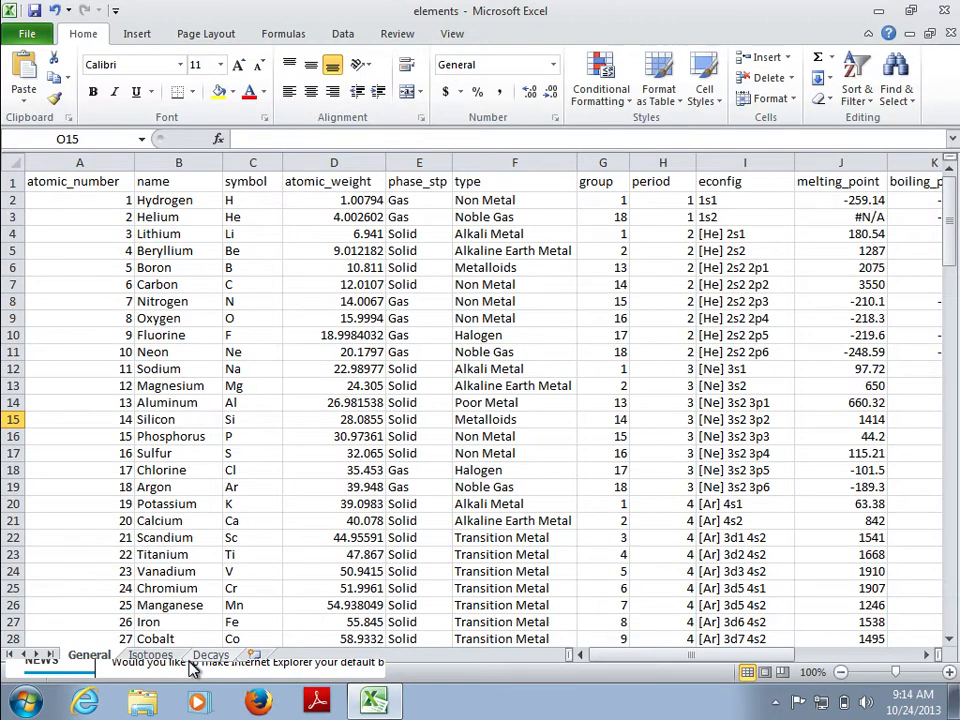
click(258, 702)
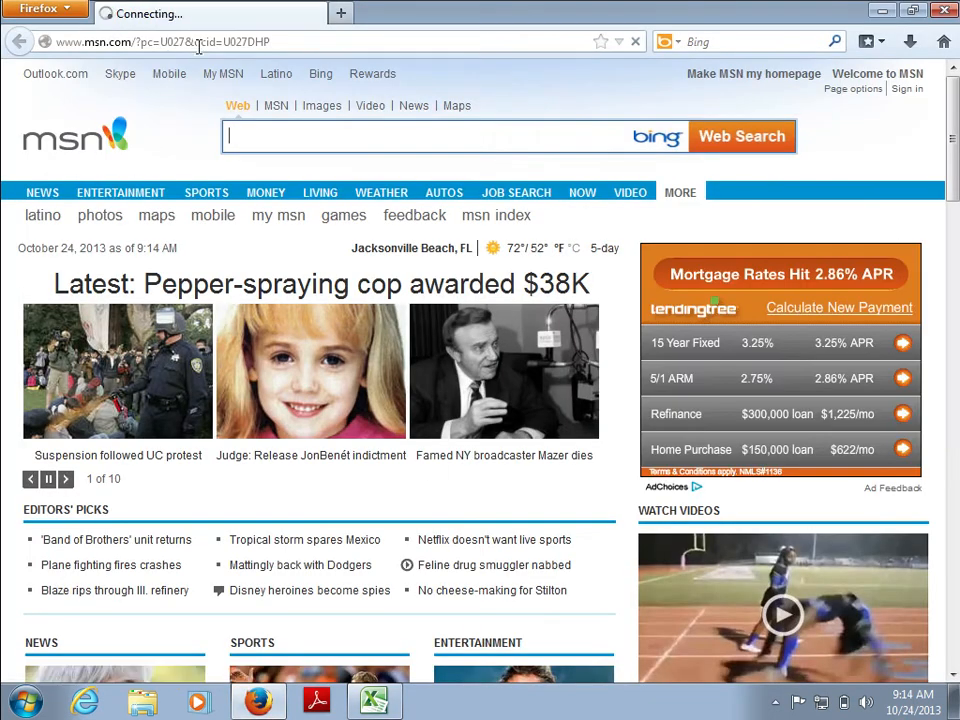
click(198, 42)
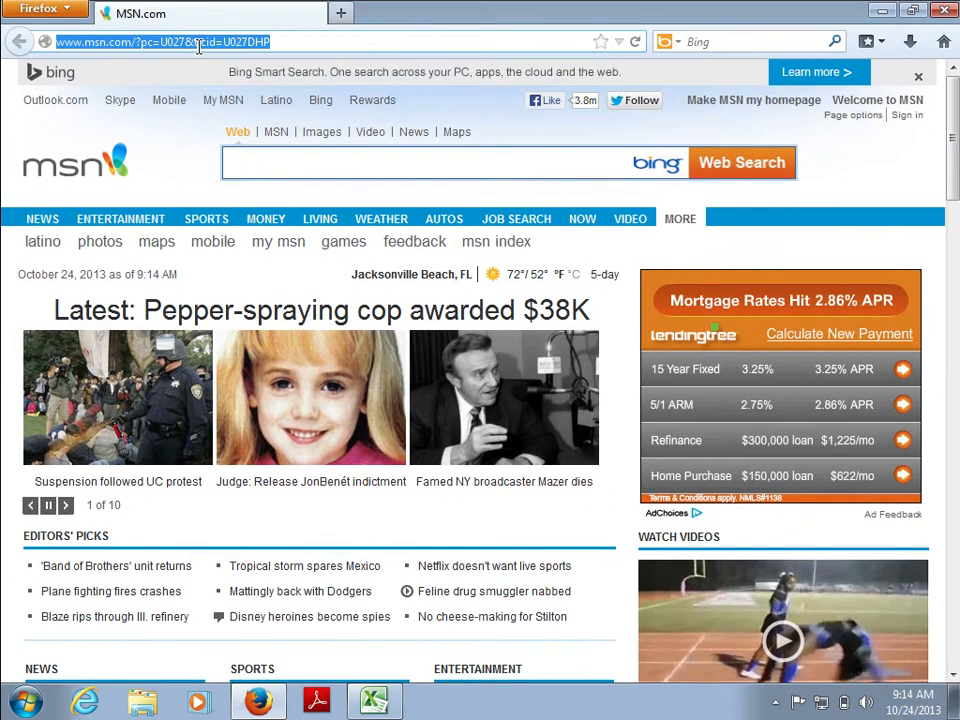
click(918, 77)
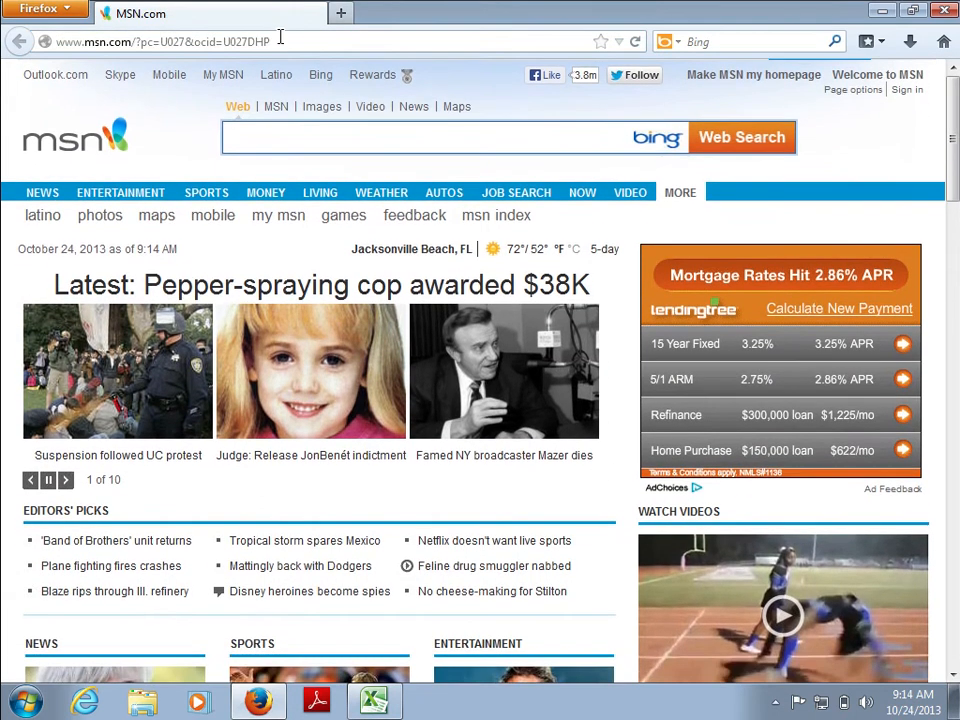
Step: Load chalk.coas.unf.edu/phpMyAdmin and expand the 'I Understand the Risks' section
click(280, 40)
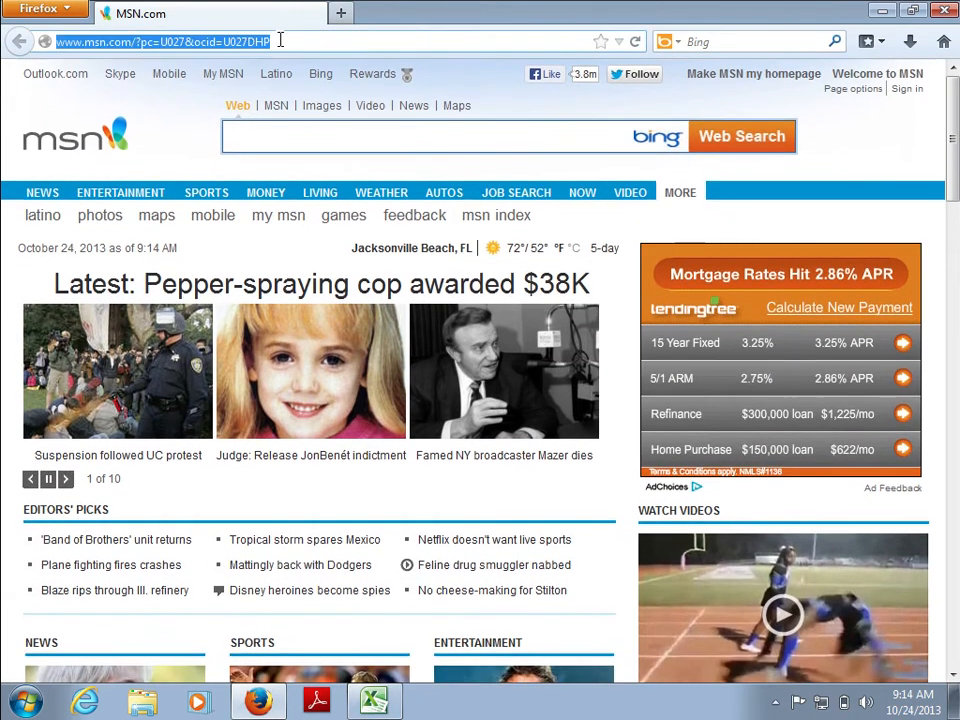
text(chalk.coas.unf.edu/)
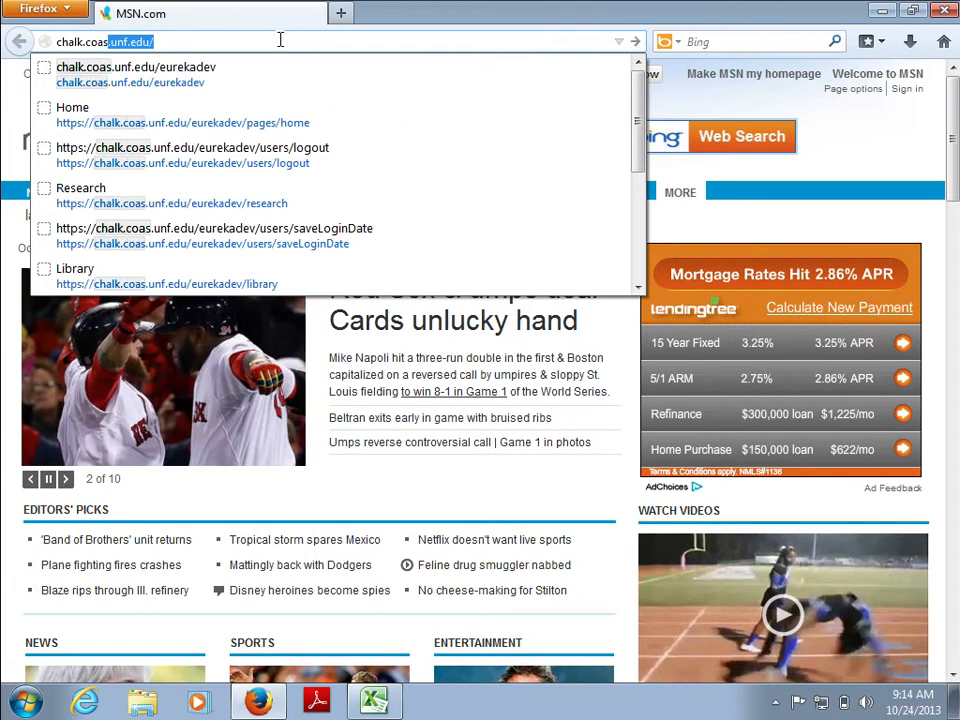
key(Return)
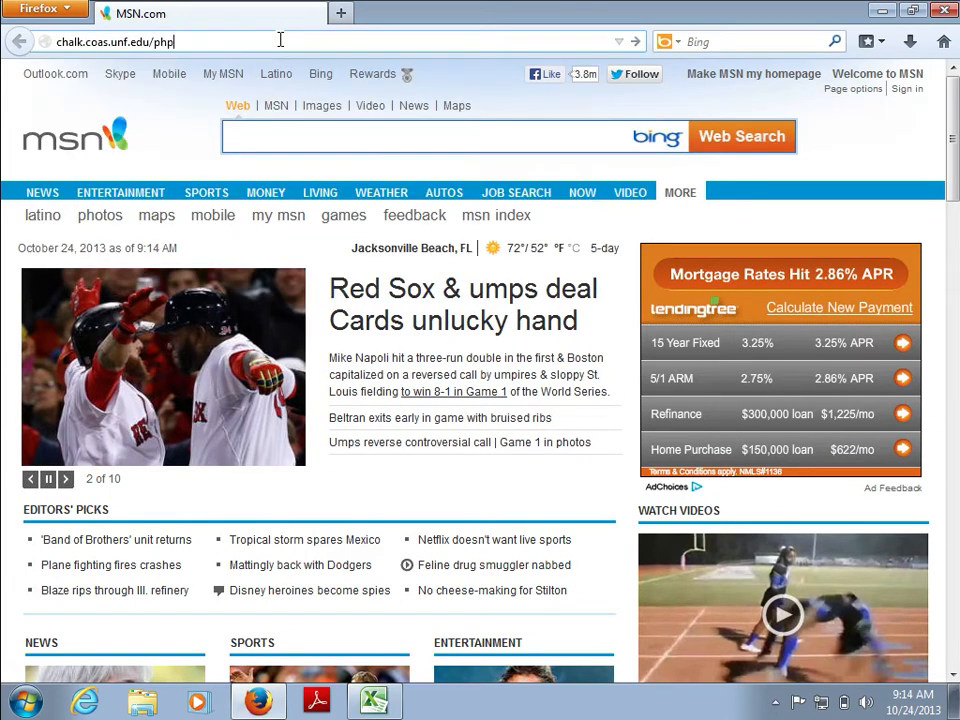
text(phpMyAdmin)
key(Return)
click(270, 415)
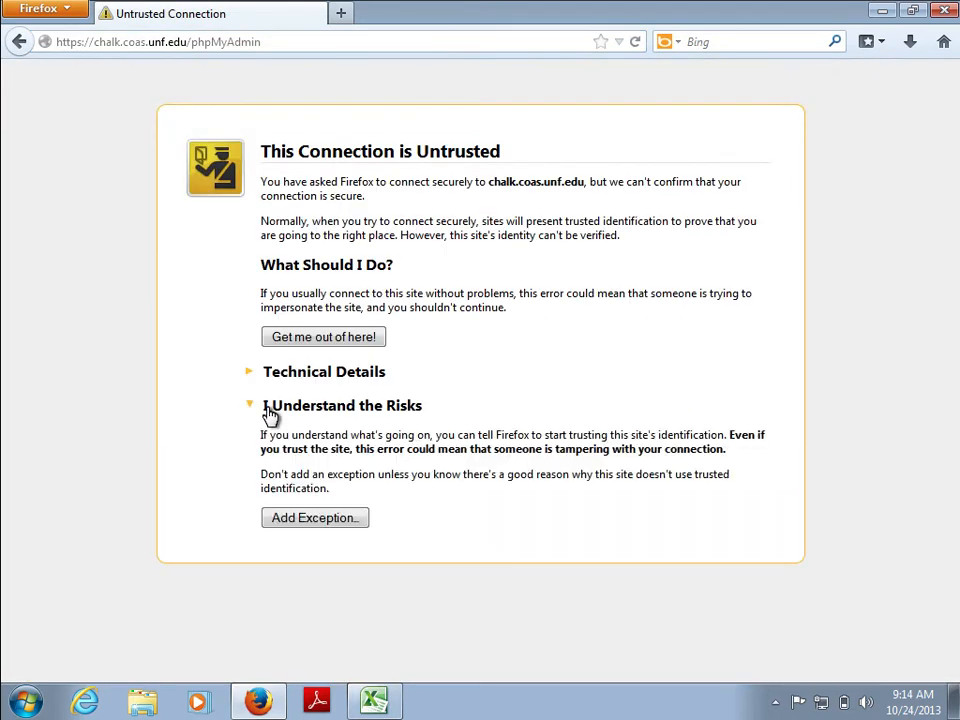
Step: Add a security exception for the site's certificate and log in to phpMyAdmin as root
click(285, 519)
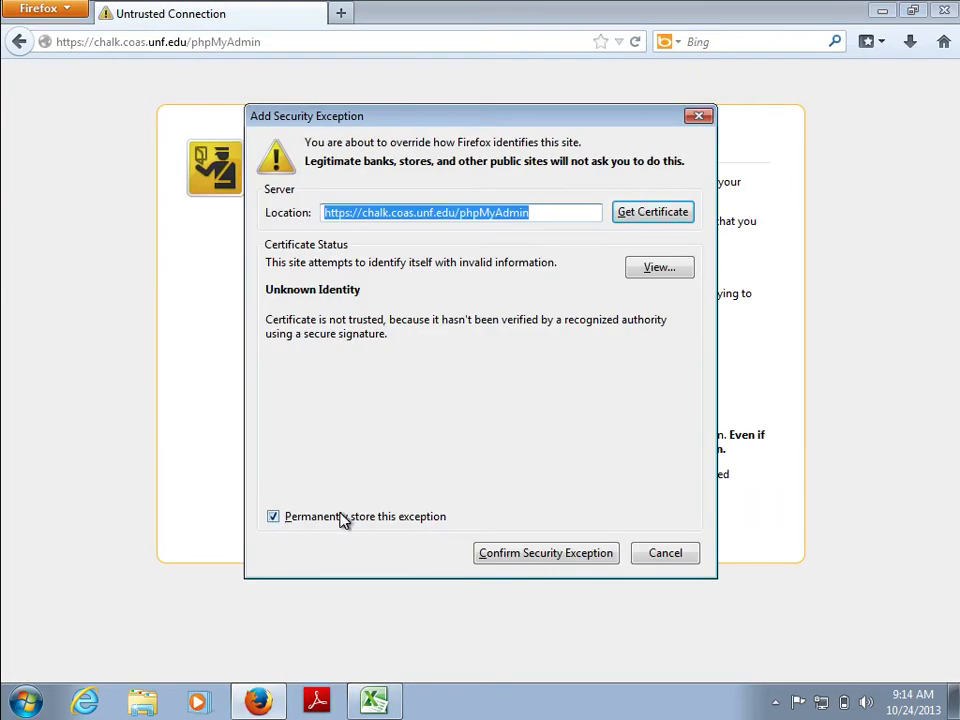
click(541, 558)
click(504, 319)
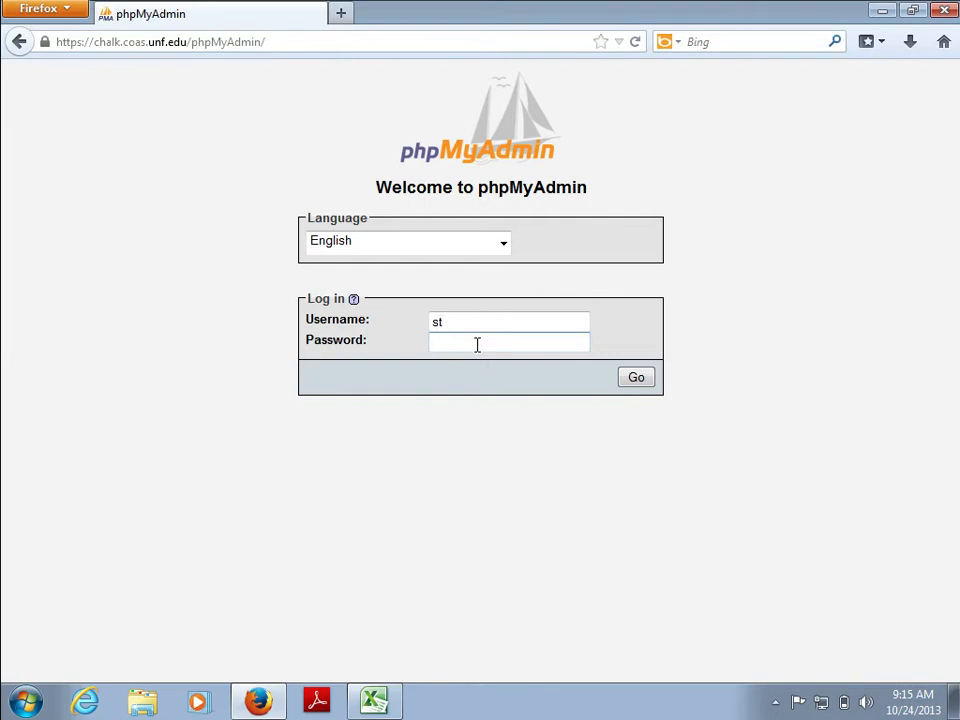
text(root)
click(477, 344)
key(Return)
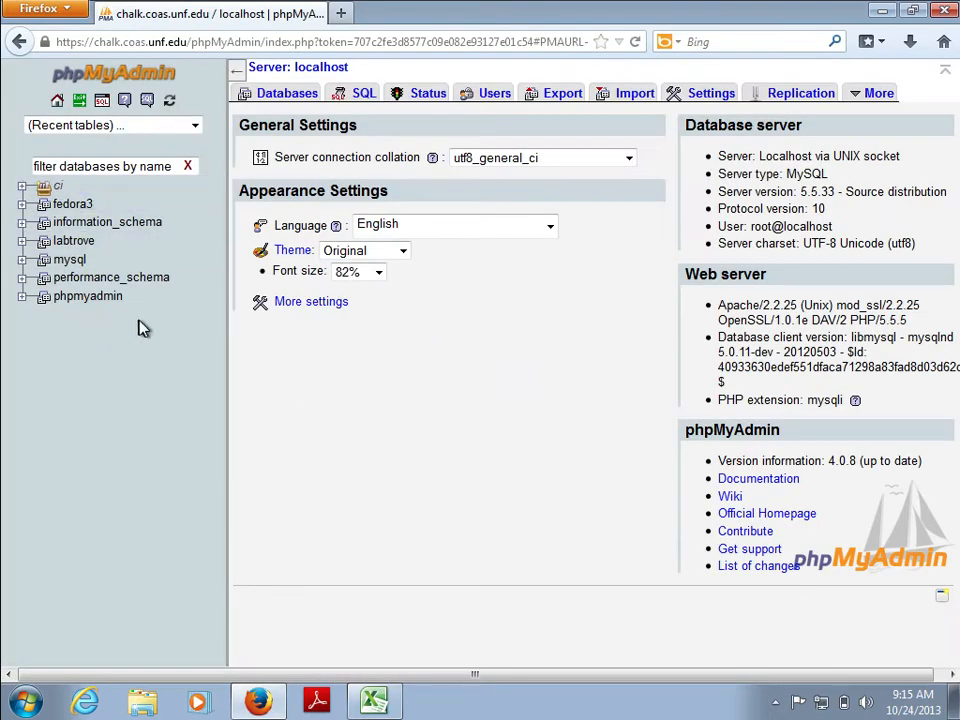
Step: Open the ci_chalk database under ci, name the new table 'elements', and switch to Excel
click(24, 188)
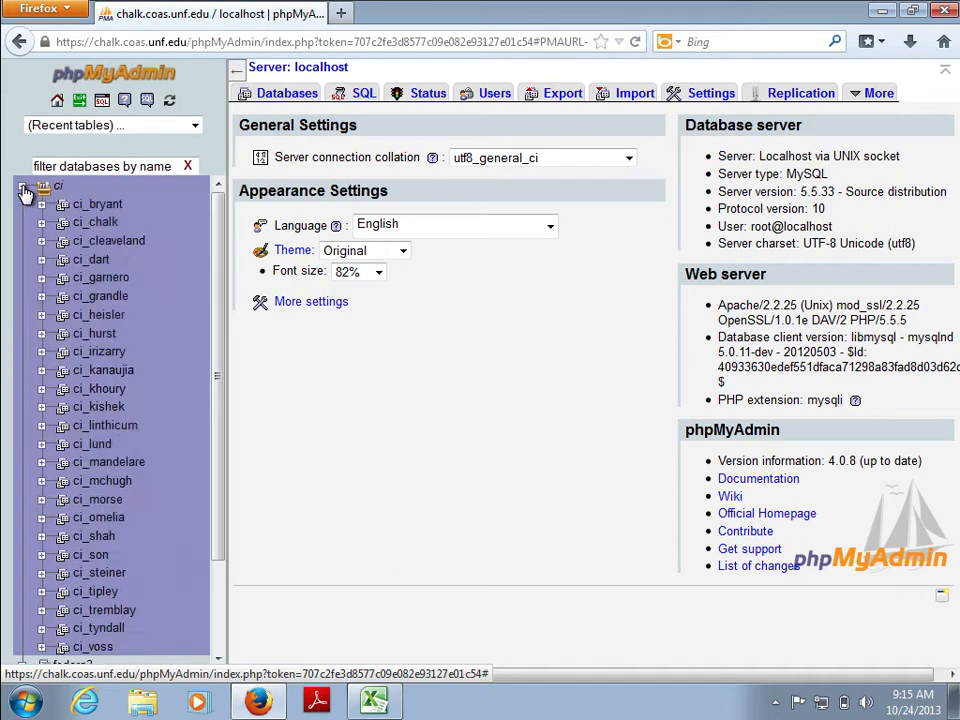
click(103, 221)
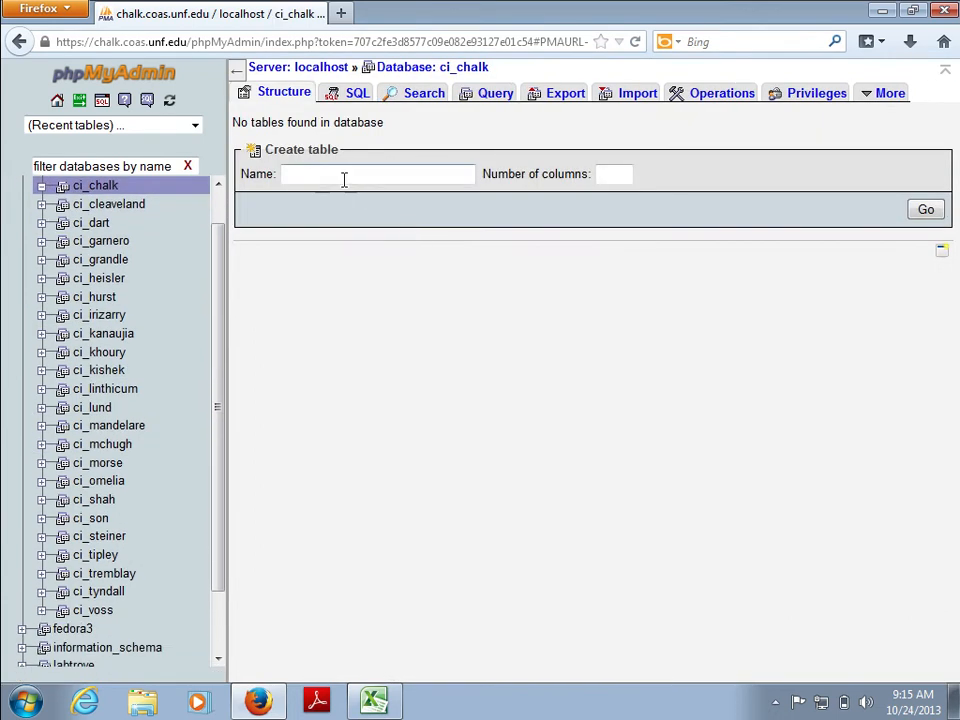
text(elements)
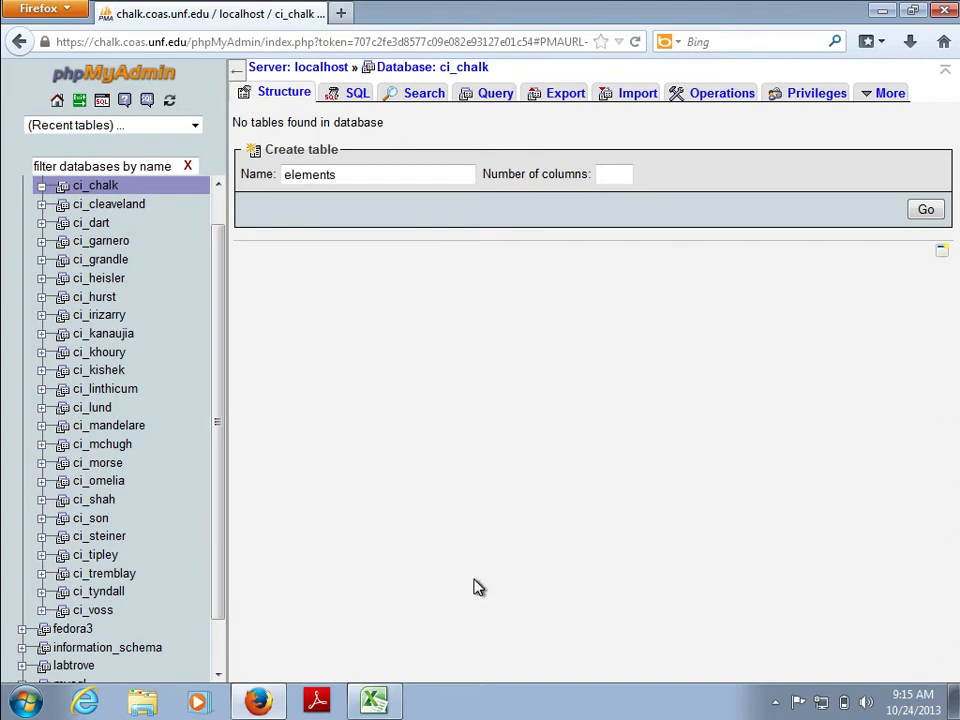
click(374, 700)
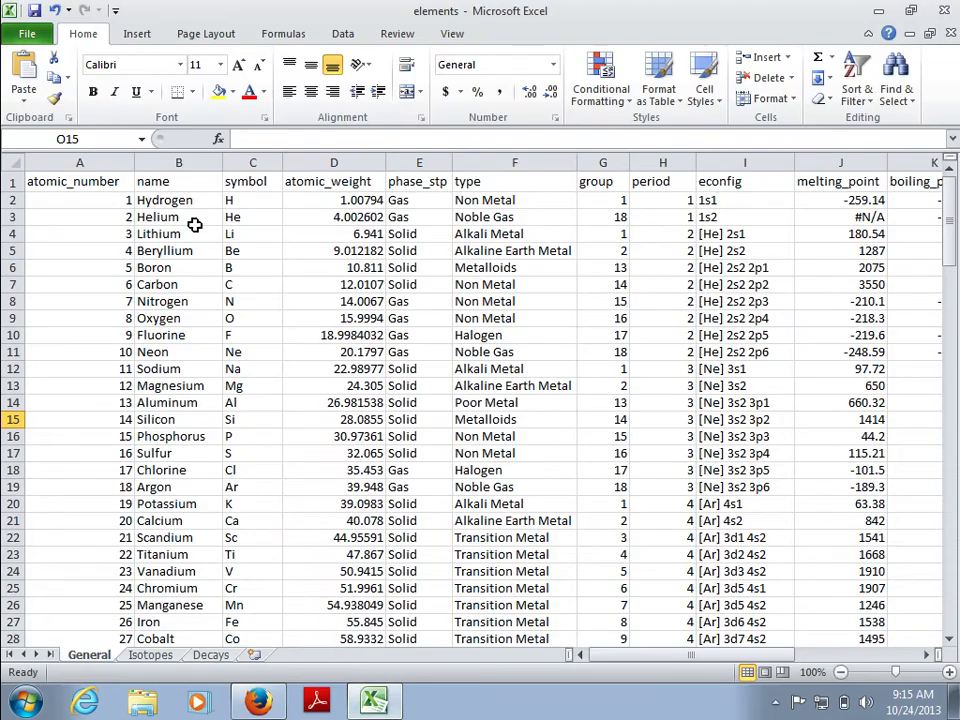
Step: Count the Excel header columns from atomic_number to discovered, then switch back to Firefox
click(105, 182)
key(Right)
key(Right)
key(Right)
key(Right)
key(Right)
key(Right)
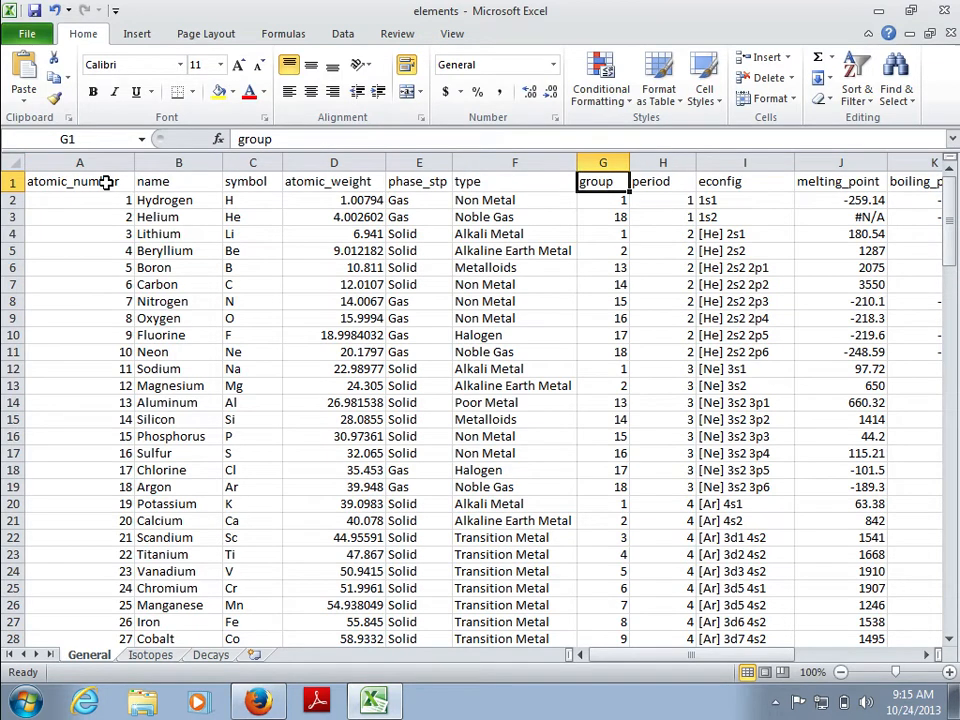
key(Right)
key(Right)
key(Right)
key(Right)
key(Right)
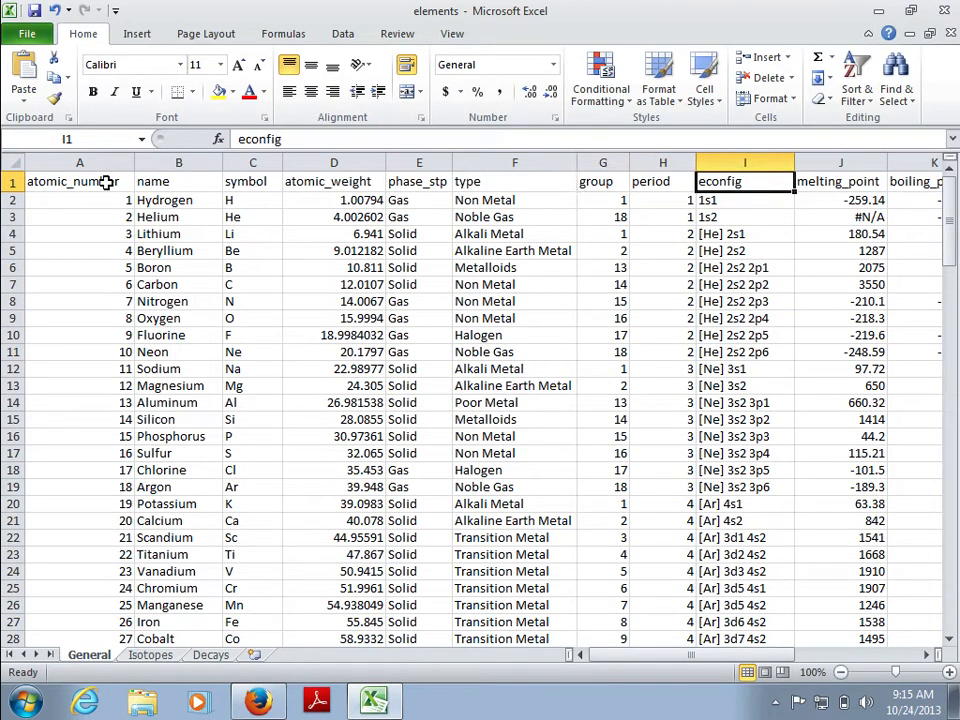
key(Right)
key(Right)
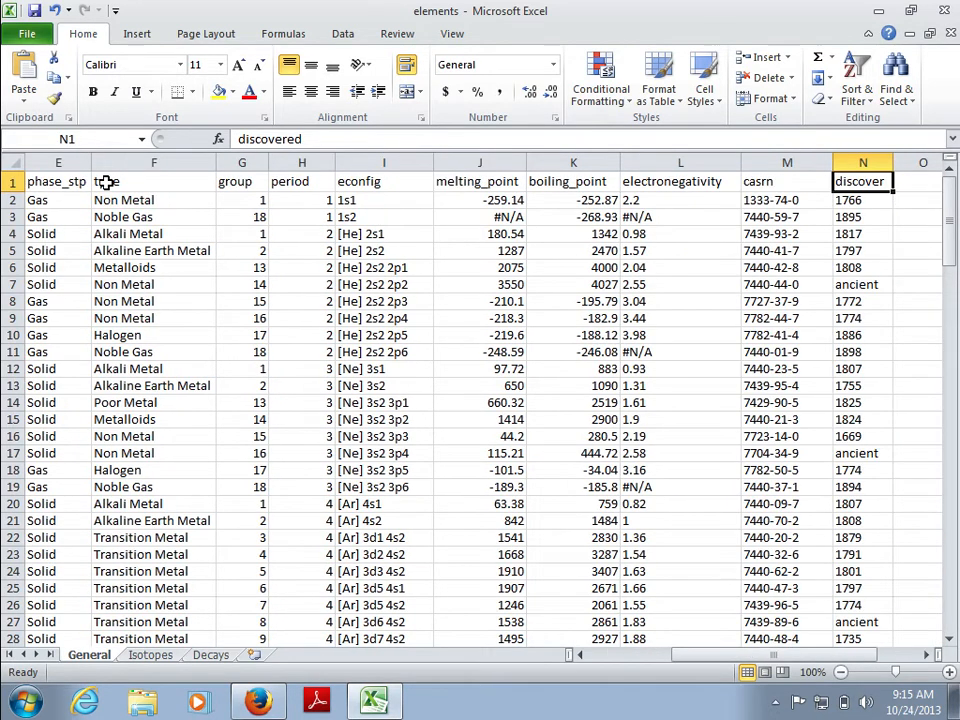
key(Right)
key(Left)
key(Left)
key(Left)
key(Left)
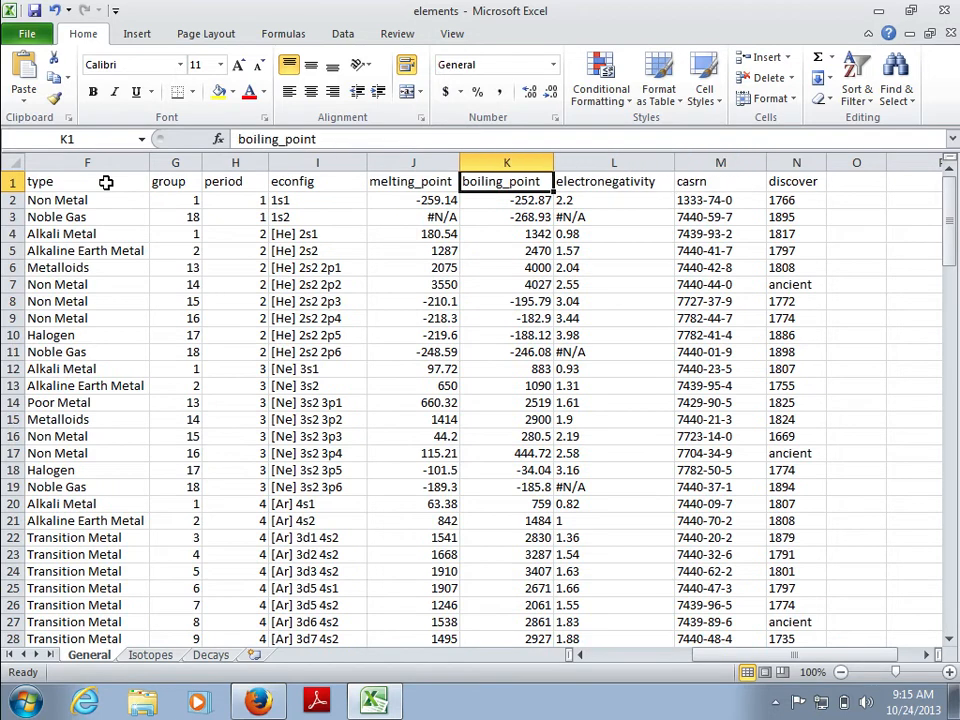
mouse_move(262, 703)
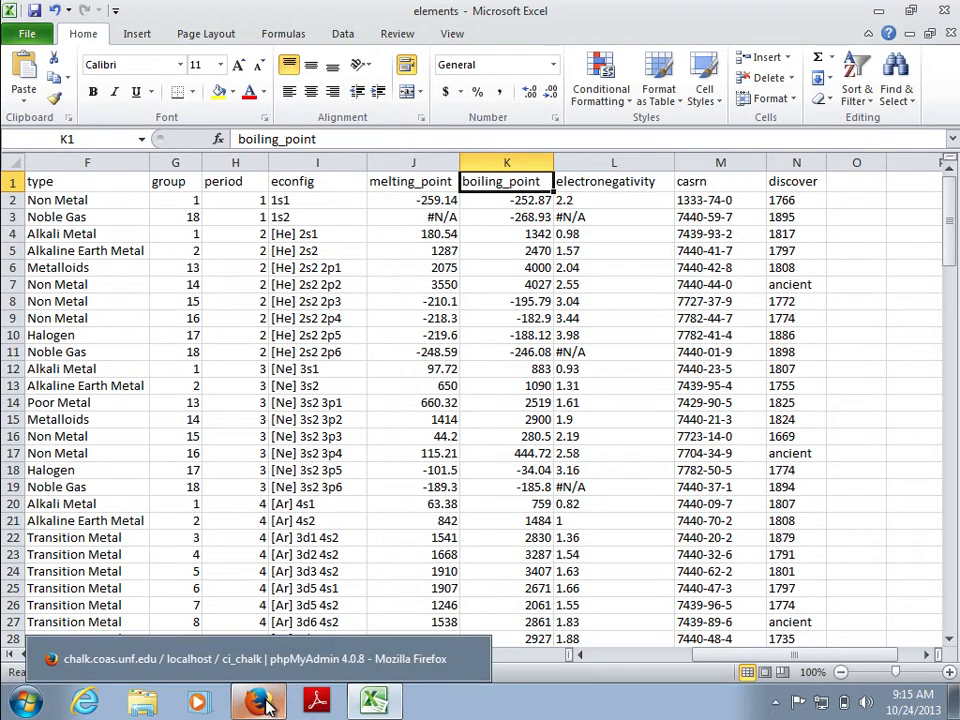
click(262, 703)
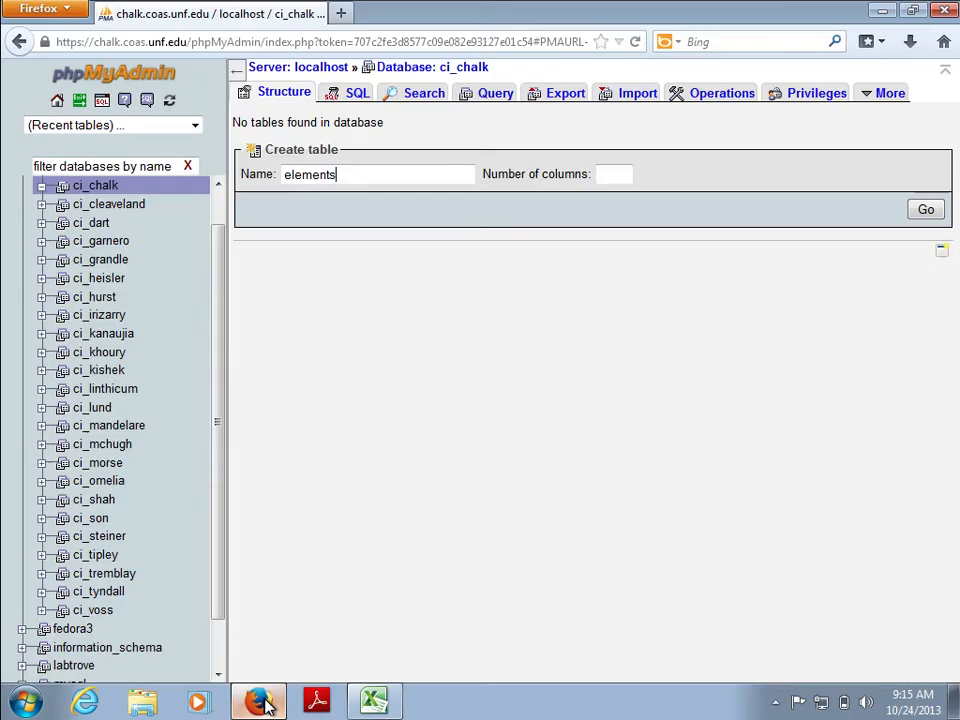
Step: Generate the column form for the elements table, name the first column 'id', and switch to Excel
click(611, 177)
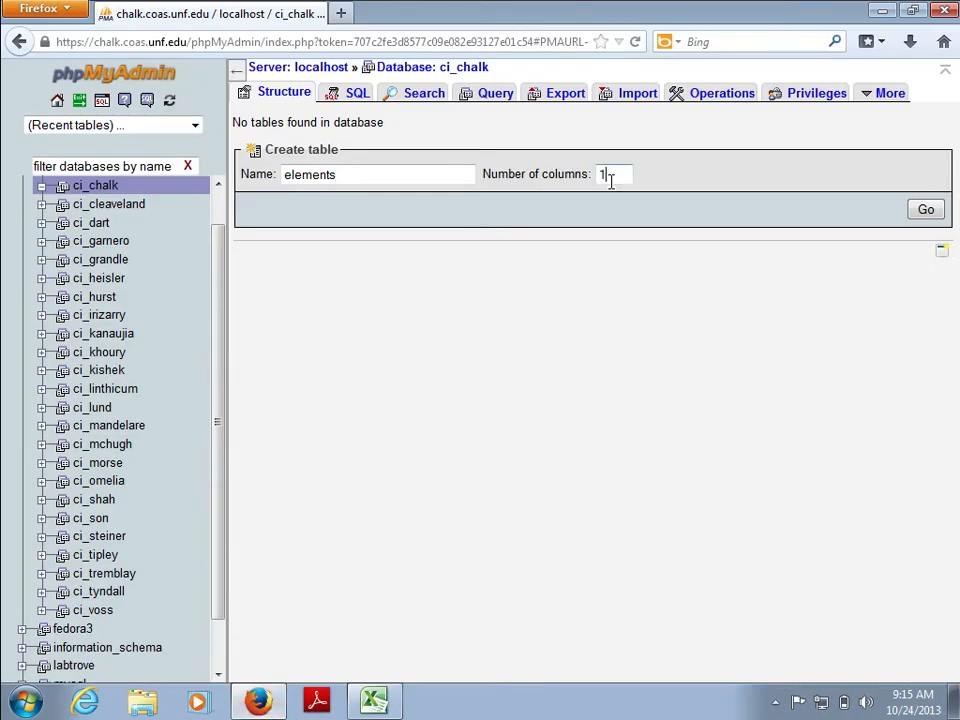
click(929, 211)
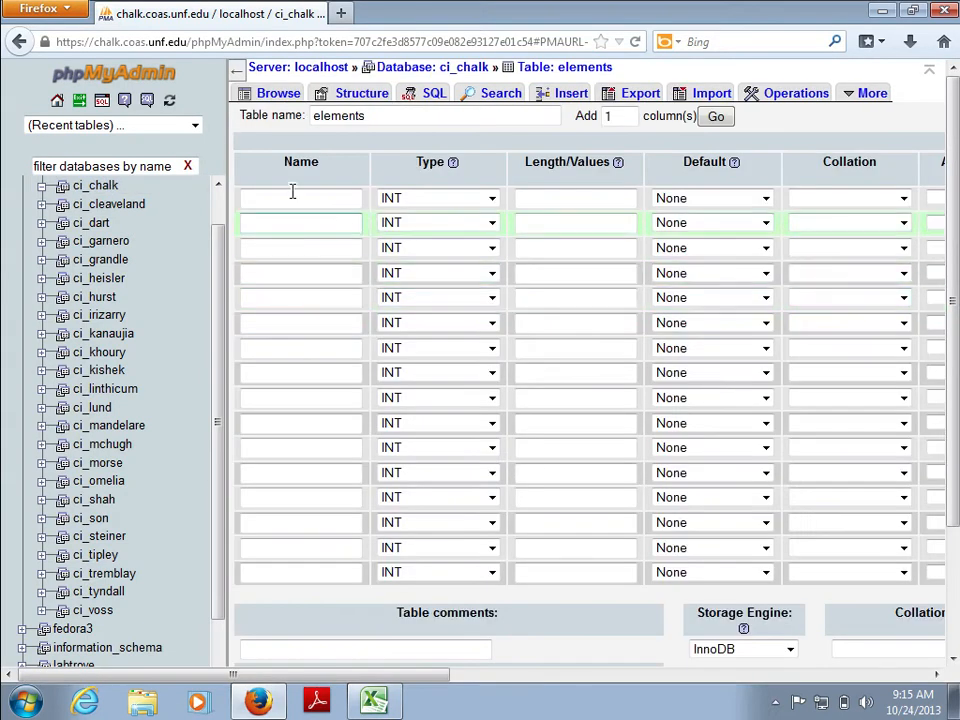
click(238, 76)
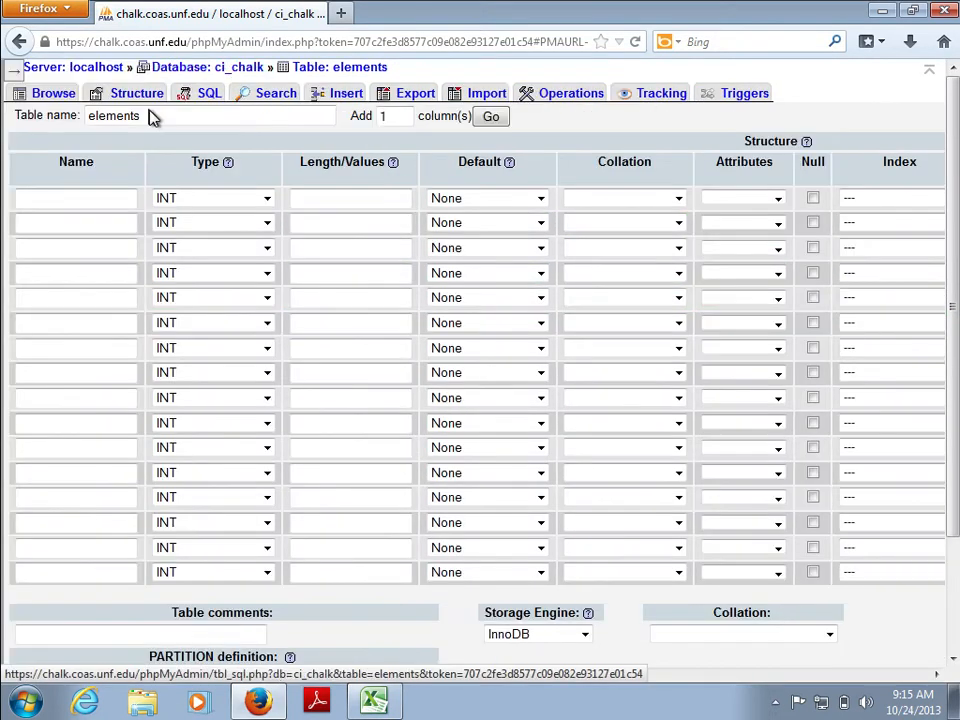
click(98, 222)
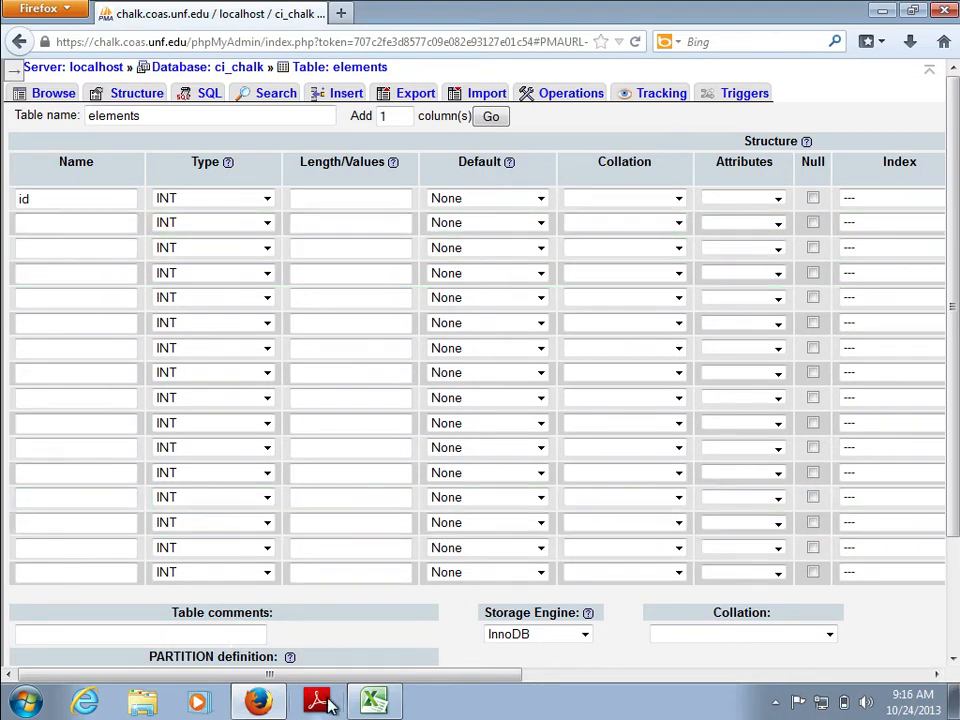
click(374, 702)
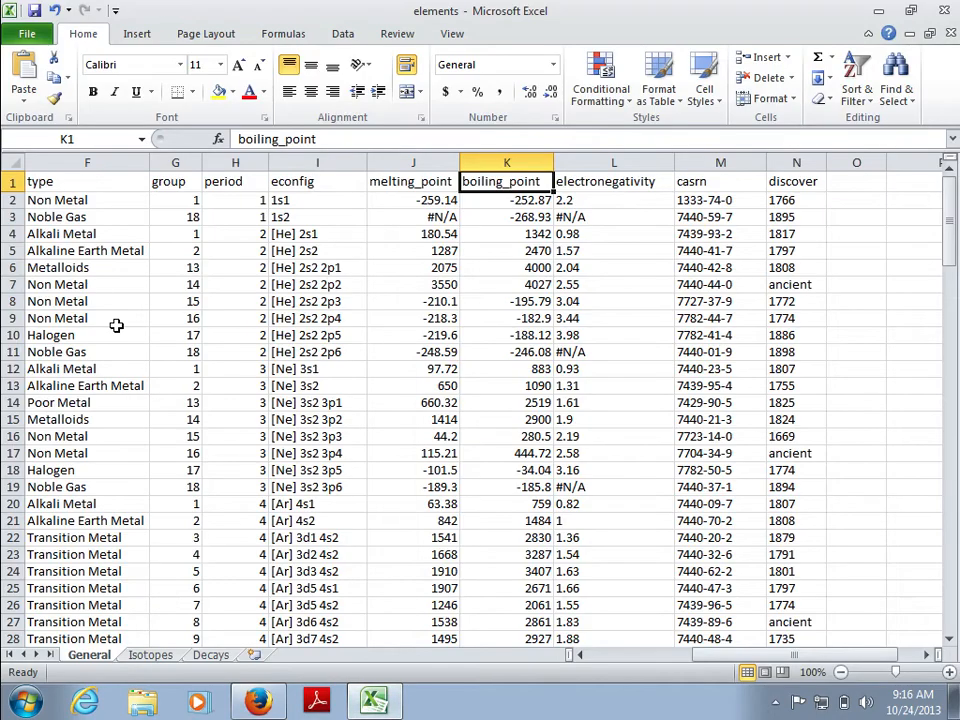
Step: Name the next columns atomic_number and name in the phpMyAdmin form
scroll(116, 326, left, 5)
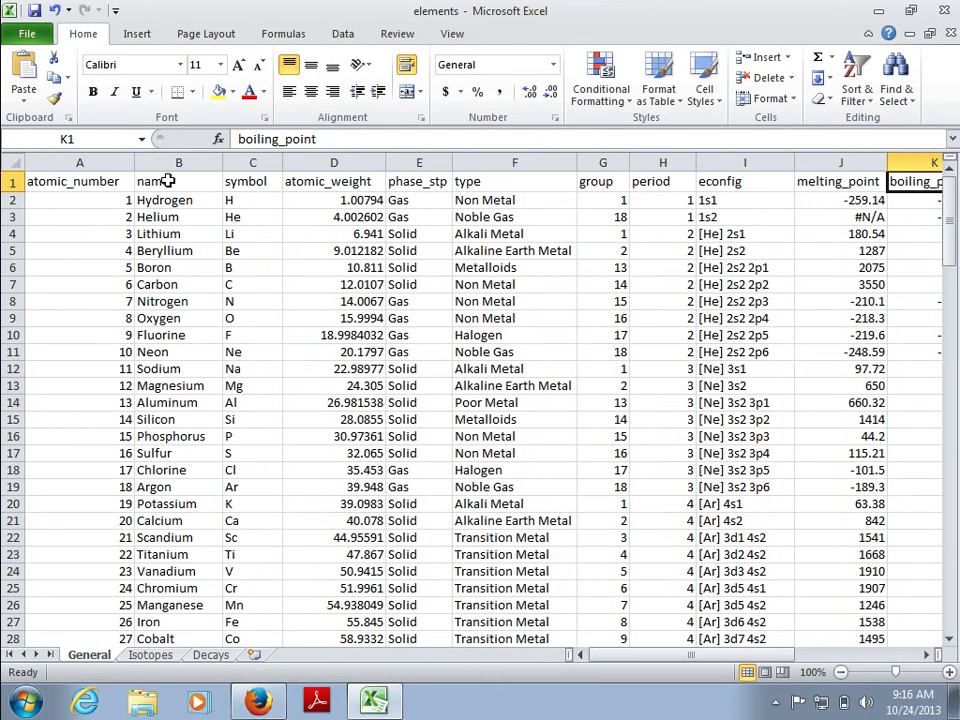
click(262, 703)
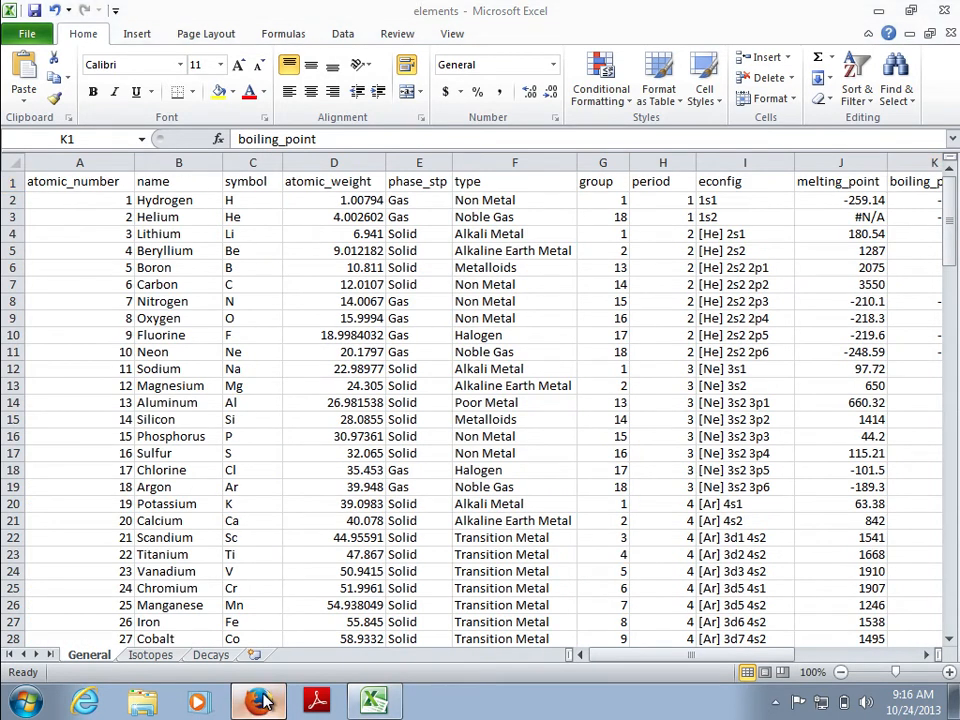
text(atomic_number)
click(97, 246)
text(name)
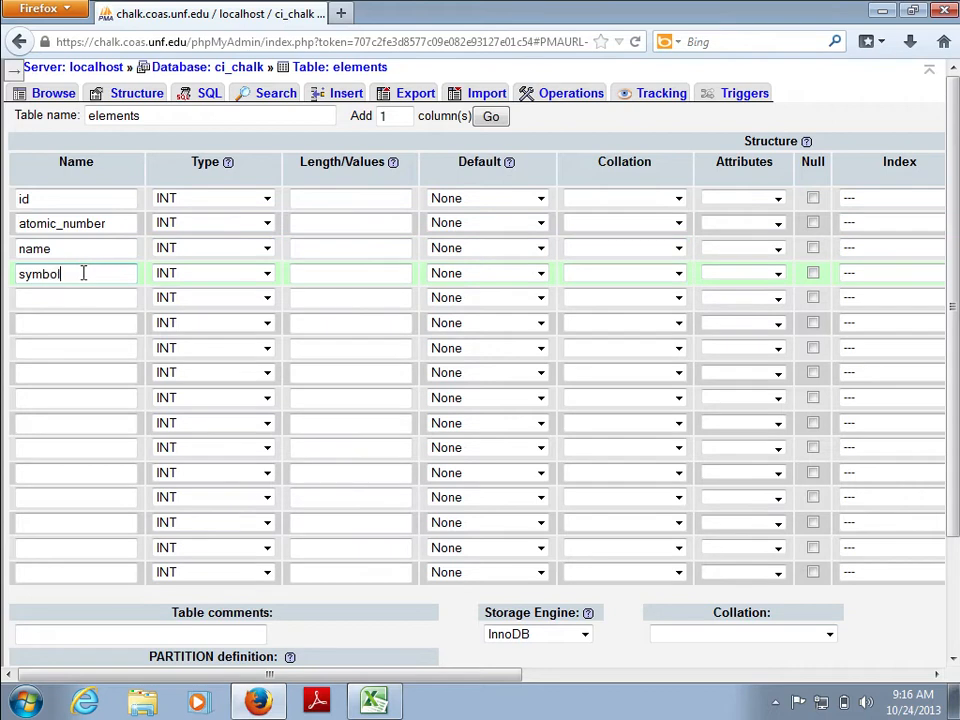
click(79, 303)
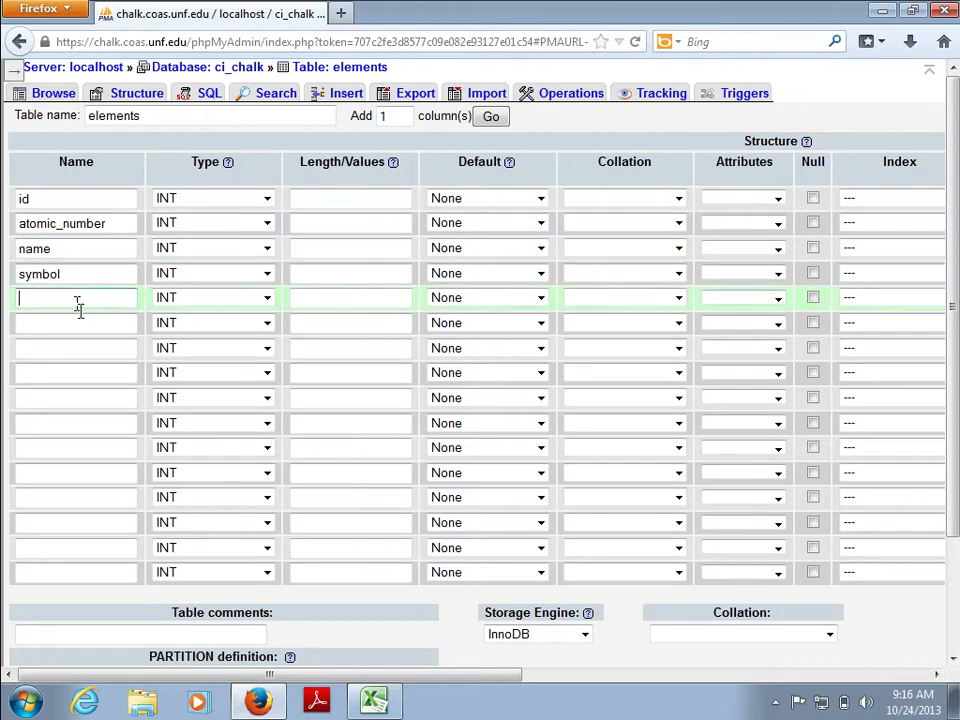
Step: Check the spreadsheet headers, then name columns atomic_weight and type
click(374, 703)
mouse_move(262, 706)
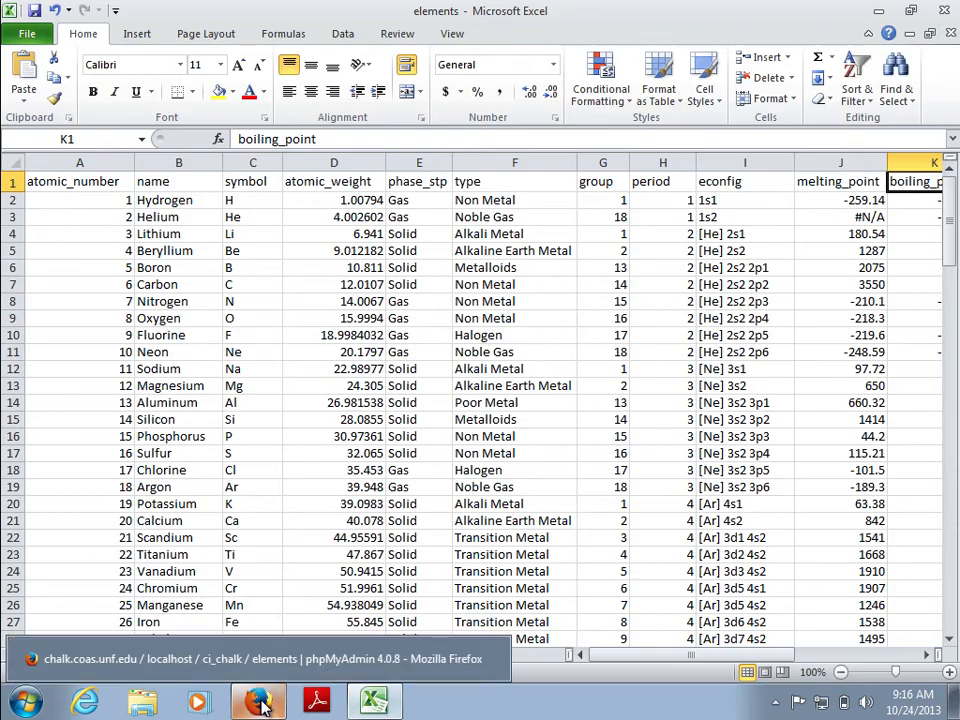
click(262, 706)
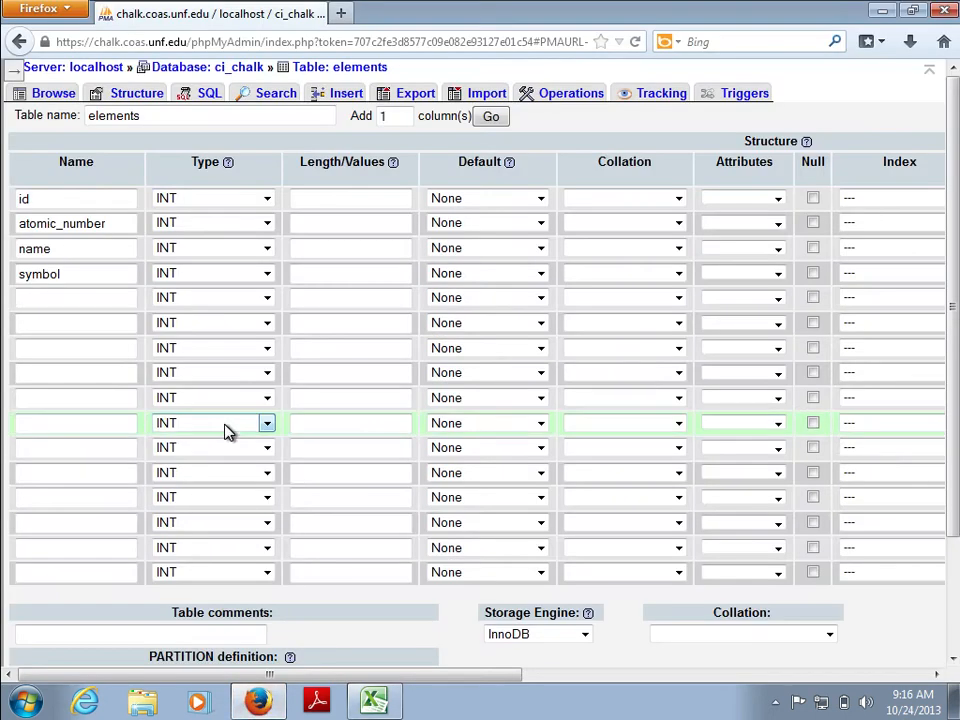
text(atomic_weight)
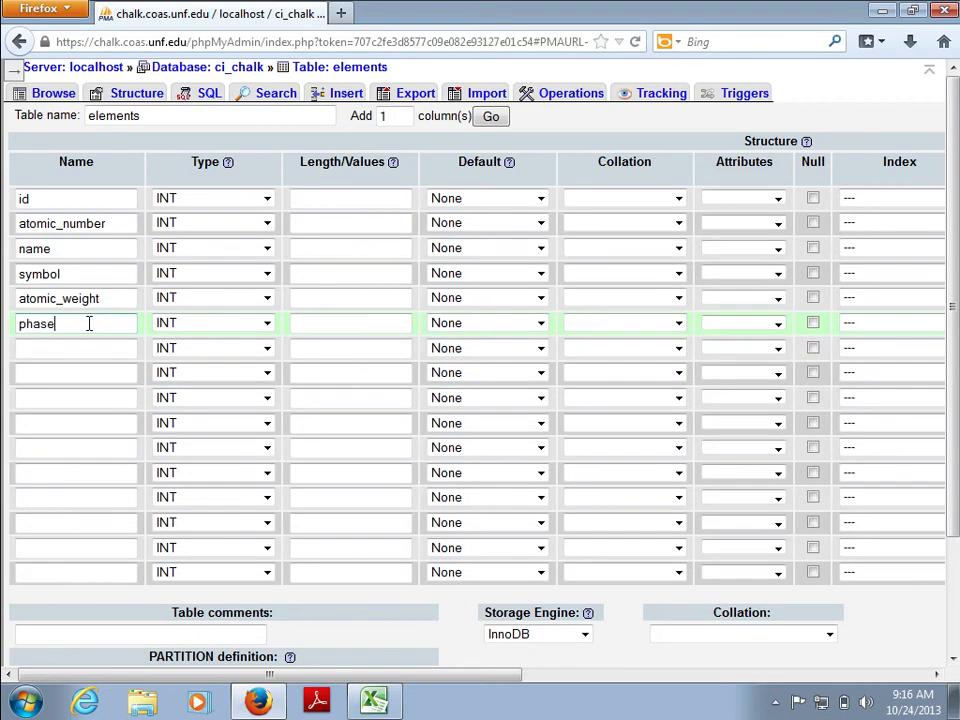
click(64, 348)
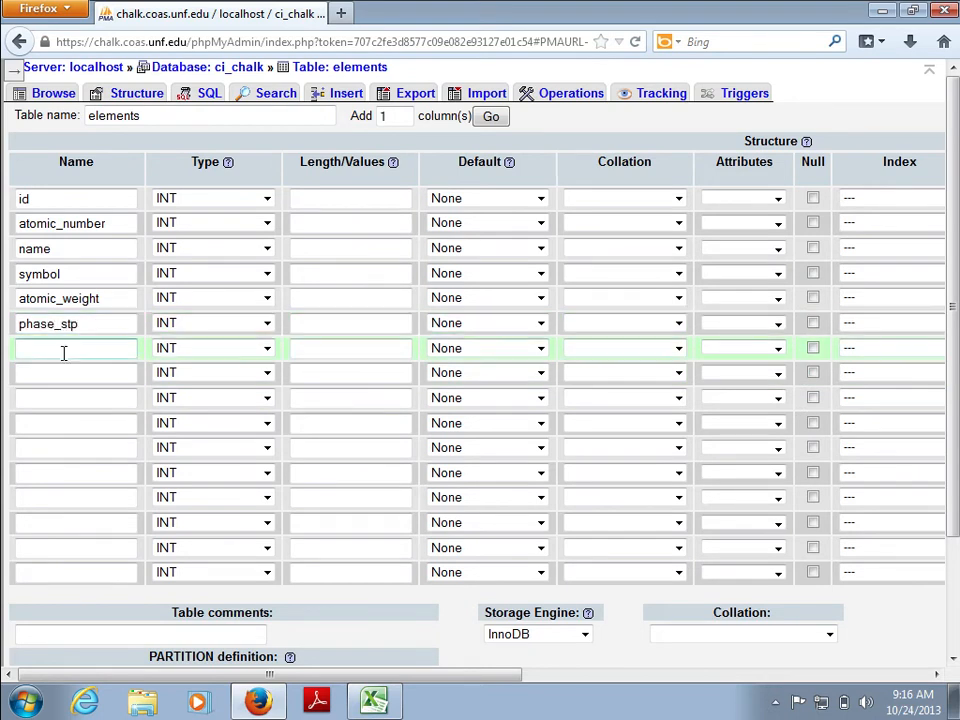
text(type)
click(54, 377)
Step: Look up more headers and name the next columns group, period and econfig
click(374, 703)
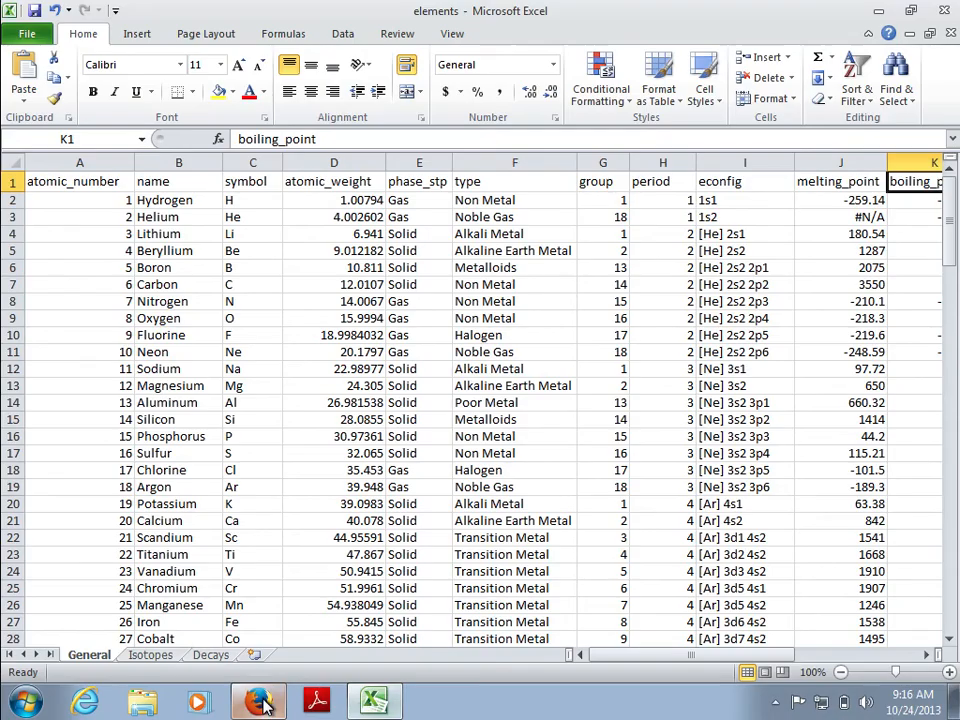
mouse_move(258, 703)
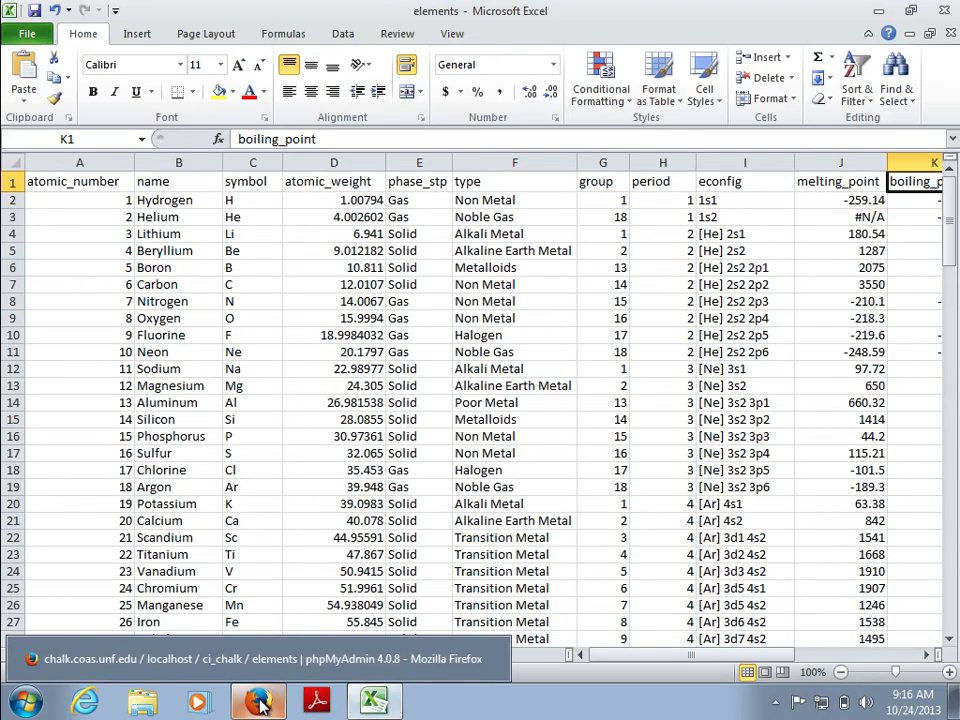
click(258, 703)
text(group)
click(84, 401)
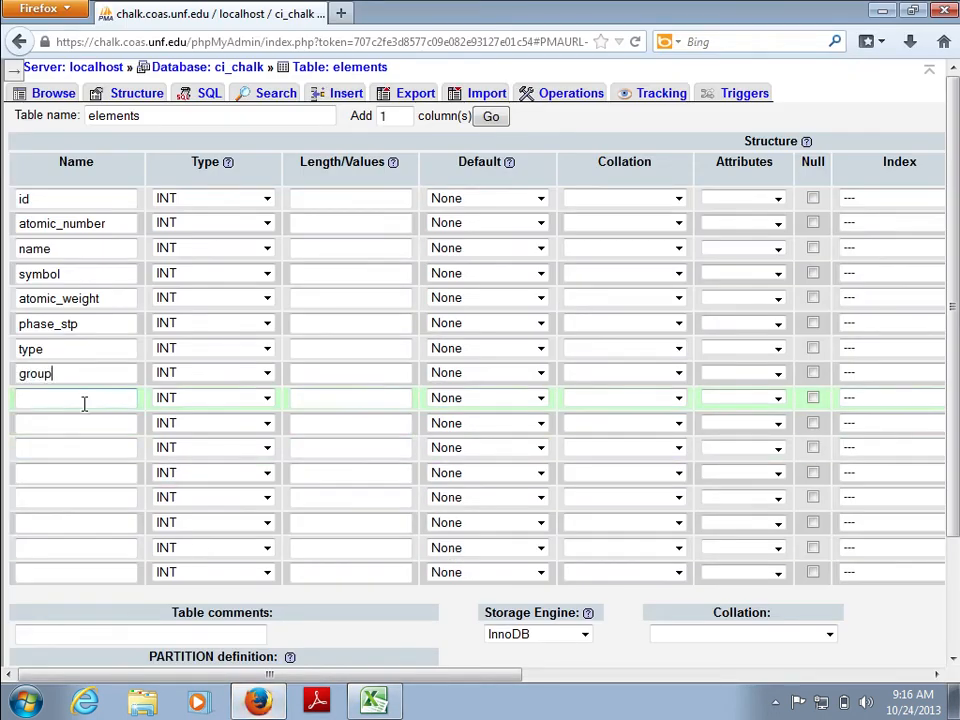
text(period)
click(48, 421)
text(econfig)
click(64, 446)
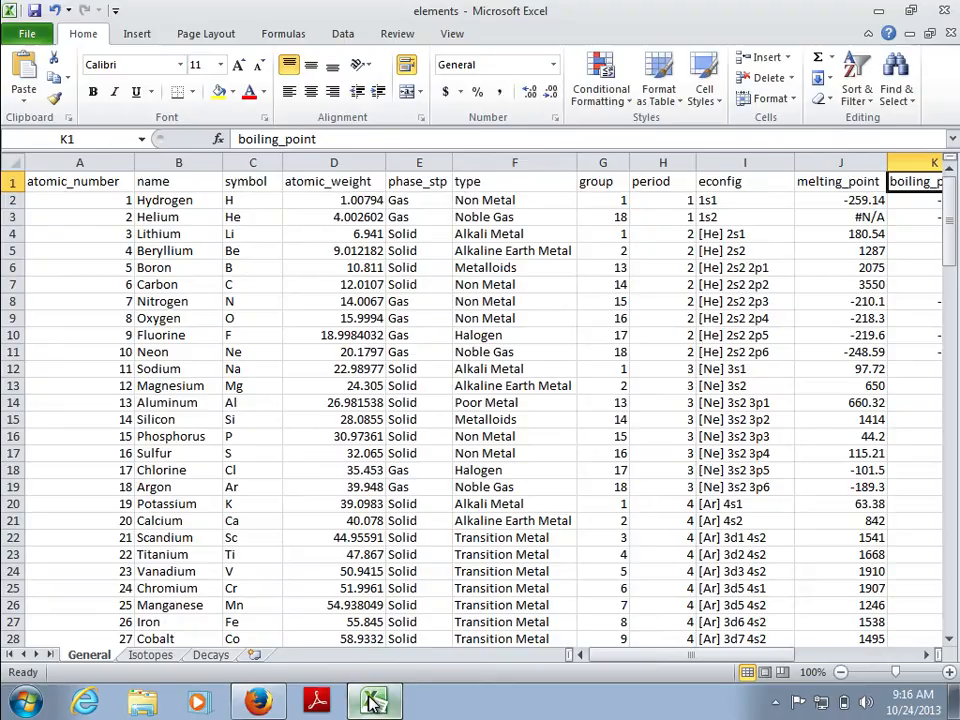
Step: Check the remaining headers and name the twelfth column, correcting a typo
click(374, 702)
scroll(665, 368, right, 3)
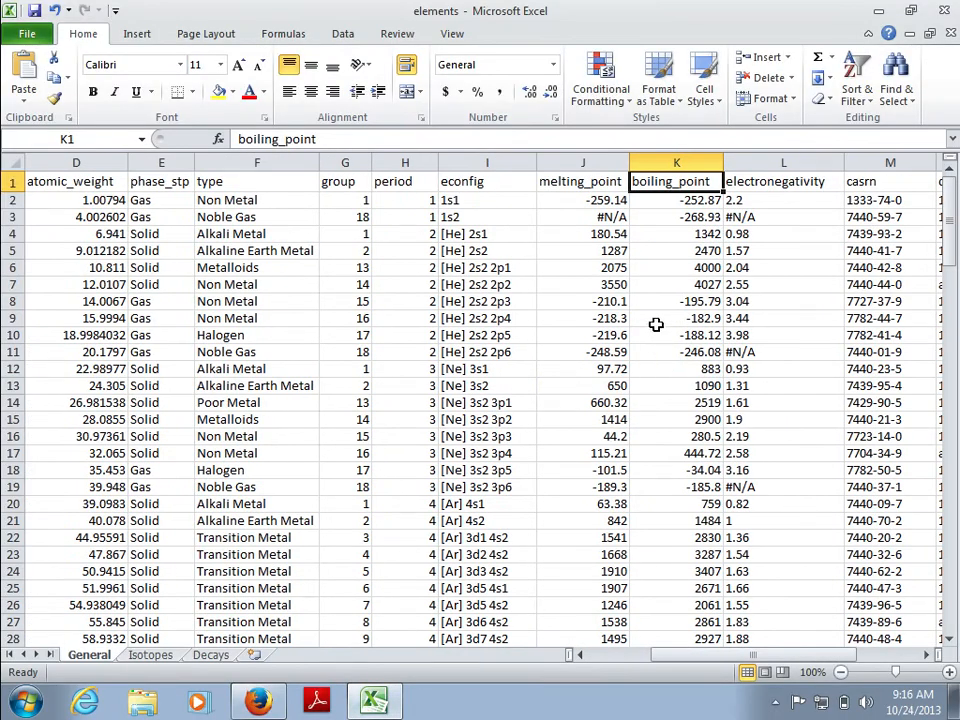
click(259, 702)
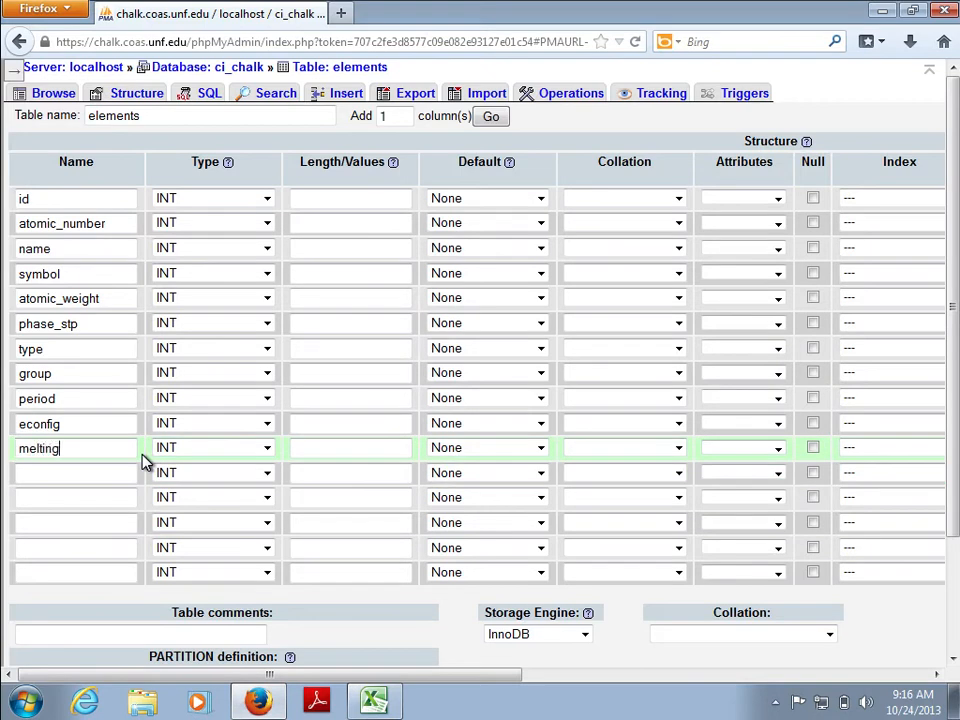
click(91, 473)
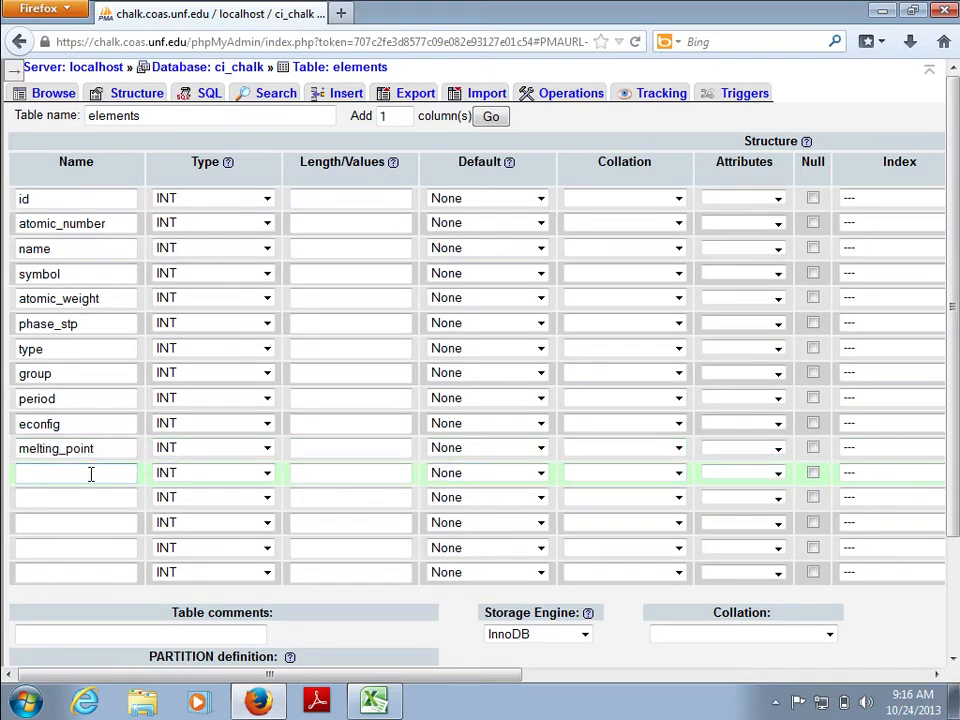
text(biologi)
key(BackSpace)
key(BackSpace)
key(BackSpace)
key(BackSpace)
text(ing_point)
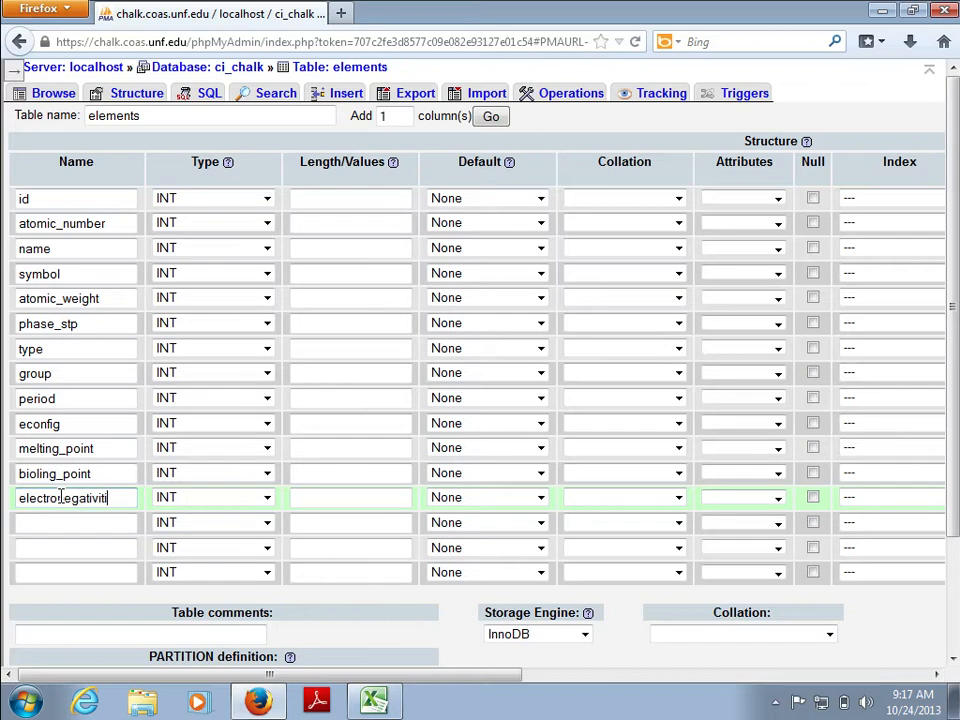
click(55, 521)
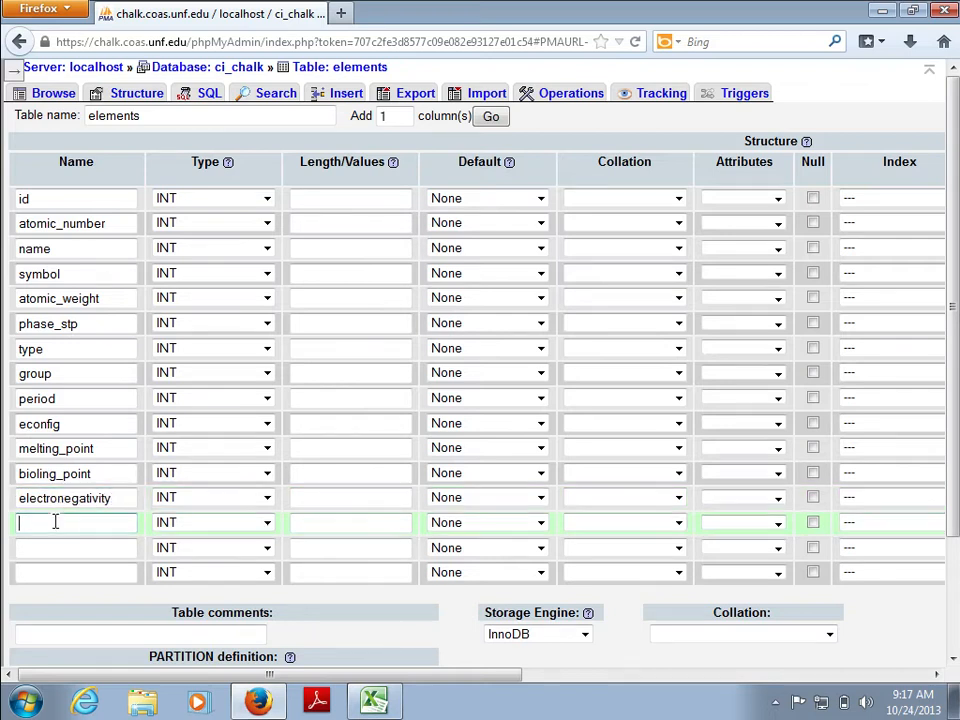
Step: Name the final columns casrn, discovered and updated
click(371, 704)
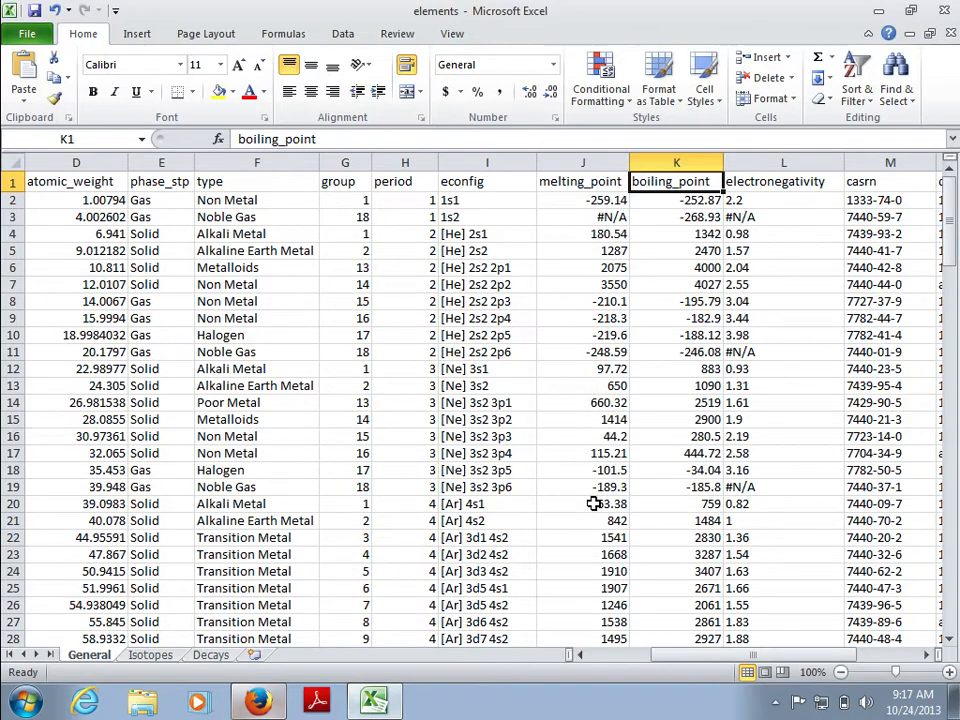
click(257, 700)
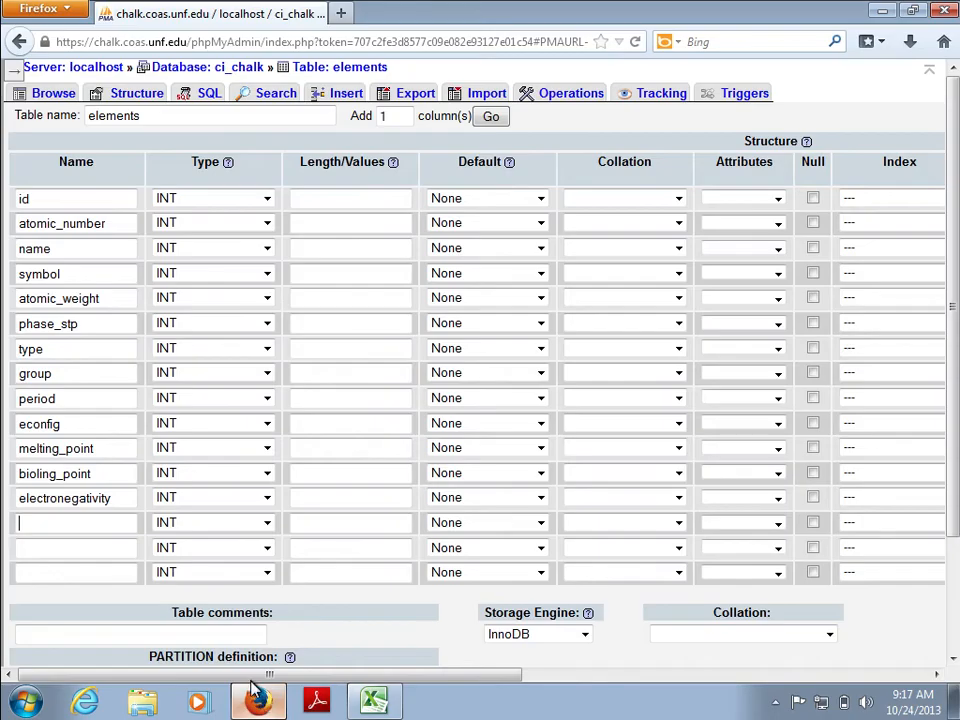
click(88, 529)
text(casrn)
click(81, 542)
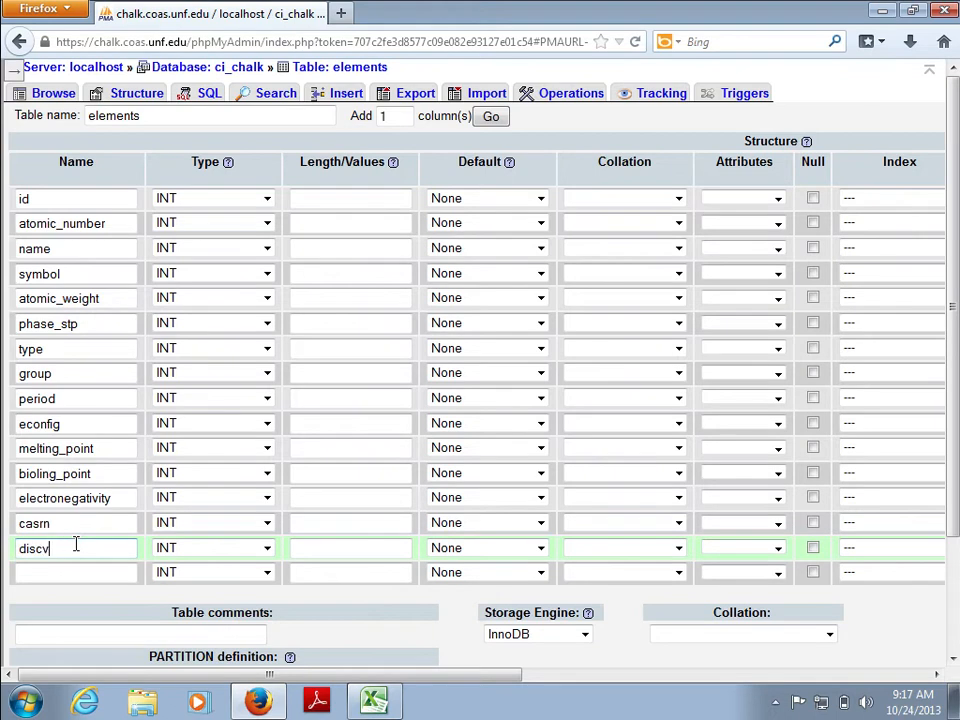
text(discovered)
click(73, 570)
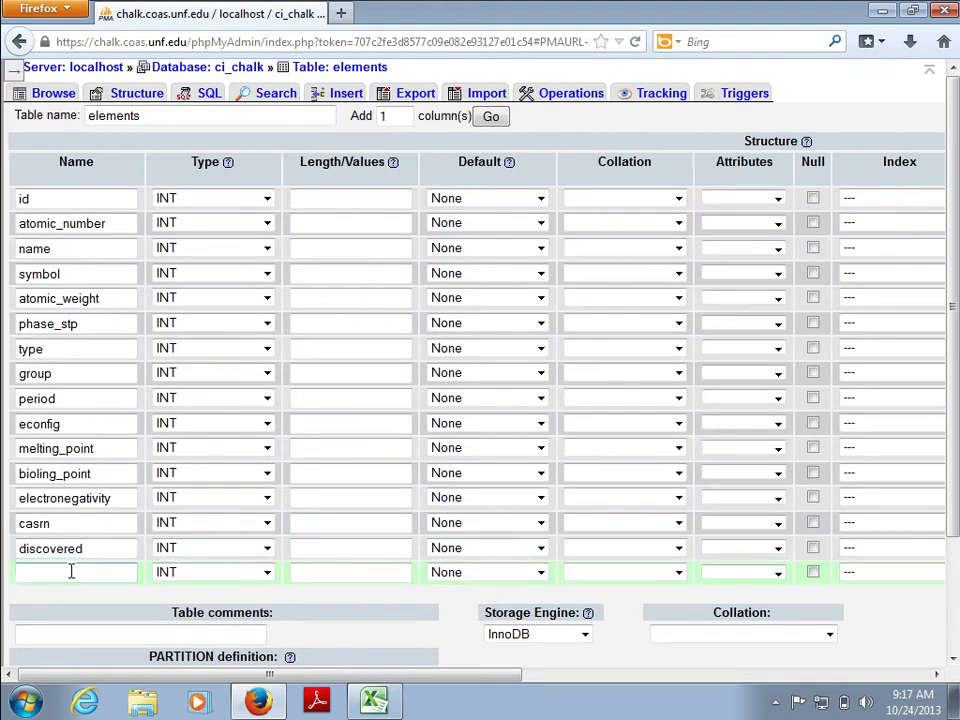
text(updated)
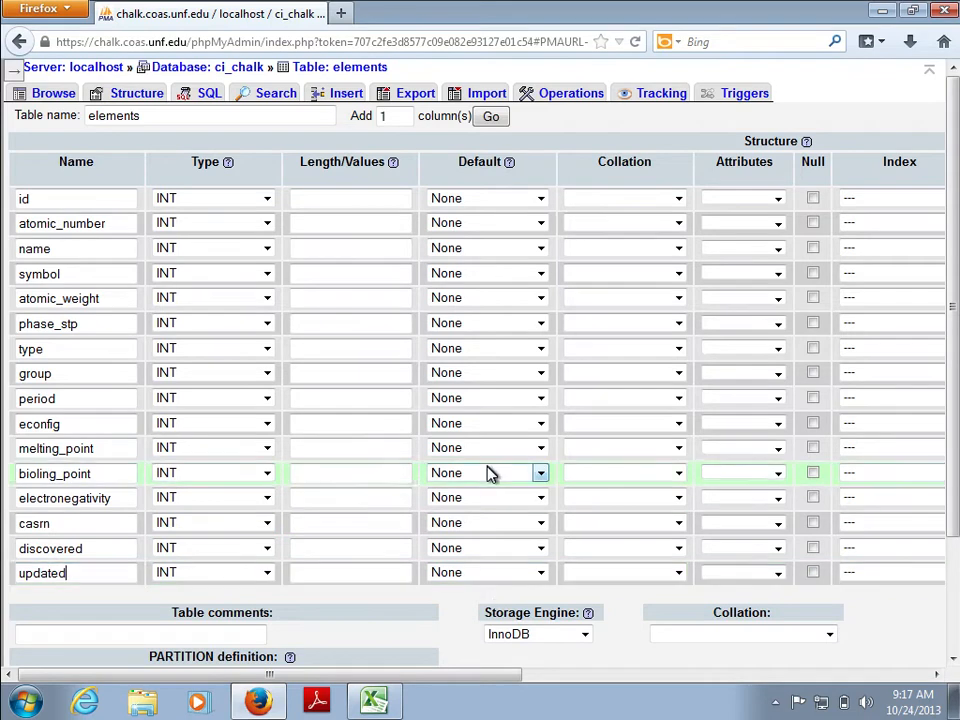
Step: Widen Excel column N to show 'discovered' fully, then return to the table form
click(376, 703)
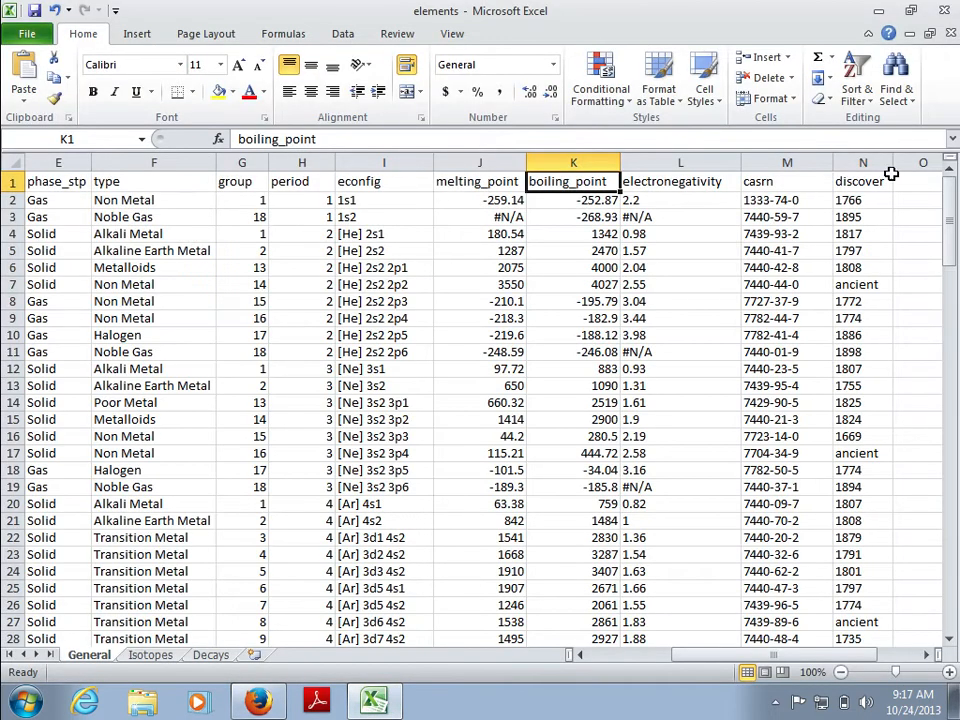
drag(897, 161, 905, 161)
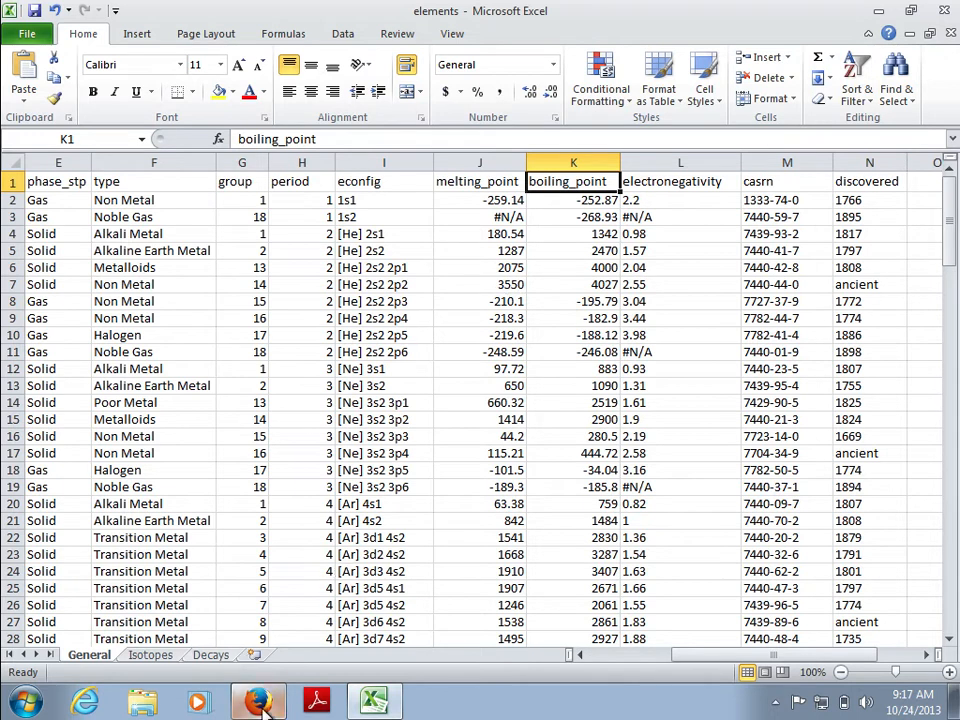
mouse_move(265, 707)
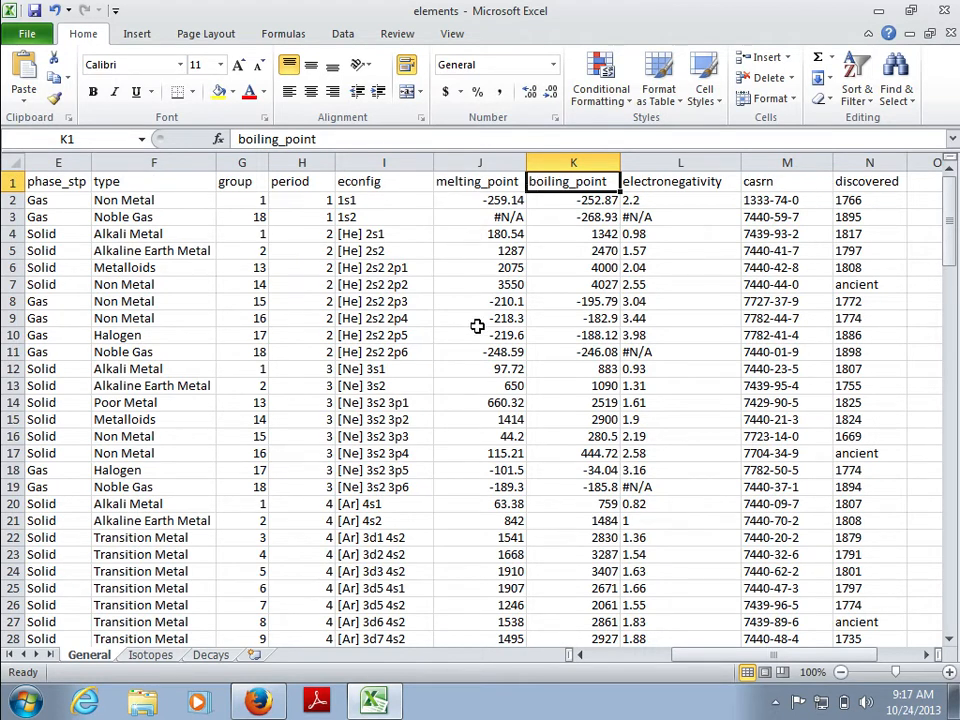
click(258, 703)
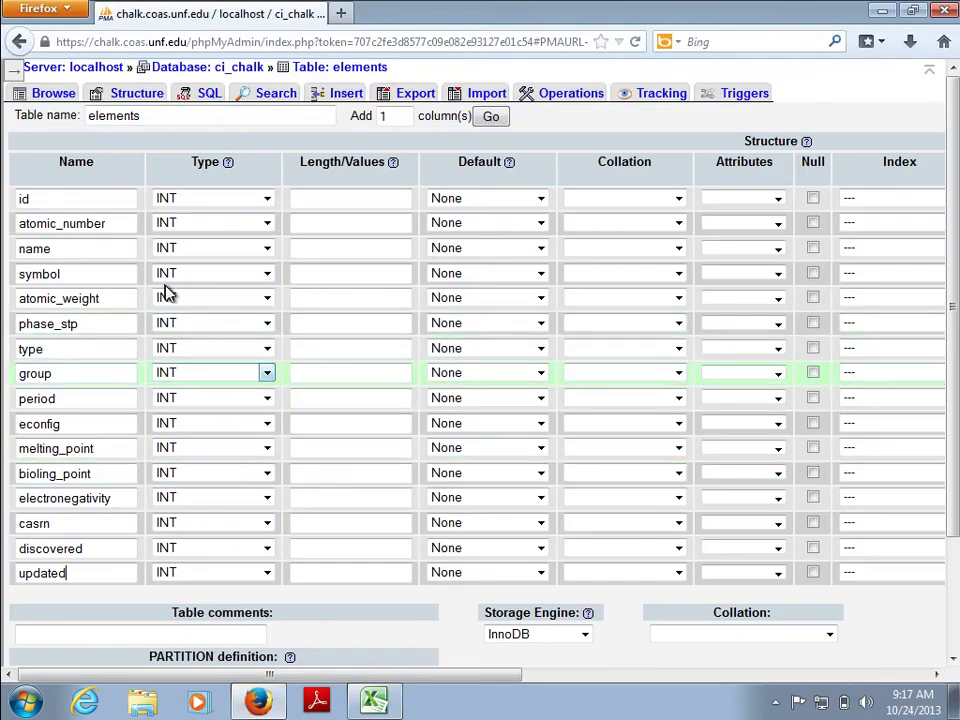
Step: Make id a TINYINT(3) UNSIGNED ZEROFILL auto-increment primary key
click(203, 200)
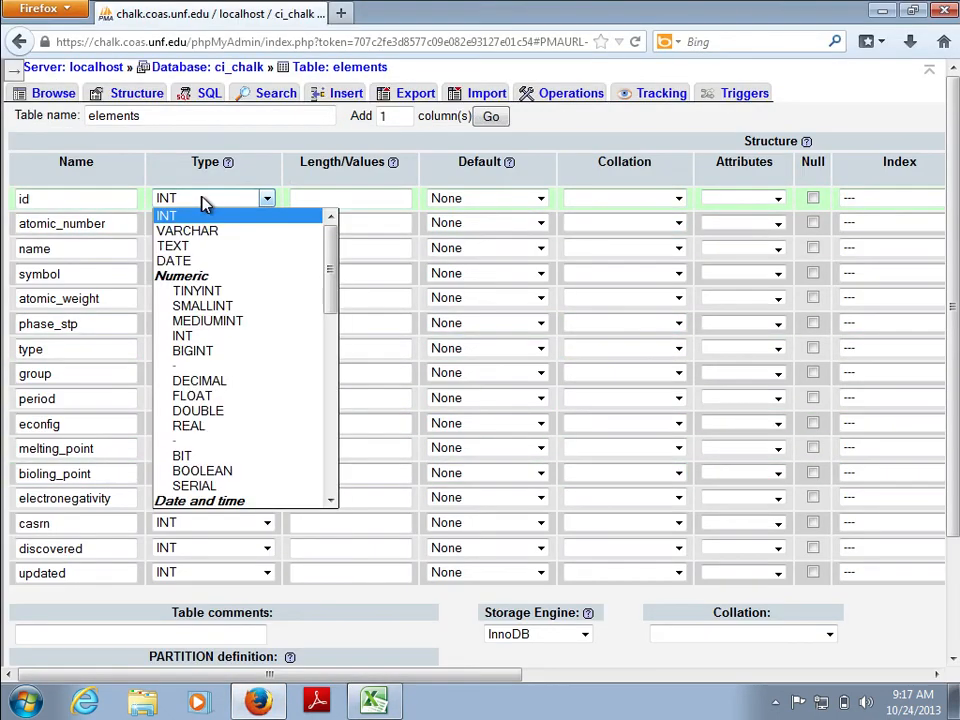
click(212, 292)
click(326, 199)
text(3)
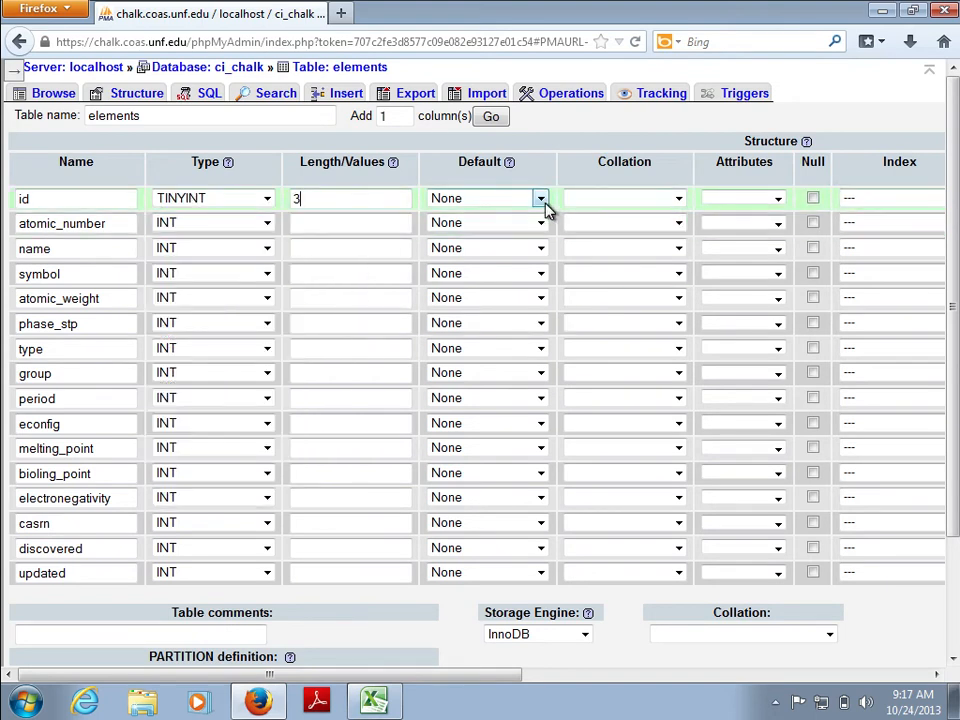
click(779, 199)
click(762, 243)
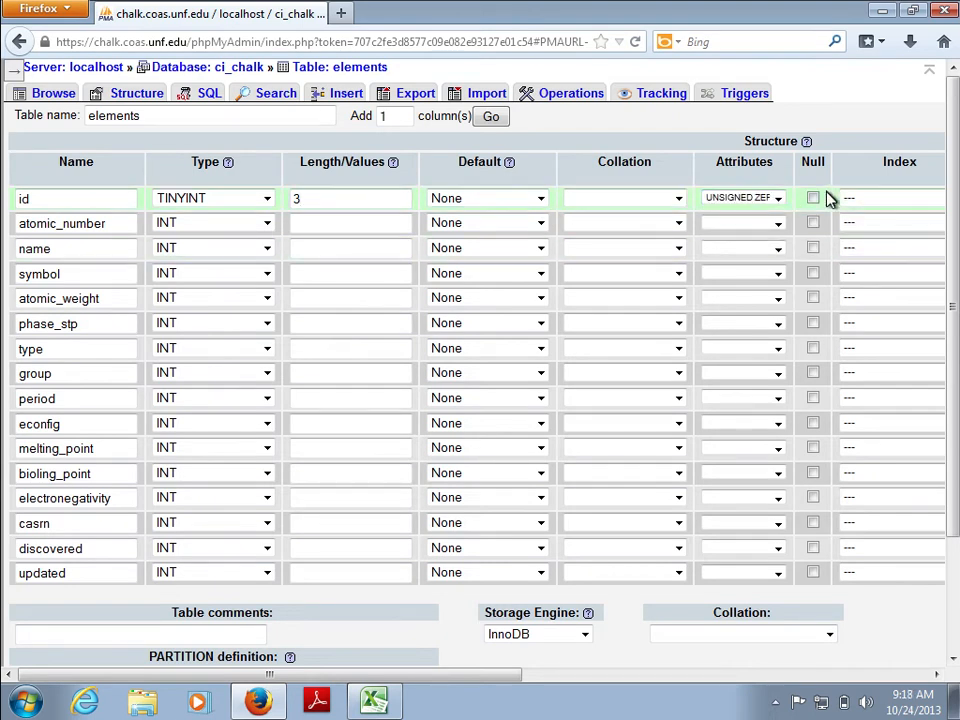
click(872, 204)
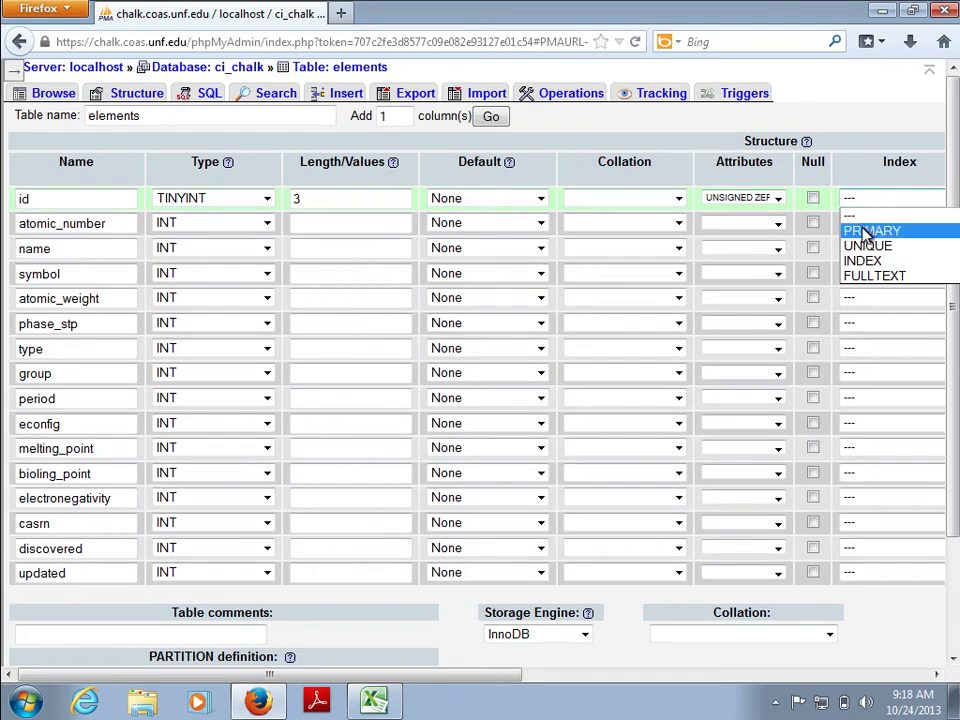
click(857, 233)
scroll(837, 258, down, 1)
scroll(837, 258, up, 1)
scroll(837, 258, right, 2)
scroll(835, 258, right, 1)
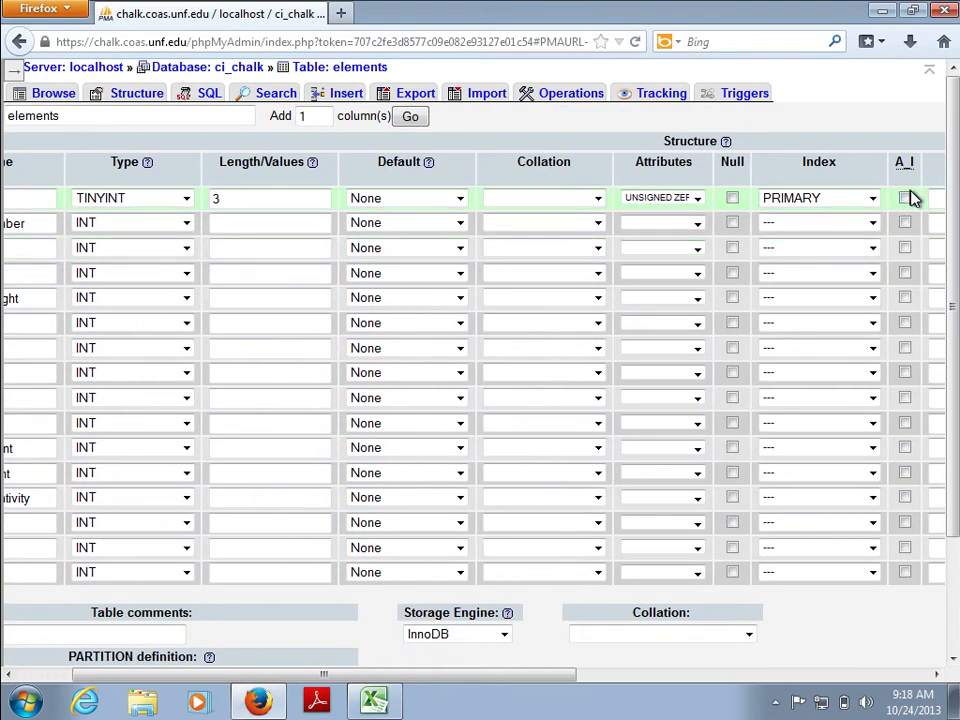
click(904, 198)
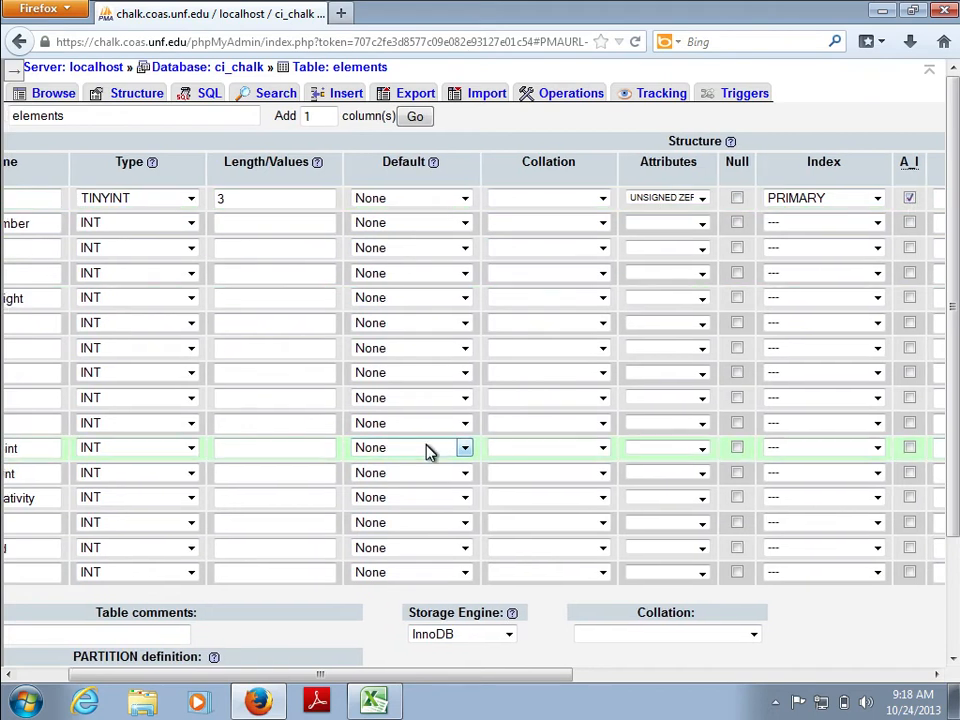
scroll(428, 450, left, 3)
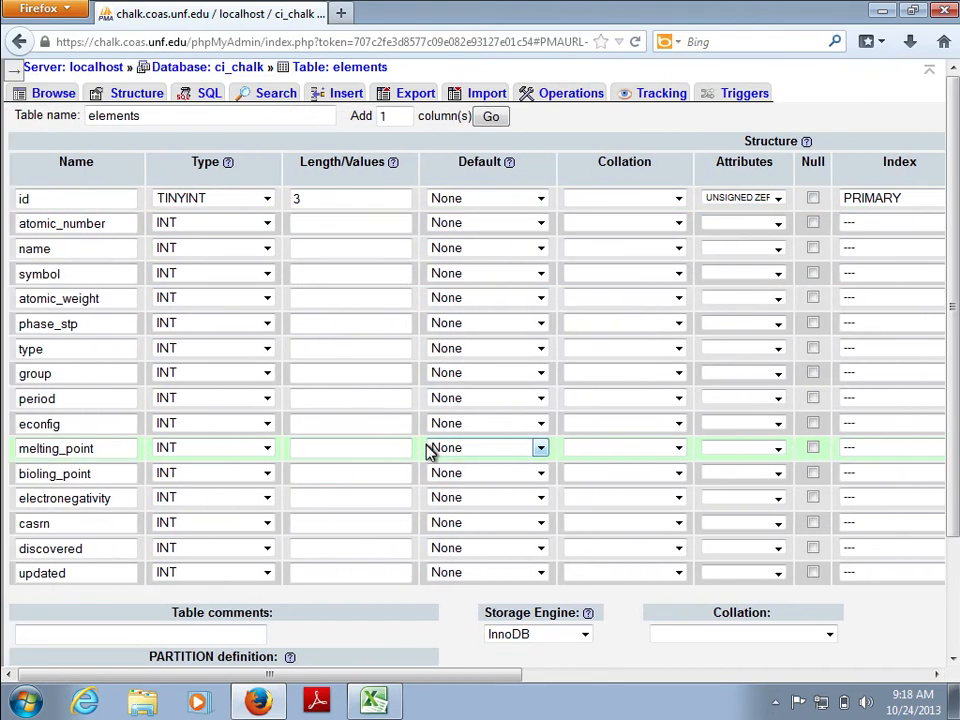
Step: Make atomic_number TINYINT(3) UNSIGNED and set the name column's type to VARCHAR
click(267, 226)
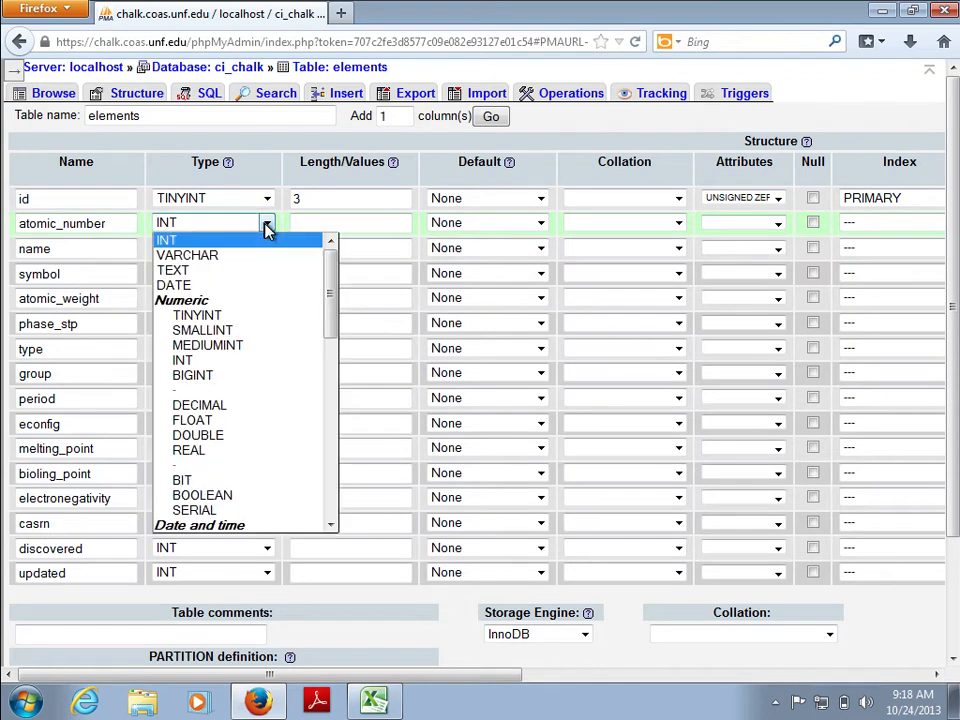
click(240, 316)
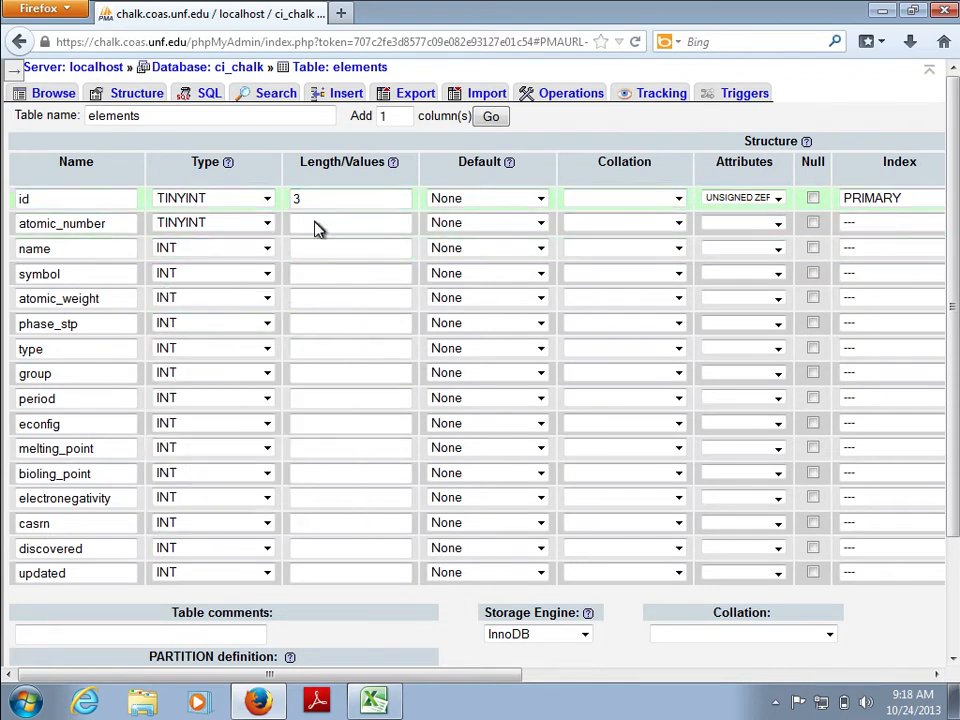
click(318, 228)
text(3)
click(779, 224)
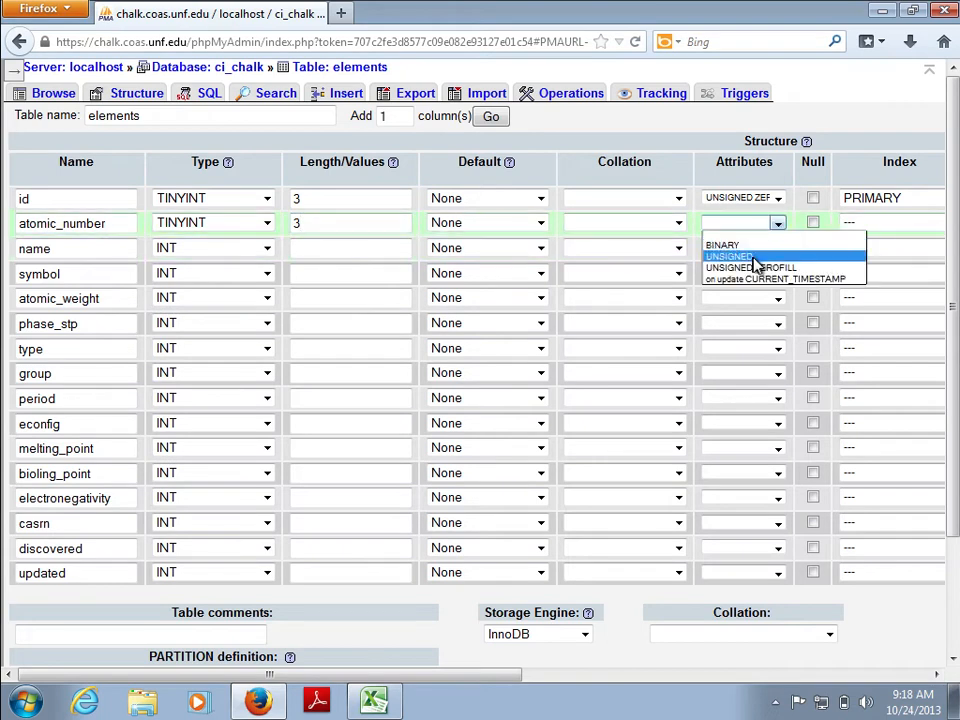
click(754, 257)
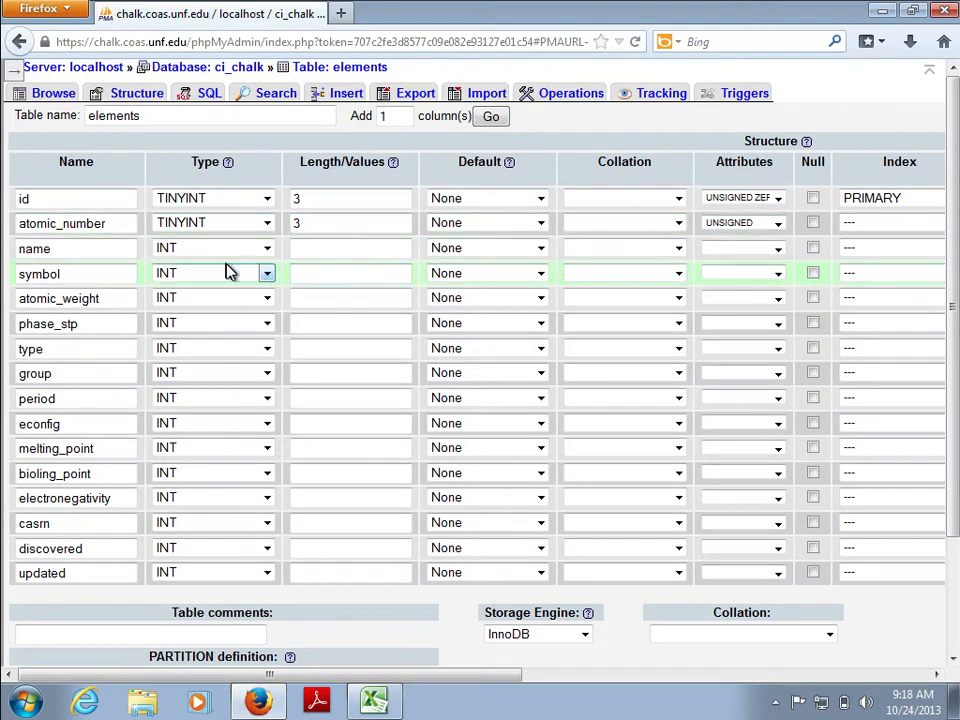
click(267, 249)
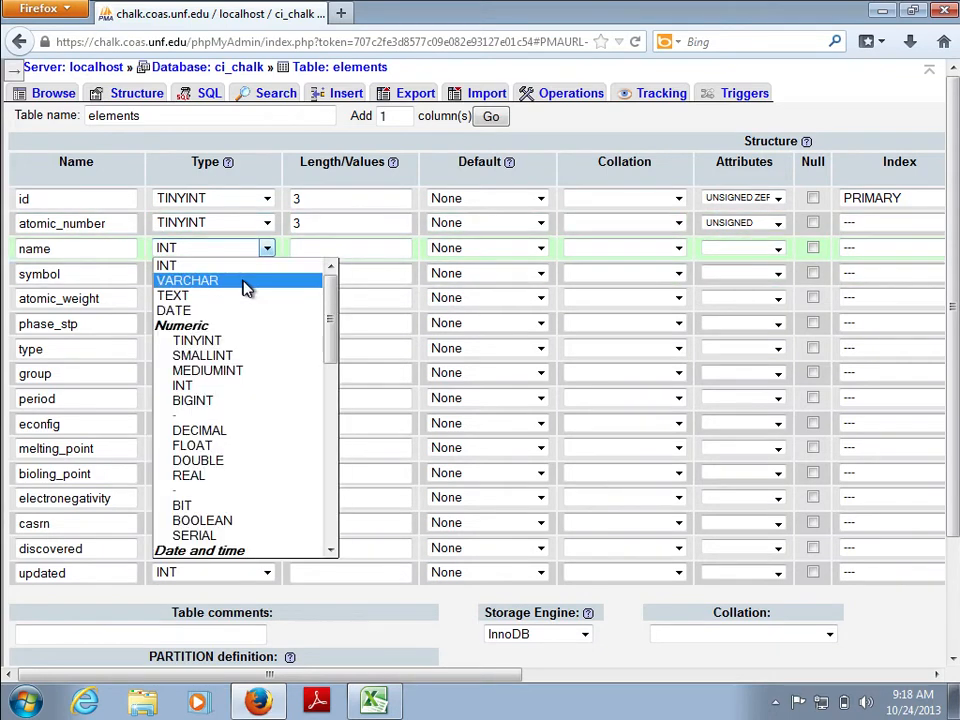
click(246, 281)
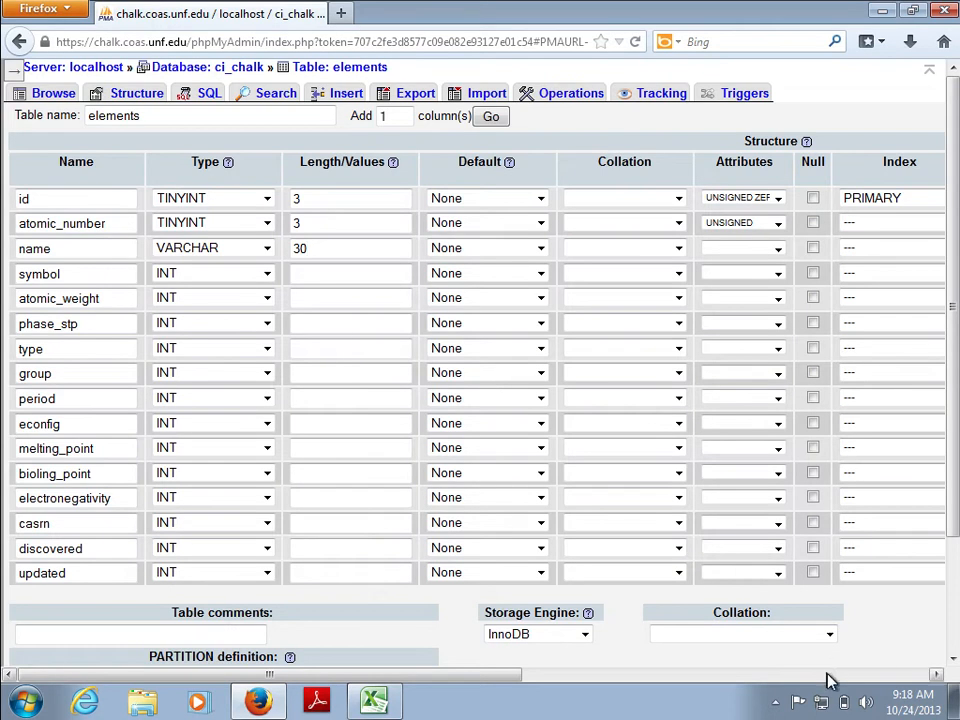
Step: Set the elements table collation to utf8_unicode_ci
click(829, 634)
drag(829, 354, 831, 557)
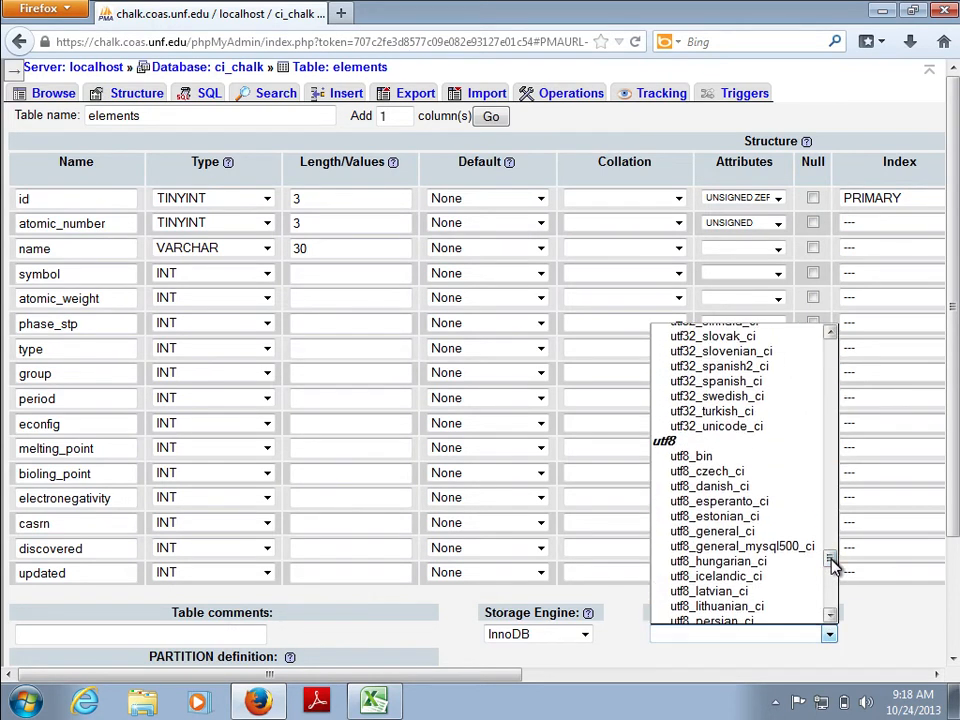
click(831, 494)
click(835, 498)
scroll(799, 471, up, 5)
scroll(736, 510, down, 10)
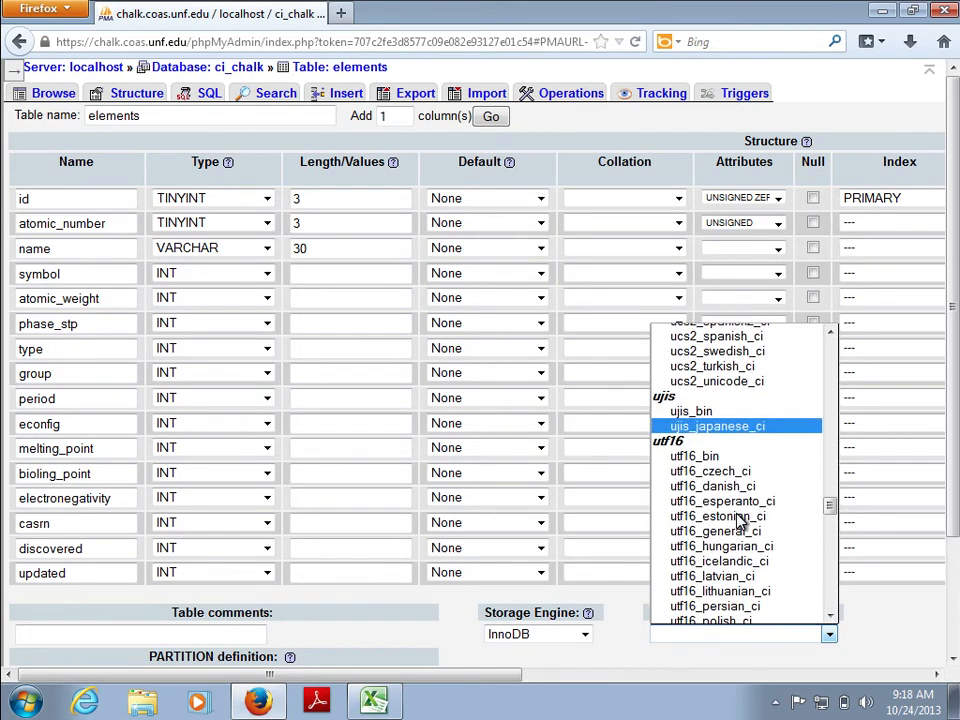
scroll(740, 520, down, 12)
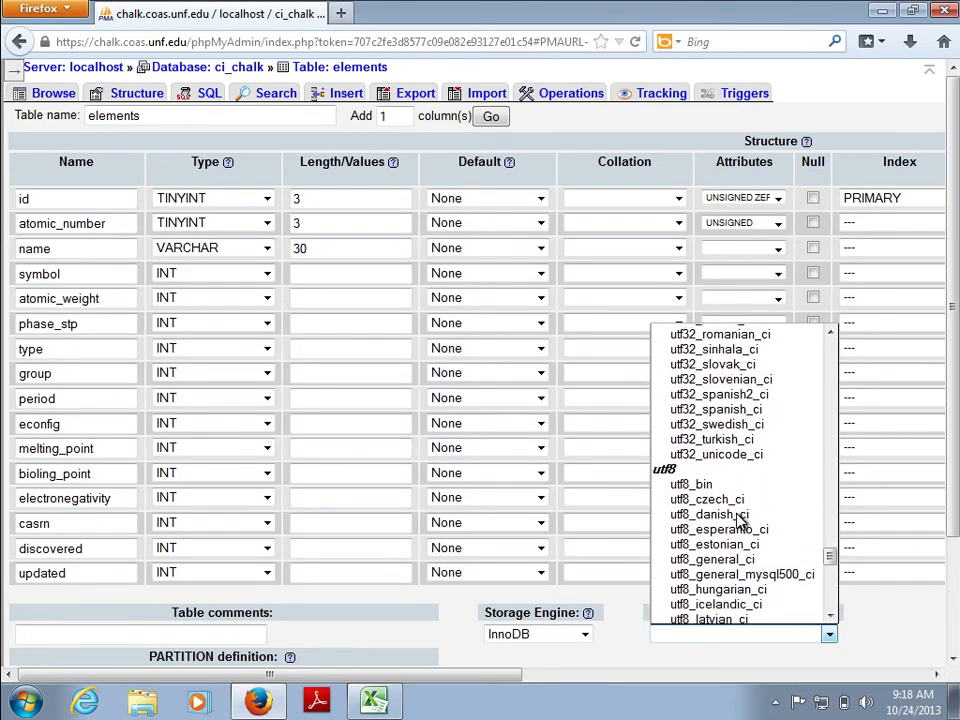
scroll(736, 517, down, 3)
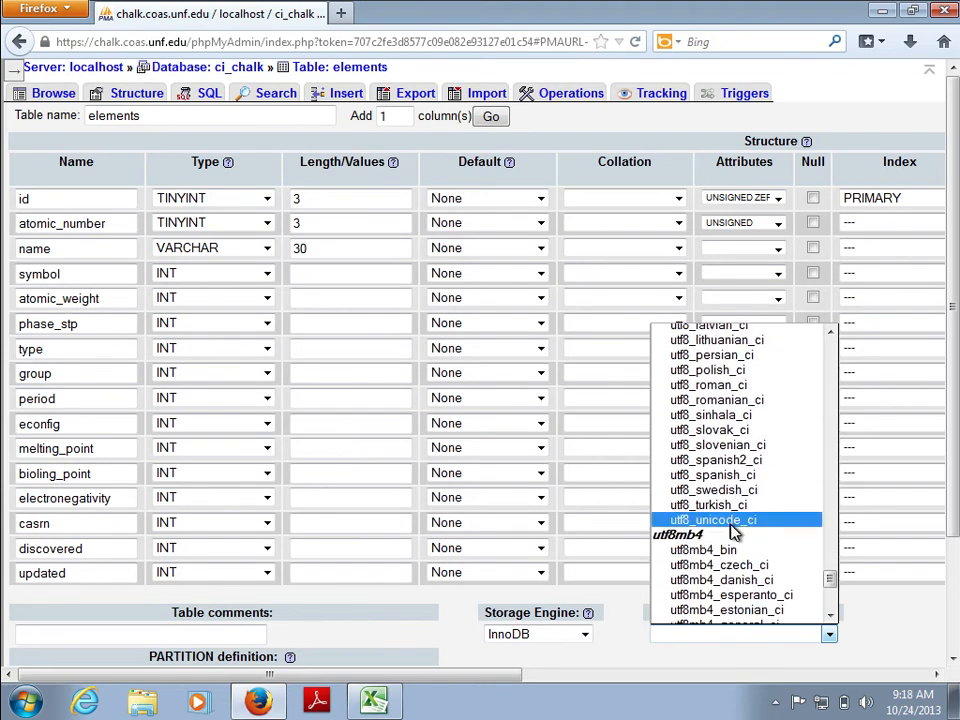
click(735, 518)
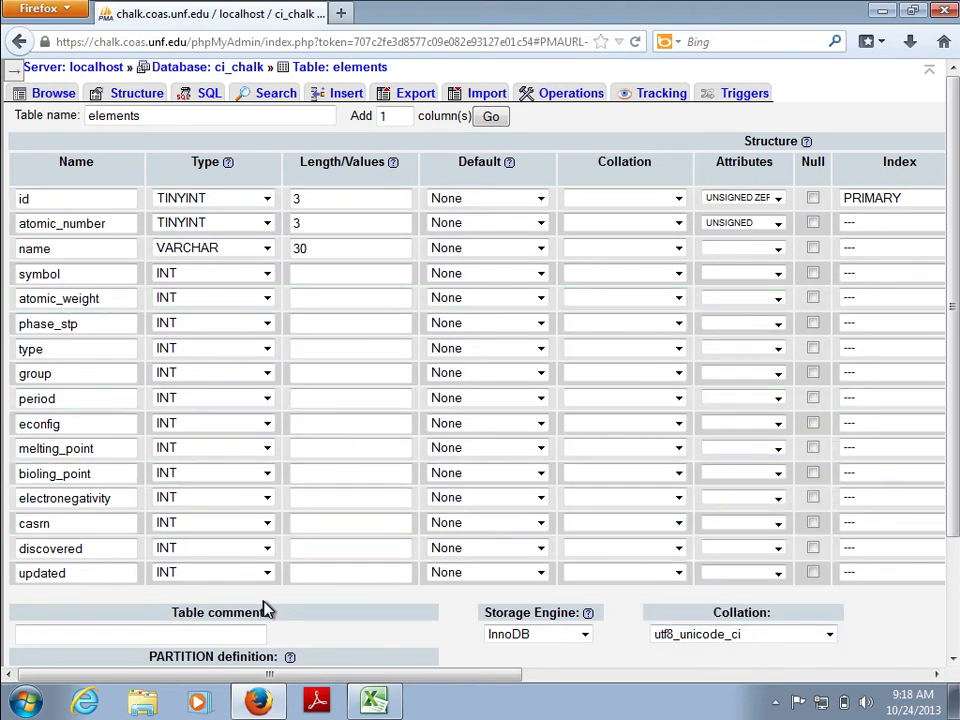
Step: Choose the MyISAM storage engine and add the table comment 'Element data'
click(585, 636)
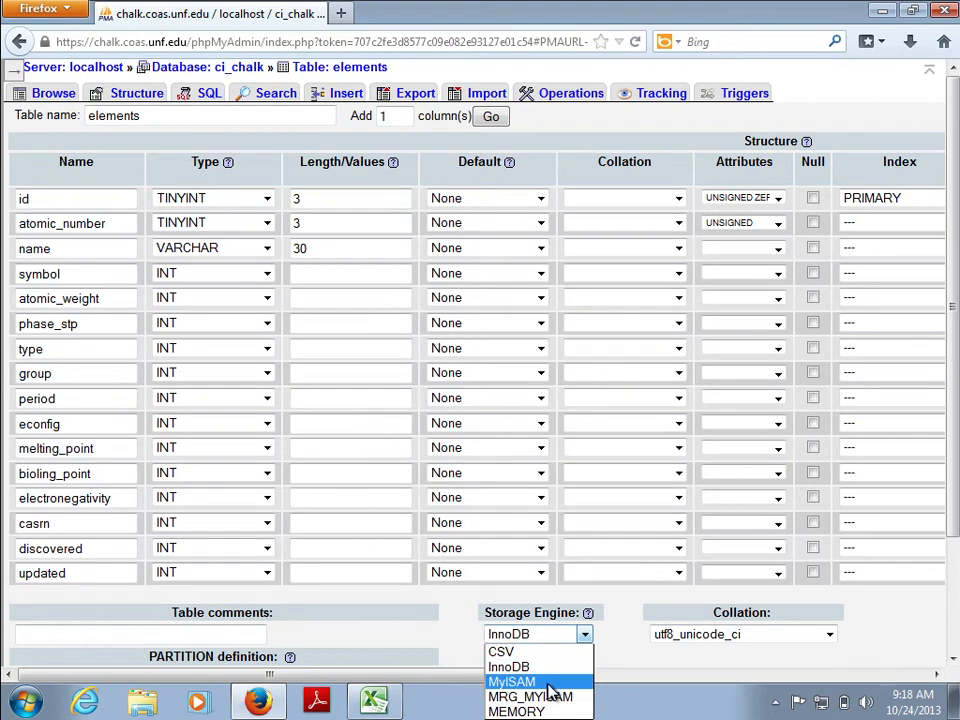
click(550, 688)
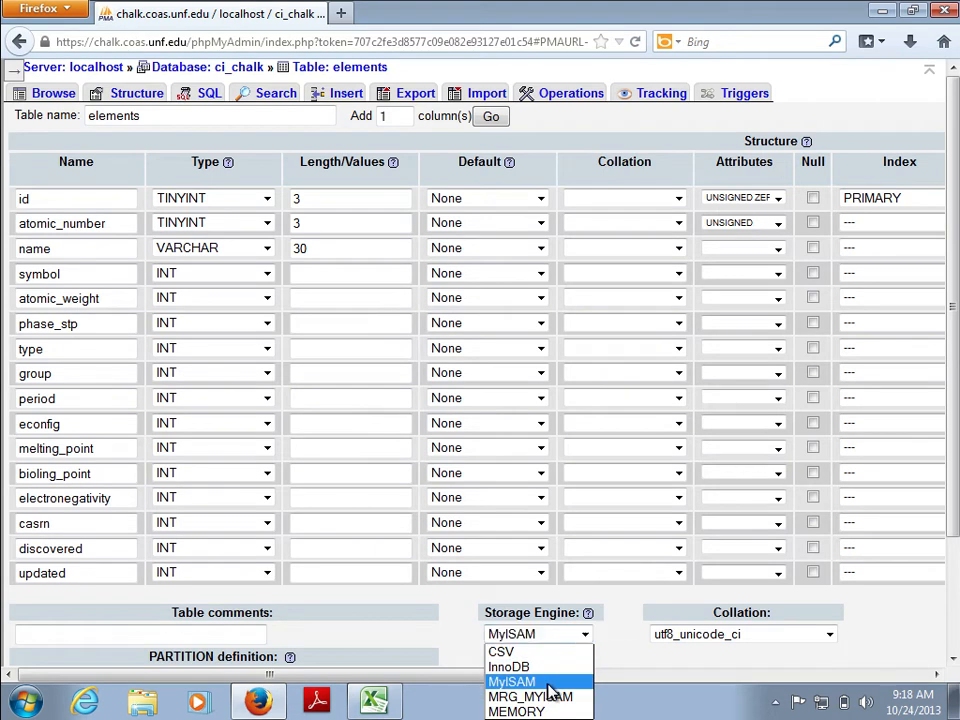
click(207, 634)
text(Element data)
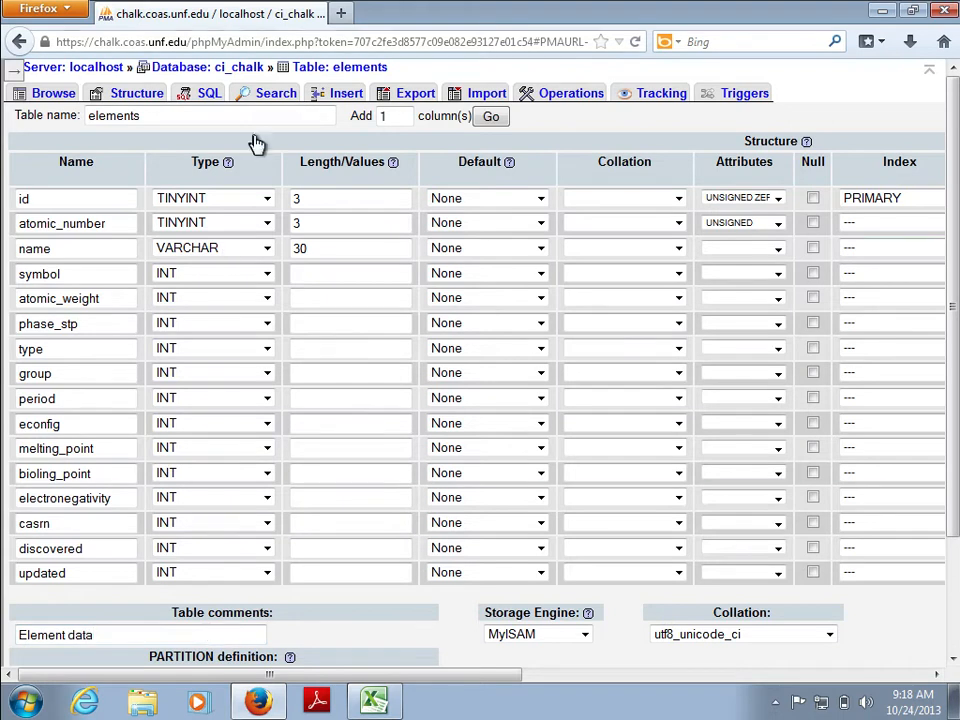
Step: Make the symbol column VARCHAR with length 2
click(266, 274)
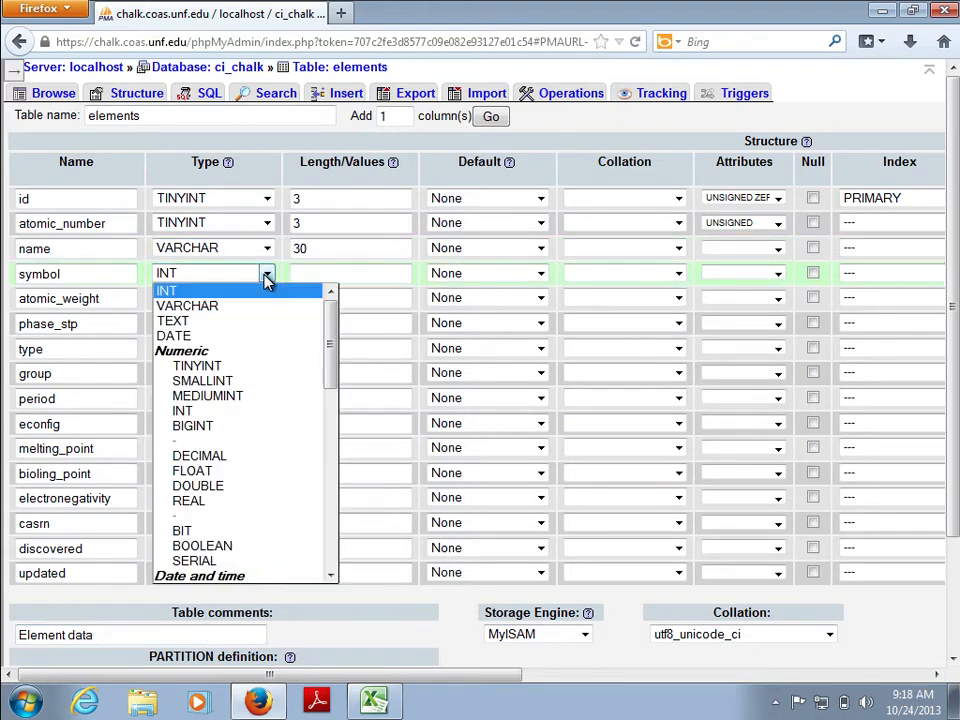
click(225, 308)
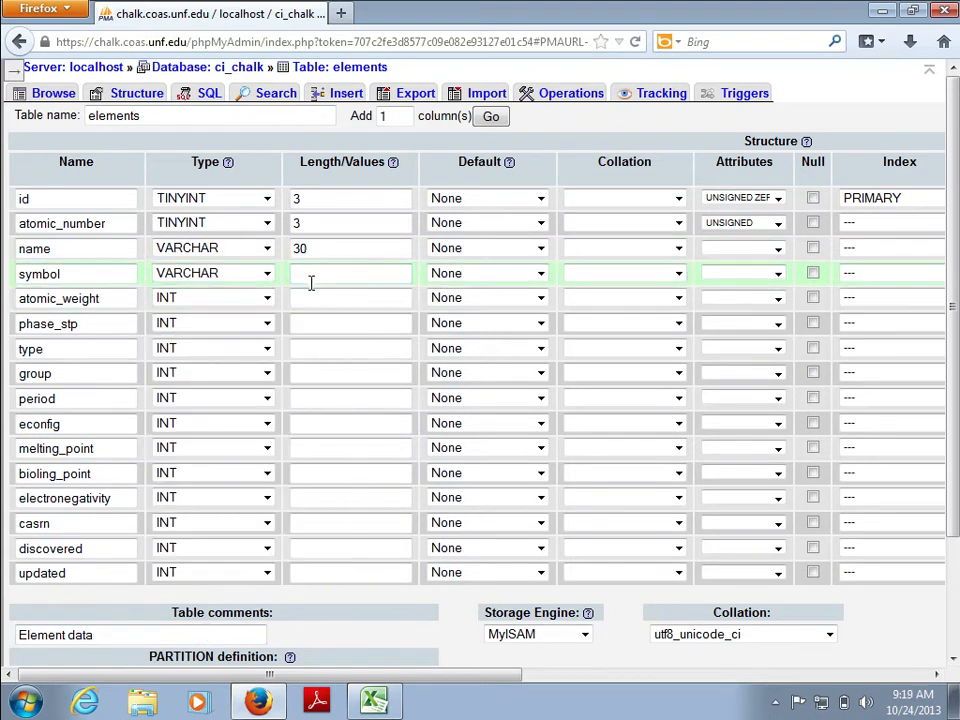
click(384, 275)
text(2)
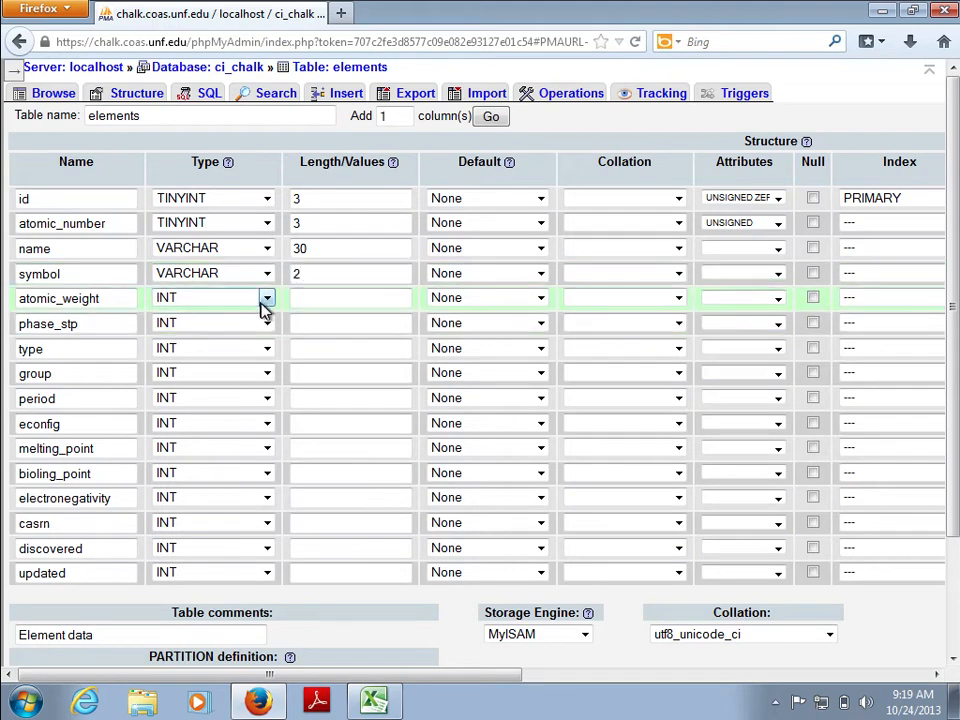
Step: Make atomic_weight DECIMAL(9,6) and browse the type list for phase_stp
click(267, 301)
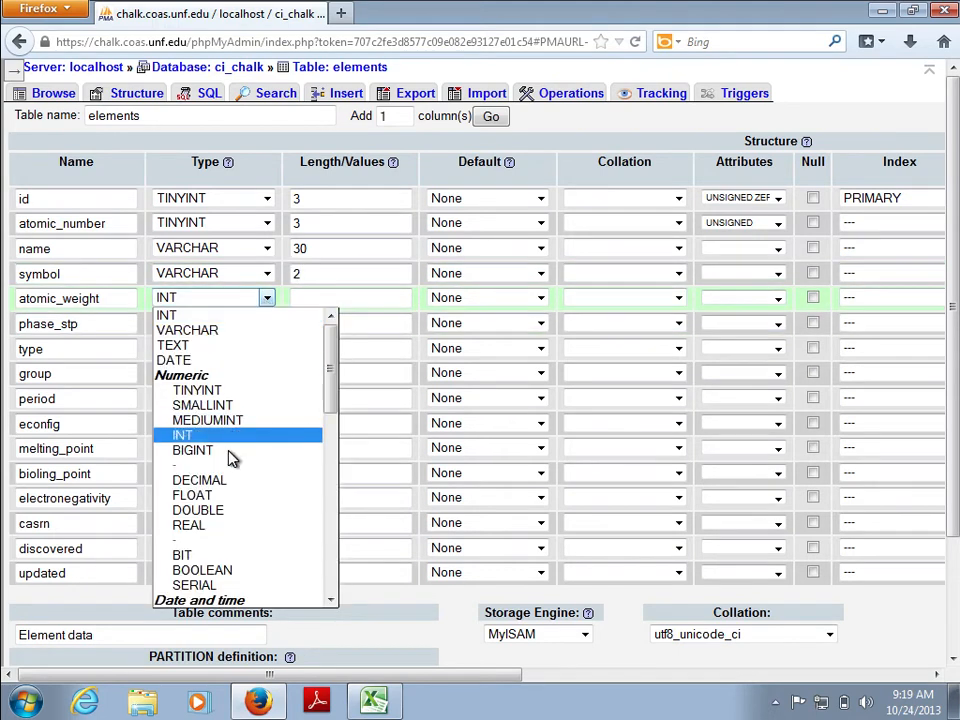
click(219, 480)
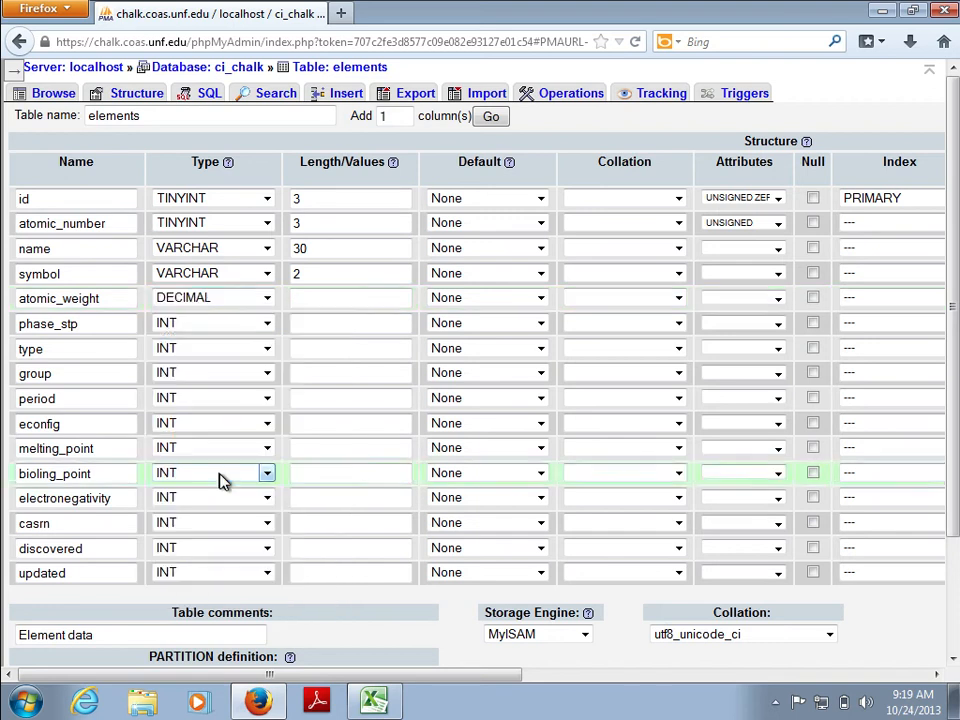
click(313, 299)
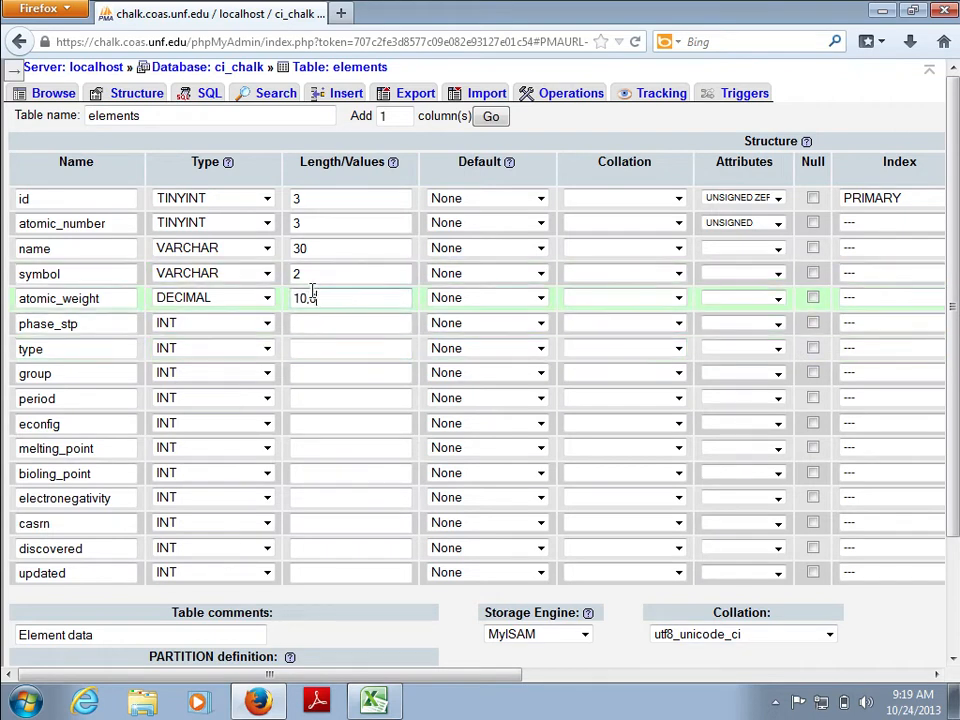
text(,6)
click(266, 323)
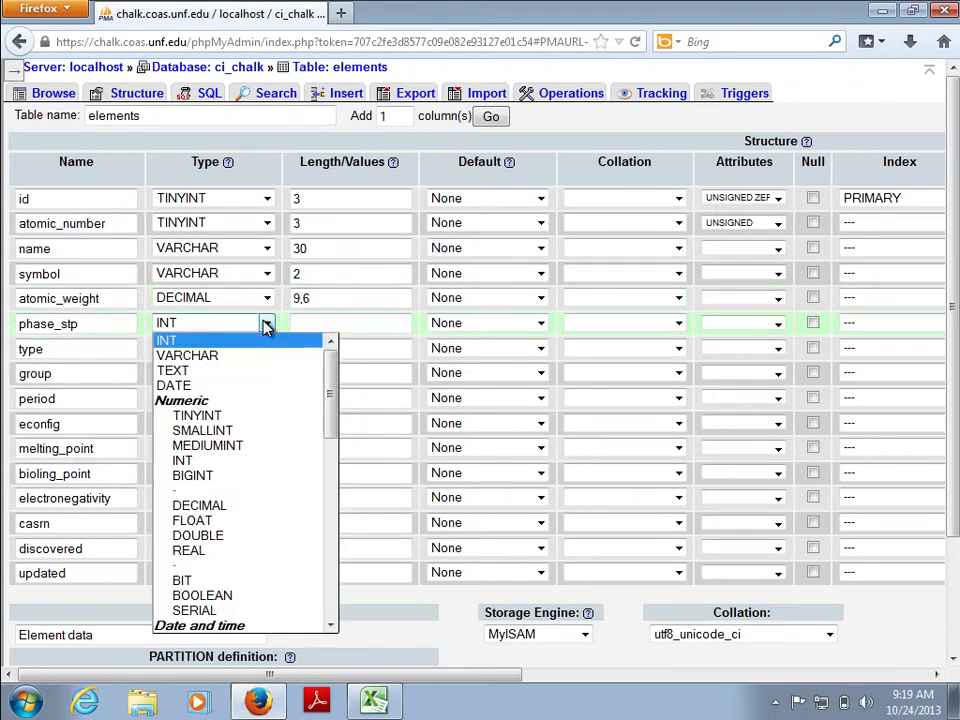
scroll(247, 508, down, 2)
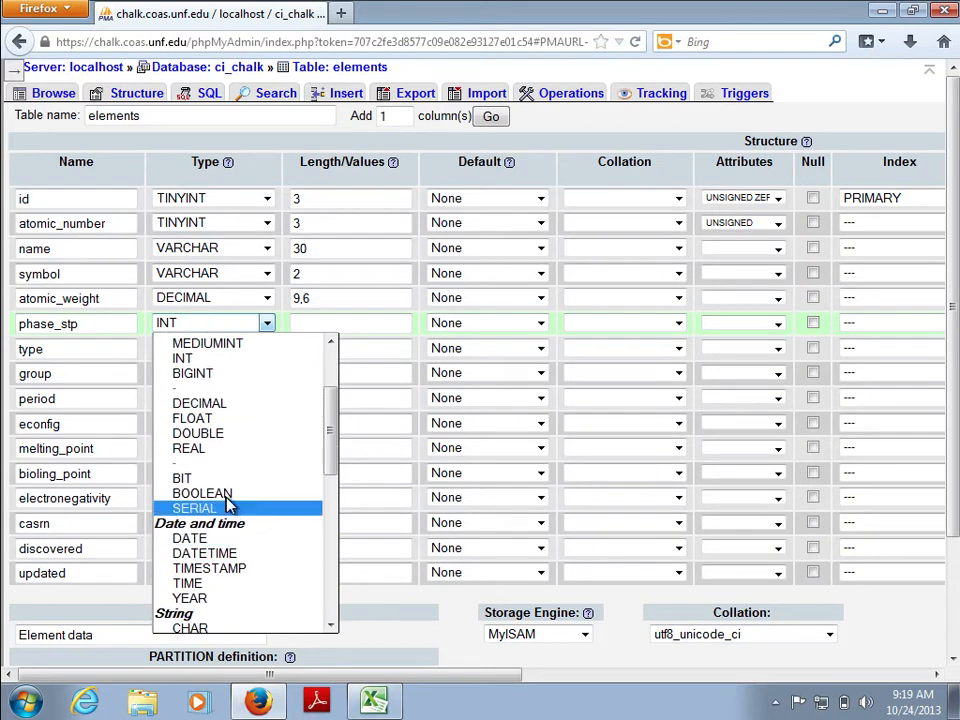
scroll(251, 584, down, 1)
scroll(251, 588, down, 4)
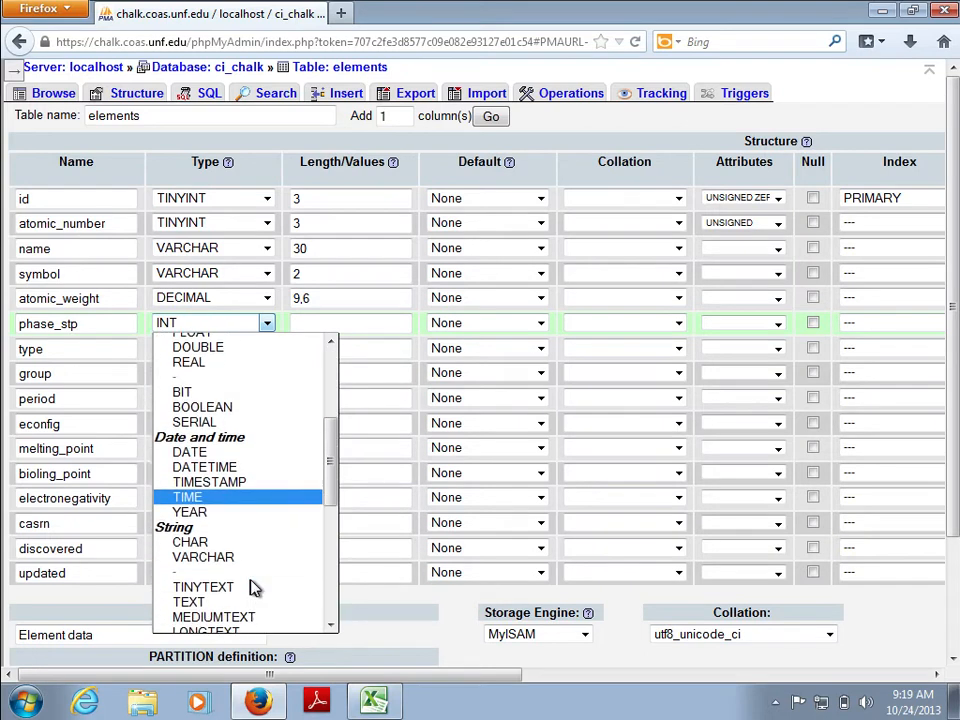
scroll(253, 586, down, 3)
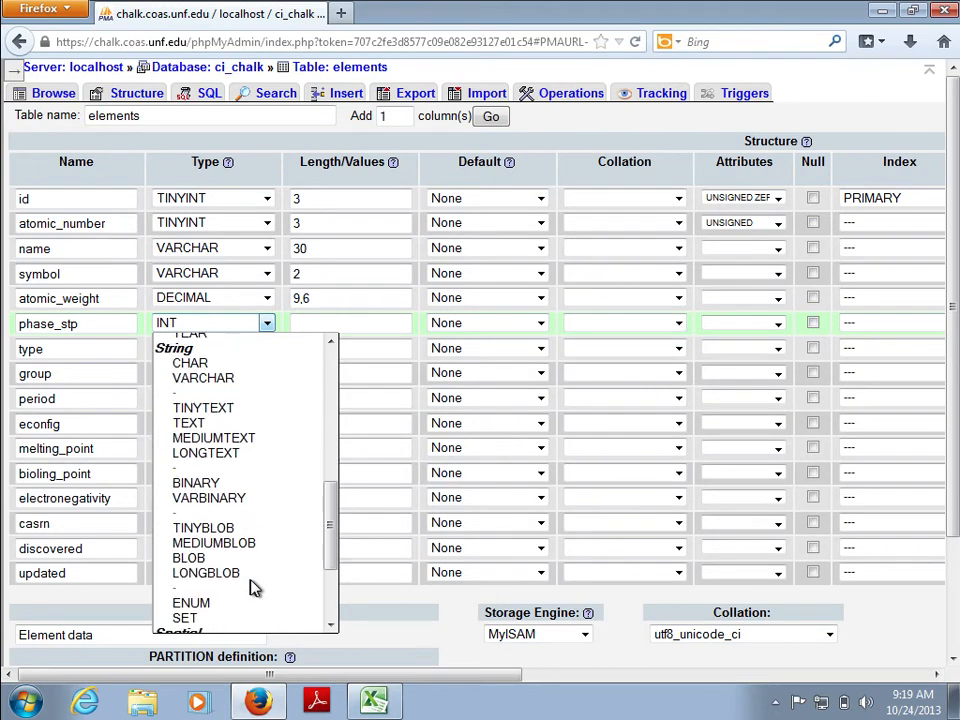
Step: Make phase_stp an ENUM with values Solid, Liquid, Gas and Synthetic, then return to the Excel workbook
click(252, 585)
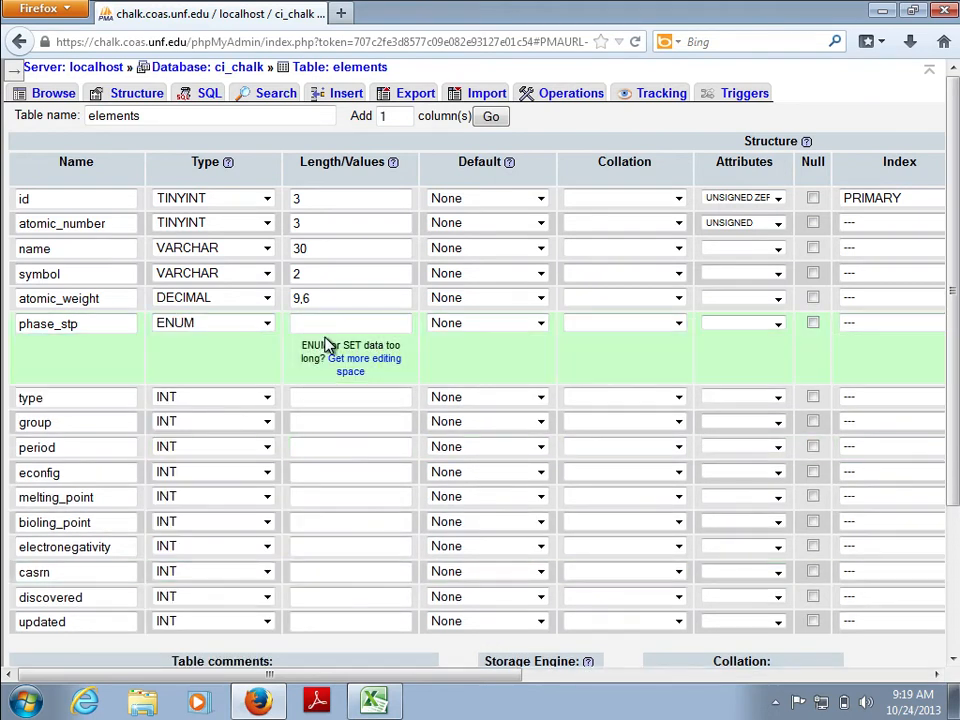
click(358, 369)
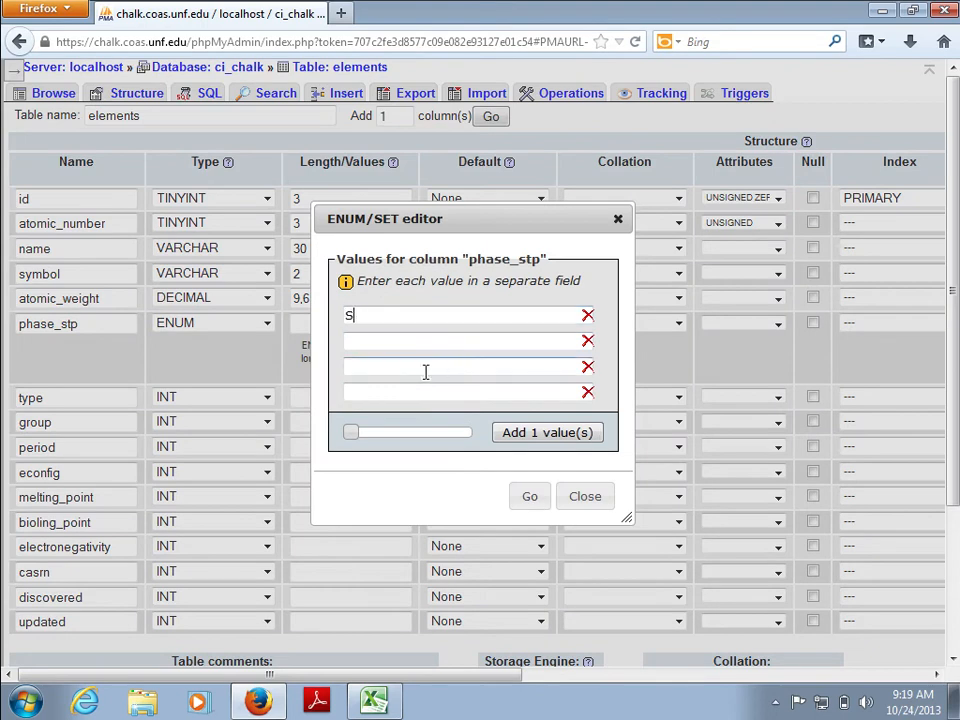
click(388, 342)
click(366, 366)
text(Gas)
click(366, 392)
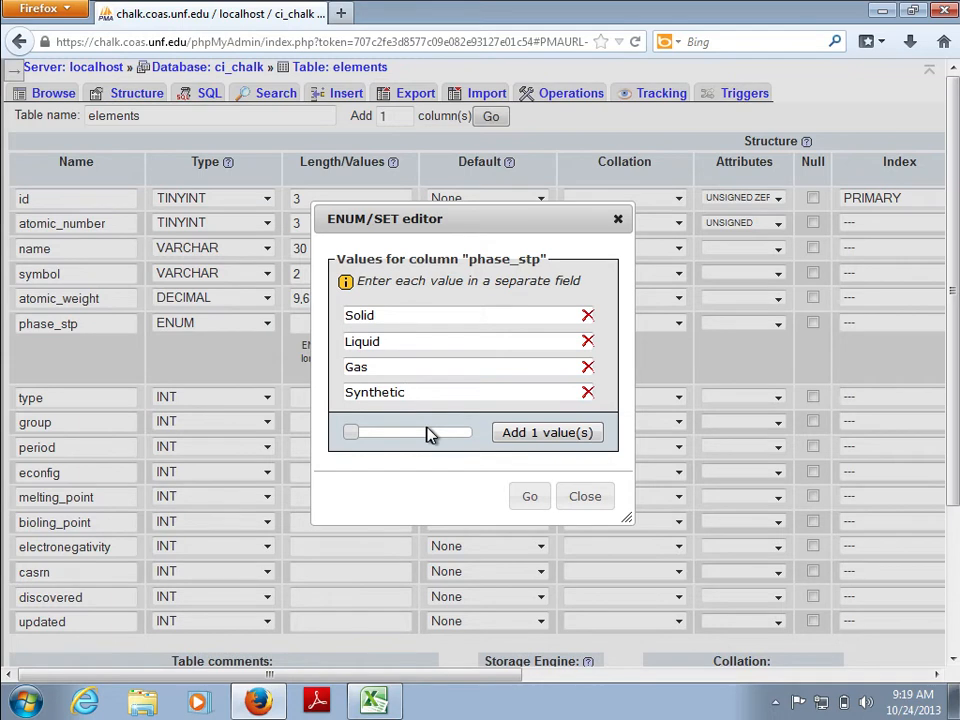
click(374, 702)
scroll(229, 562, left, 4)
Step: Scroll the General sheet to check phase_stp values for every element, then go back to Firefox
scroll(229, 562, down, 1)
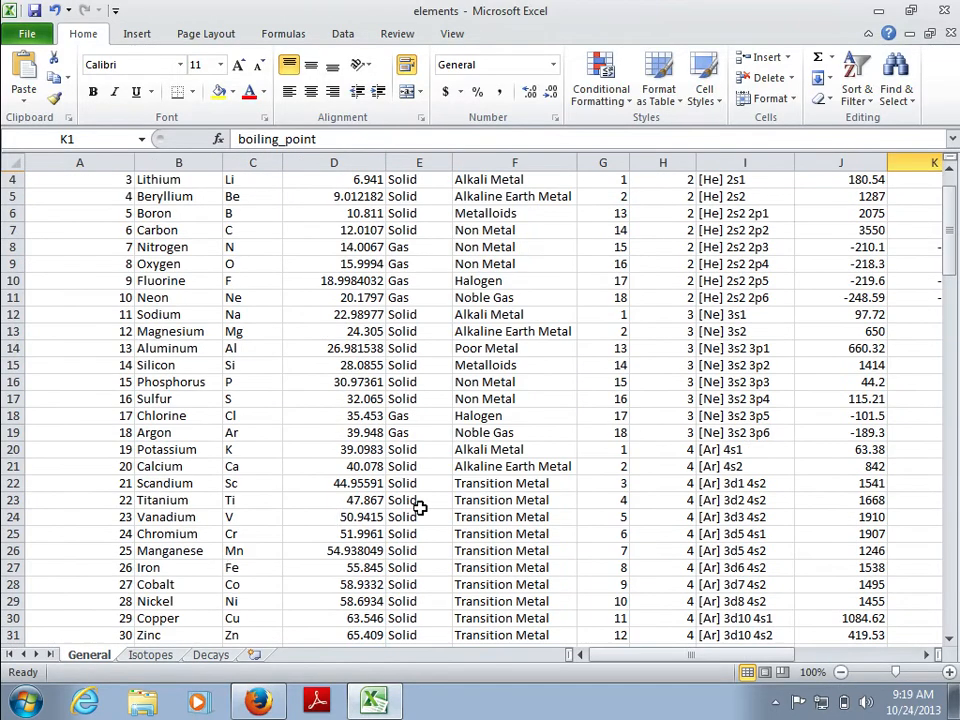
scroll(420, 508, down, 2)
scroll(420, 508, down, 3)
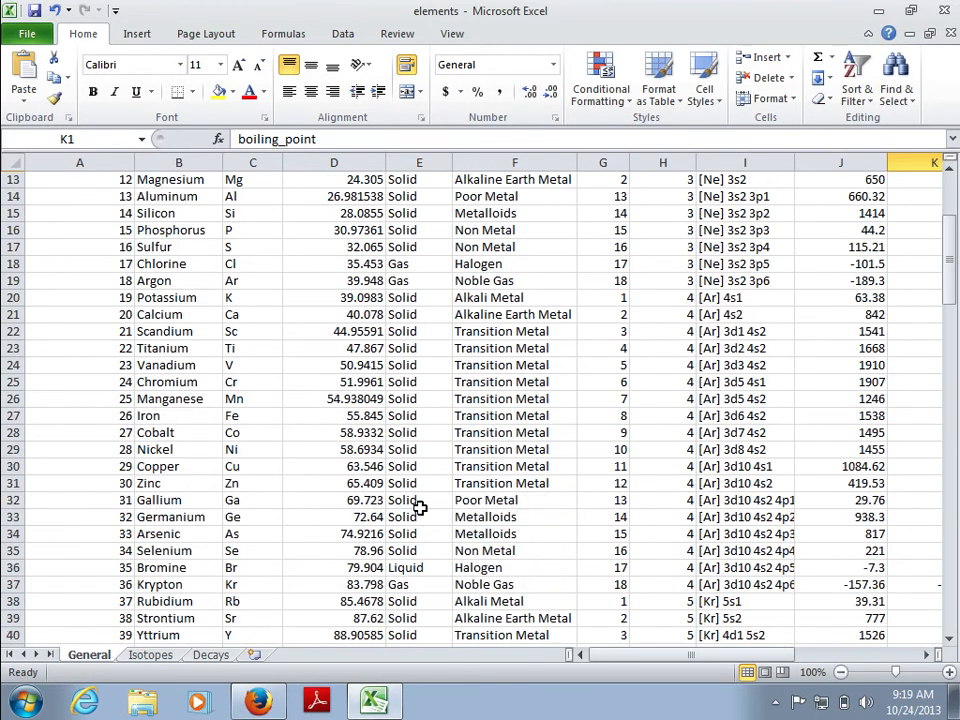
scroll(420, 508, down, 3)
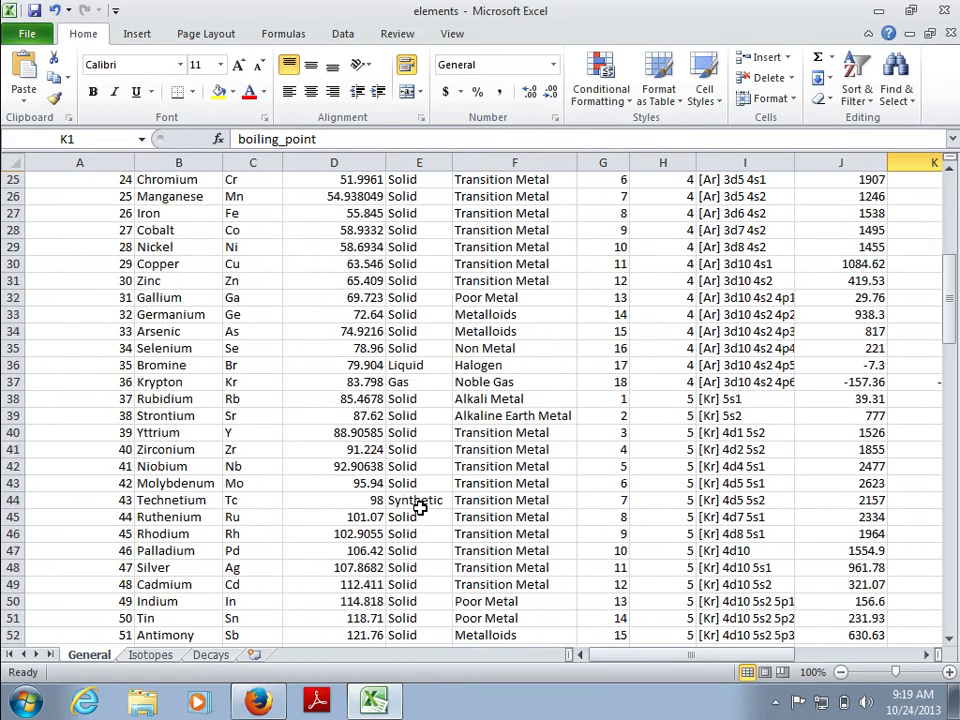
click(953, 533)
click(953, 533)
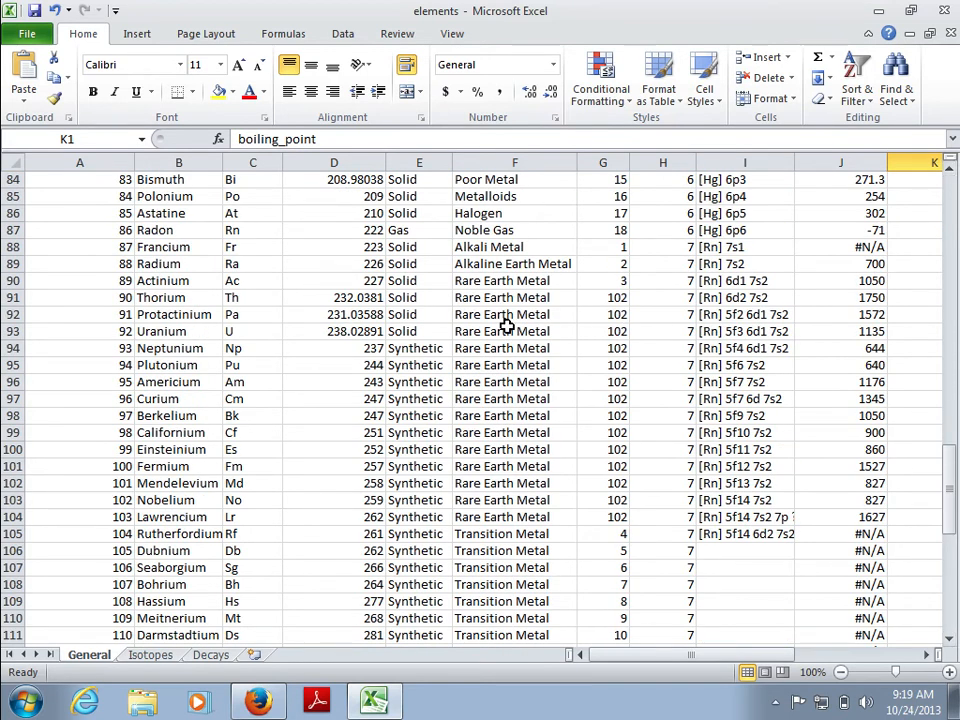
scroll(507, 327, up, 12)
scroll(507, 327, up, 14)
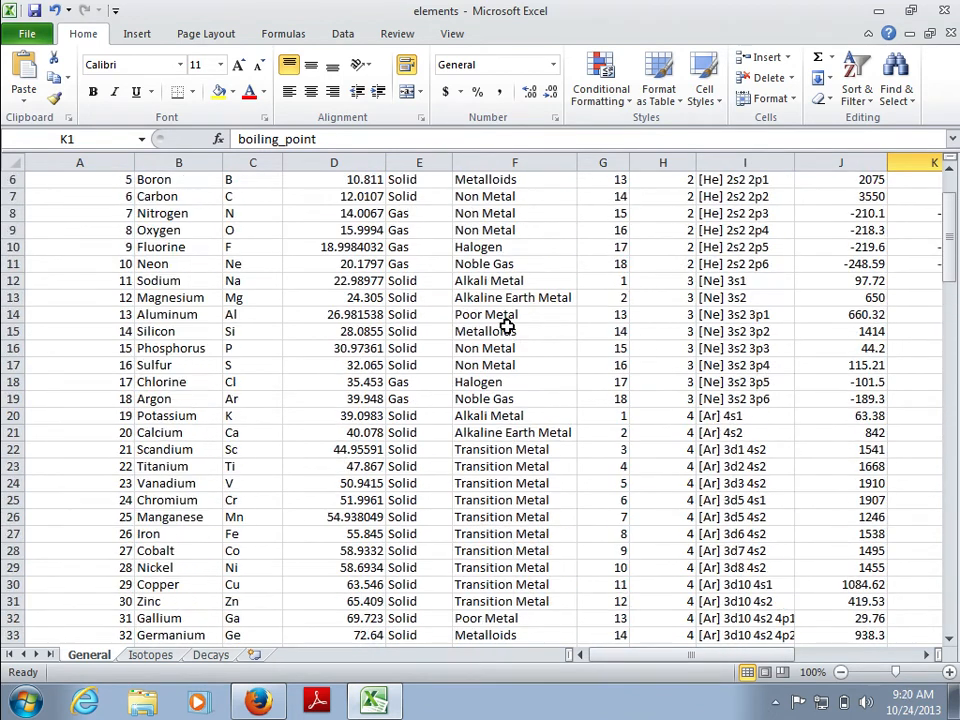
scroll(507, 327, up, 2)
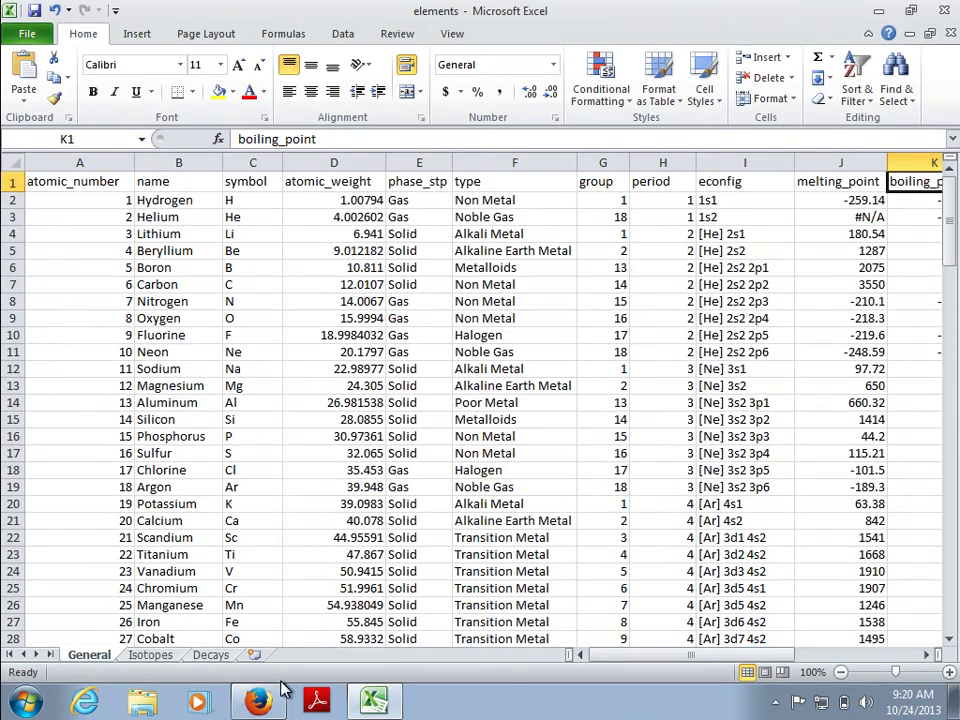
click(258, 702)
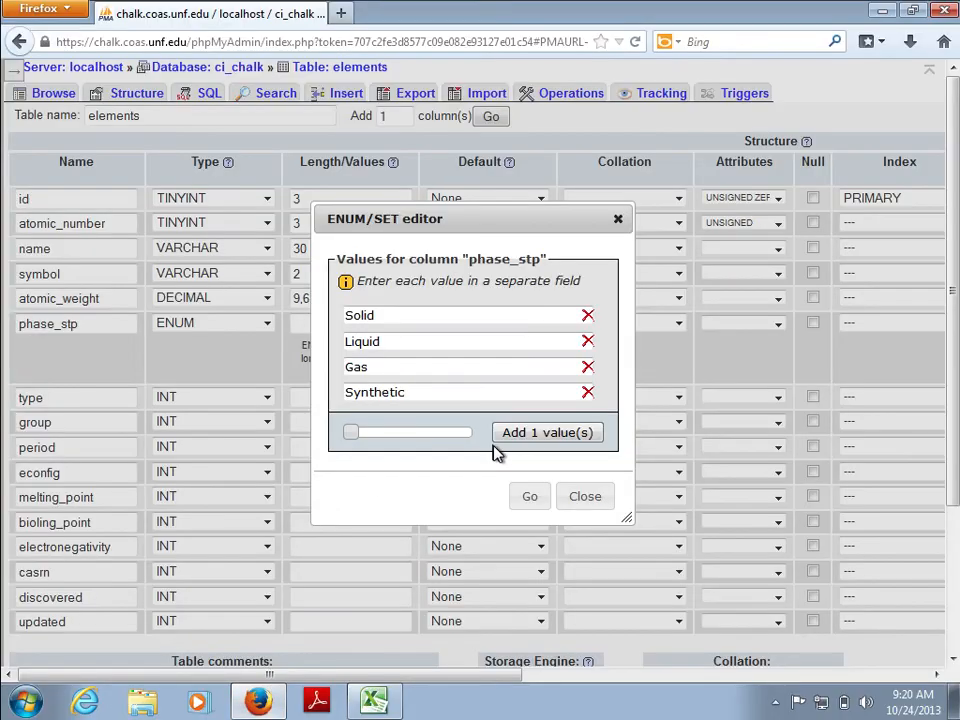
Step: Apply the phase_stp values, then change the type column from INT to ENUM and open its value editor
click(531, 496)
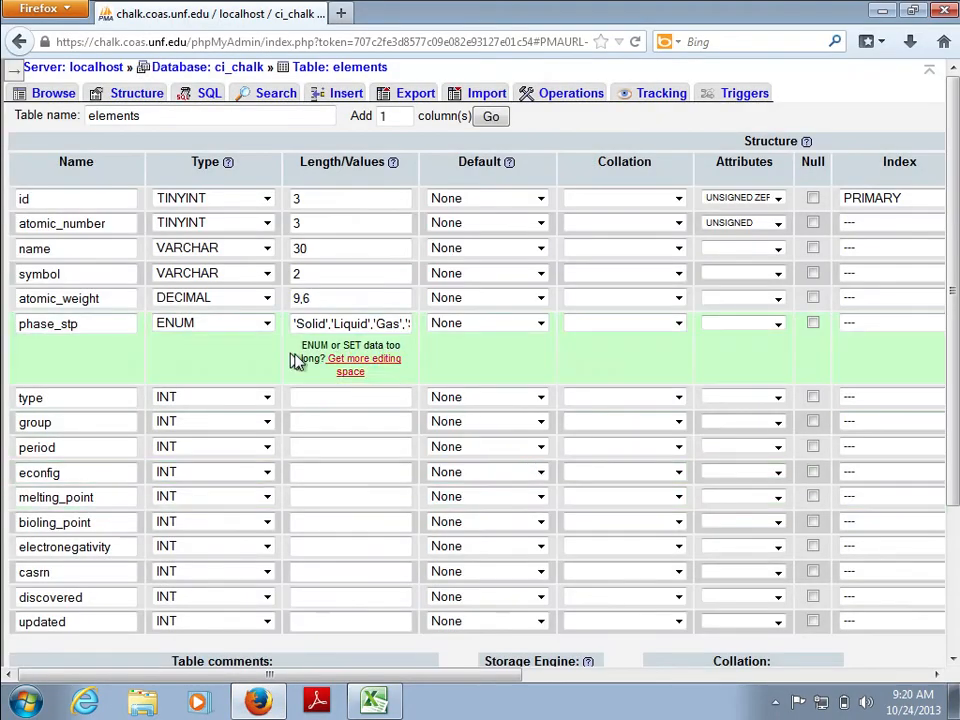
click(266, 398)
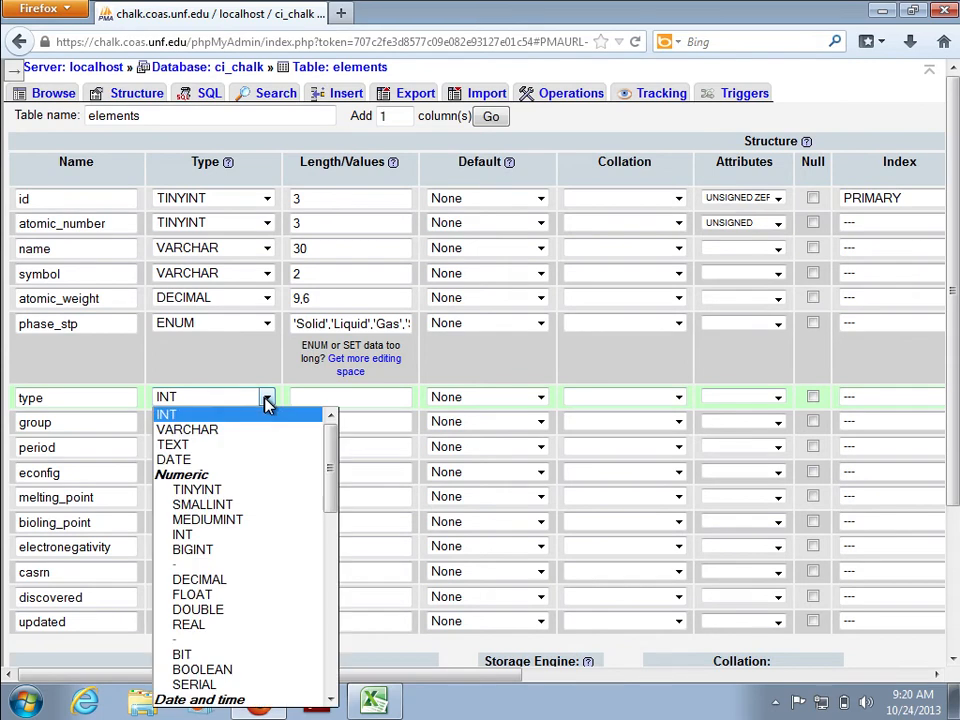
scroll(235, 588, down, 8)
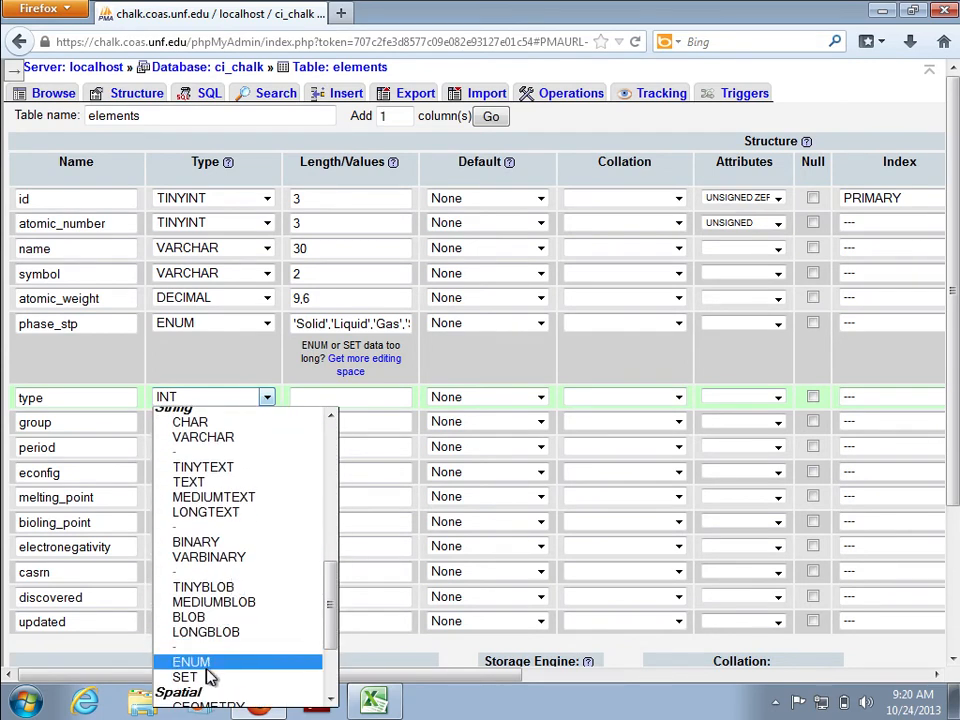
click(208, 665)
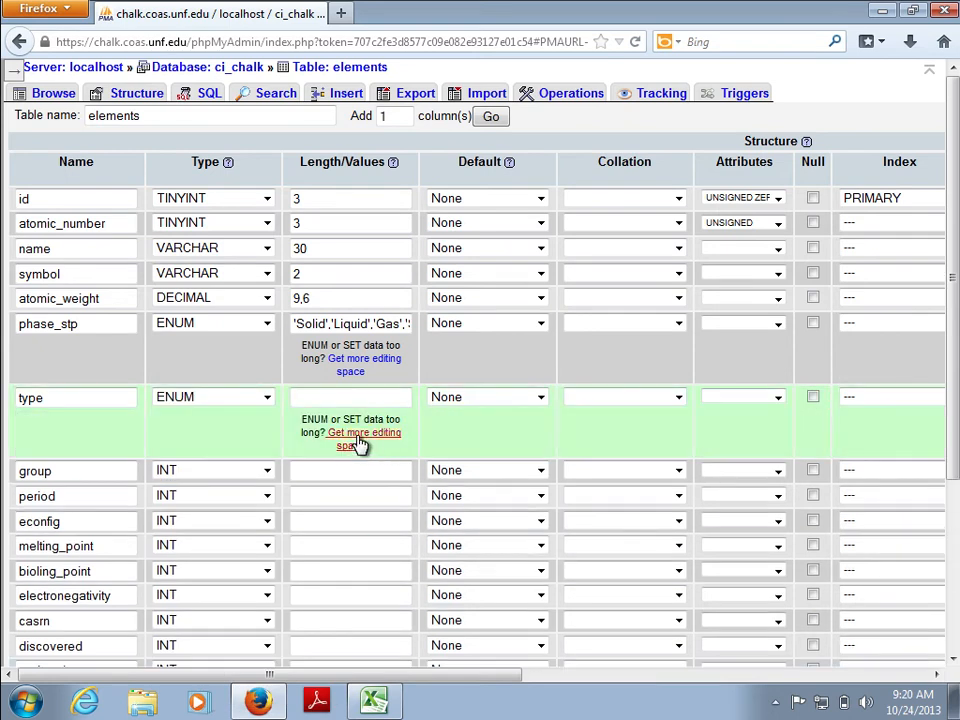
click(360, 444)
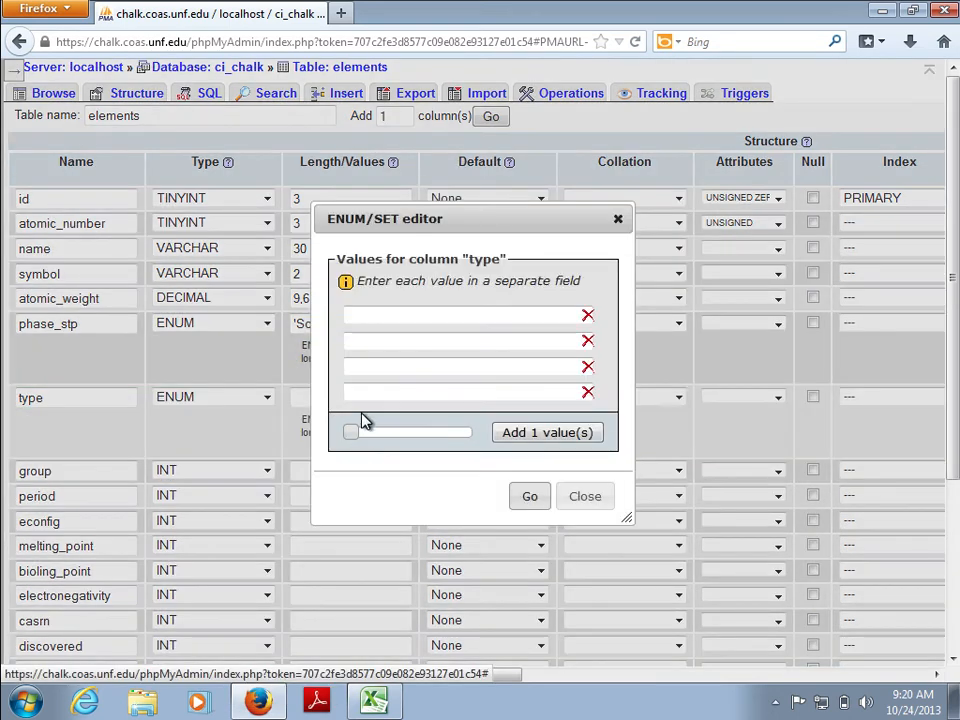
click(383, 705)
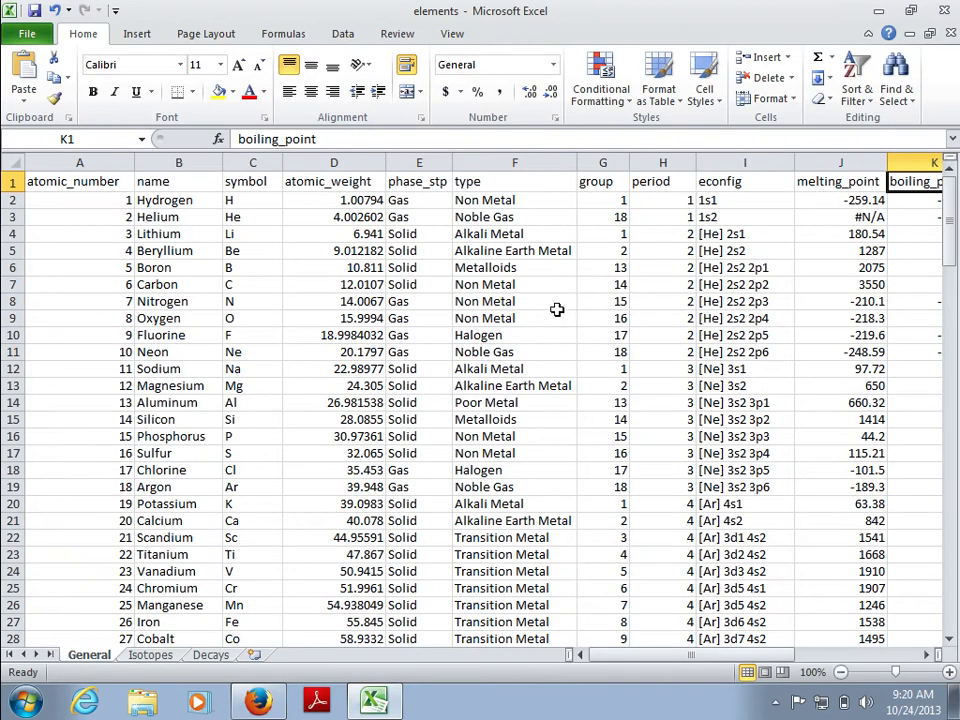
Step: Select the type values F2:F119 for all 118 elements in the Excel sheet
click(513, 200)
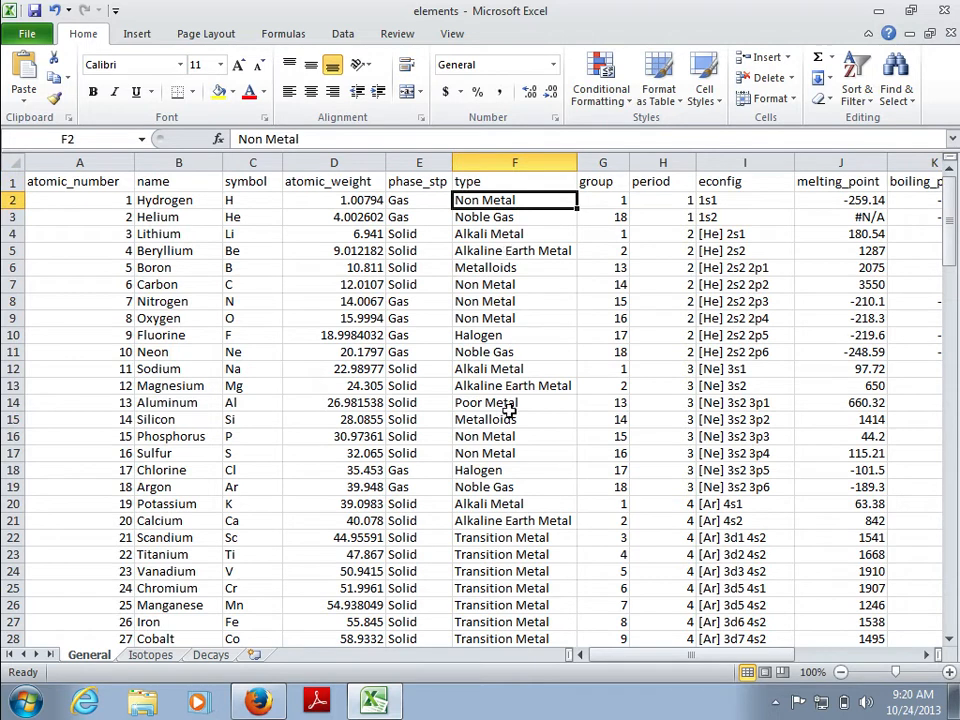
scroll(515, 540, down, 2)
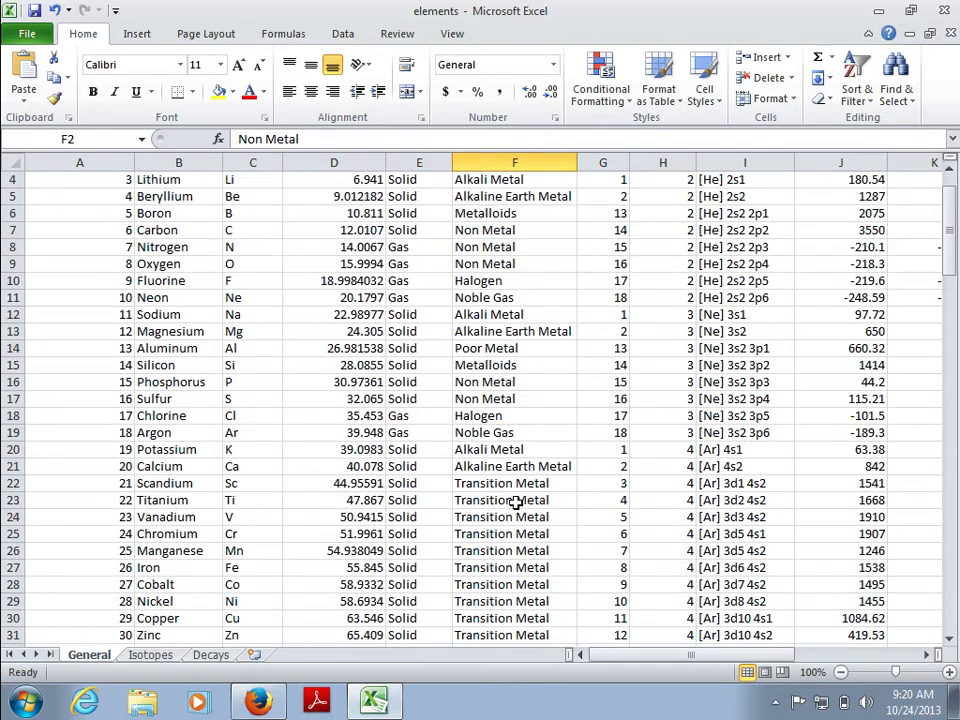
click(952, 517)
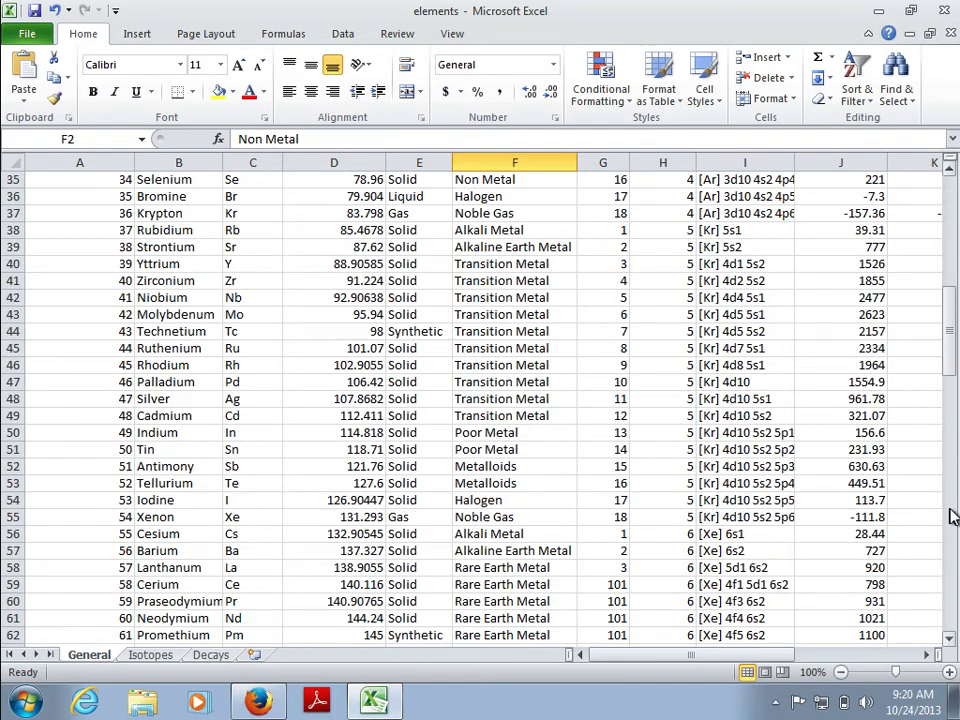
click(952, 517)
click(952, 517)
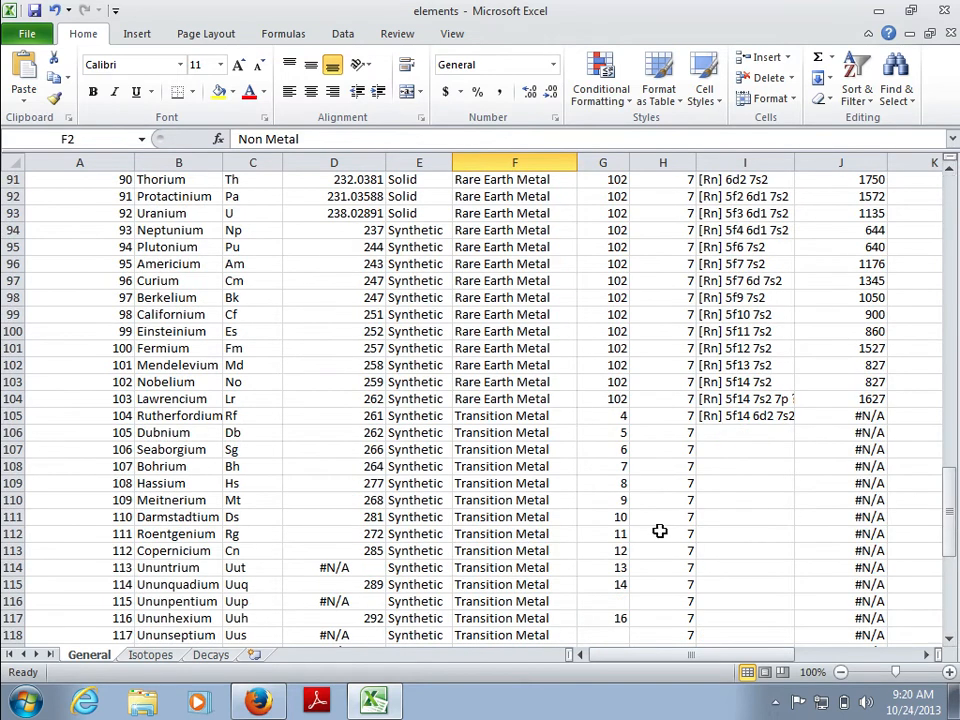
click(955, 585)
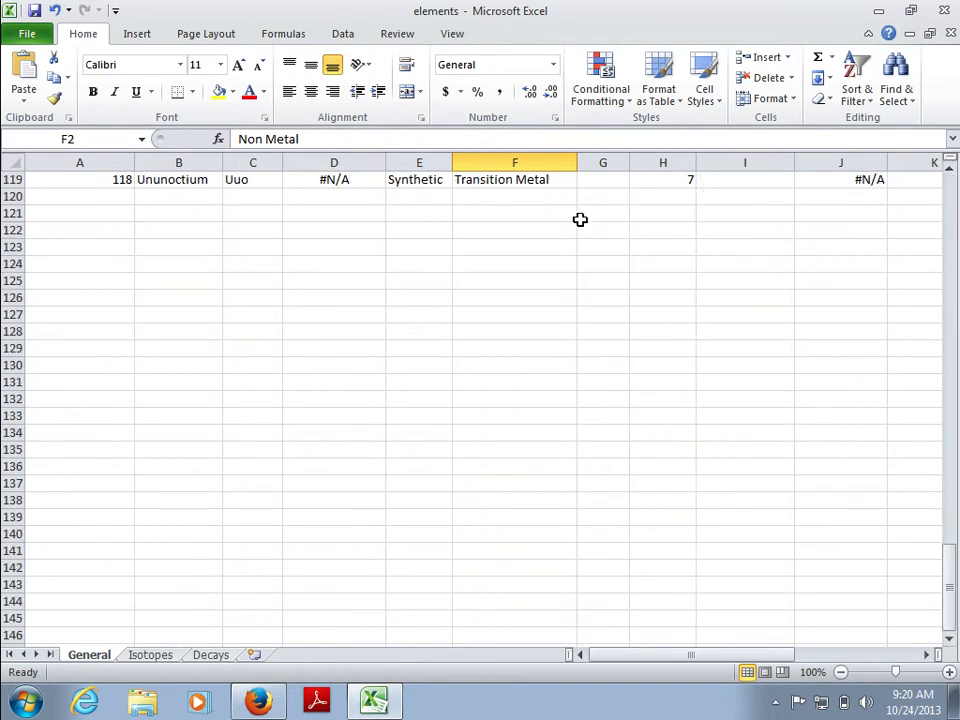
shift+click(551, 180)
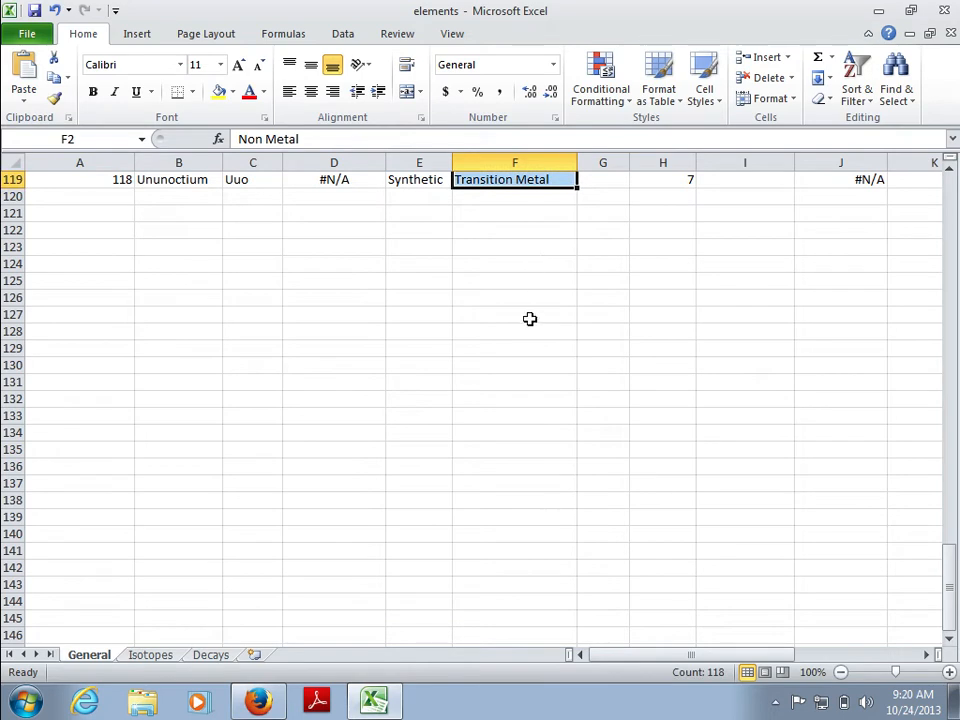
Step: Run an Advanced Filter copying unique type values from column F to $P$2
click(344, 35)
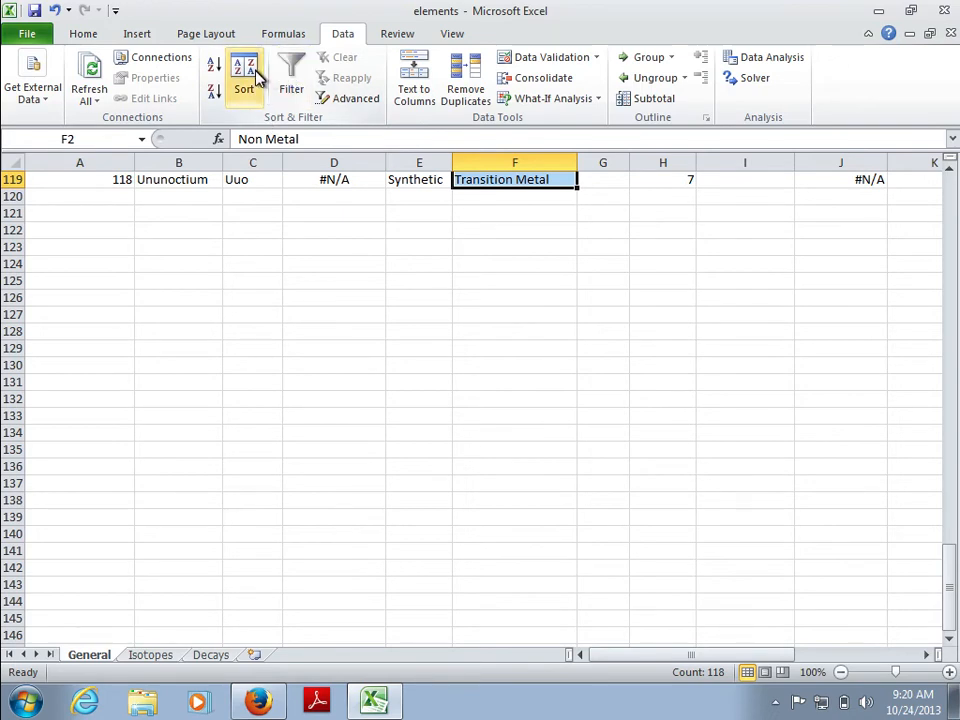
click(339, 100)
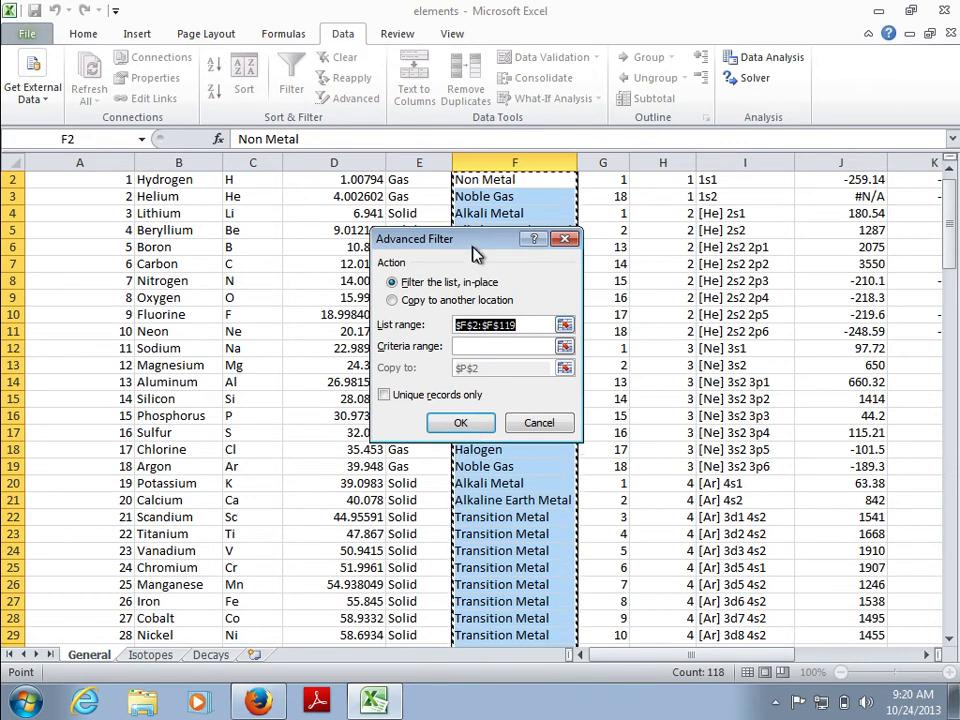
drag(476, 257, 712, 283)
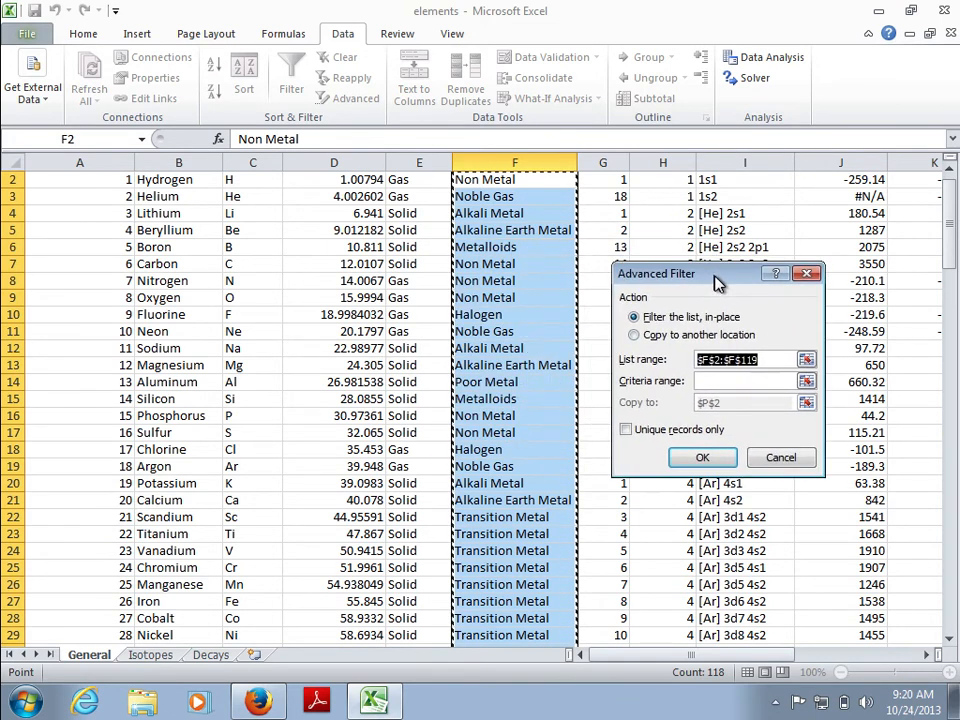
click(635, 337)
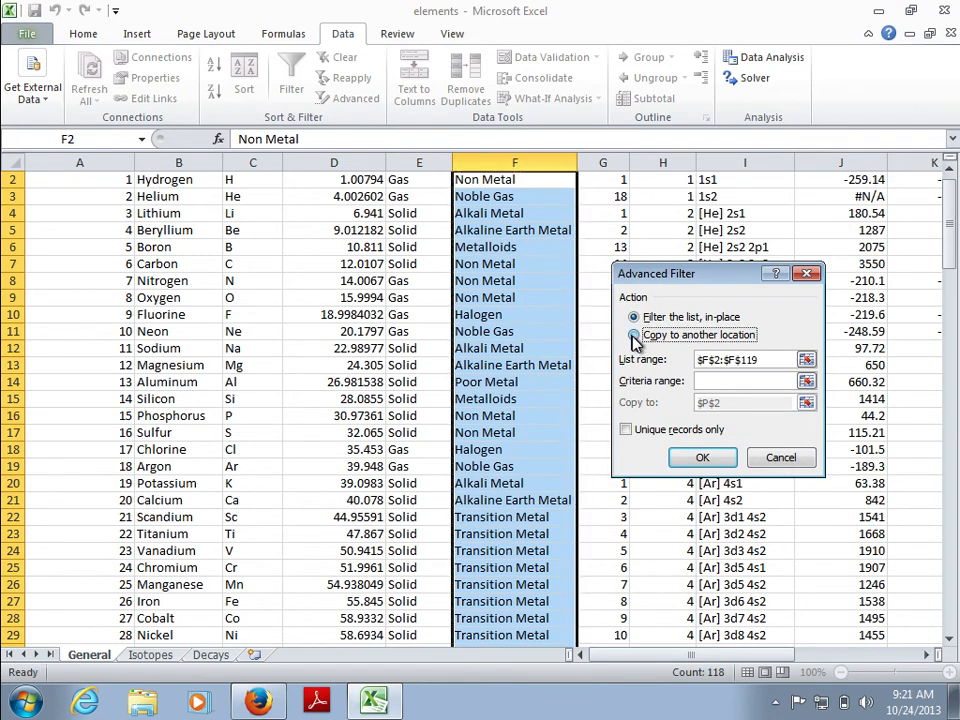
click(726, 402)
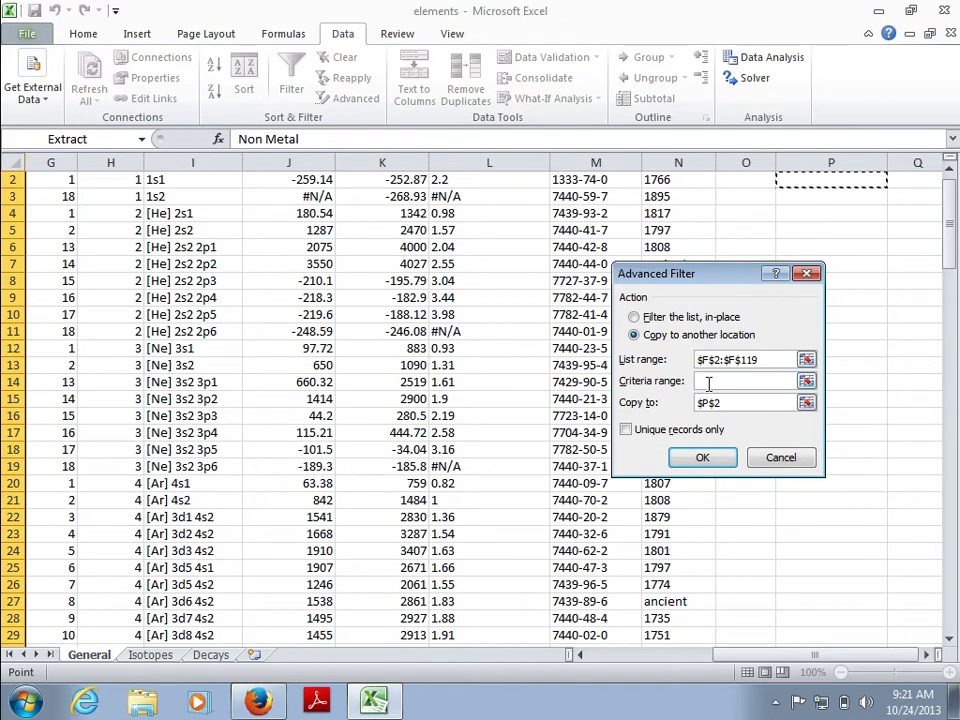
click(627, 430)
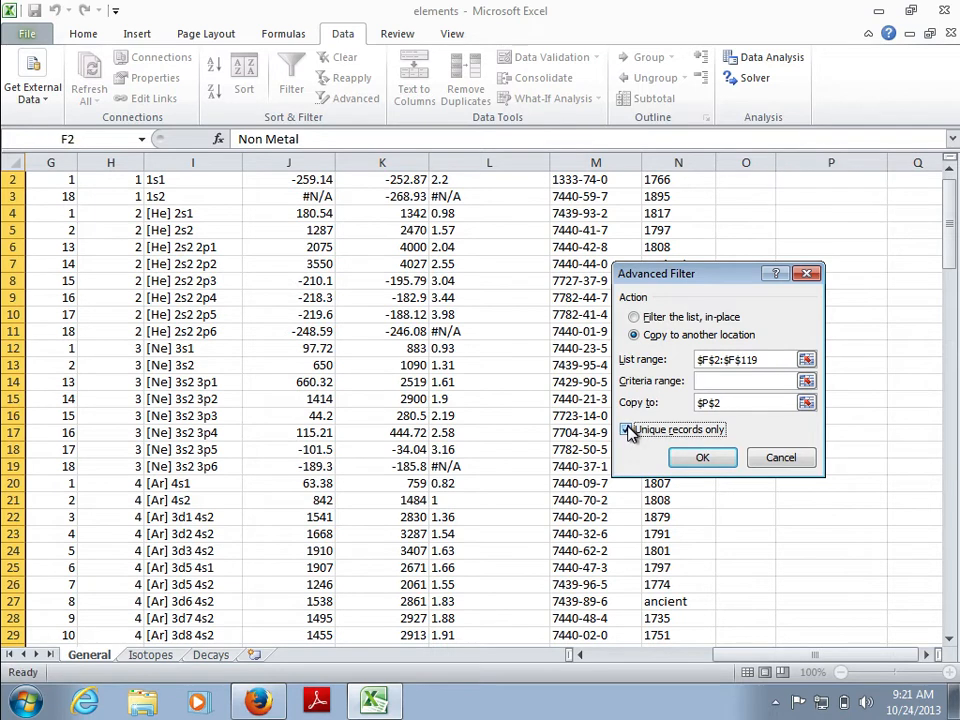
click(712, 458)
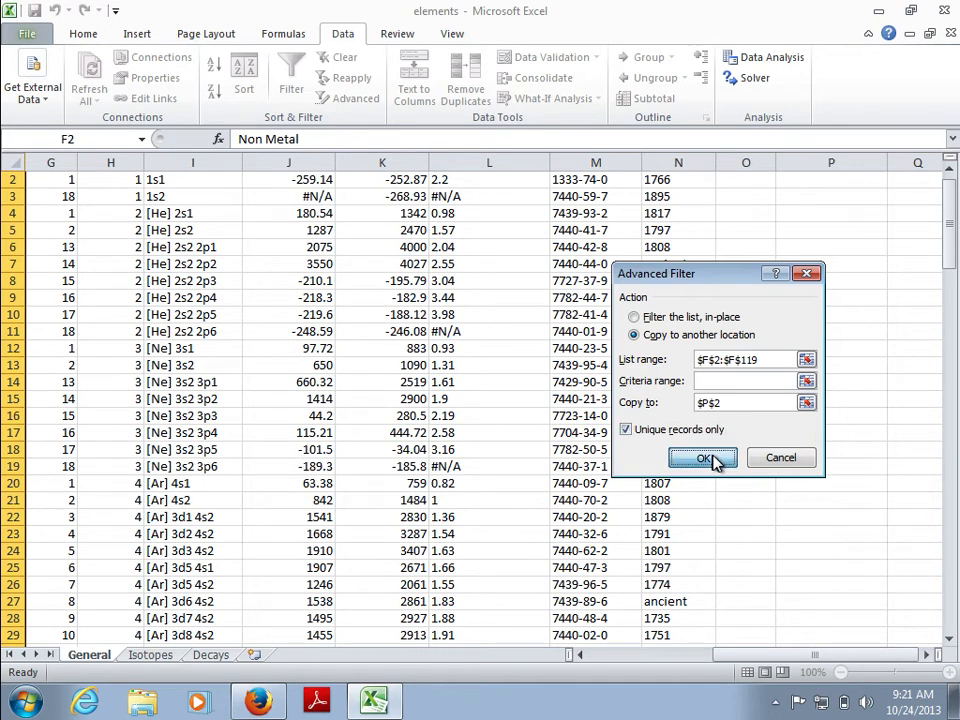
Step: Sort the extracted type list in P2:P11 from A to Z
scroll(864, 462, right, 2)
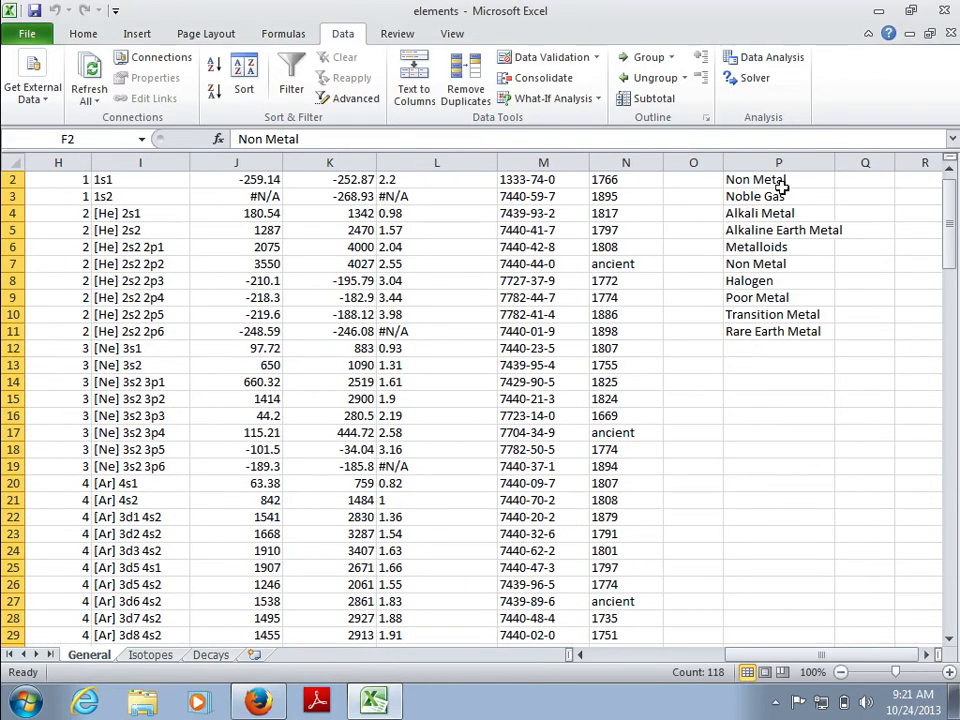
scroll(781, 187, up, 1)
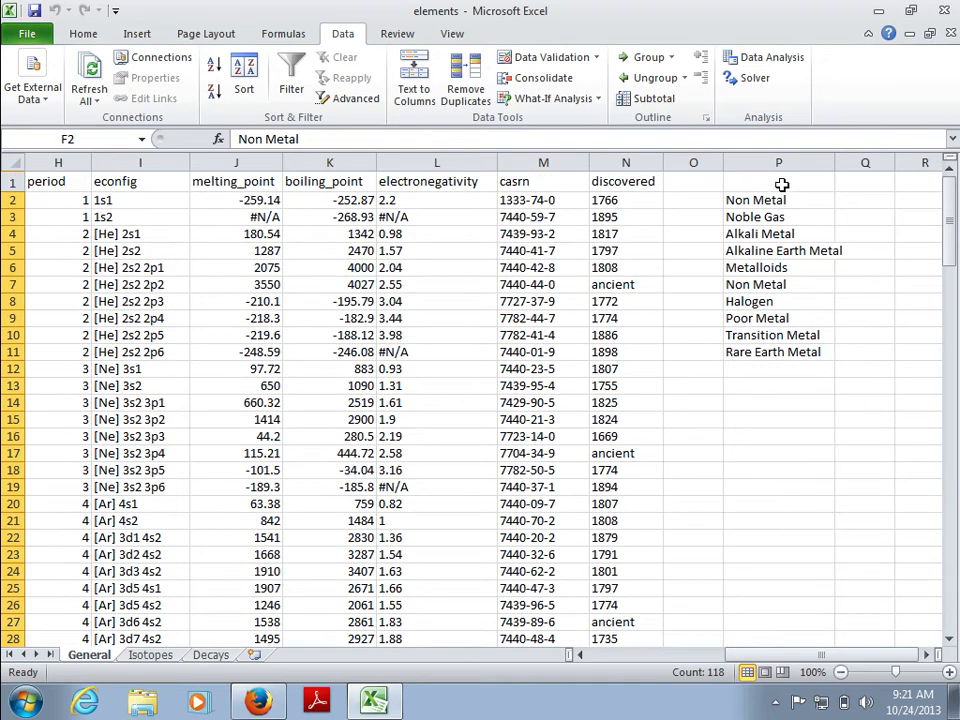
click(779, 198)
shift+click(776, 358)
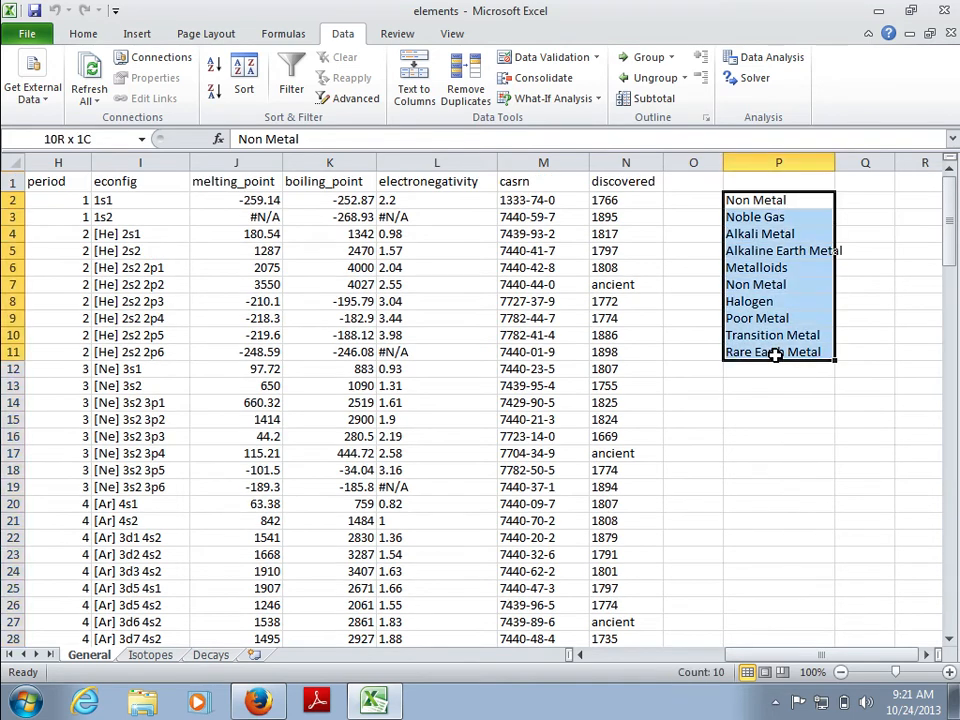
right_click(778, 302)
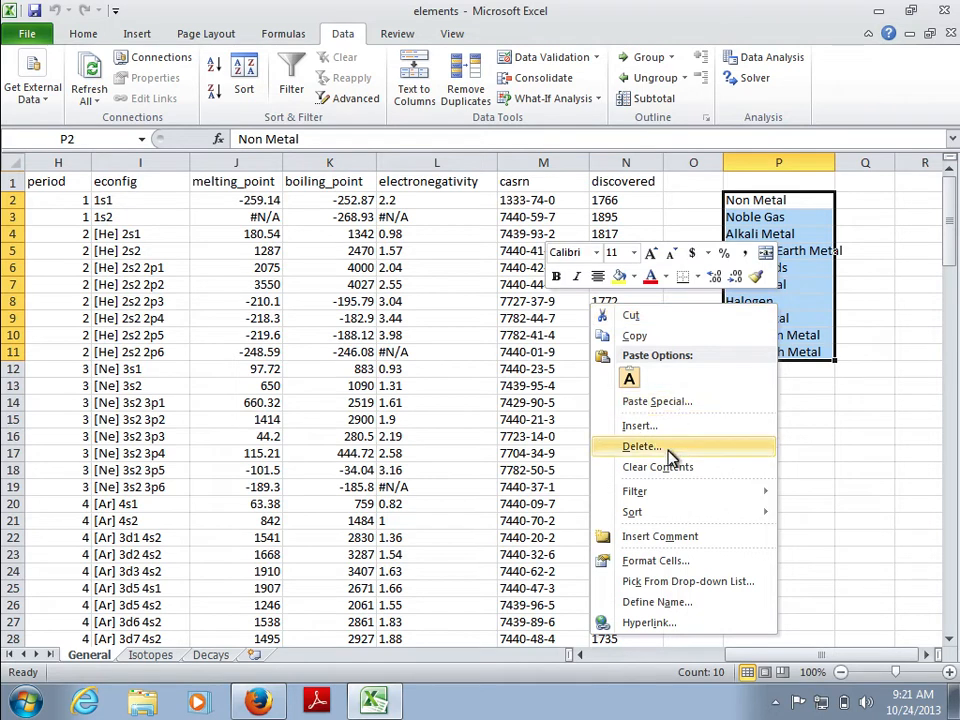
mouse_move(630, 514)
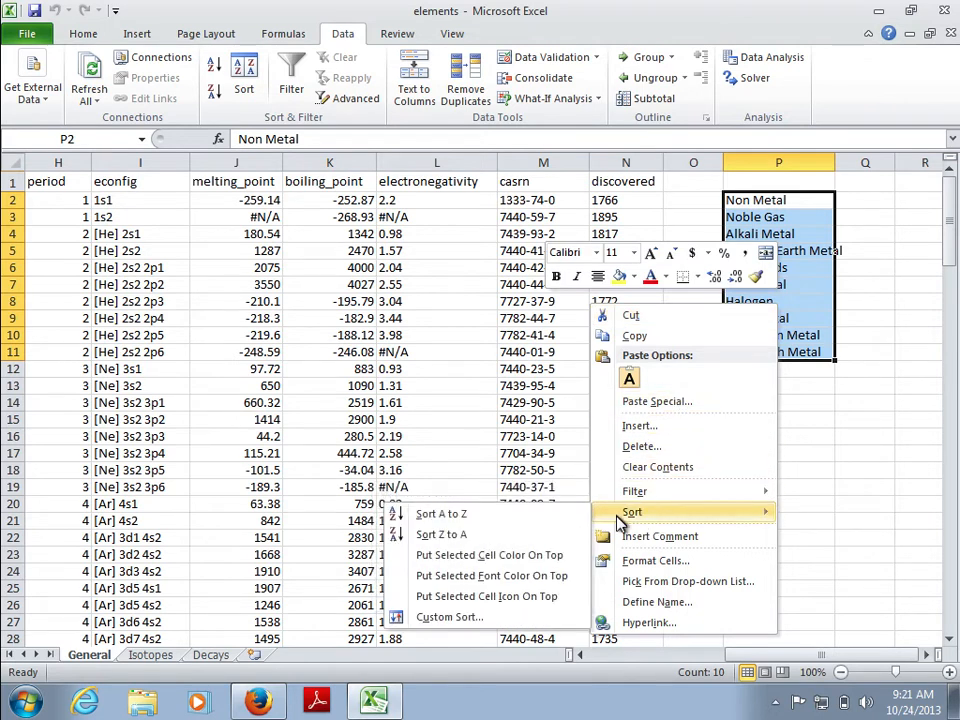
click(470, 515)
click(803, 404)
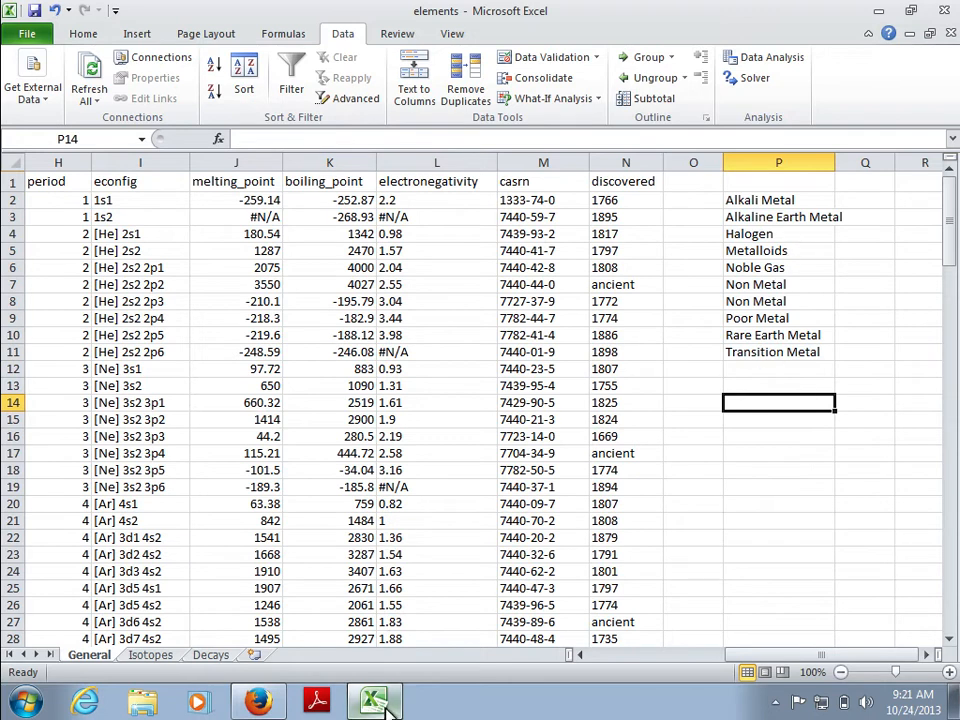
Step: Enter the first type categories, starting with Alkali, and add four more value fields
click(262, 705)
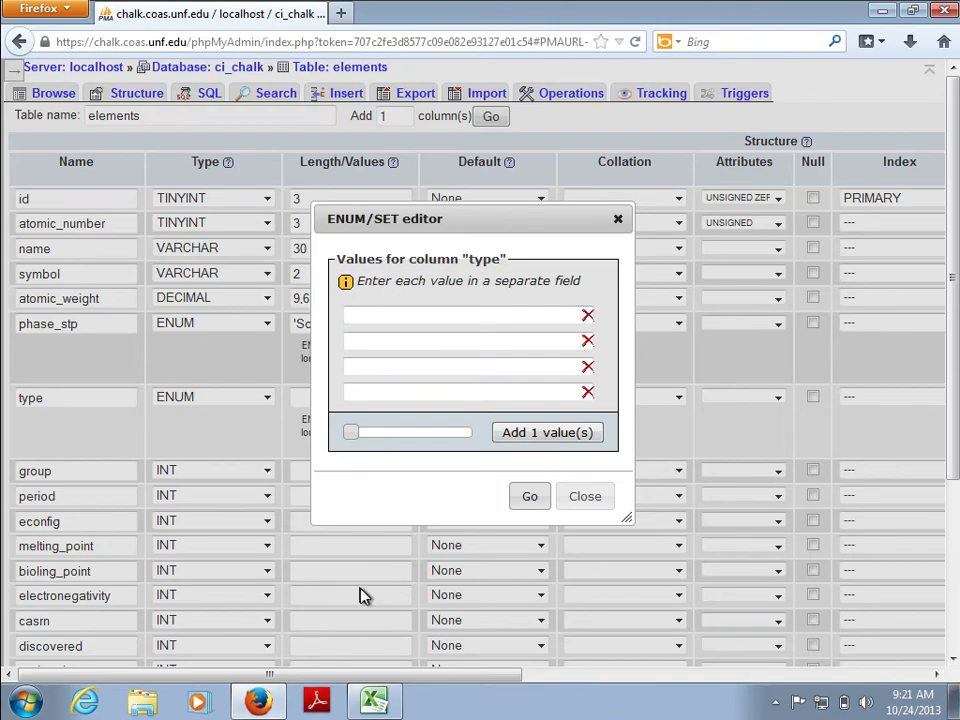
click(374, 702)
click(262, 705)
click(362, 314)
text(Alkali Metal)
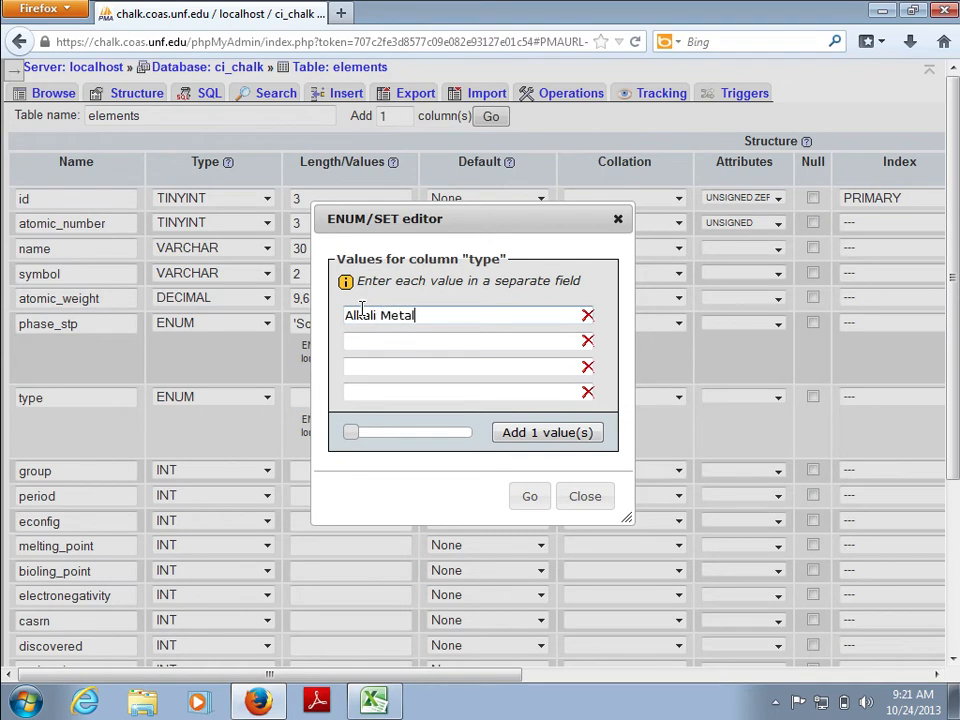
key(Tab)
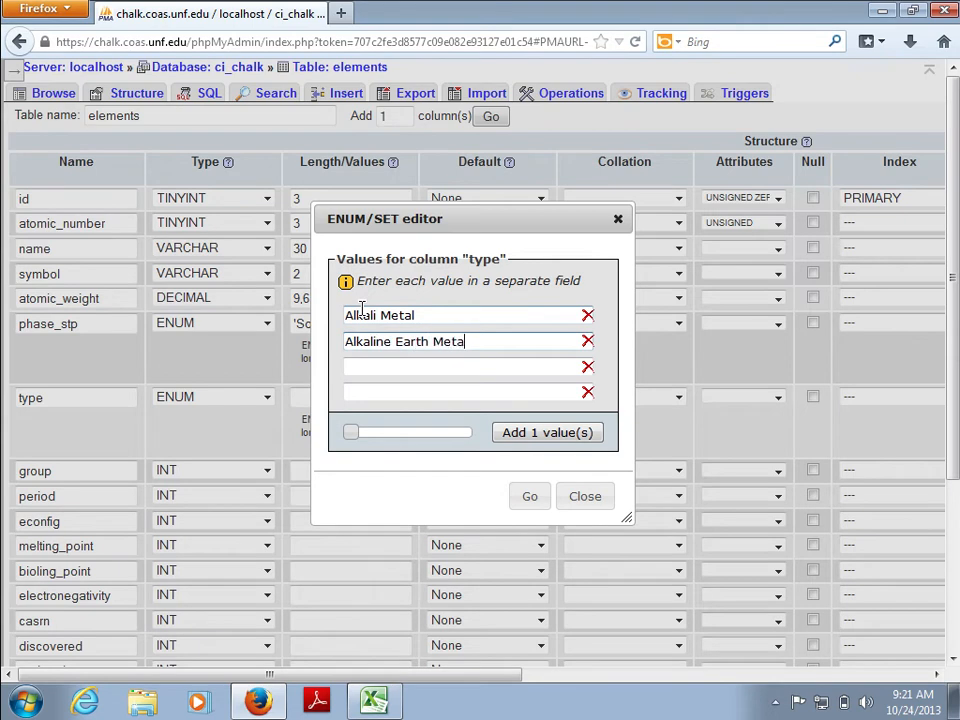
click(371, 364)
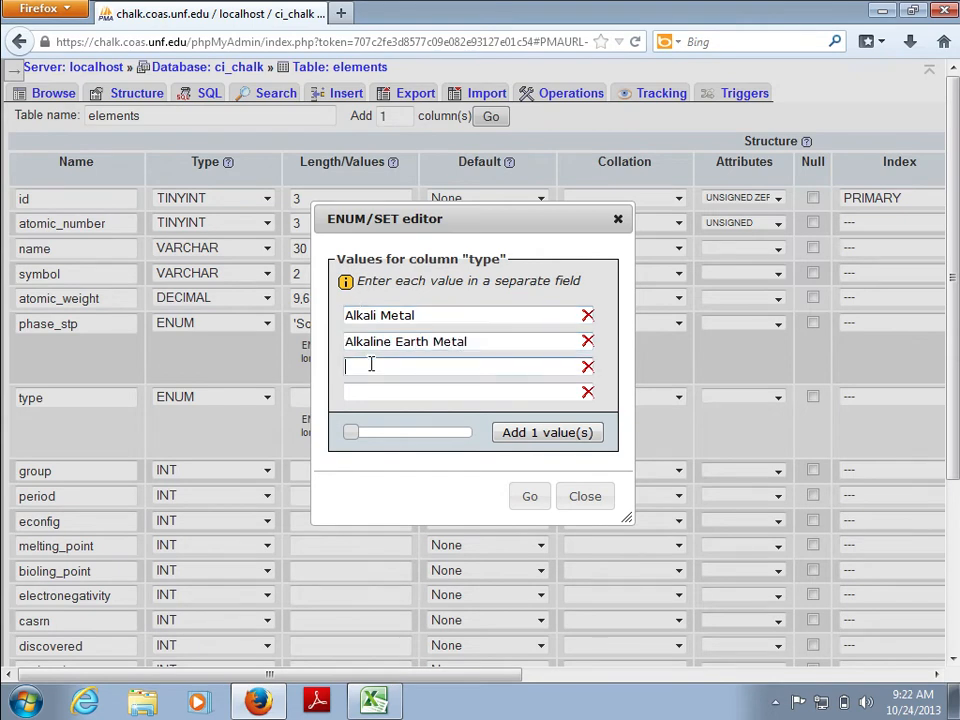
click(375, 702)
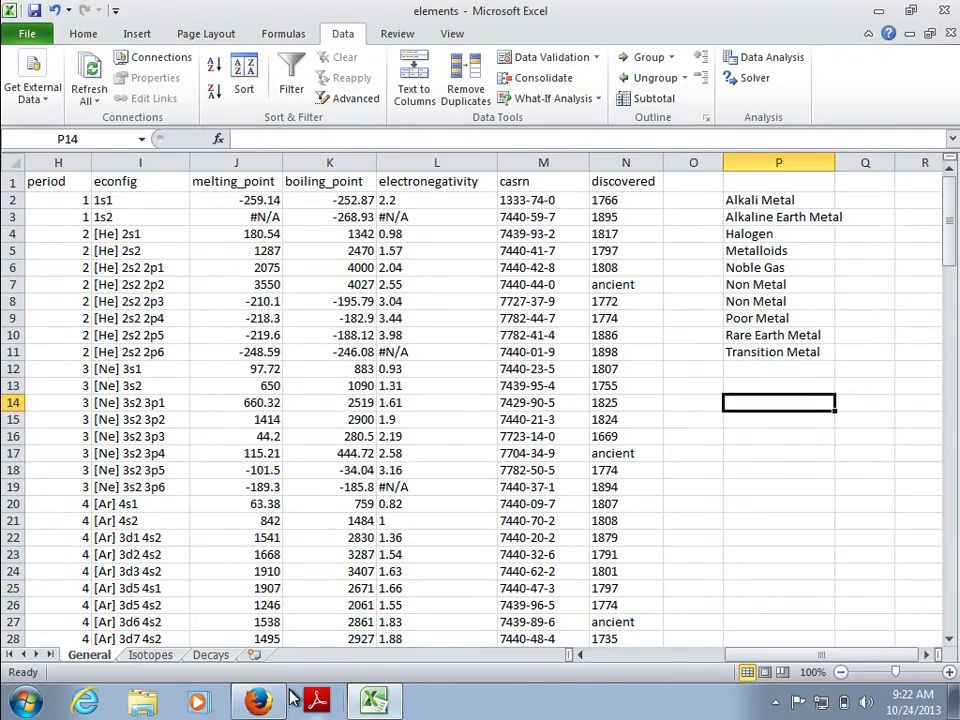
click(258, 702)
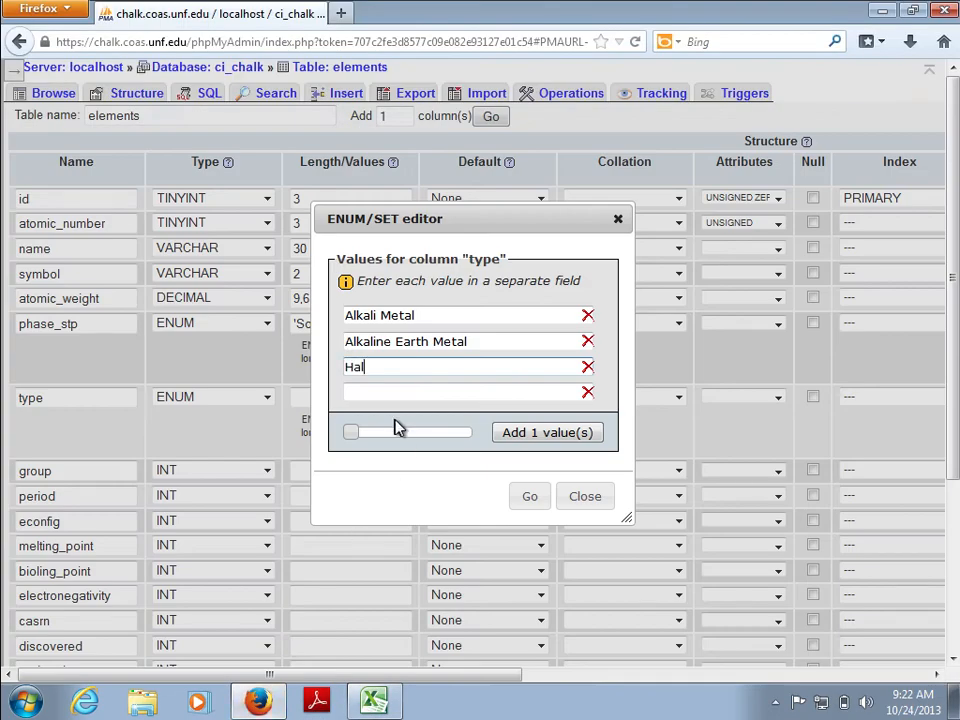
key(Tab)
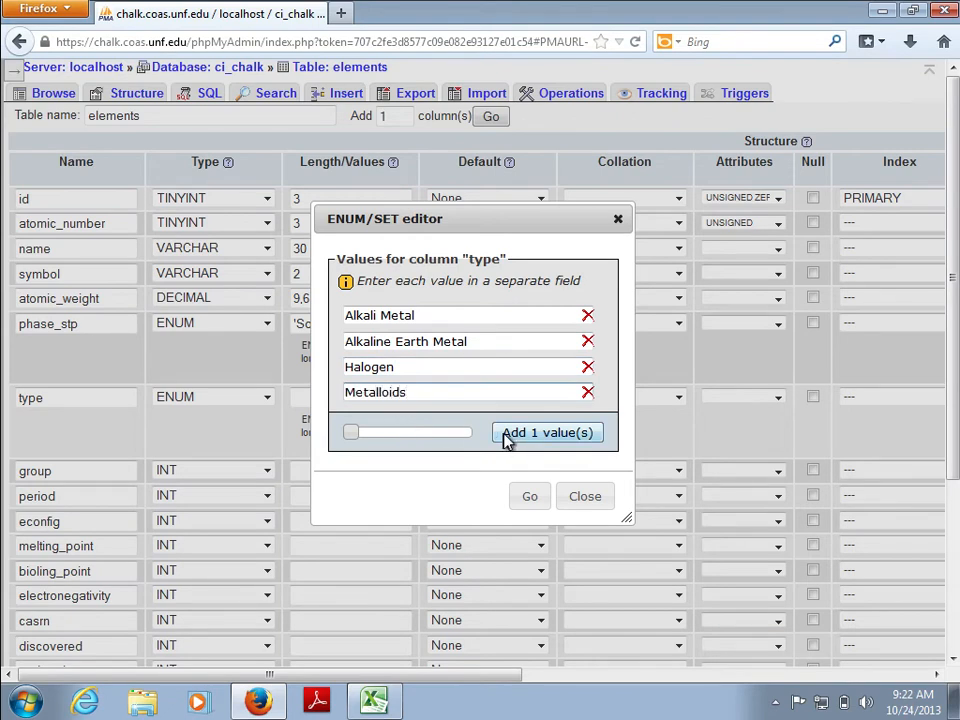
click(393, 432)
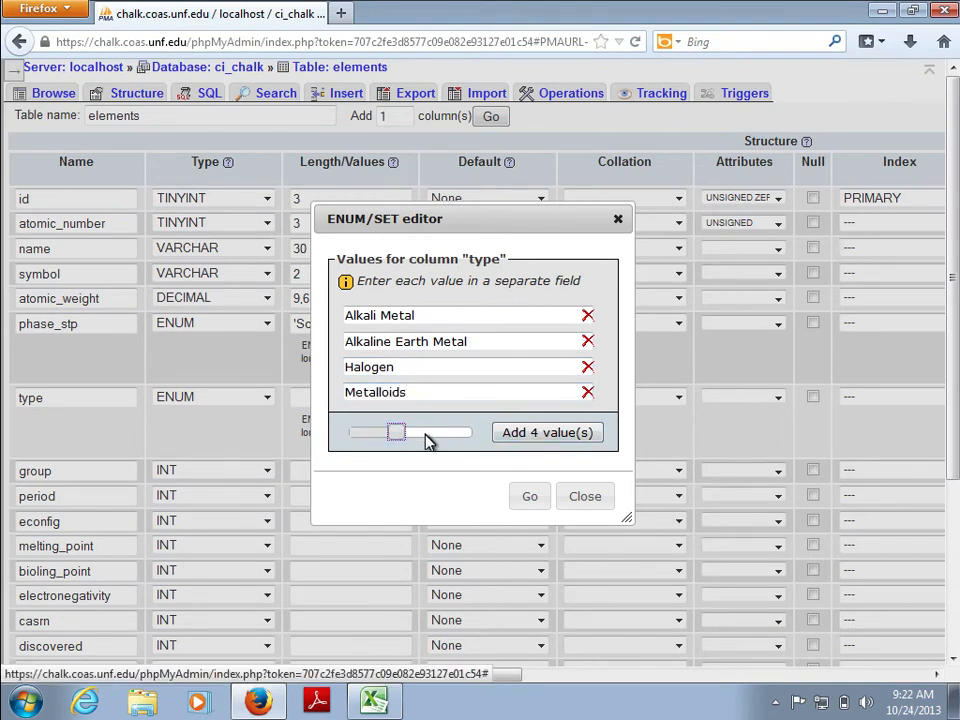
click(548, 436)
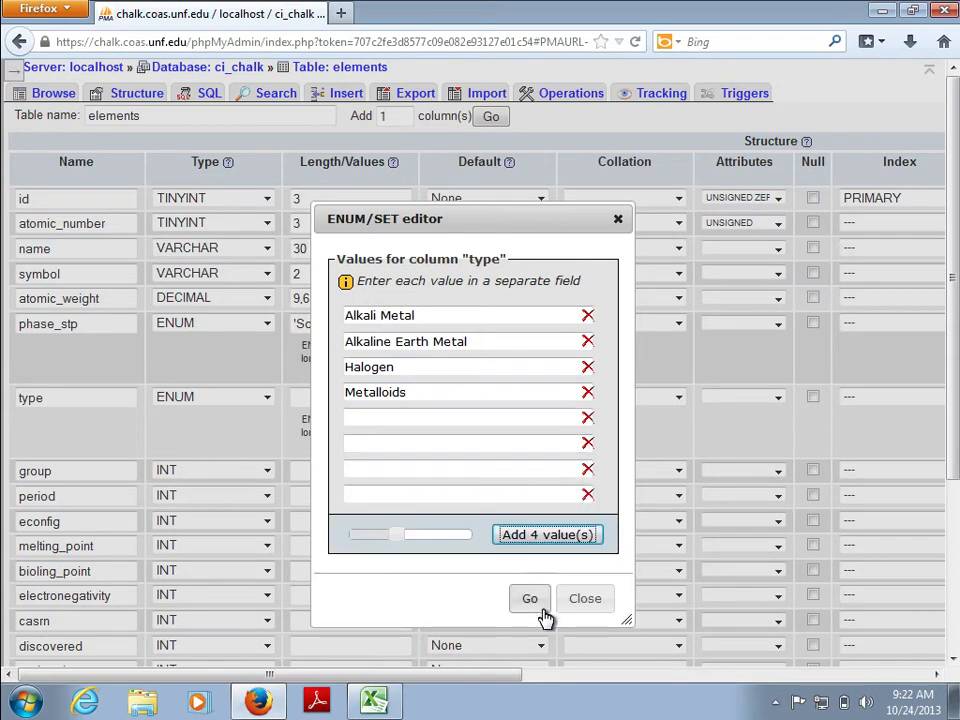
Step: Fill in Noble Gas and Non Metal from the spreadsheet's category list
click(375, 703)
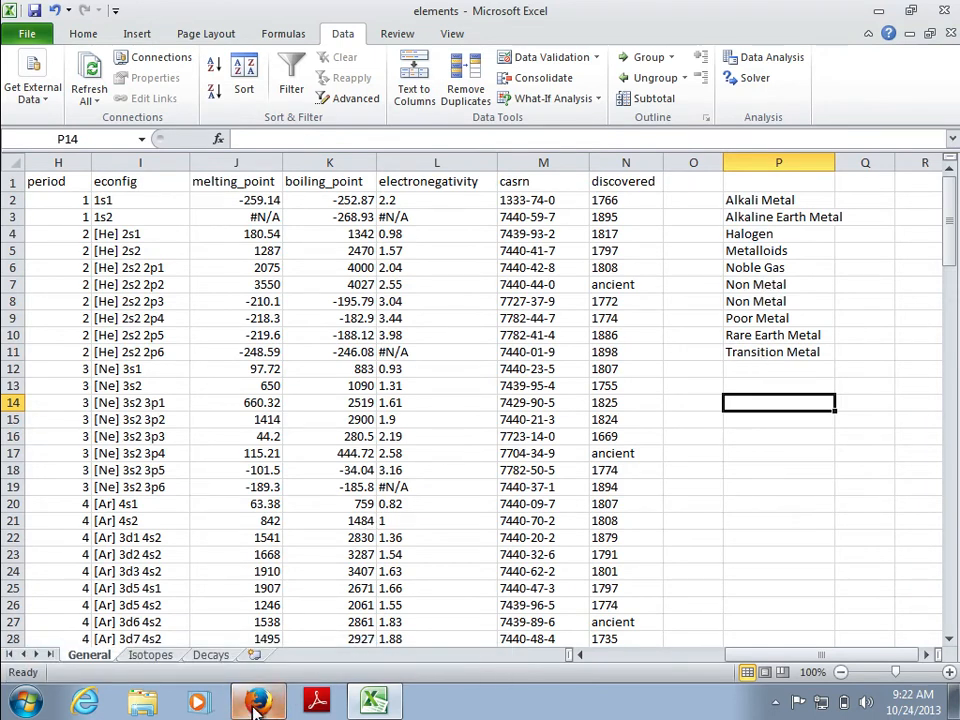
mouse_move(258, 703)
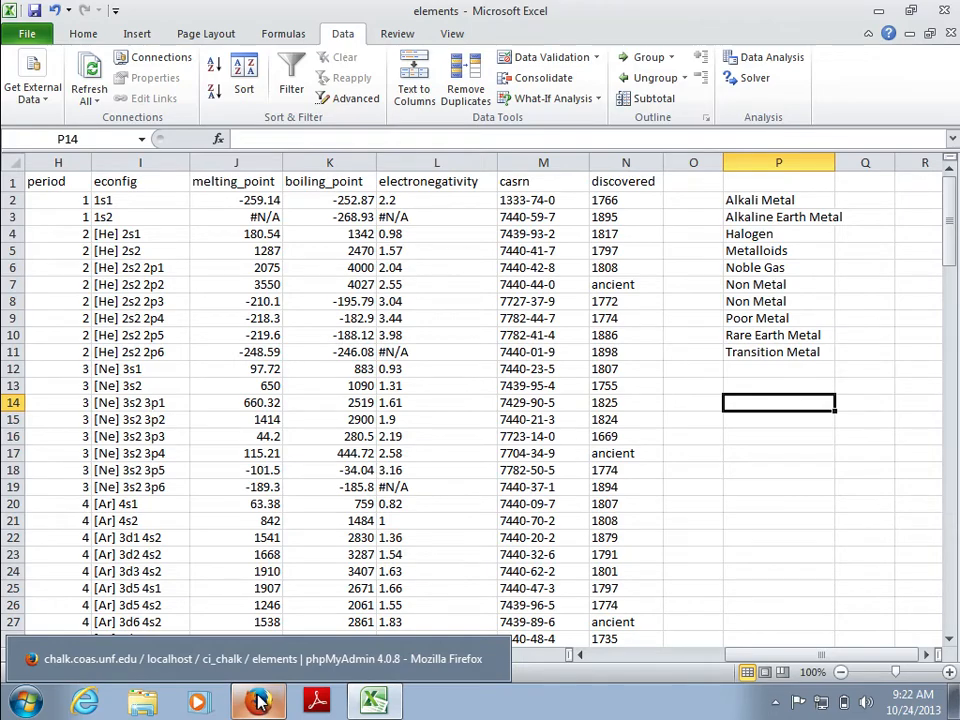
click(258, 702)
click(377, 418)
text(Noble)
key(Tab)
click(412, 419)
text(Gas)
click(400, 440)
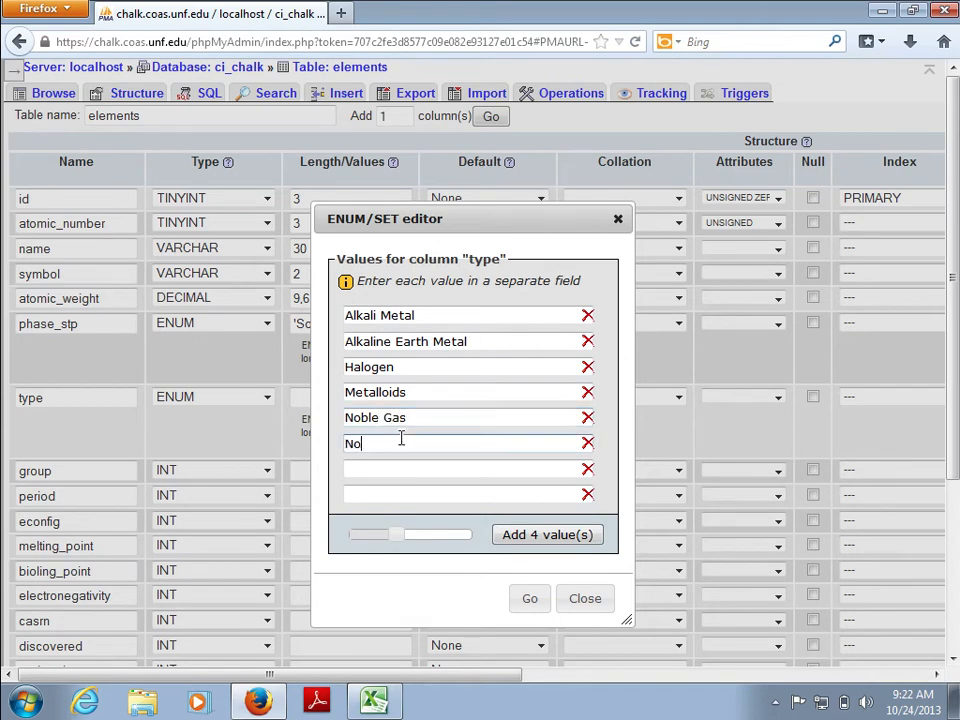
text(Non Metal)
click(395, 470)
click(374, 703)
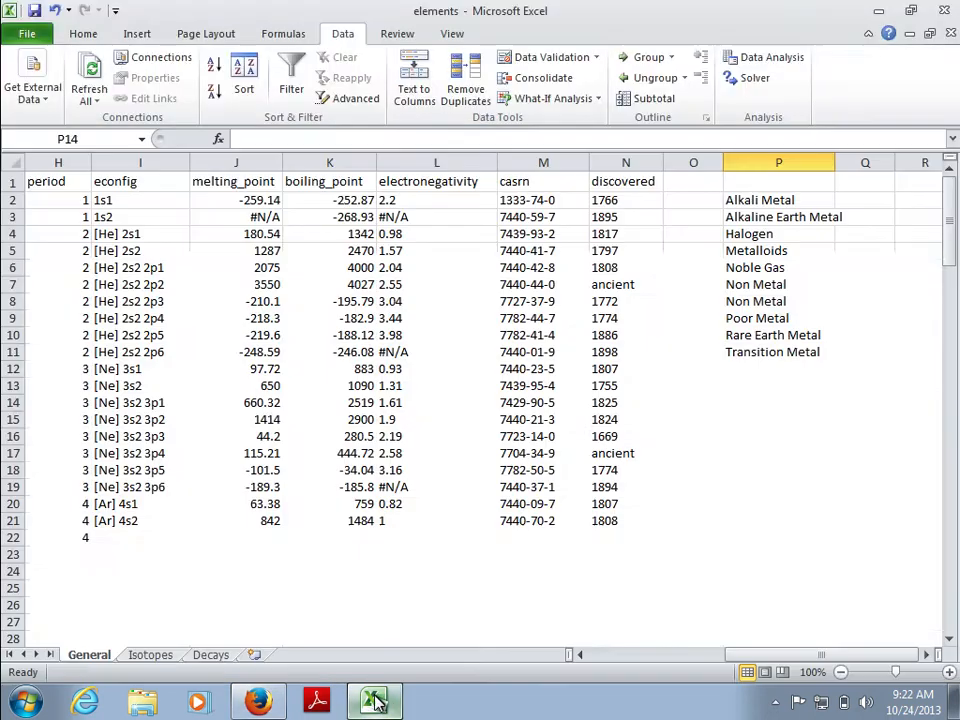
mouse_move(262, 703)
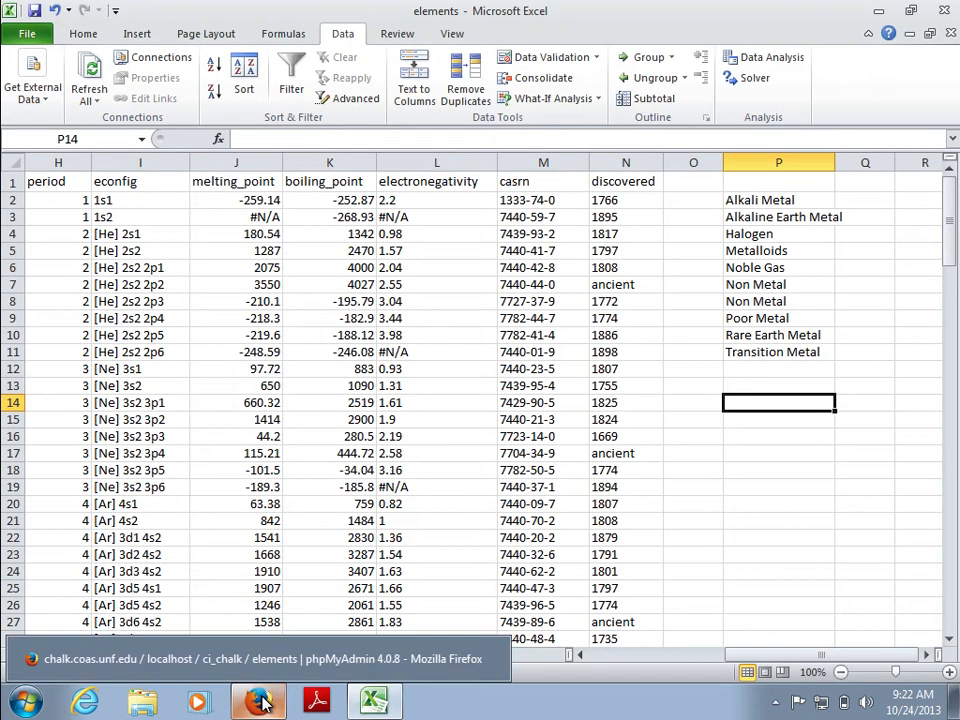
click(262, 703)
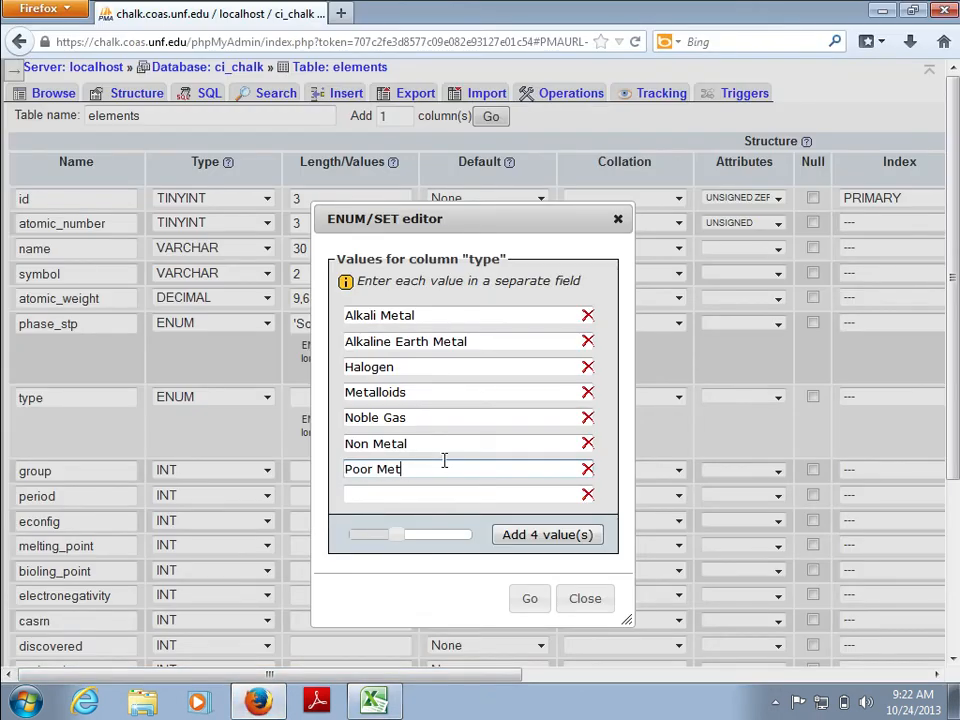
click(416, 496)
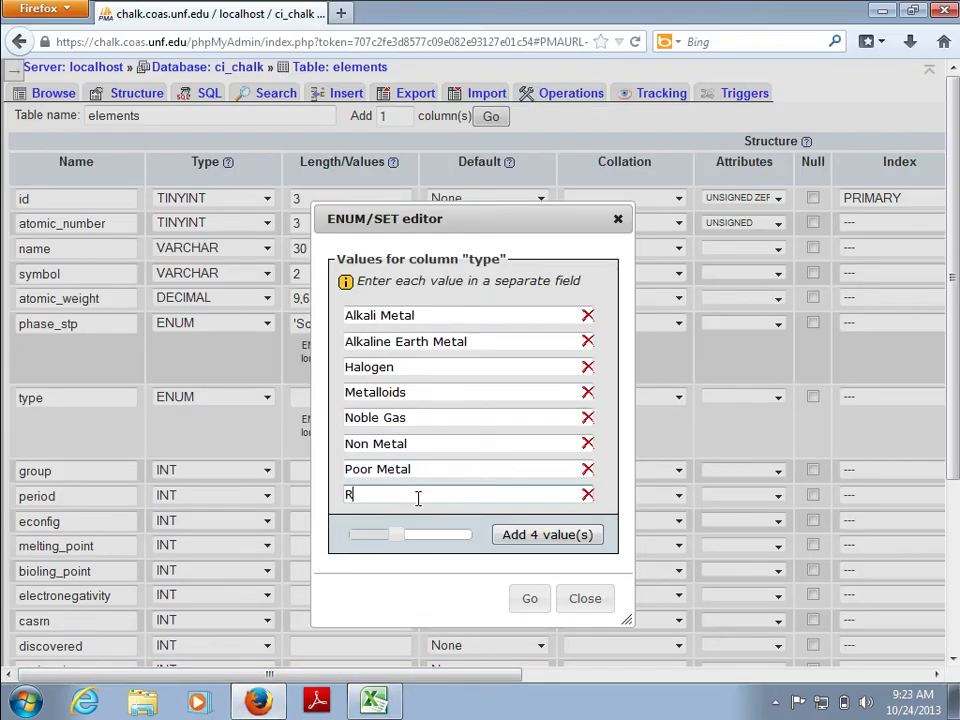
Step: Add one more field, enter Transition Metal, and close the editor without applying
click(360, 538)
drag(366, 540, 352, 540)
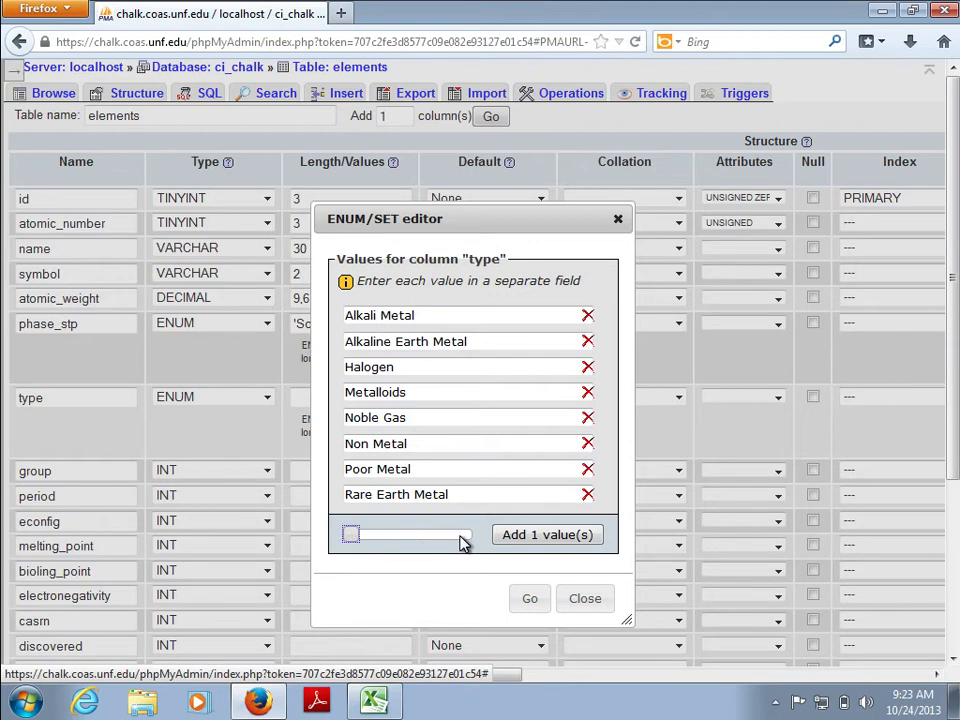
click(514, 533)
click(413, 518)
text(Tra)
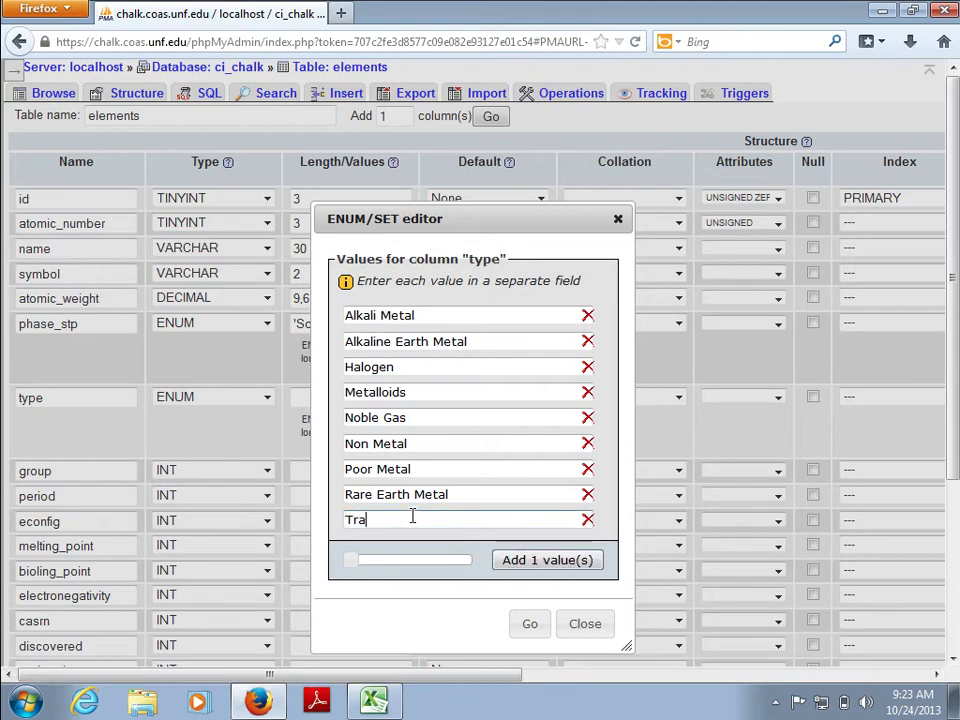
text(nsition Metal)
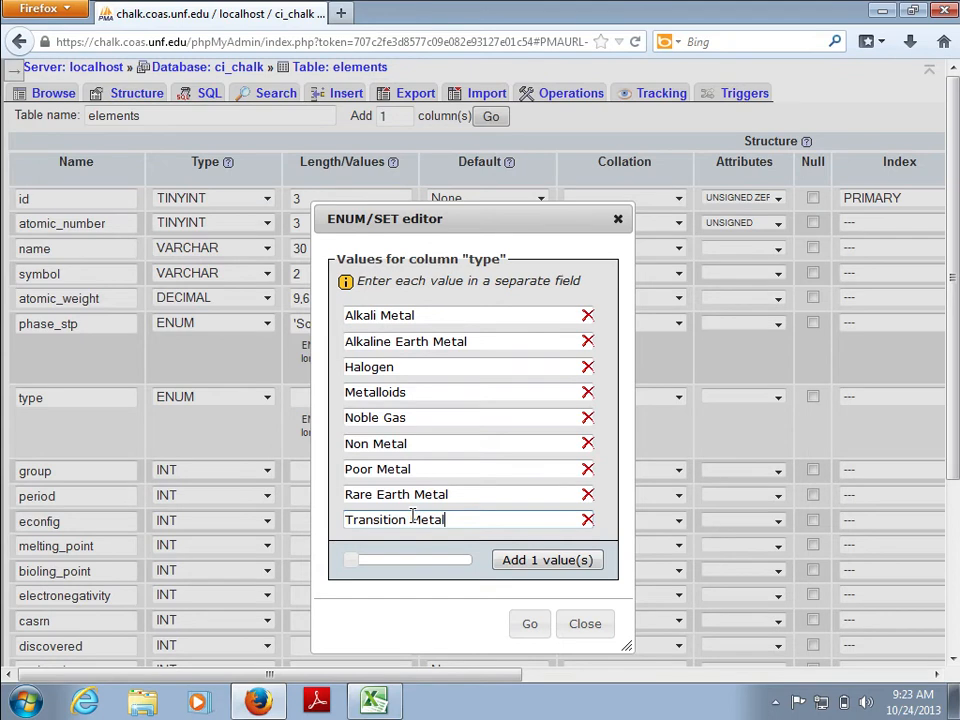
click(589, 630)
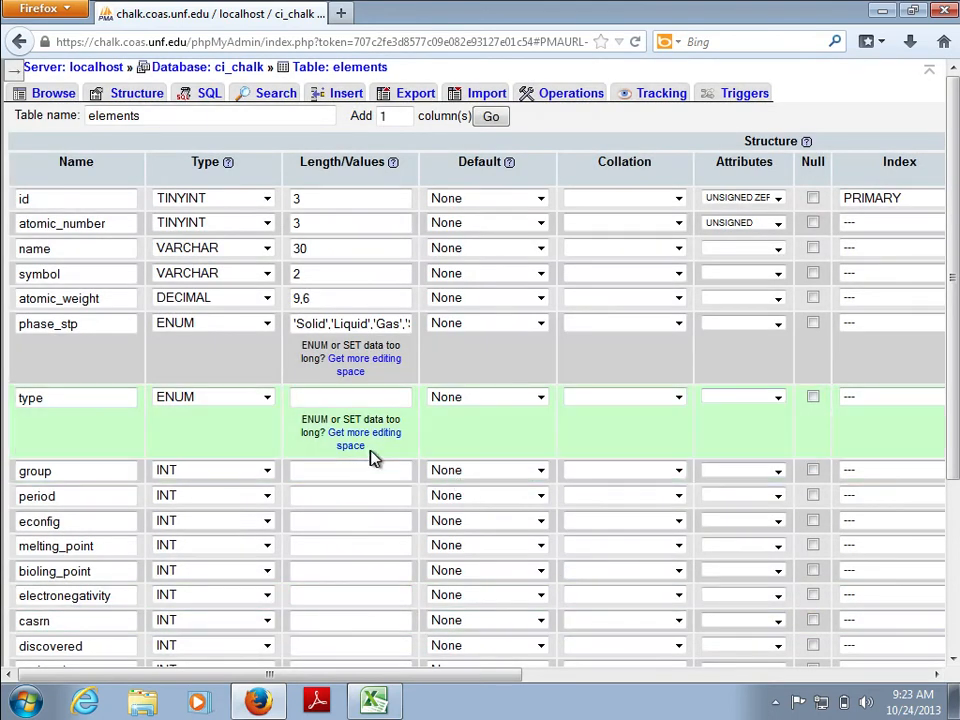
Step: Re-enter Alkali Metal, Alkaline Earth Metal and Halogen in the type editor, fixing Halogen's spelling
click(356, 446)
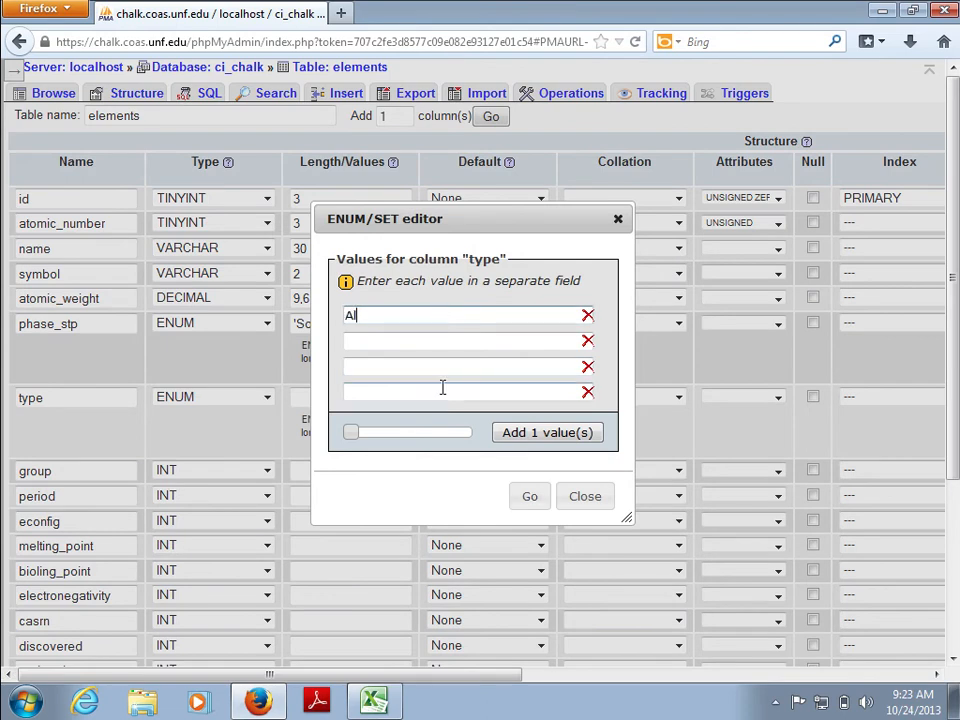
text(Alkali Metal)
key(Tab)
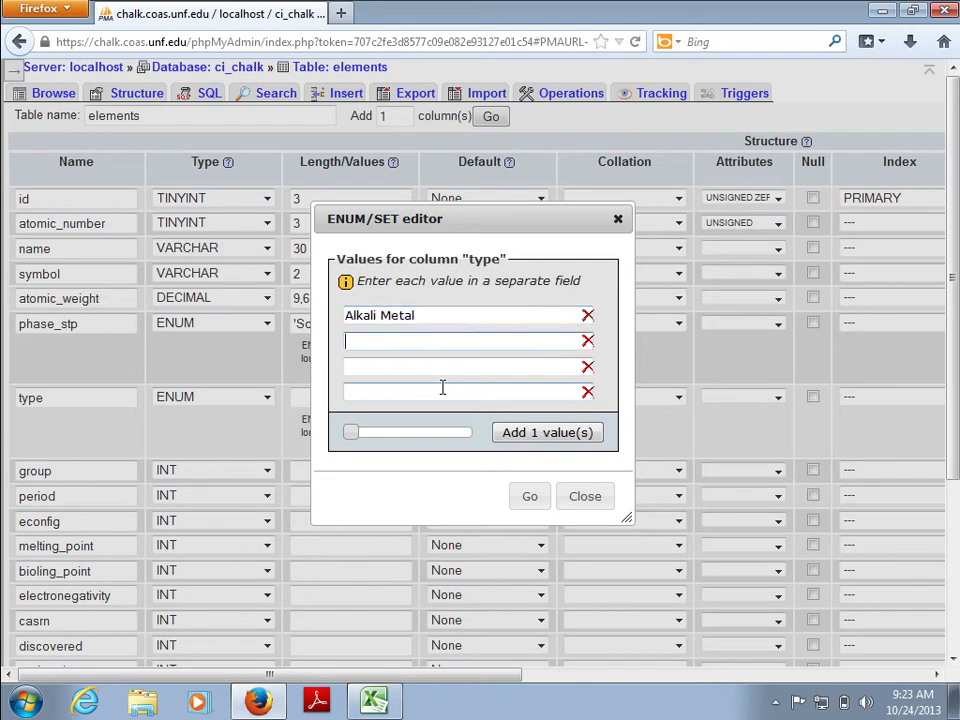
text(Alkaline Earth Metal)
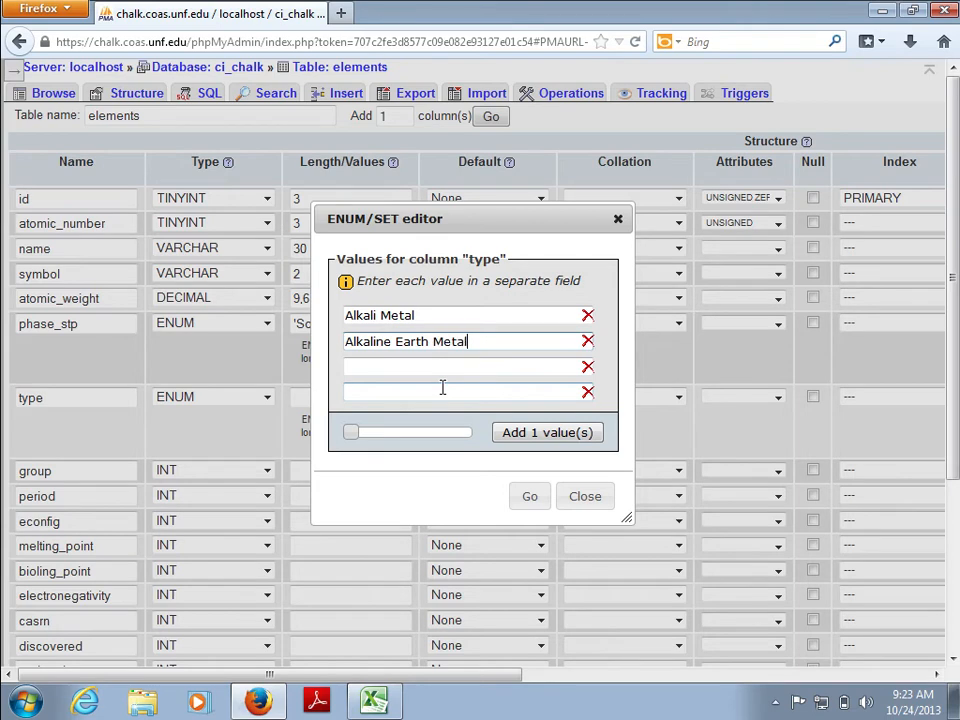
click(436, 366)
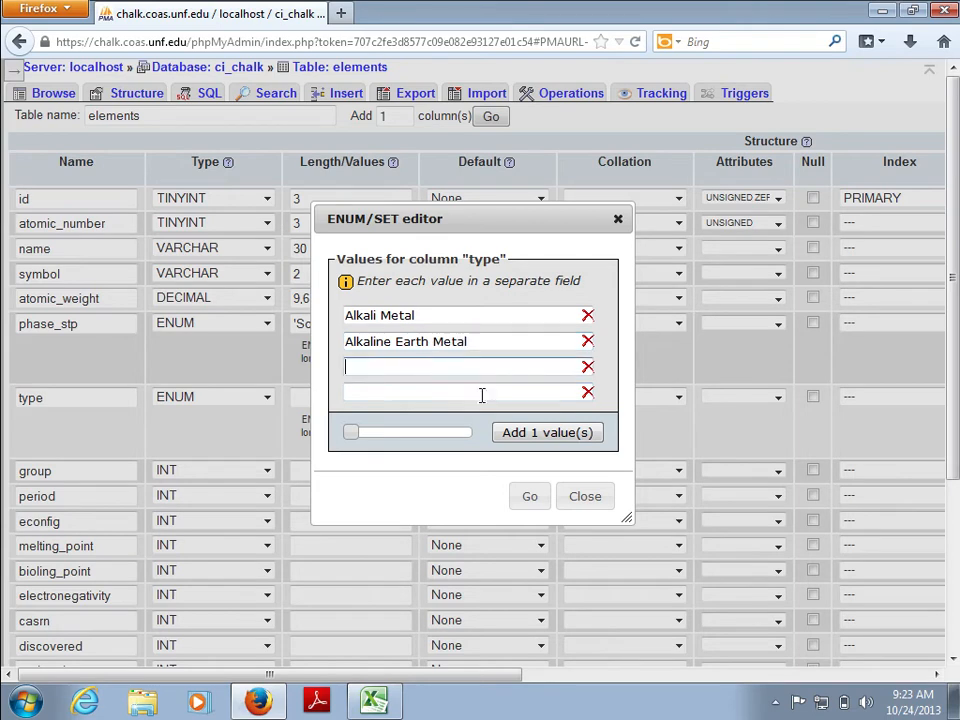
click(372, 703)
click(257, 702)
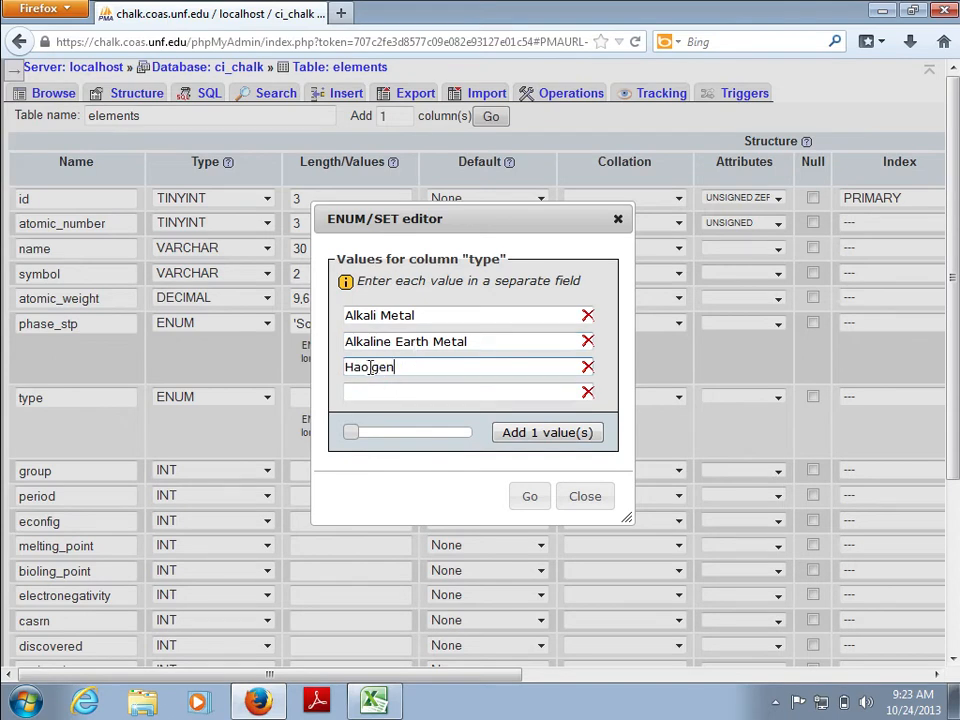
click(372, 367)
key(BackSpace)
key(BackSpace)
text(lo)
click(375, 393)
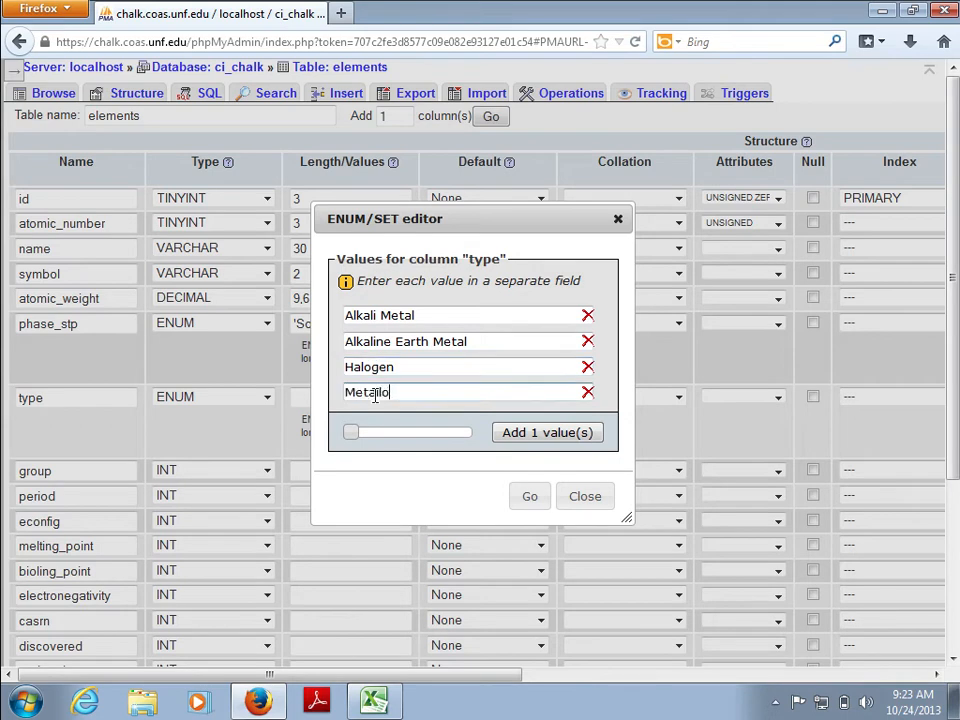
Step: Add five fields, enter Non Metal, Poor Metal, Rare Earth Metal and the rest, then apply
drag(389, 437, 416, 437)
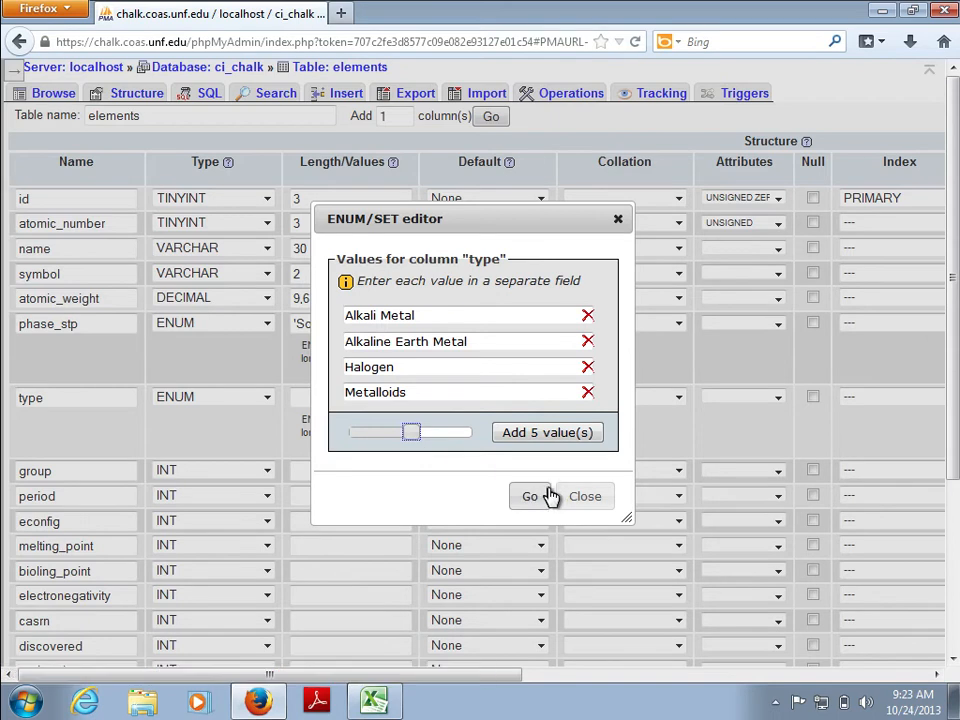
click(530, 437)
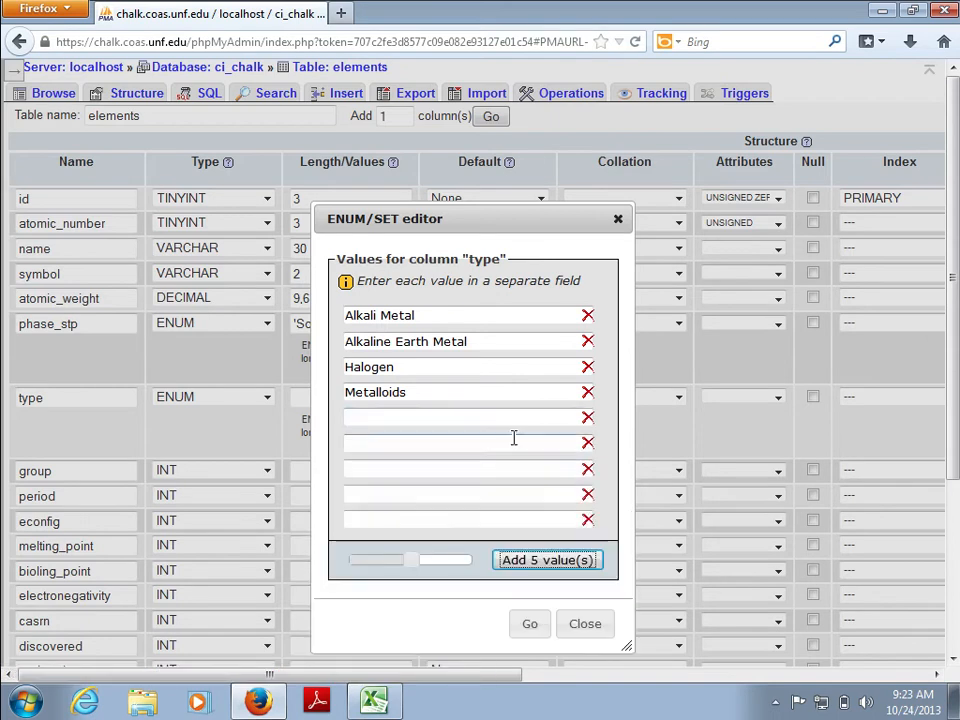
click(376, 702)
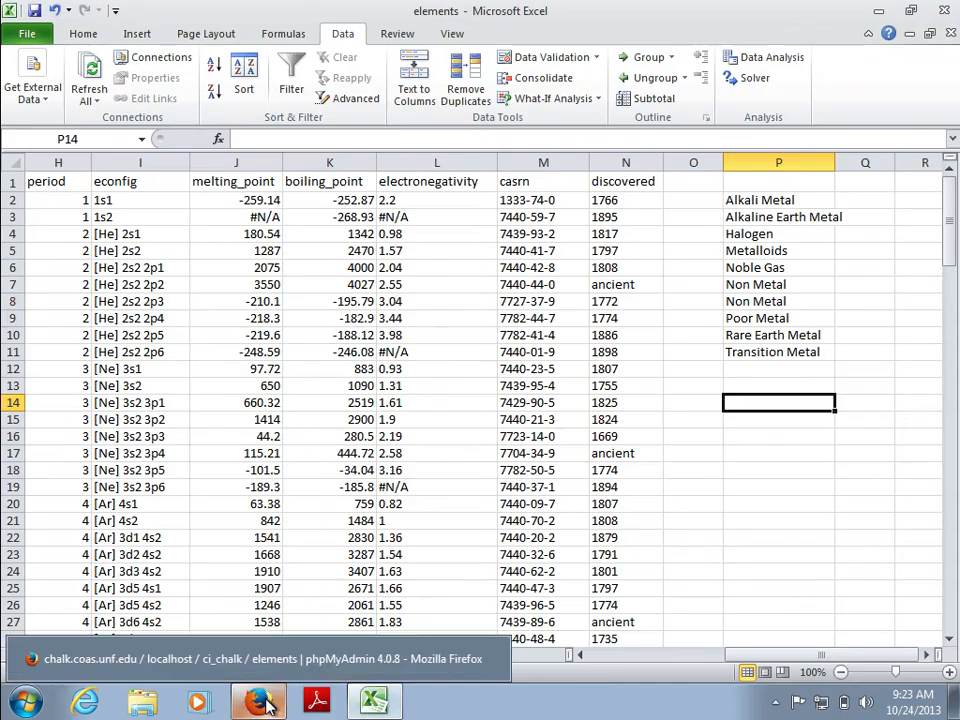
click(261, 703)
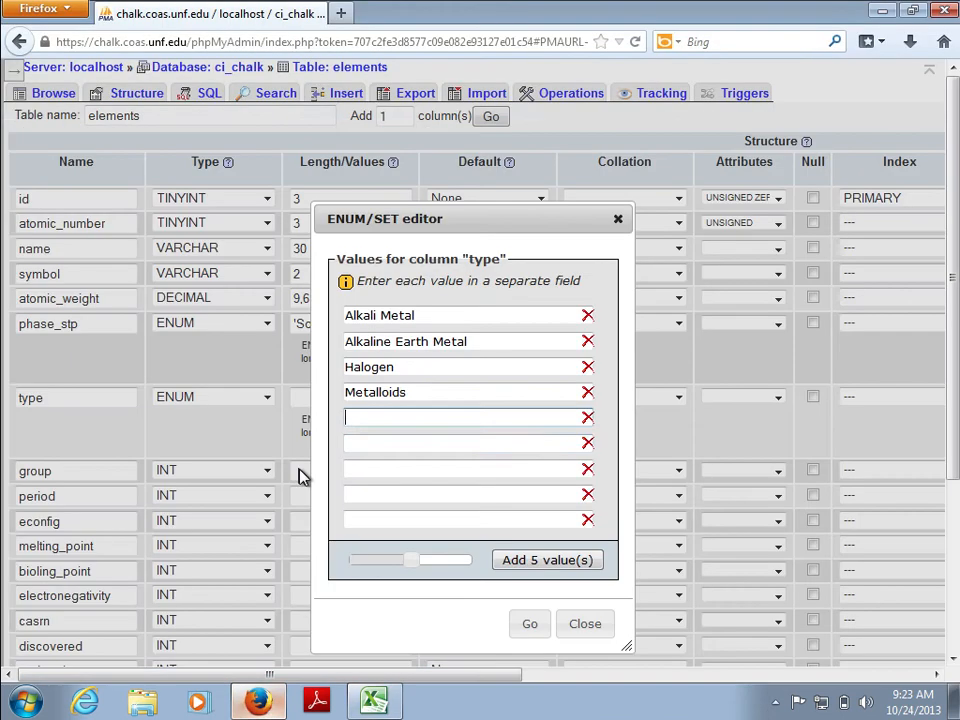
click(437, 440)
text(Non Metal)
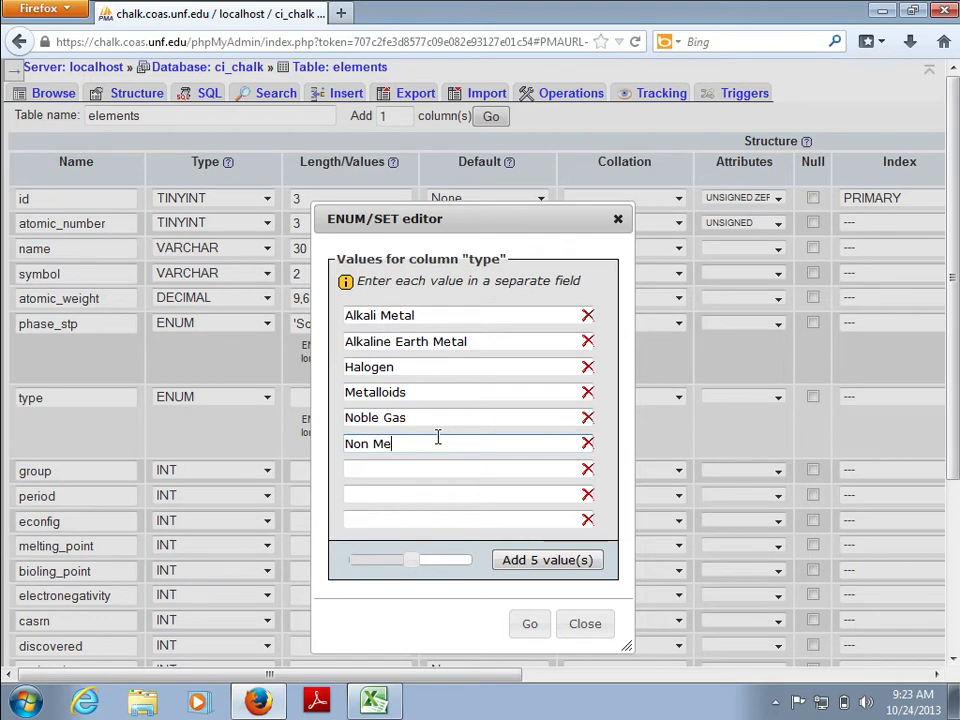
click(399, 467)
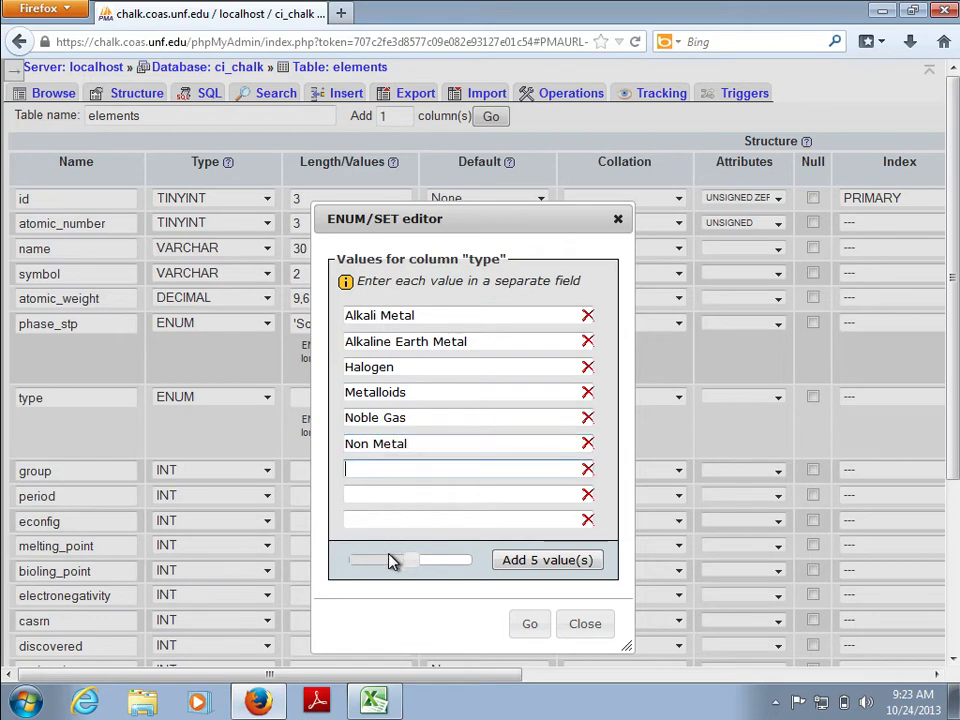
click(373, 703)
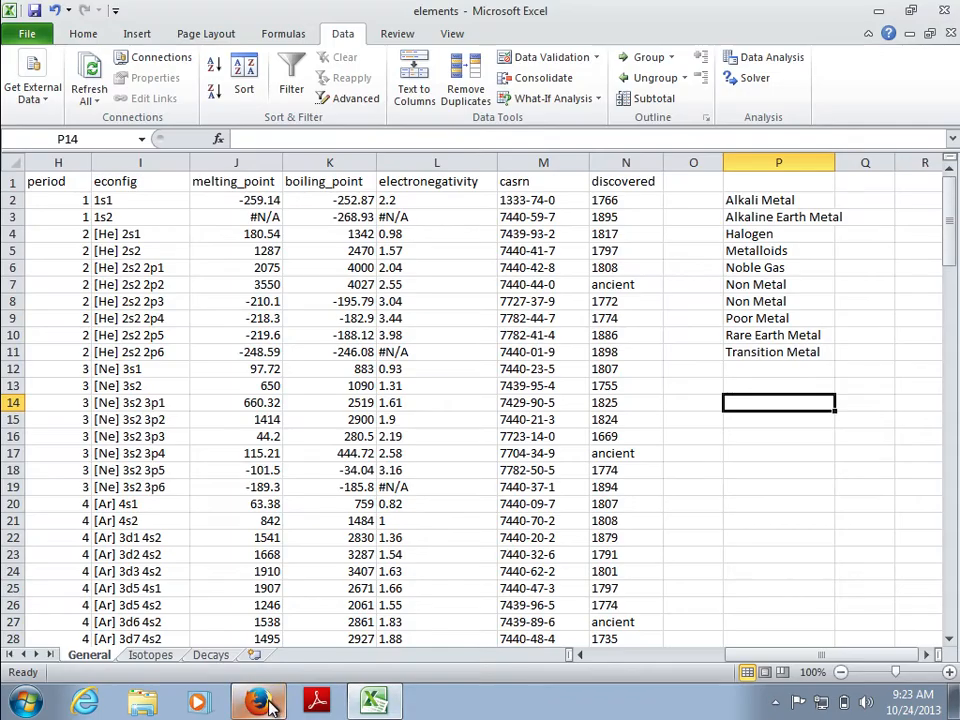
click(258, 703)
text(Poor Metal)
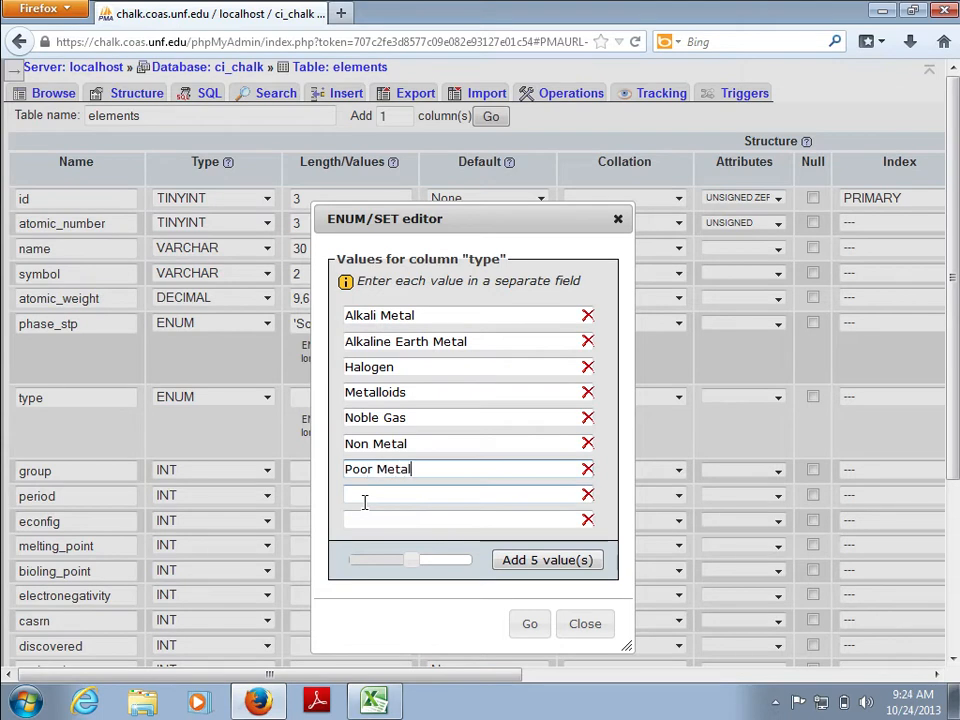
click(364, 502)
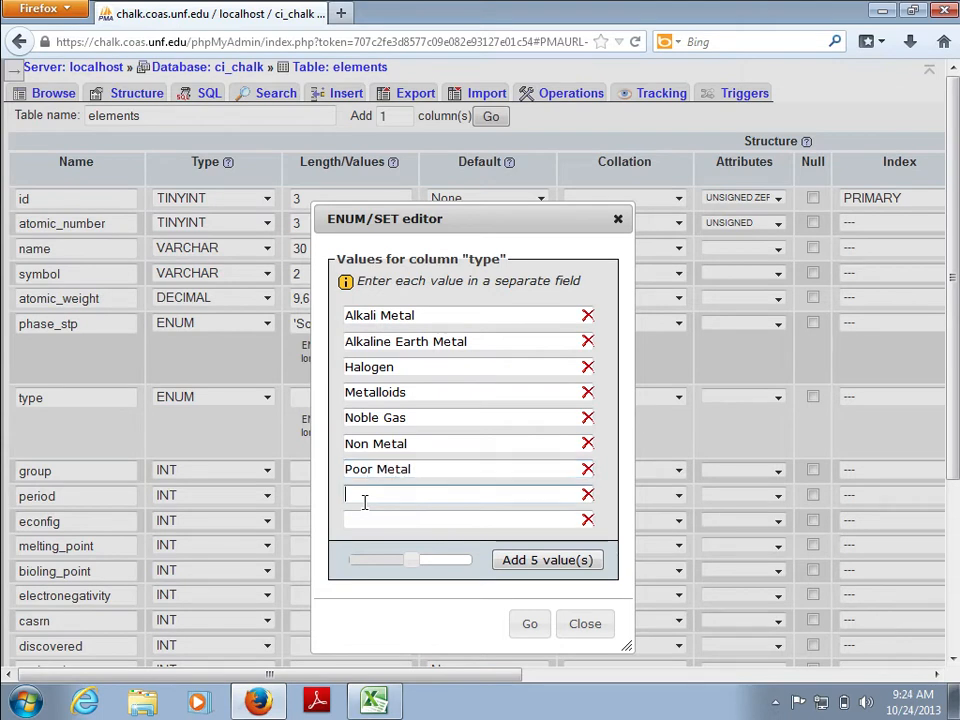
text(Rare Earth Metal)
click(364, 520)
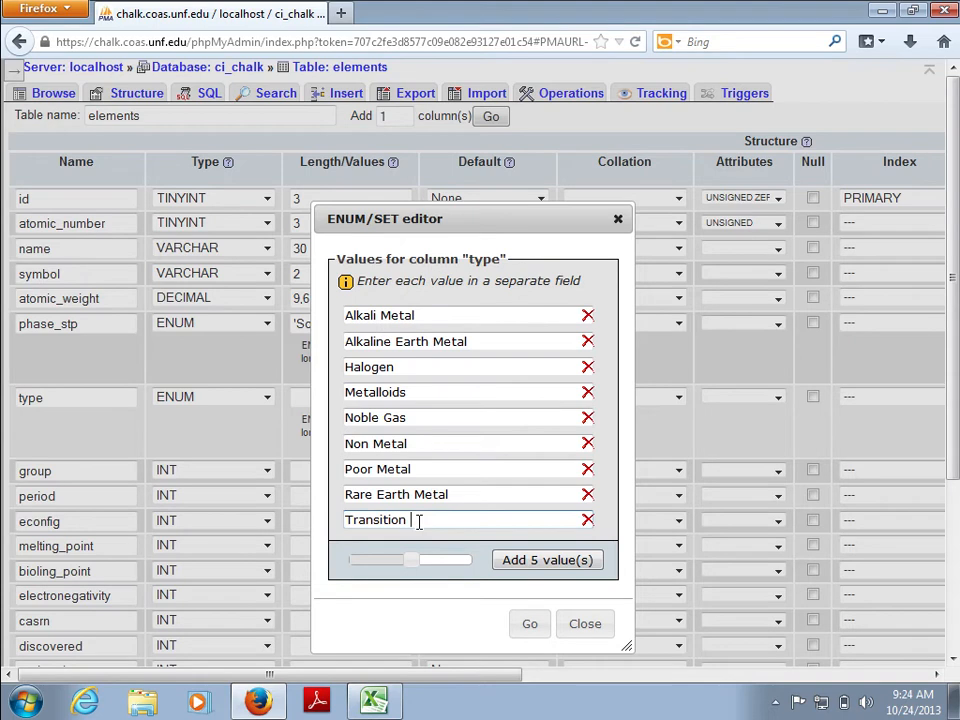
click(530, 622)
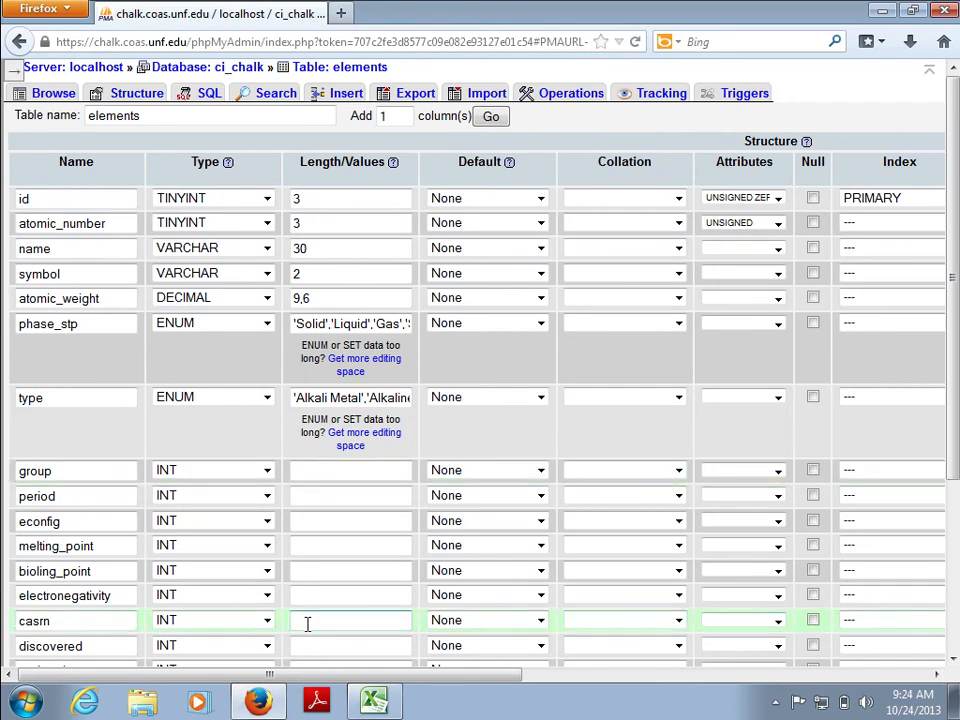
Step: After checking the spreadsheet, make the group column TINYINT with length 2
click(375, 705)
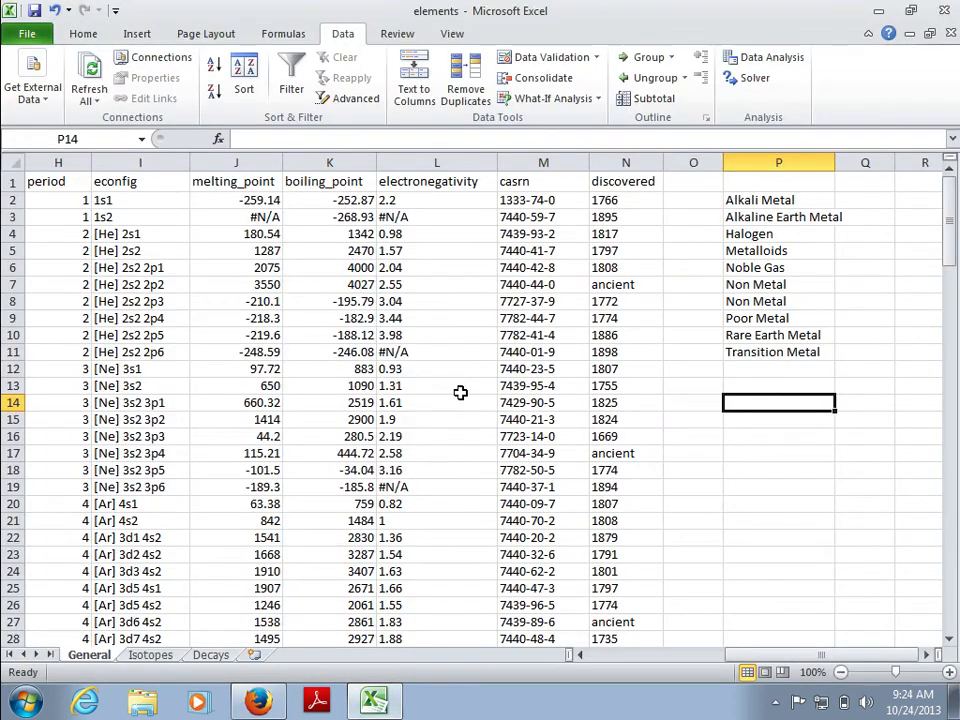
scroll(460, 392, left, 5)
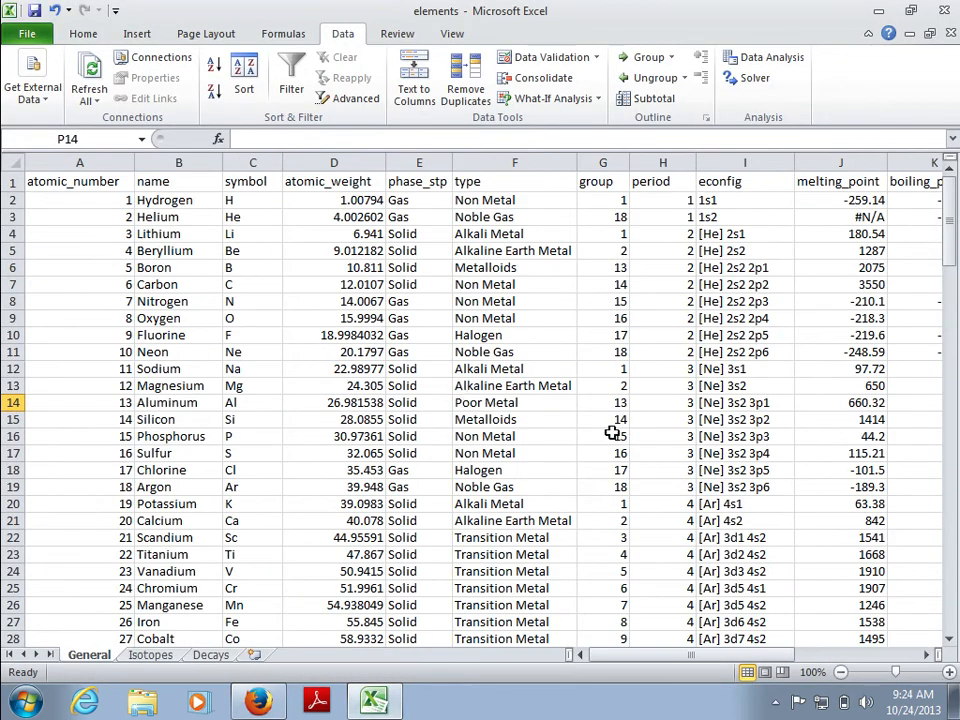
click(258, 703)
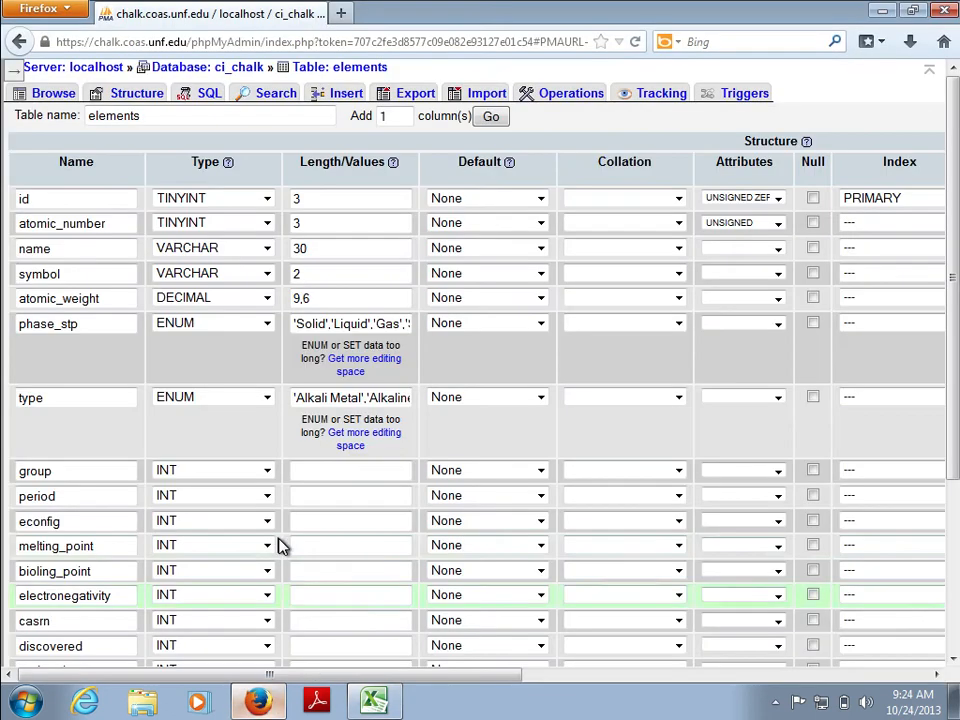
click(266, 472)
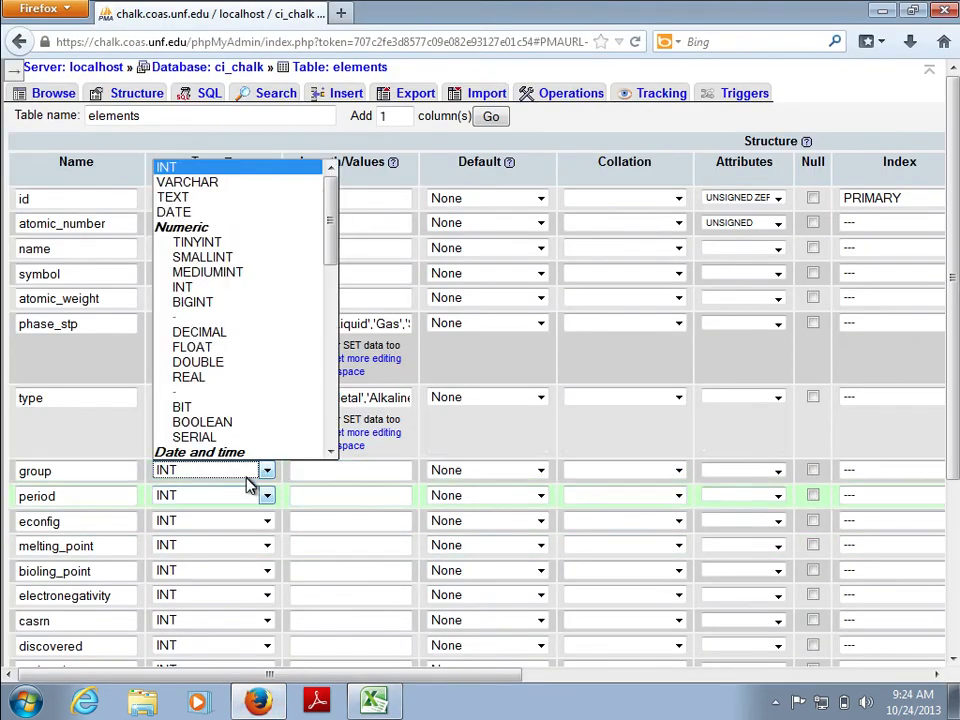
click(236, 243)
click(332, 470)
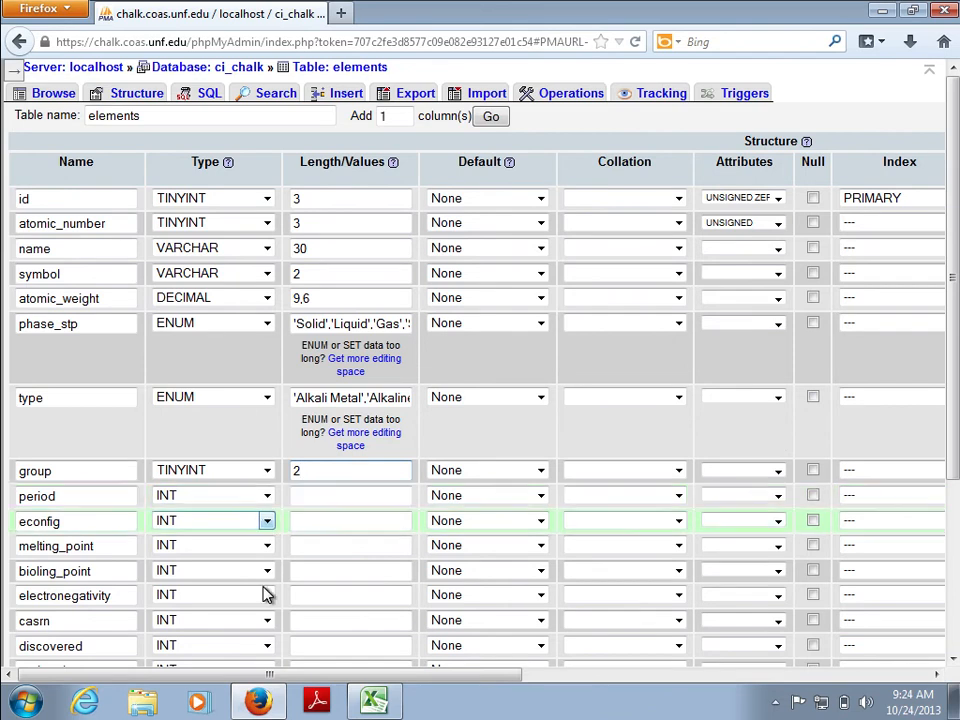
Step: Make period TINYINT with length 1 and econfig VARCHAR 30
click(368, 703)
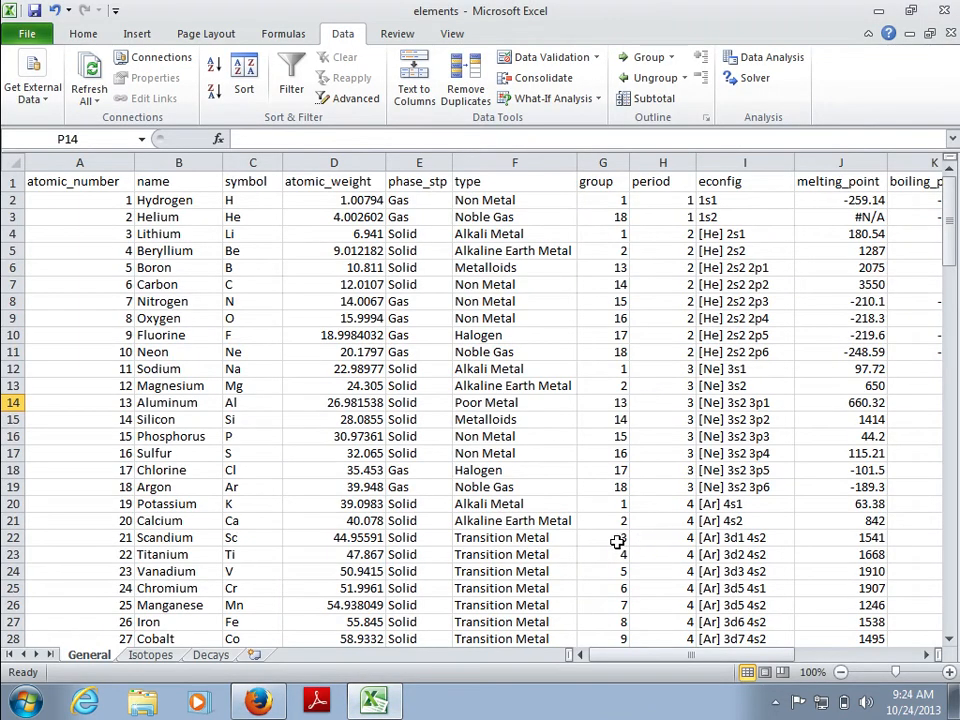
click(262, 703)
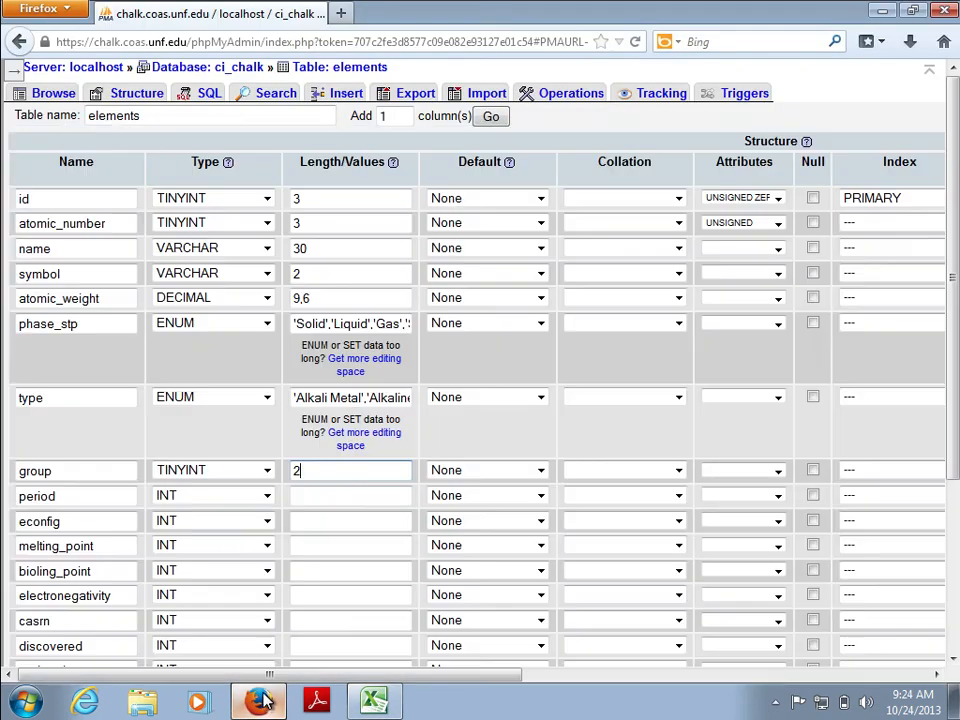
click(266, 496)
click(197, 267)
click(308, 493)
text(1)
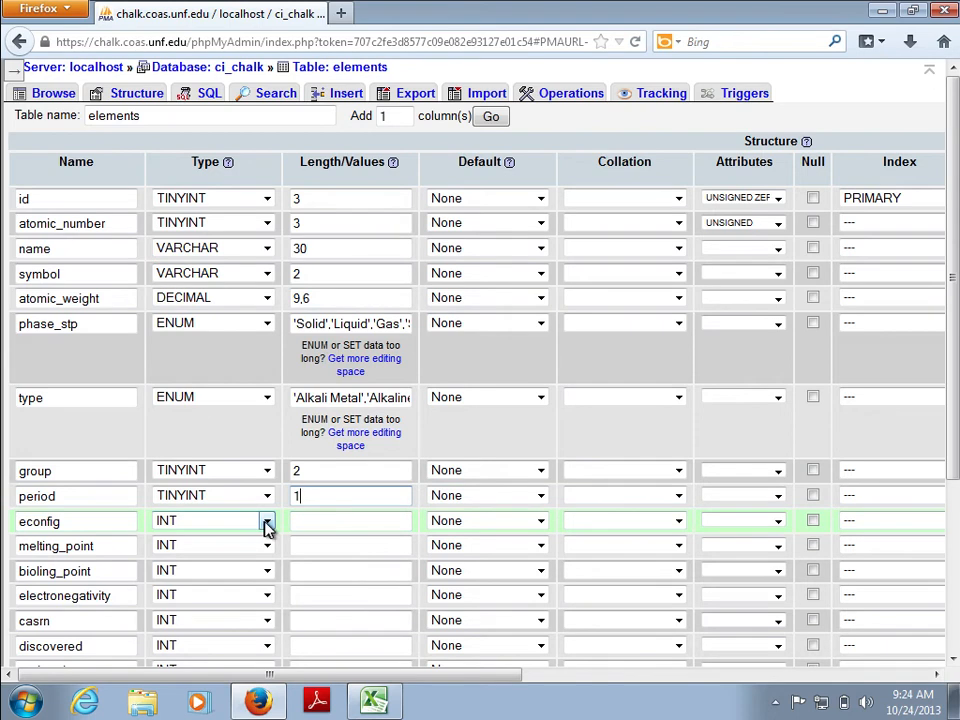
click(267, 523)
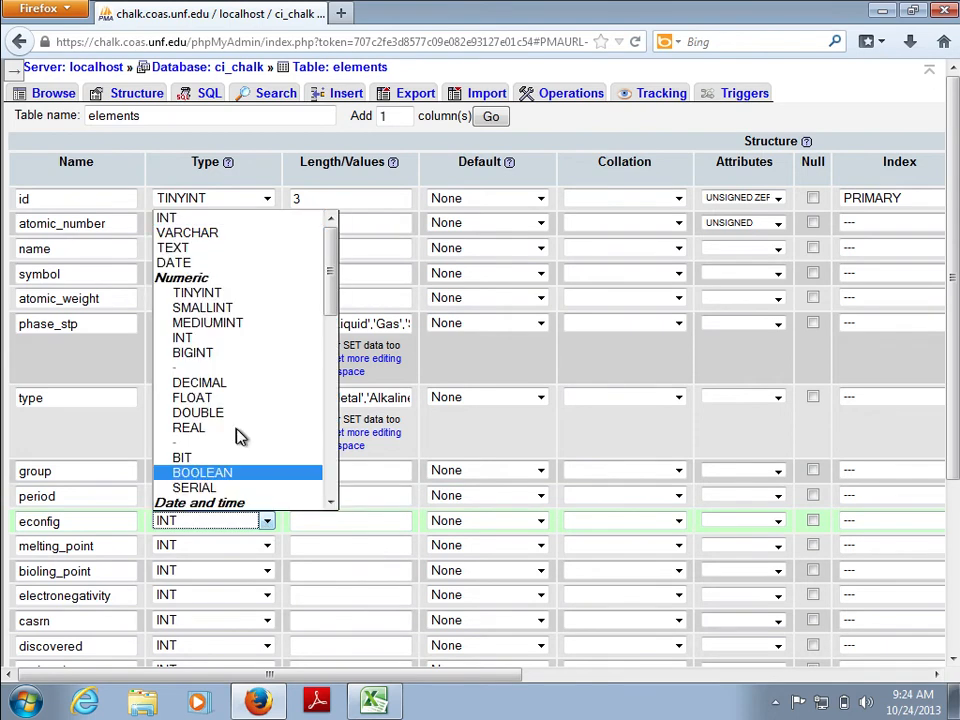
click(226, 235)
click(346, 519)
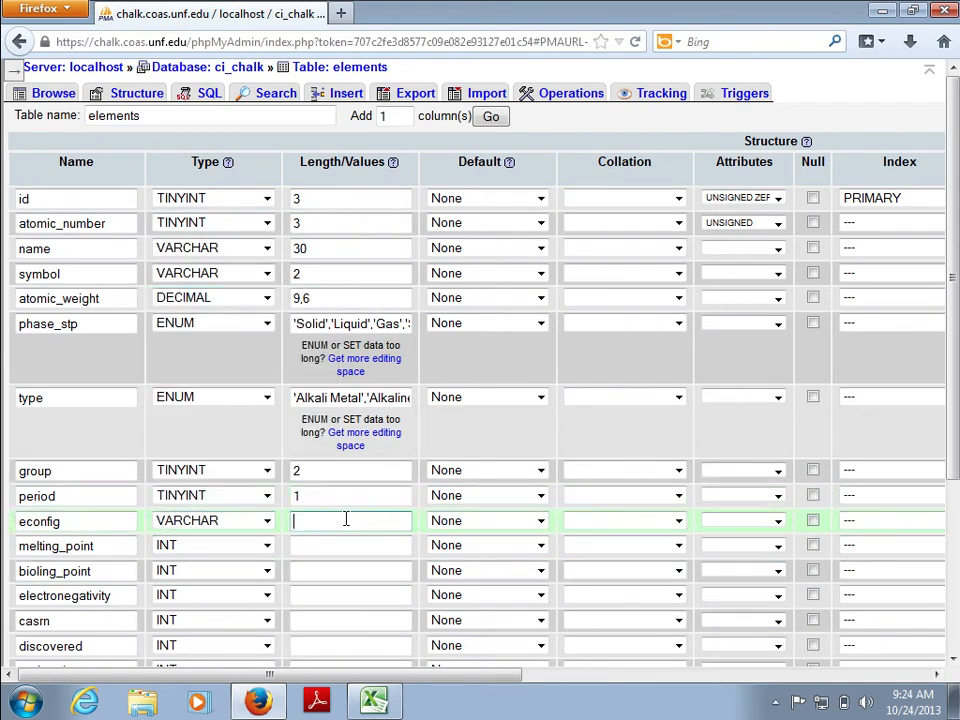
Step: Set melting_point to DECIMAL with length 6,2, checking the values in Excel
click(268, 549)
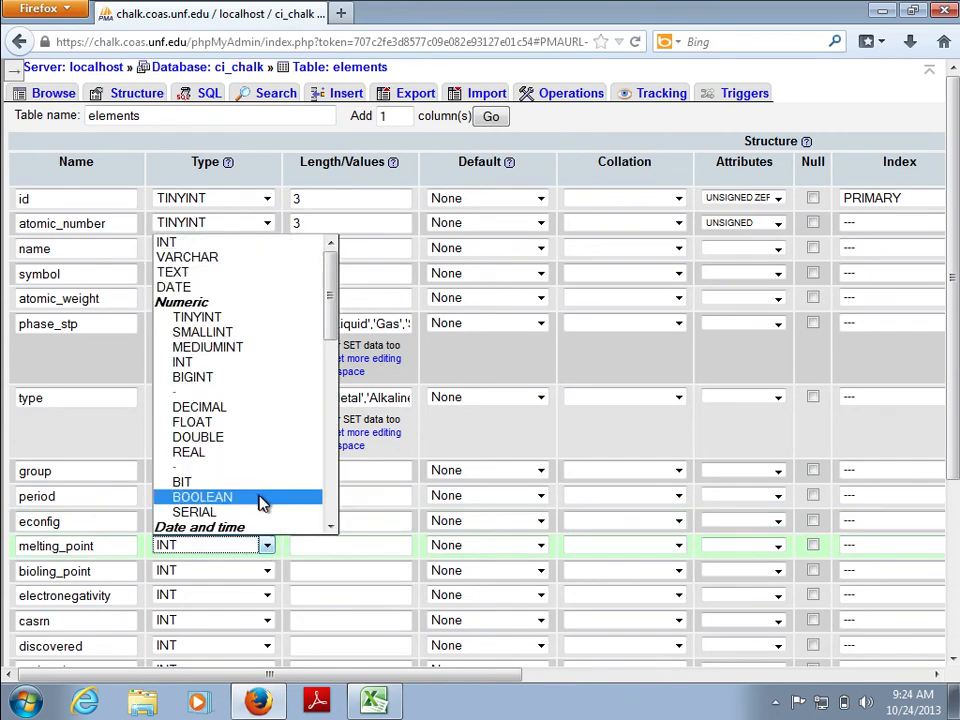
scroll(262, 502, down, 2)
scroll(262, 502, down, 3)
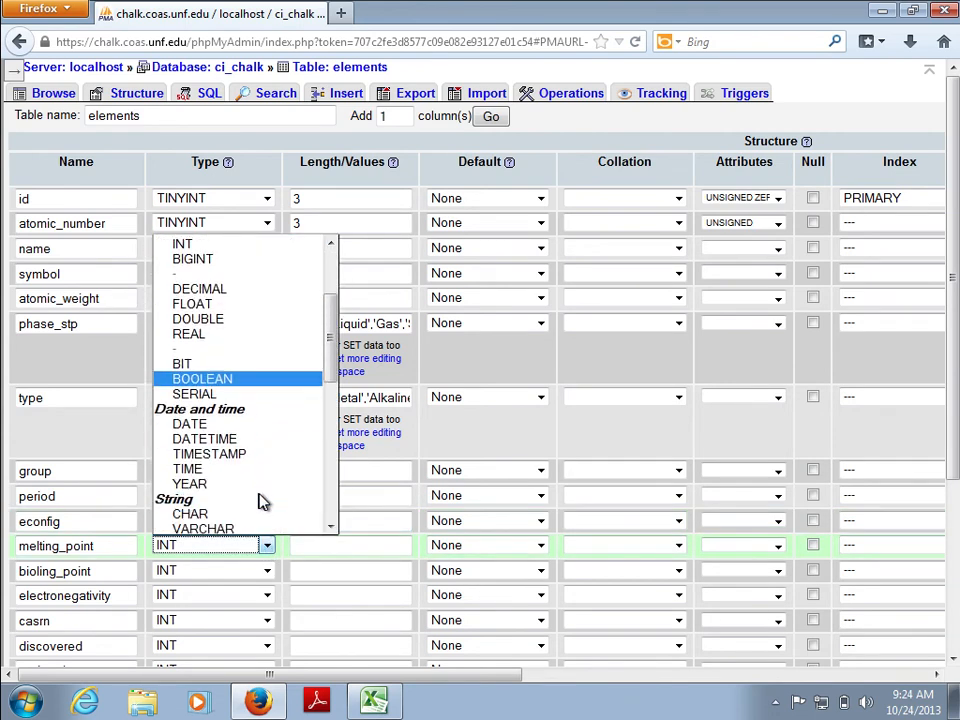
scroll(262, 502, down, 4)
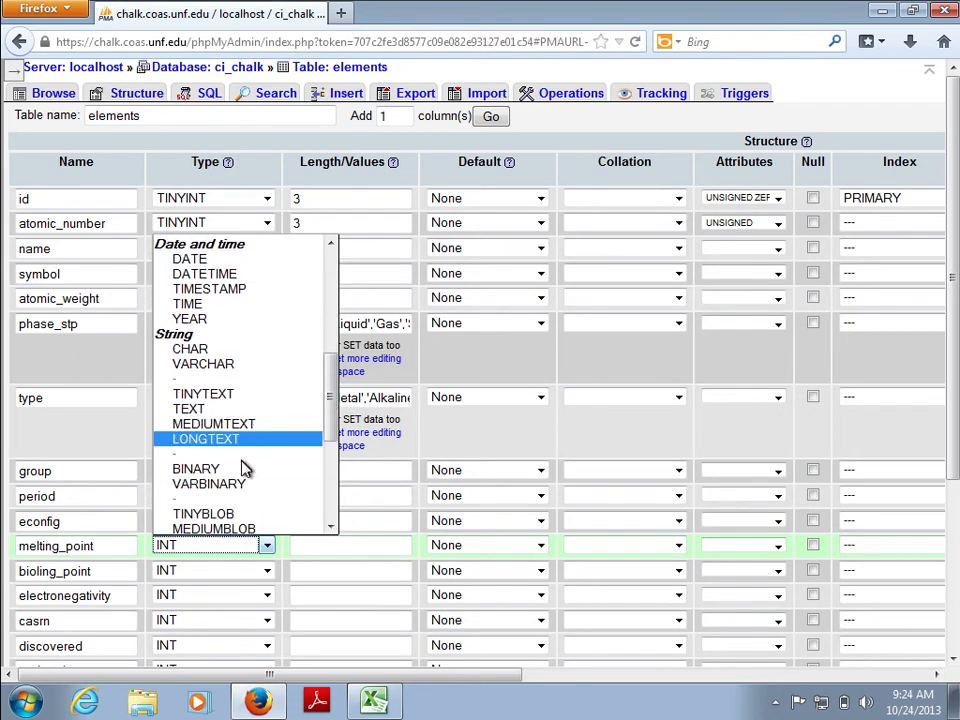
scroll(243, 468, down, 2)
scroll(245, 468, up, 2)
scroll(246, 467, down, 5)
scroll(245, 468, down, 3)
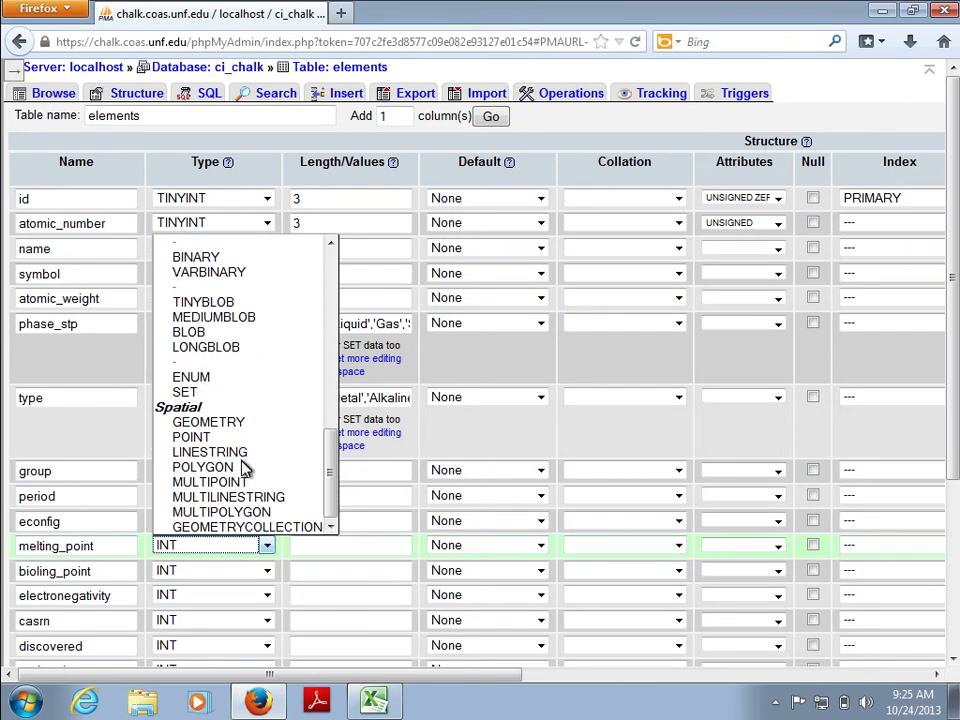
scroll(245, 468, up, 6)
key(Escape)
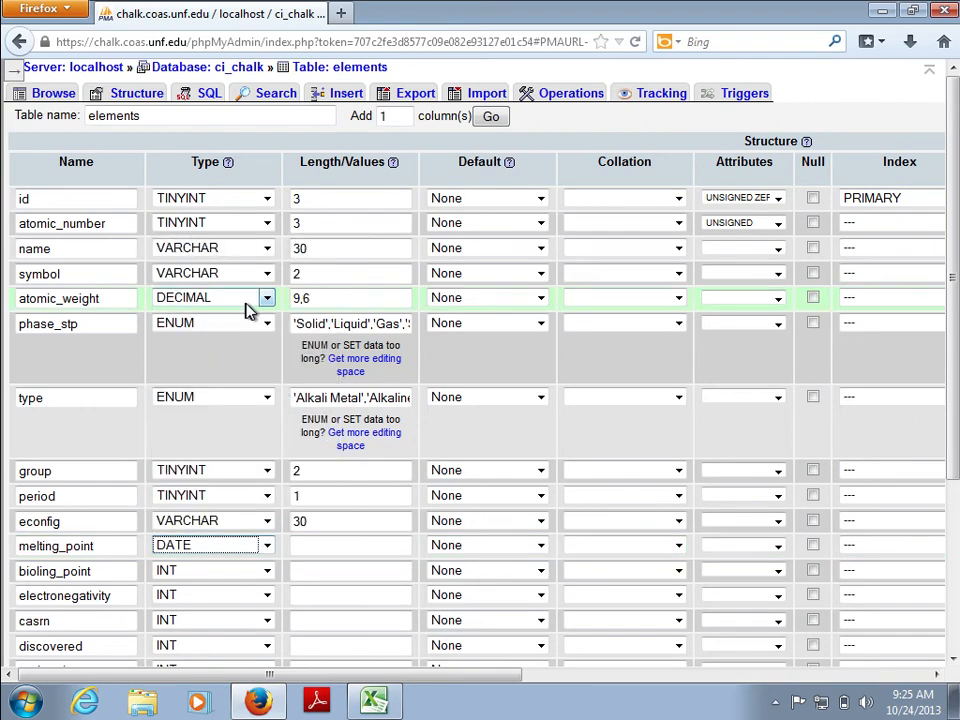
click(267, 545)
scroll(265, 398, up, 3)
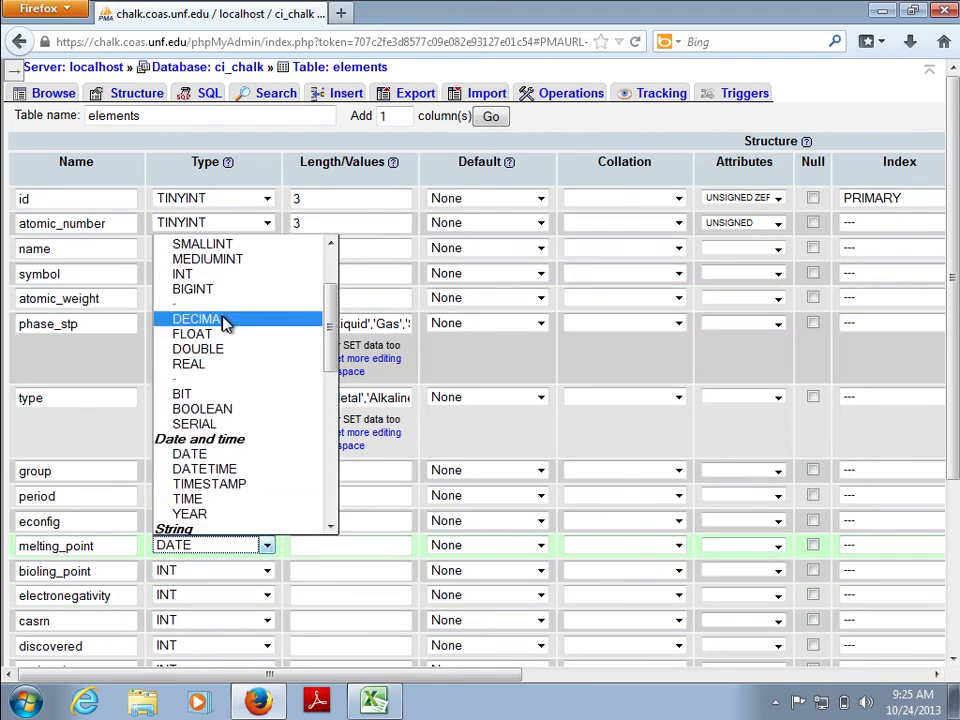
click(225, 323)
click(374, 703)
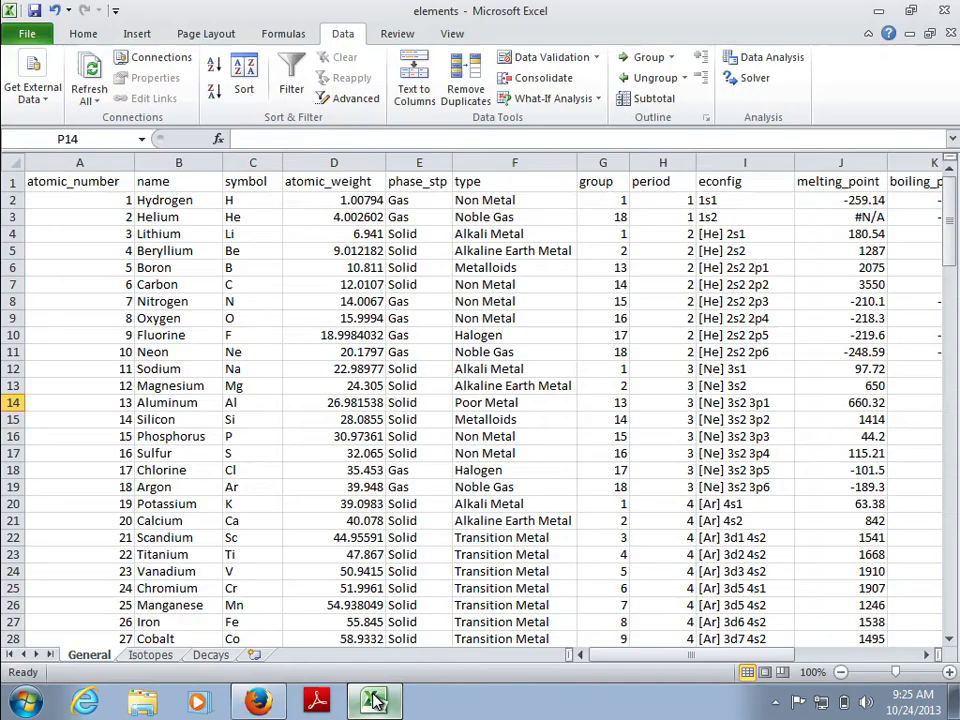
scroll(786, 542, right, 2)
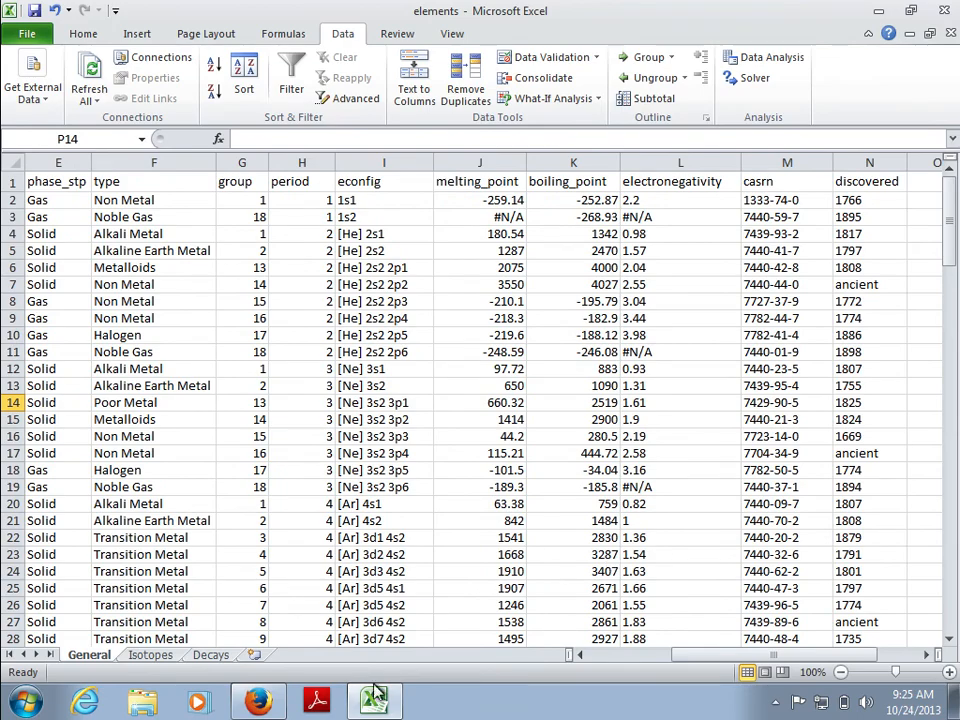
mouse_move(358, 708)
click(258, 703)
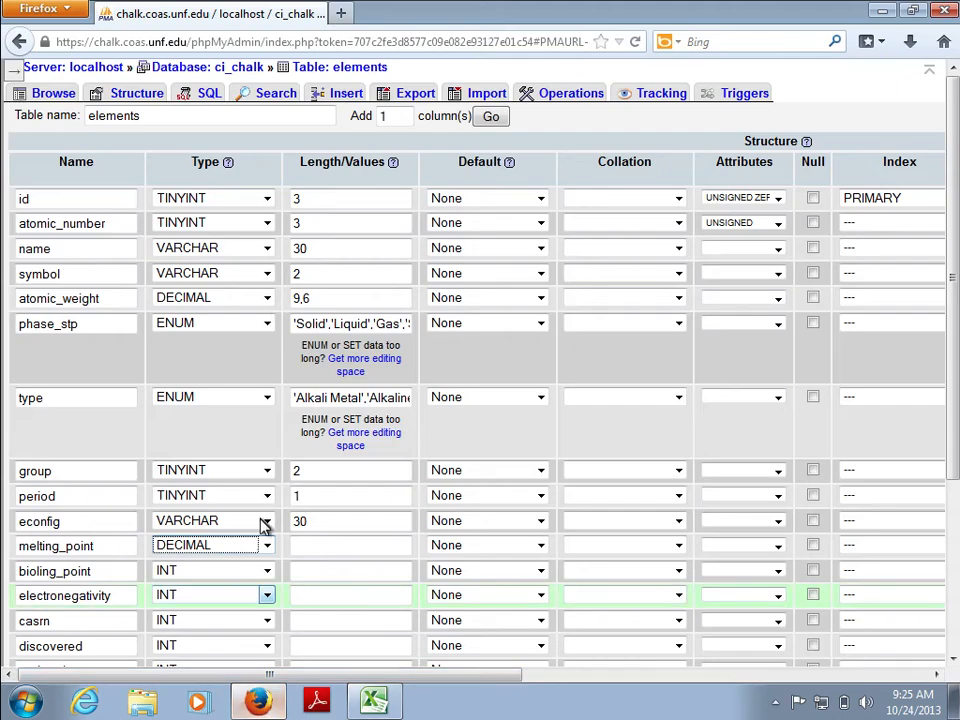
click(309, 547)
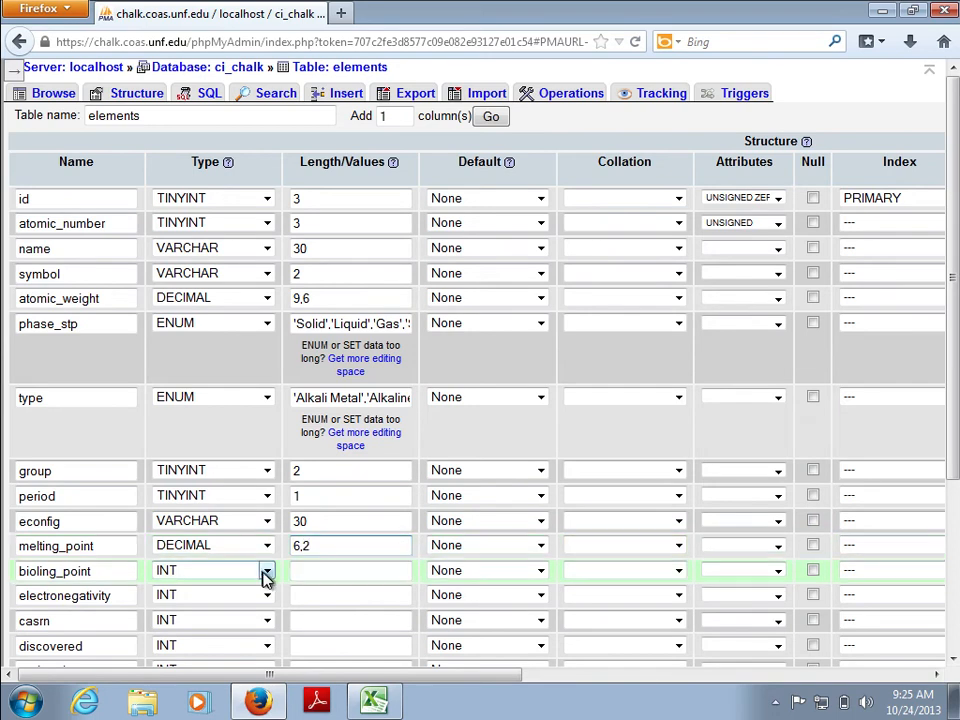
Step: Set bioling_point to DECIMAL 6,2 and correct its name to boiling_point
click(267, 570)
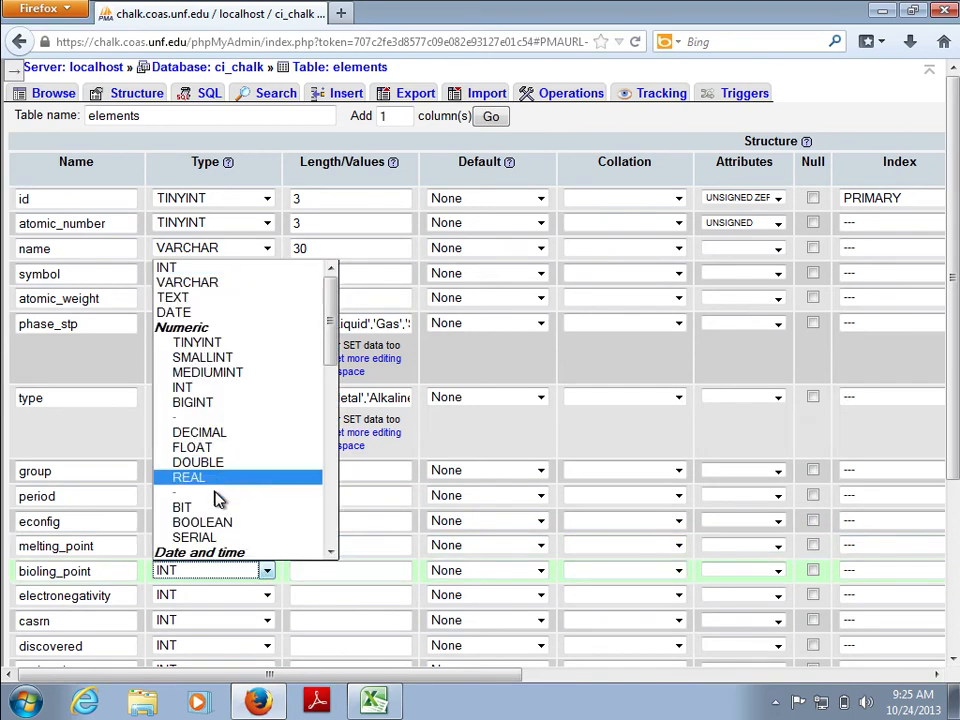
scroll(225, 493, down, 1)
scroll(225, 493, down, 1)
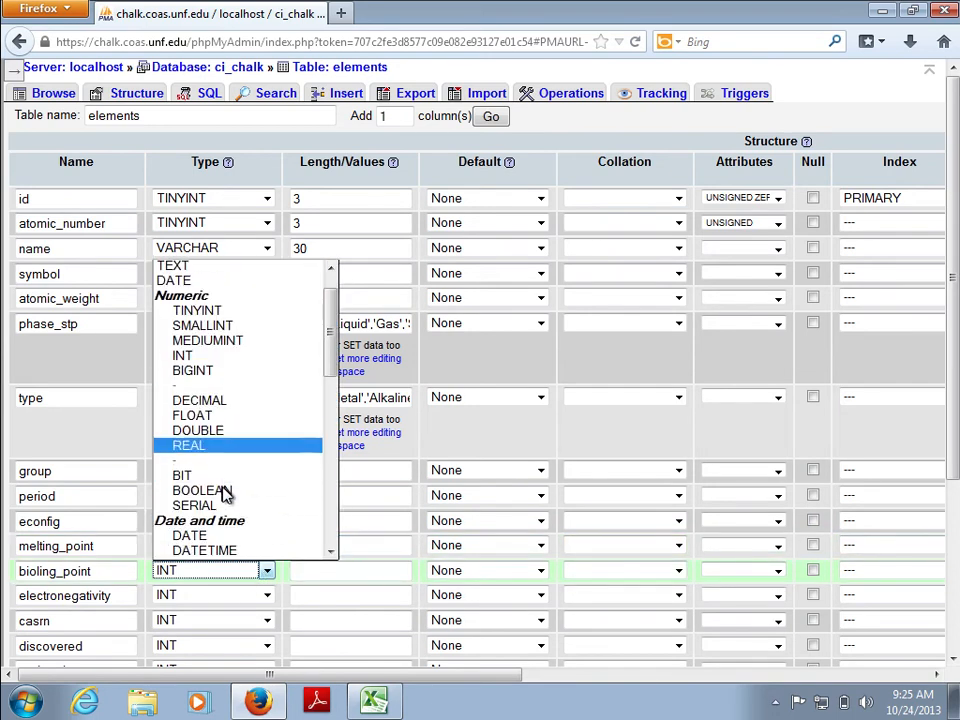
click(221, 399)
click(328, 569)
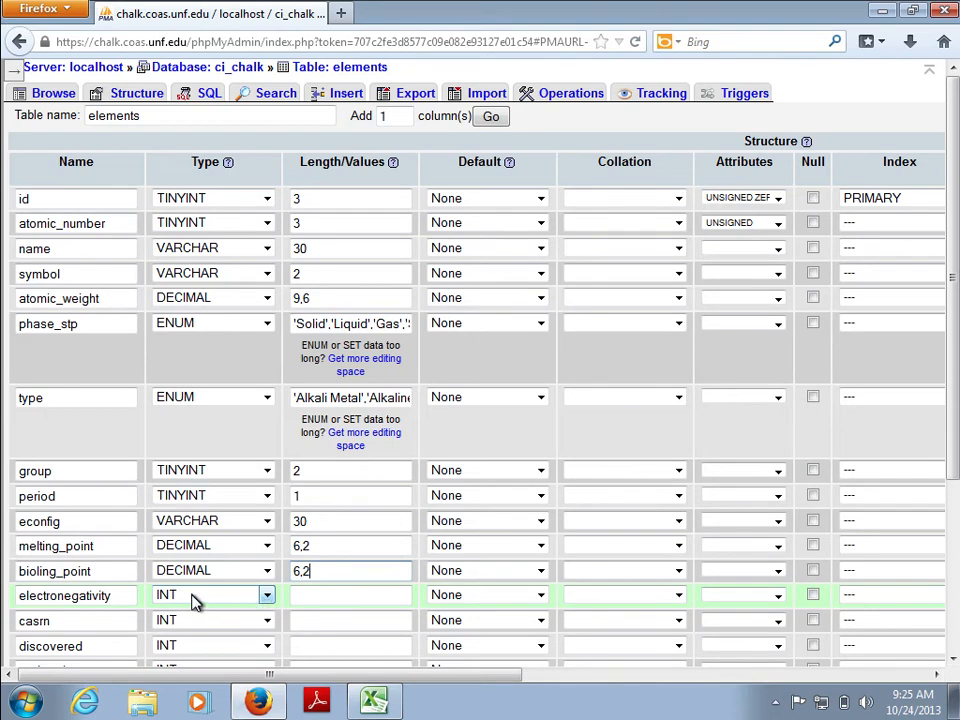
click(35, 571)
key(BackSpace)
key(BackSpace)
text(oi)
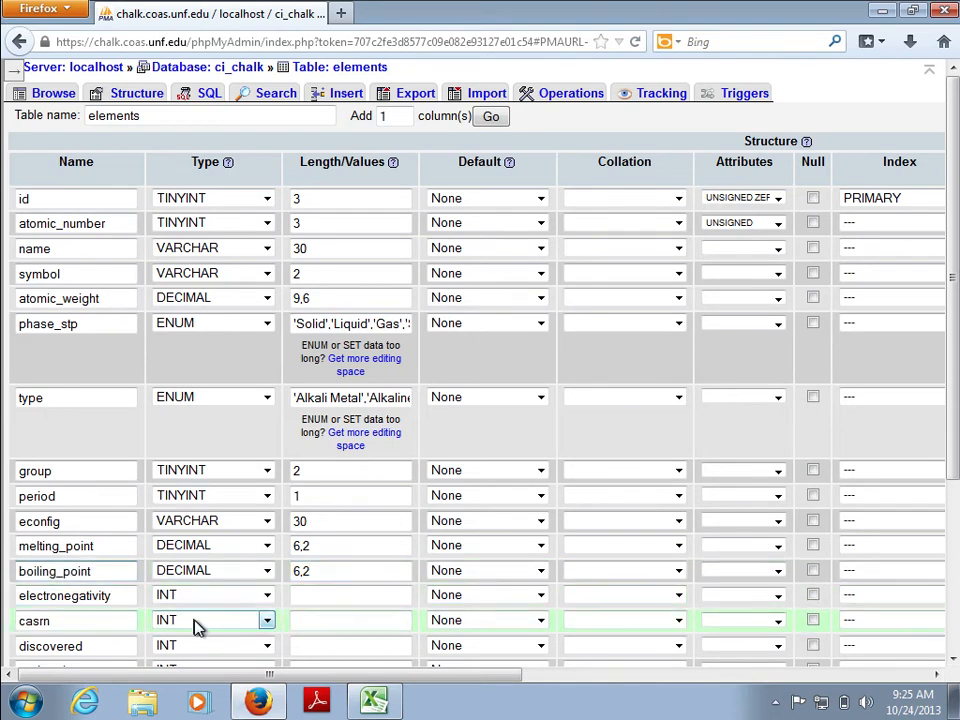
Step: Set electronegativity to DECIMAL with length 2,1
click(297, 597)
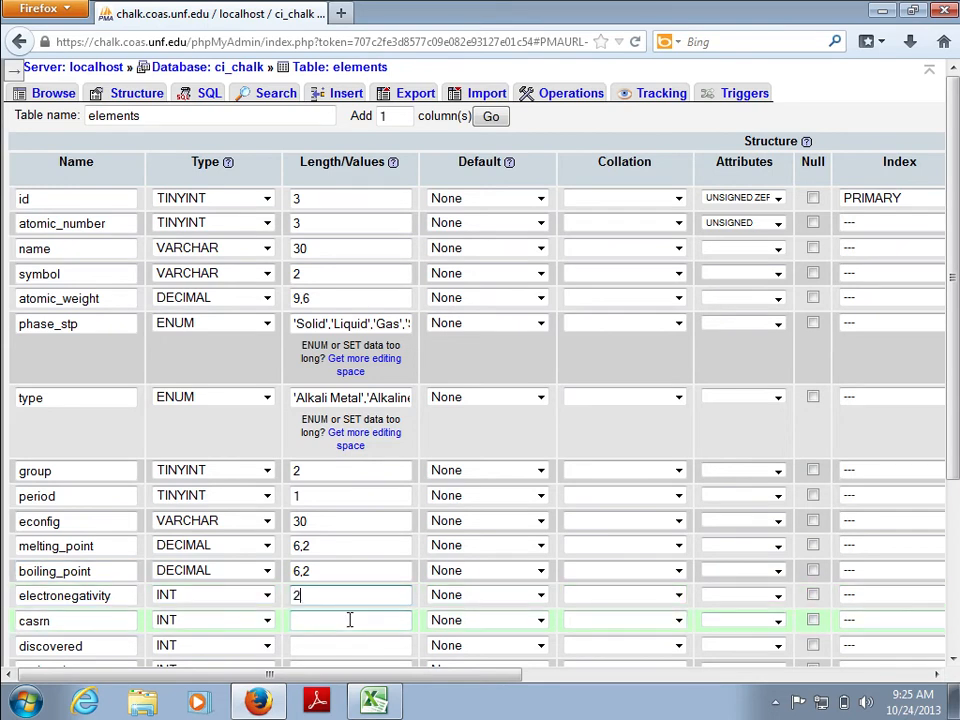
text(2,1)
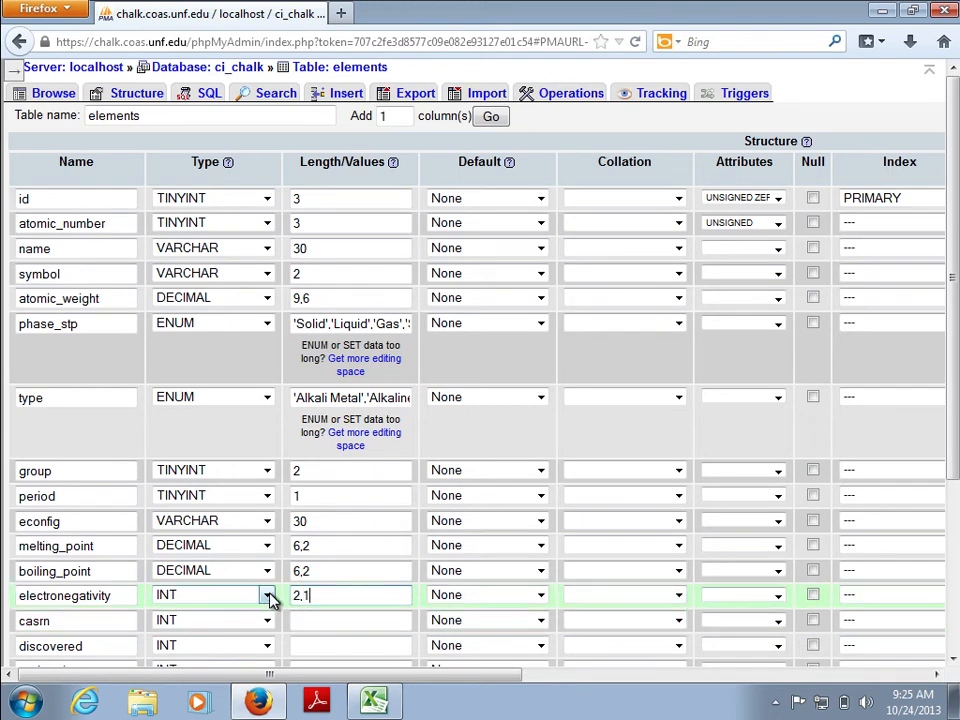
click(267, 597)
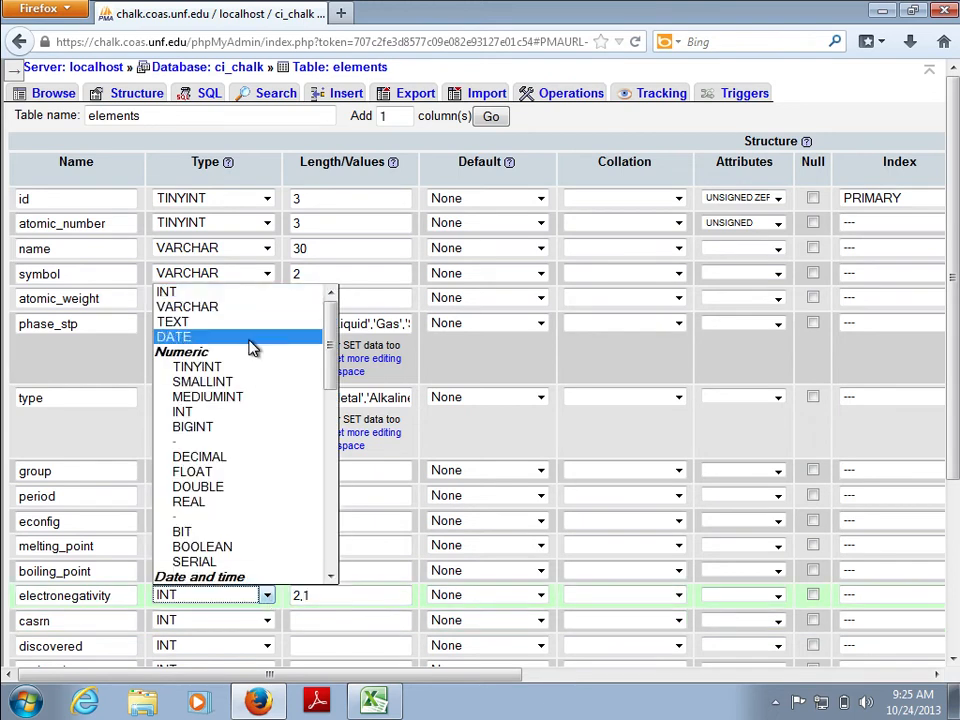
click(222, 456)
scroll(250, 553, down, 3)
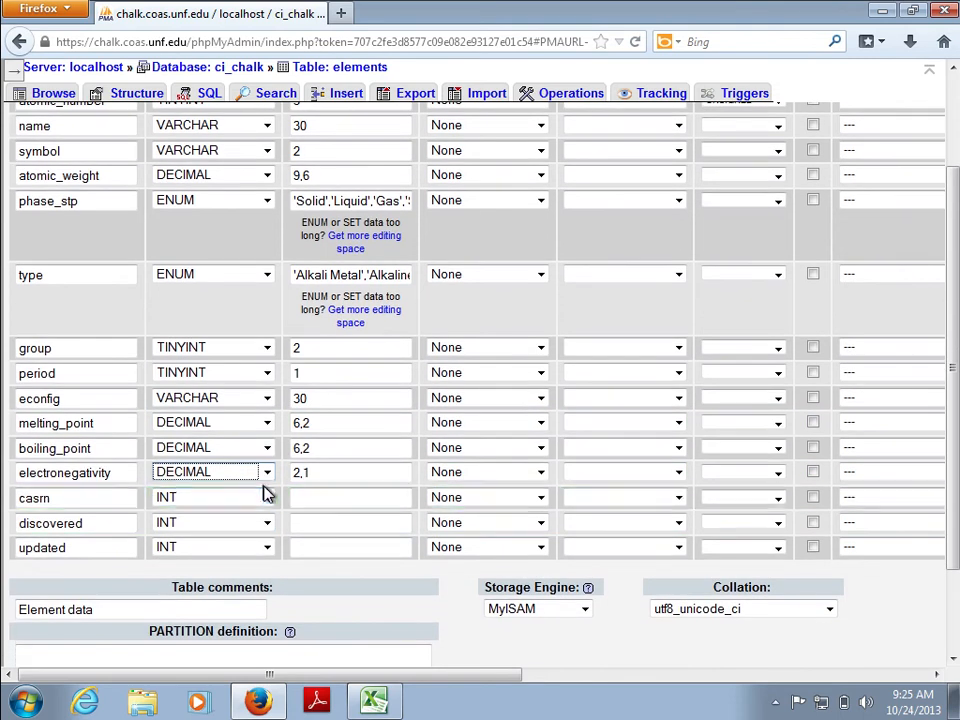
Step: Make casrn VARCHAR and discovered VARCHAR with length 10
click(267, 497)
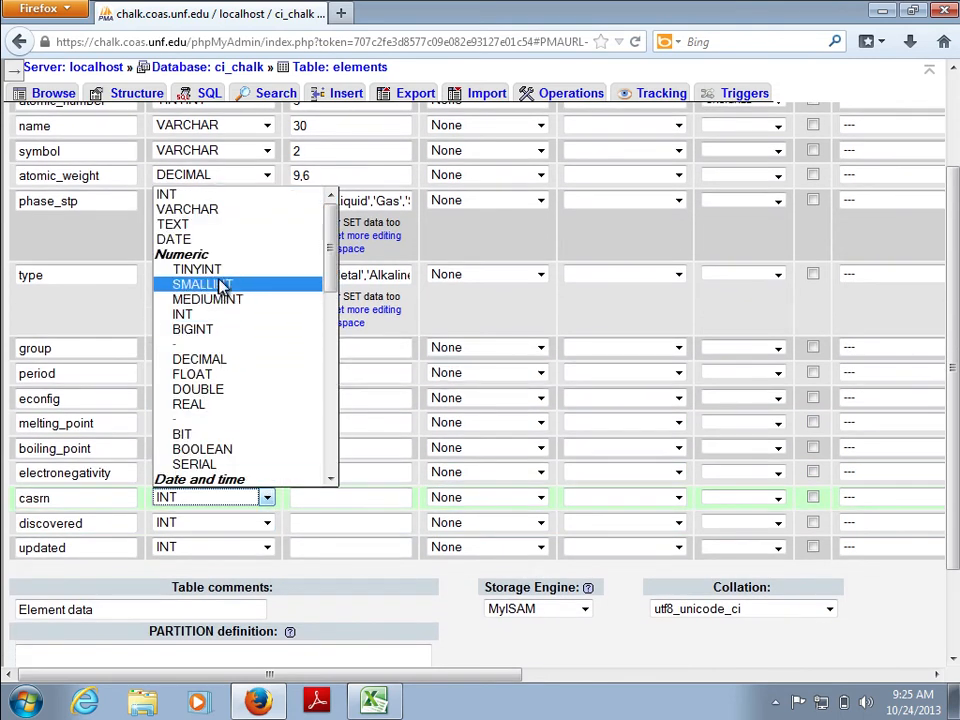
click(208, 209)
click(322, 497)
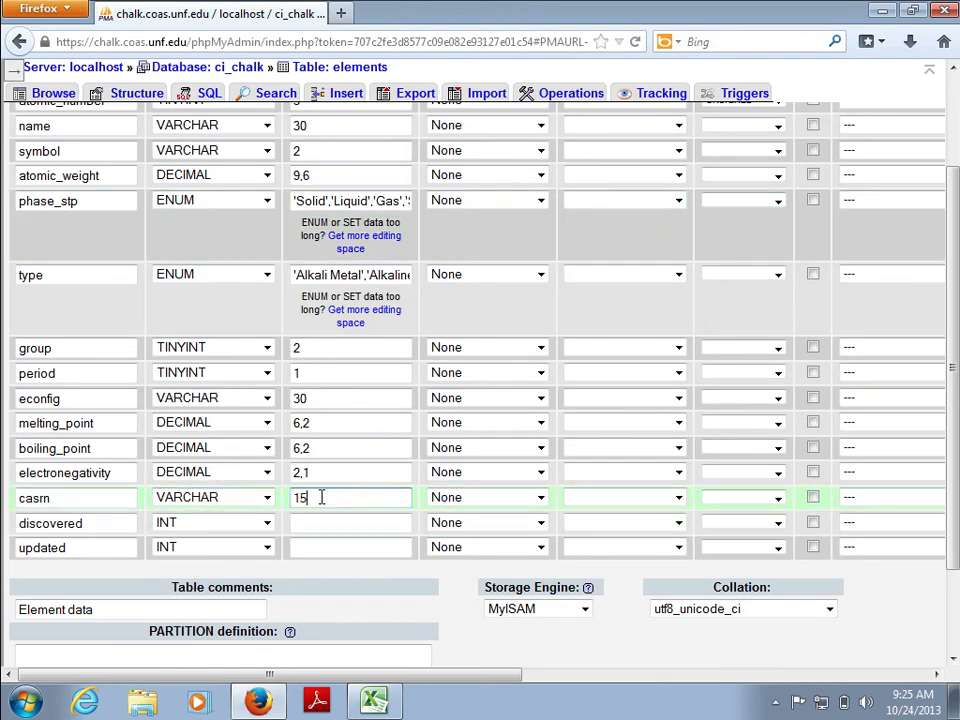
click(267, 523)
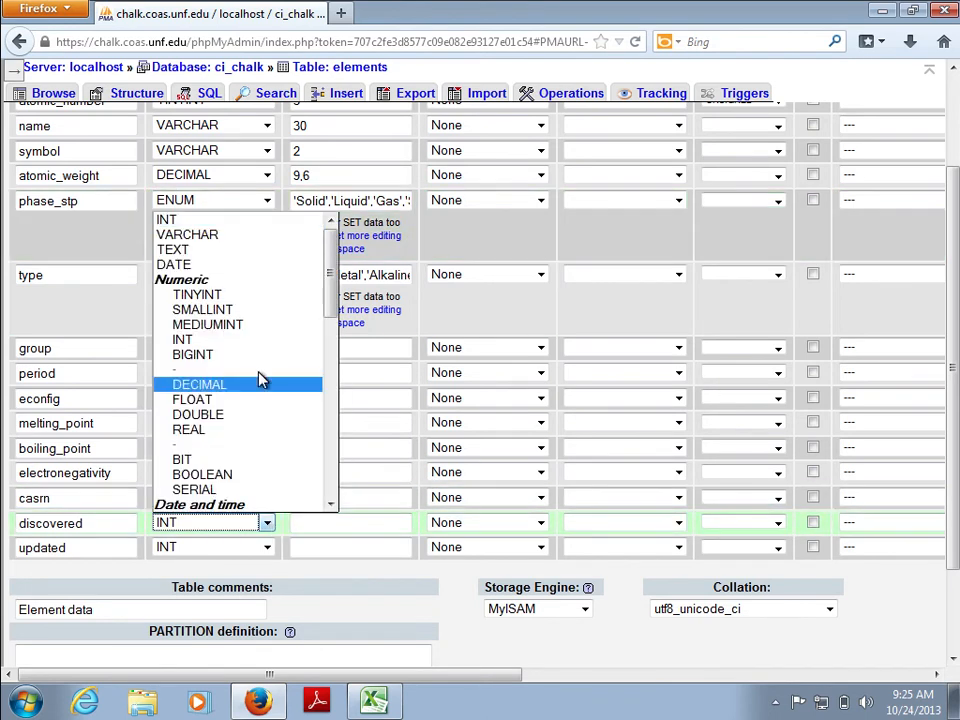
scroll(246, 417, down, 2)
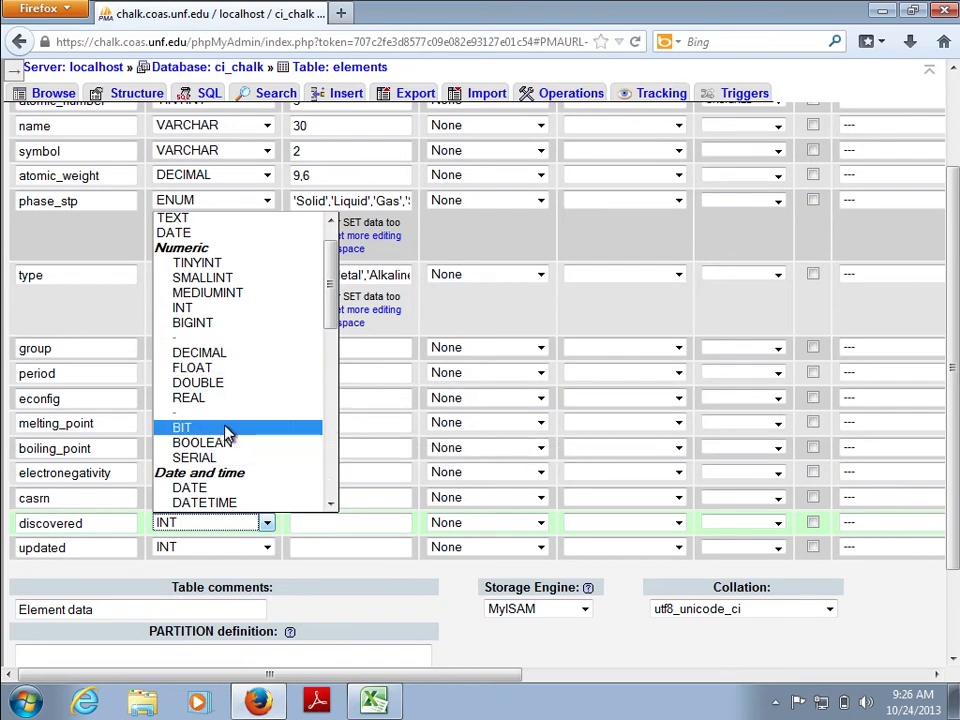
scroll(220, 243, up, 1)
click(218, 236)
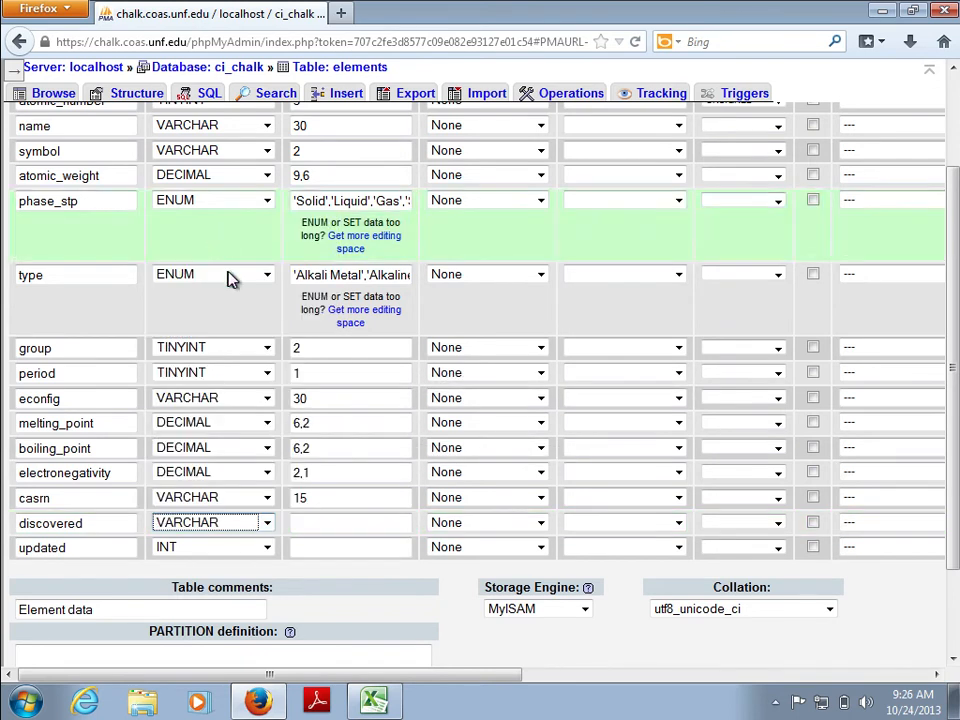
click(365, 532)
text(10)
Step: Change electronegativity to VARCHAR with length 10
click(266, 473)
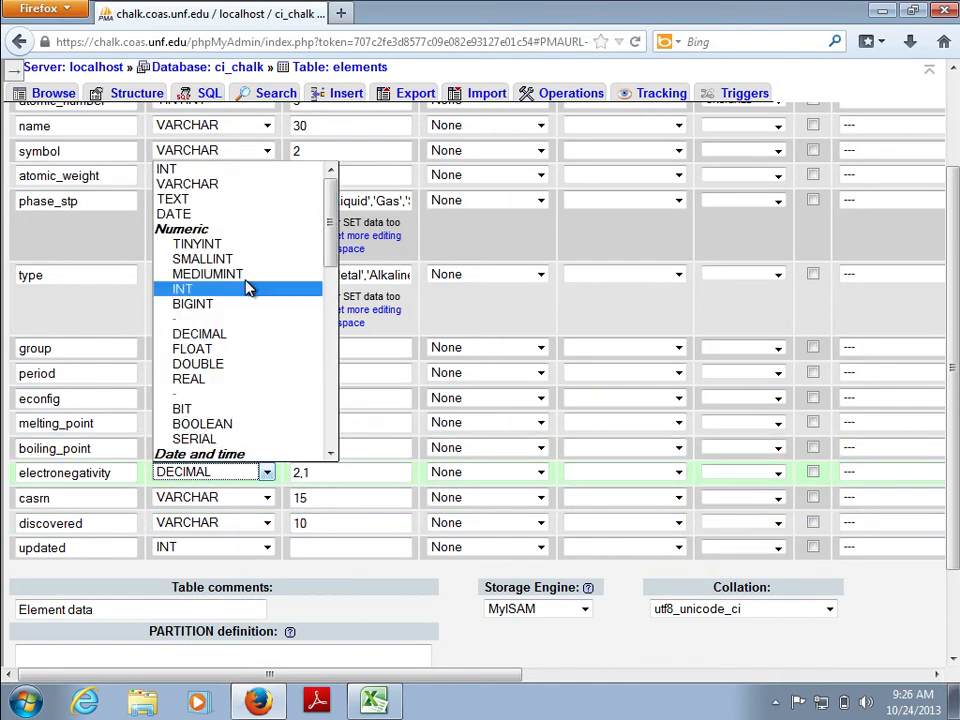
click(220, 186)
click(331, 475)
key(BackSpace)
key(BackSpace)
text(10)
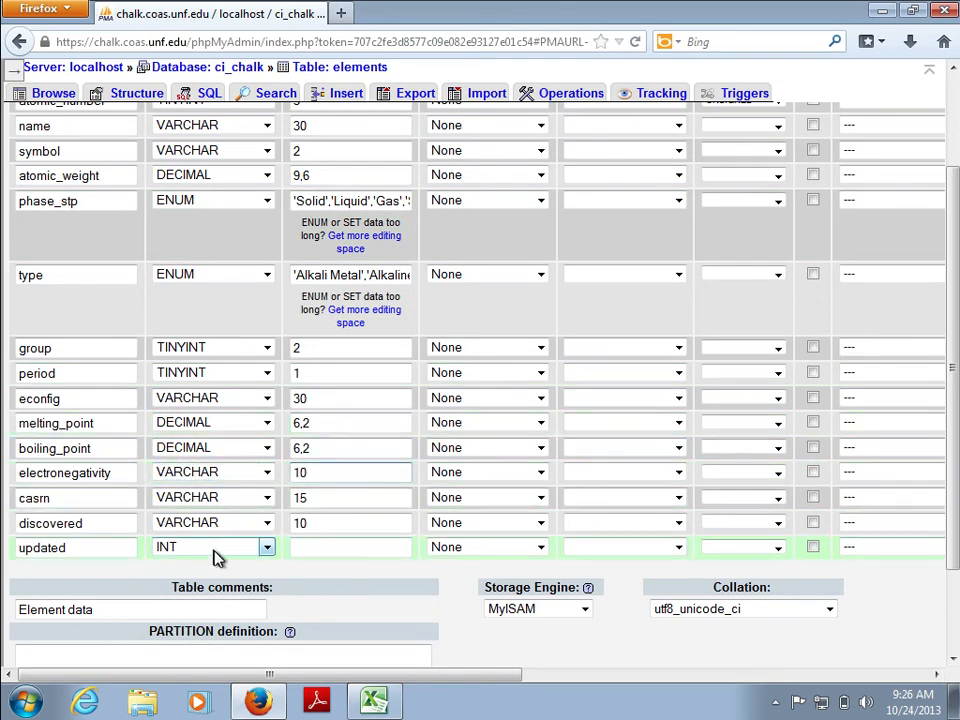
Step: Make updated a TIMESTAMP defaulting to CURRENT_TIMESTAMP and save the table structure
click(267, 548)
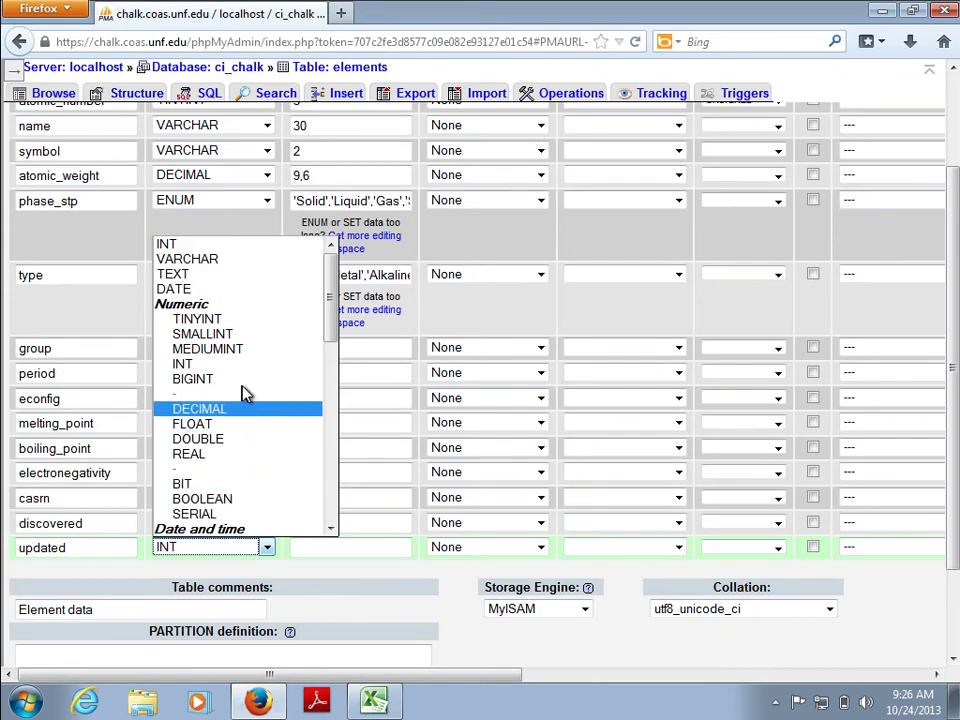
scroll(245, 395, down, 1)
scroll(246, 393, down, 2)
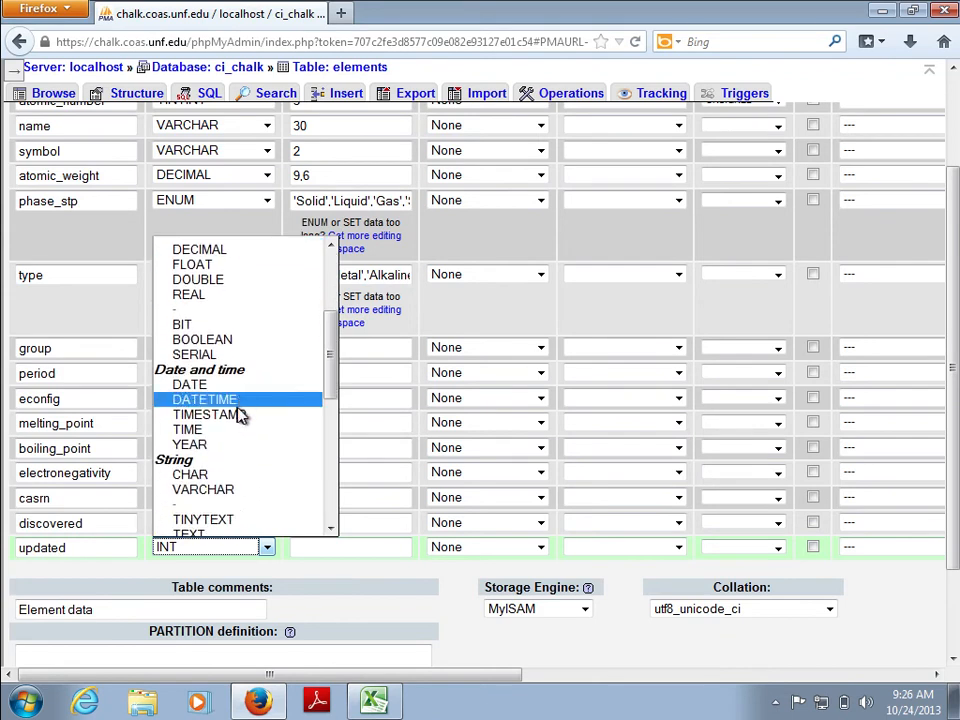
click(246, 414)
click(508, 550)
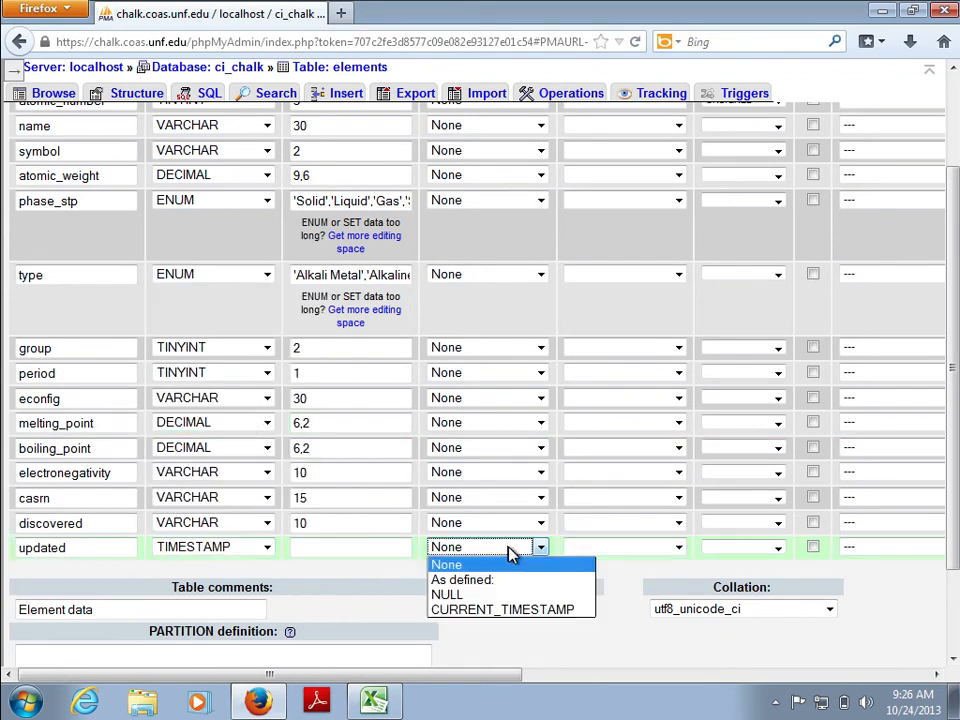
click(492, 610)
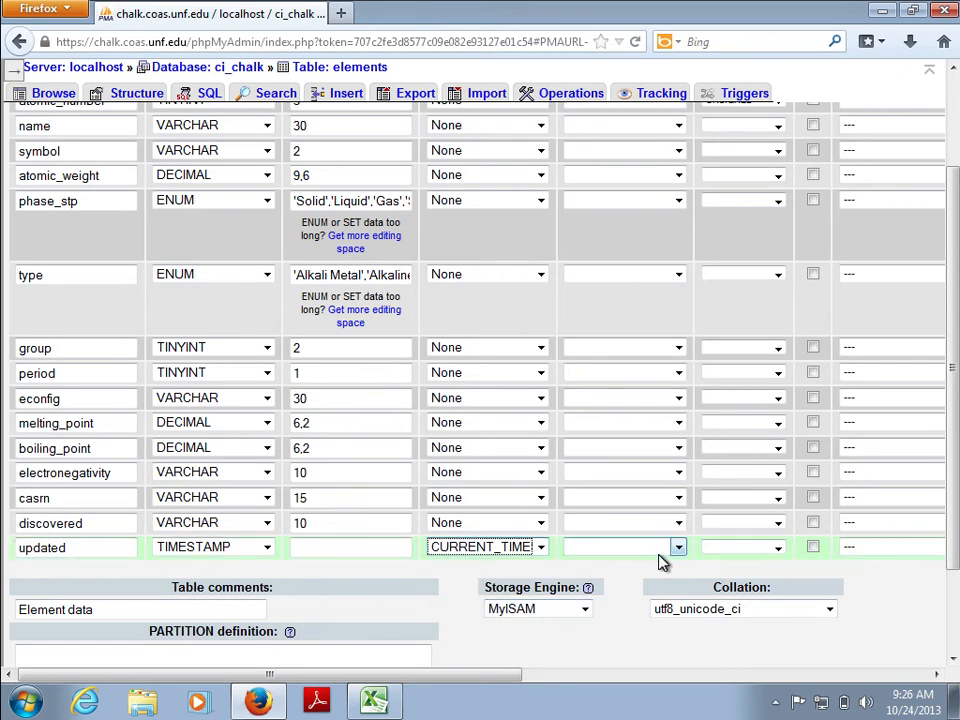
scroll(670, 667, down, 2)
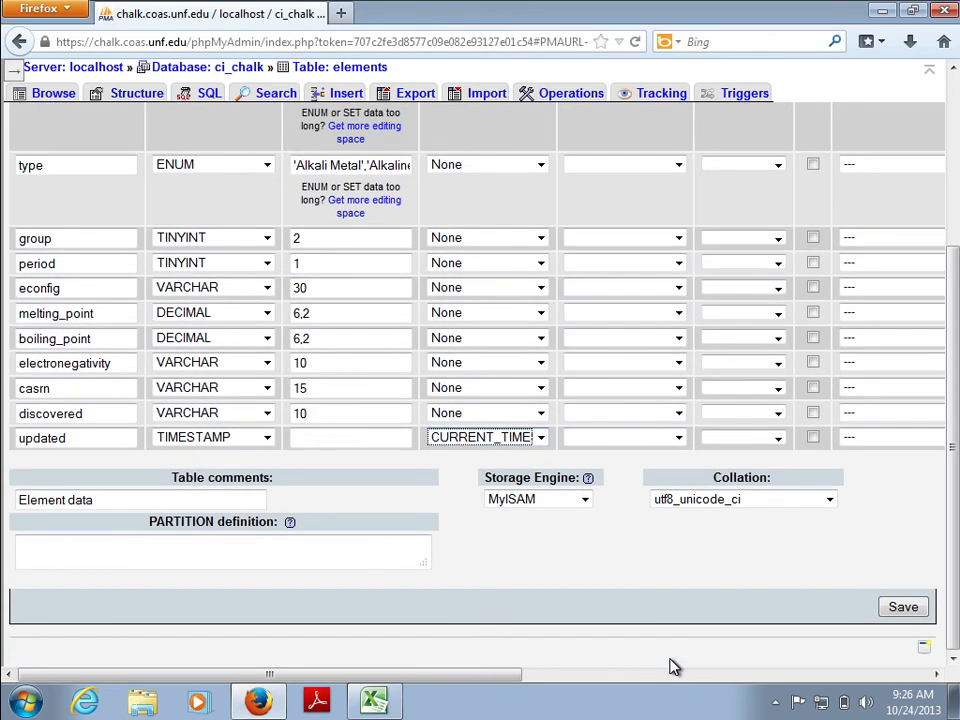
click(903, 608)
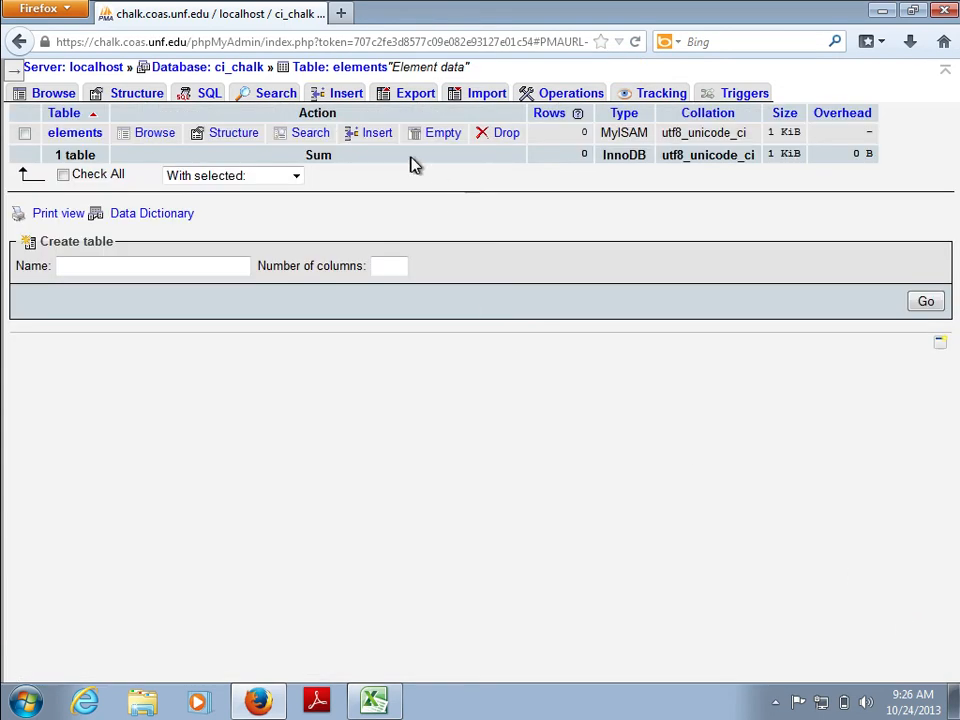
Step: Check the empty elements table and its Structure view, then bring the Excel elements workbook forward
click(76, 136)
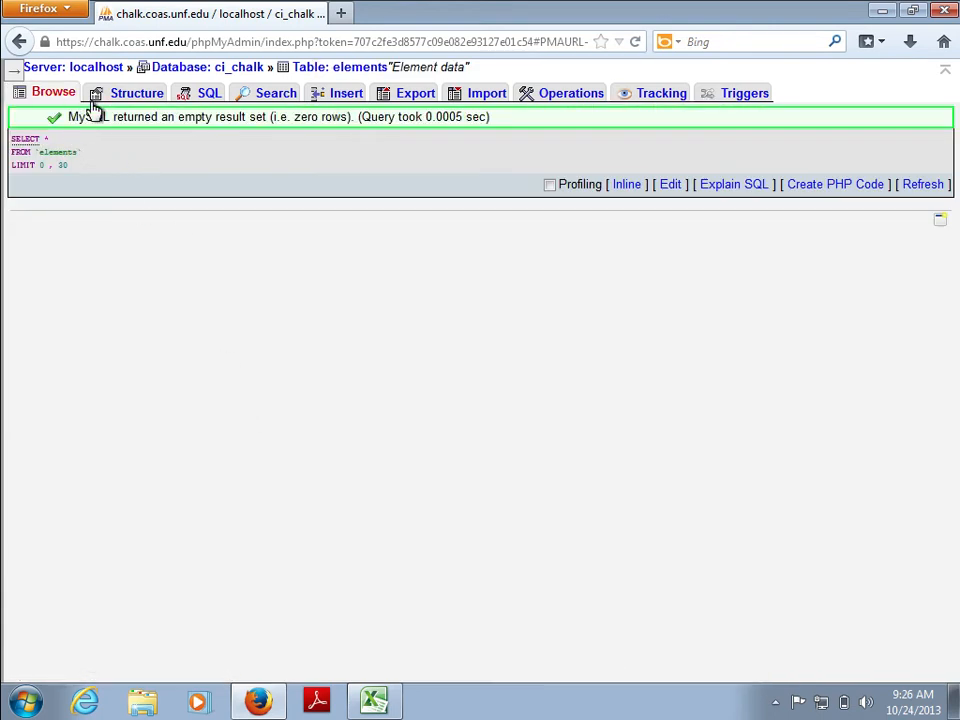
click(133, 95)
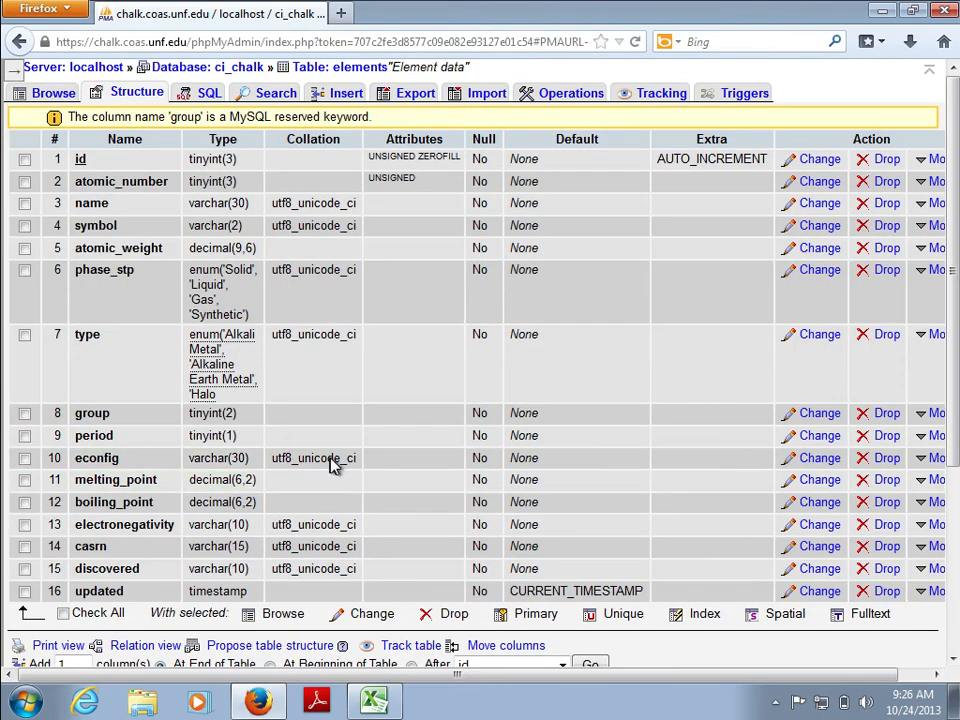
click(376, 703)
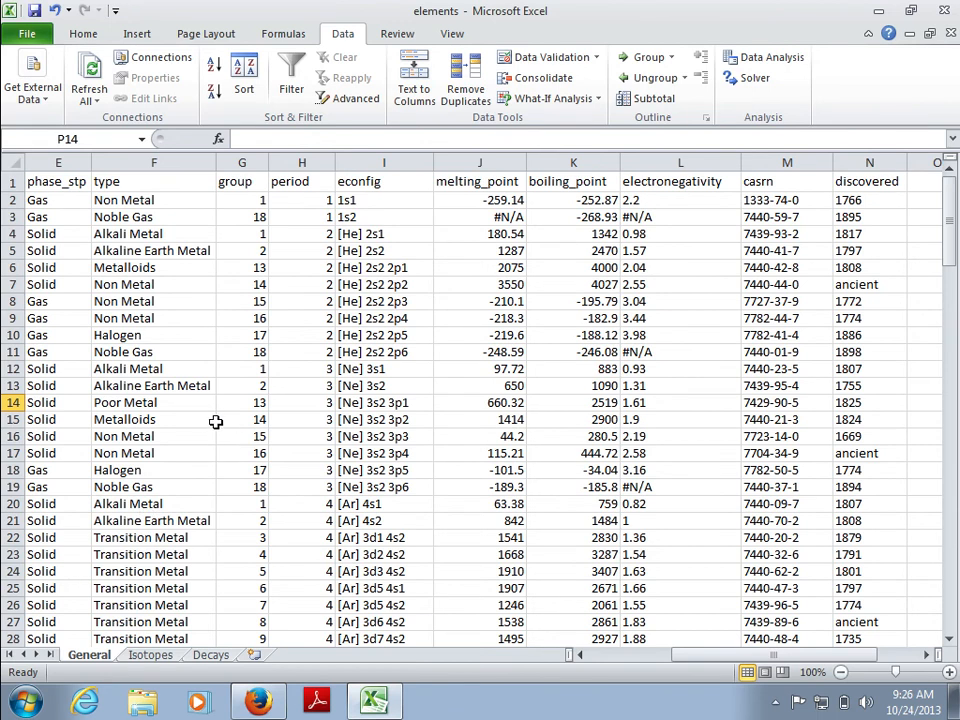
Step: Save the active sheet as Text (Tab delimited) elements.txt, then close Excel choosing Don't Save
scroll(215, 422, left, 4)
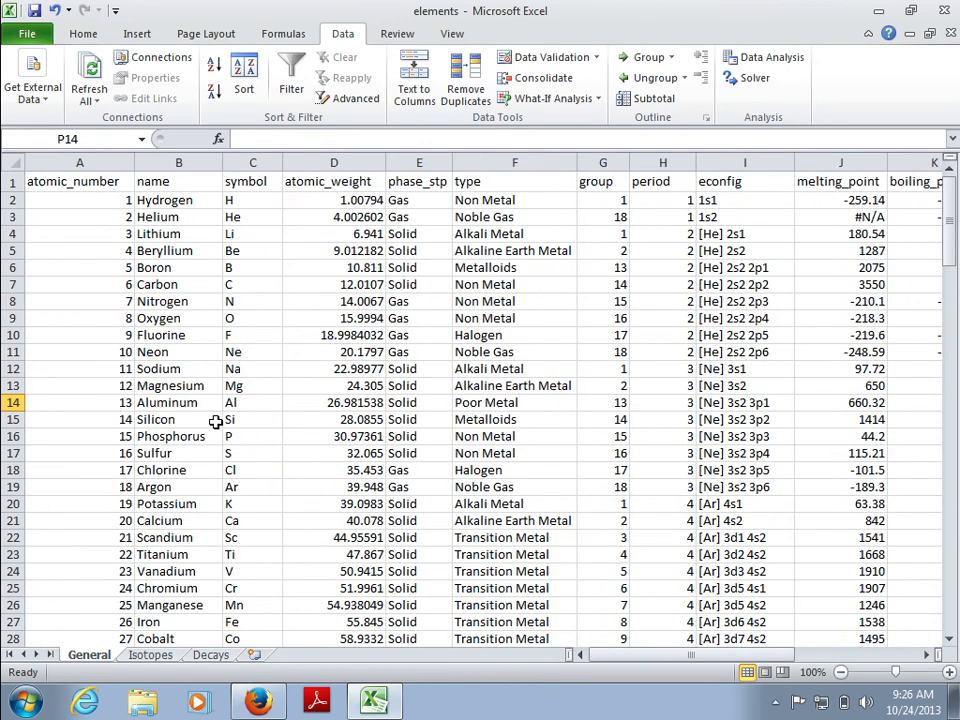
click(10, 14)
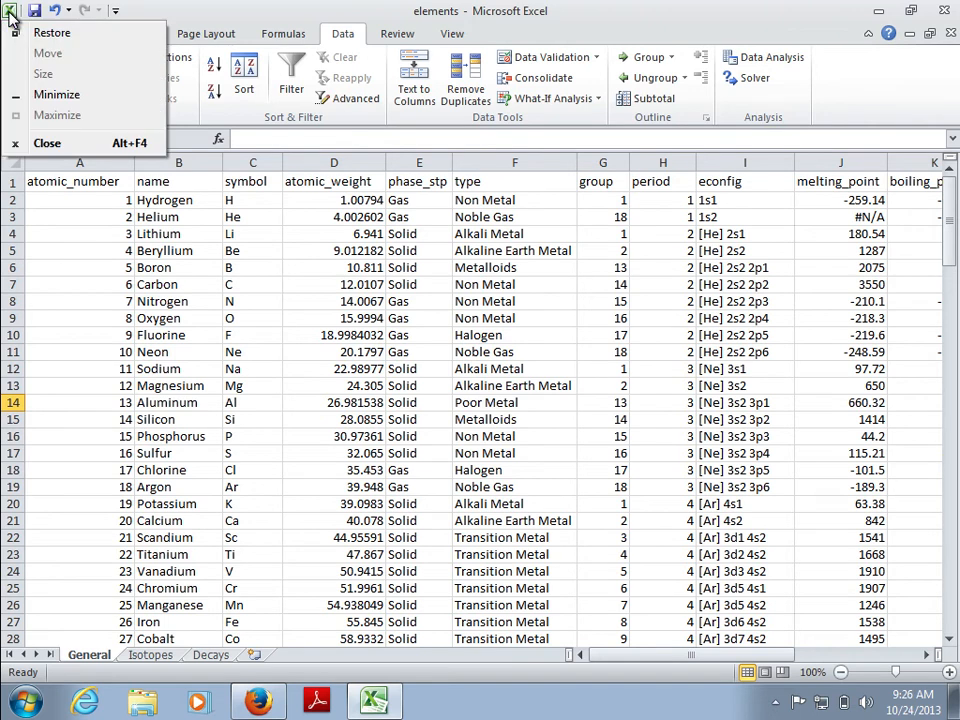
click(188, 8)
click(27, 36)
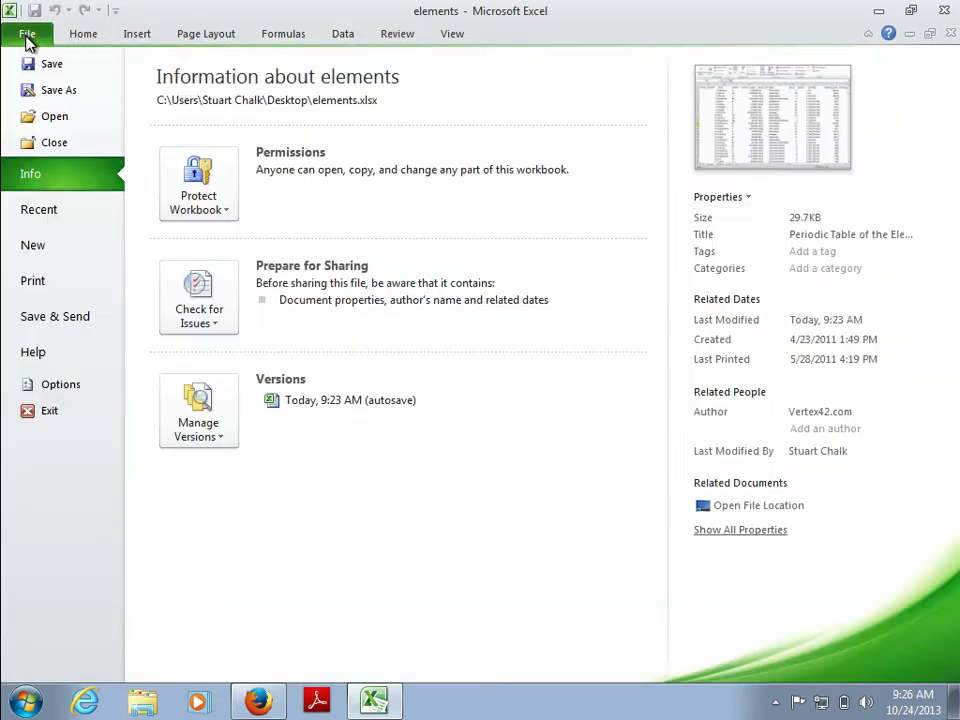
click(56, 92)
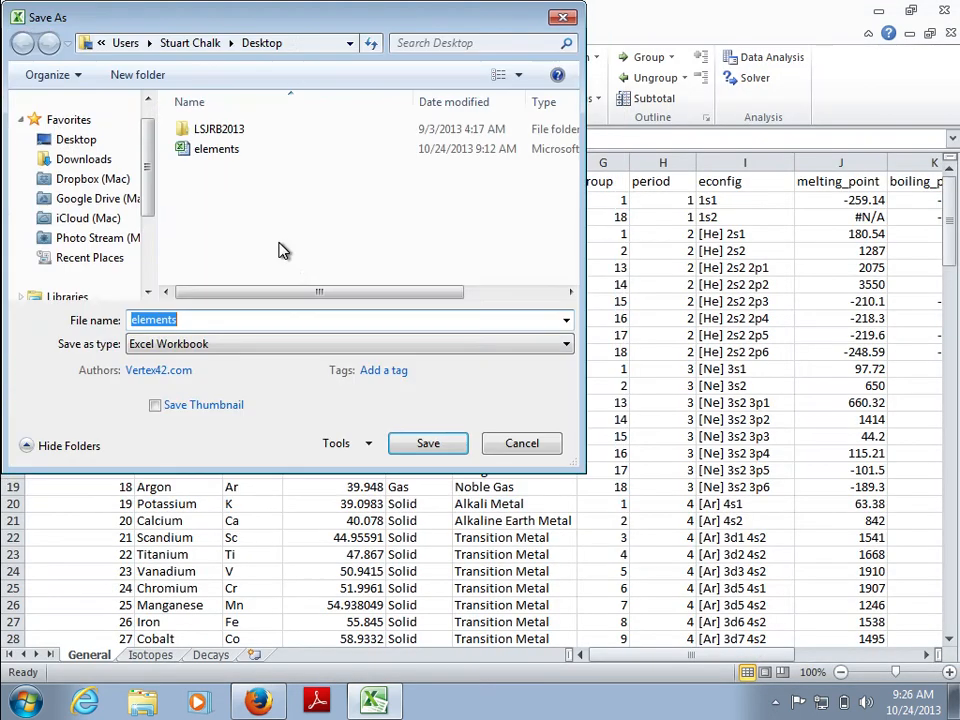
click(258, 353)
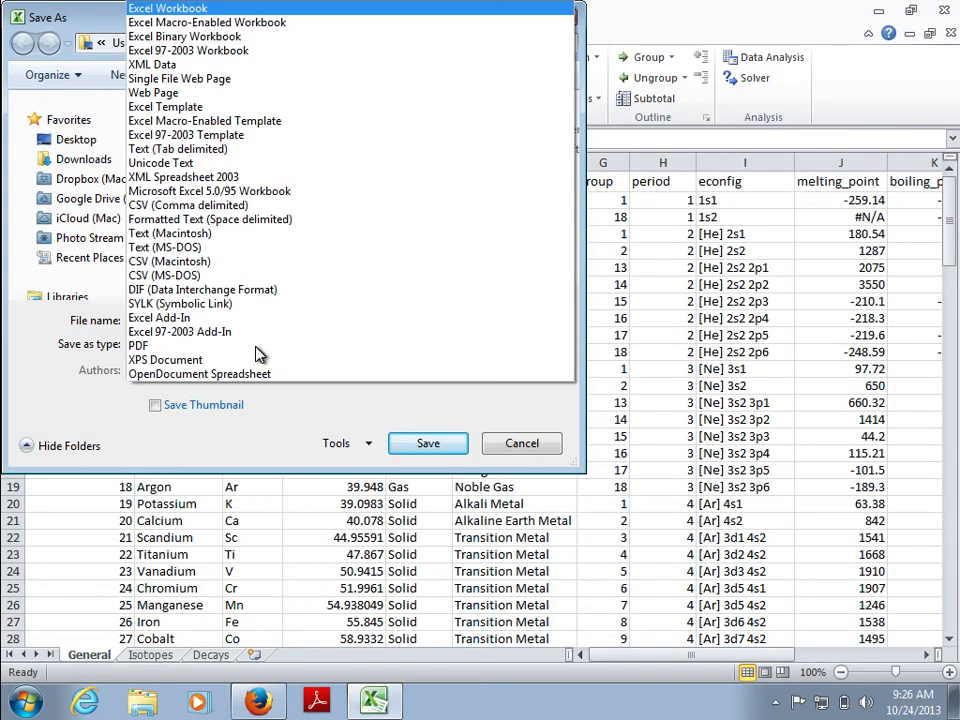
click(232, 150)
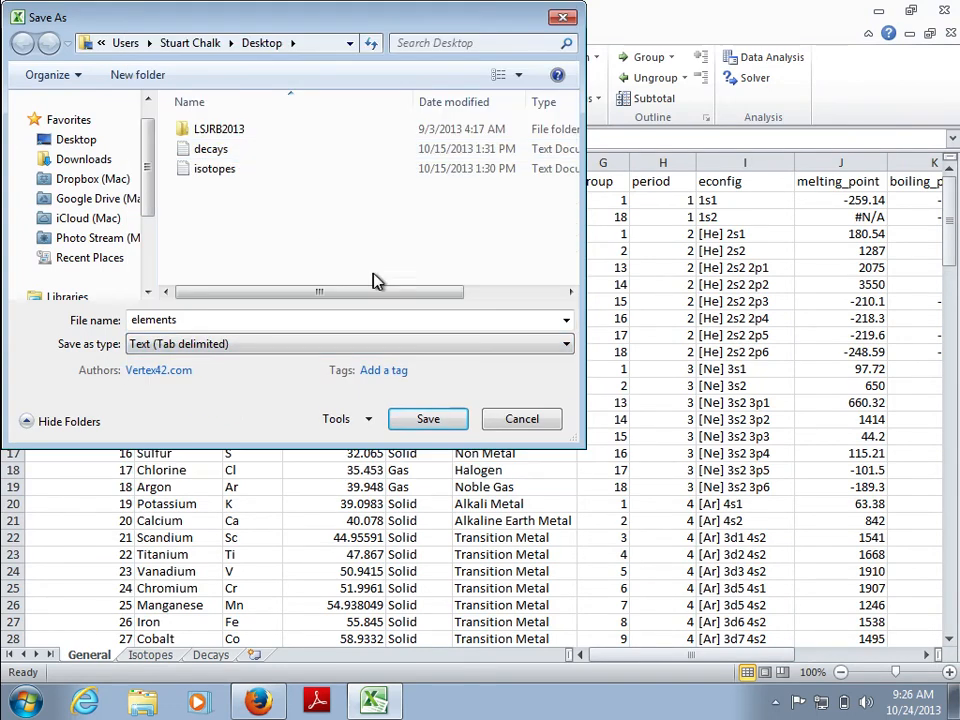
click(427, 424)
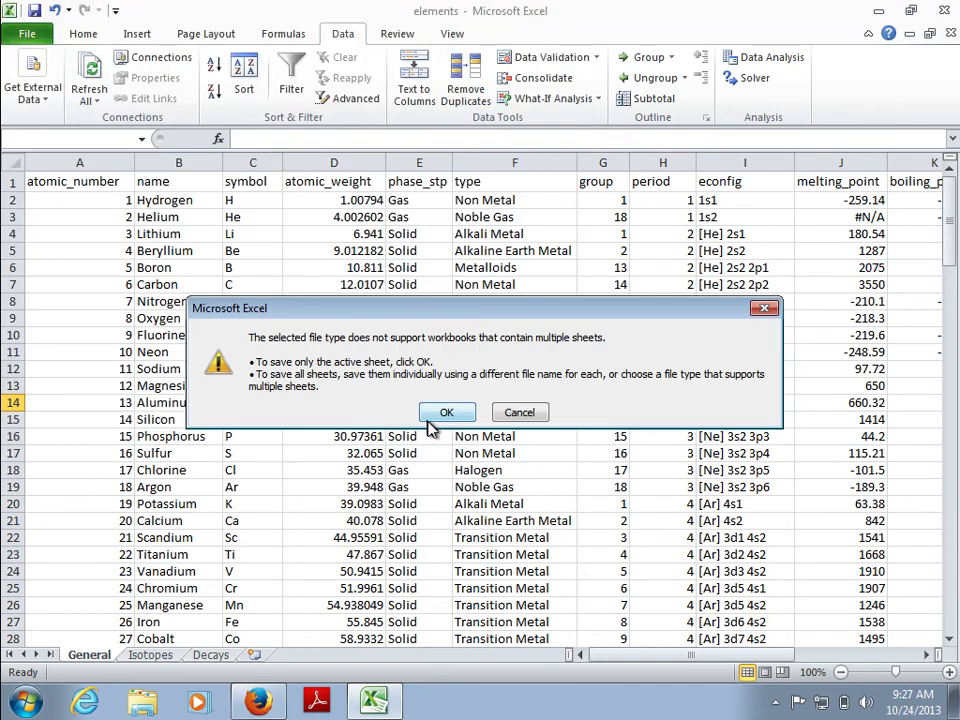
click(448, 414)
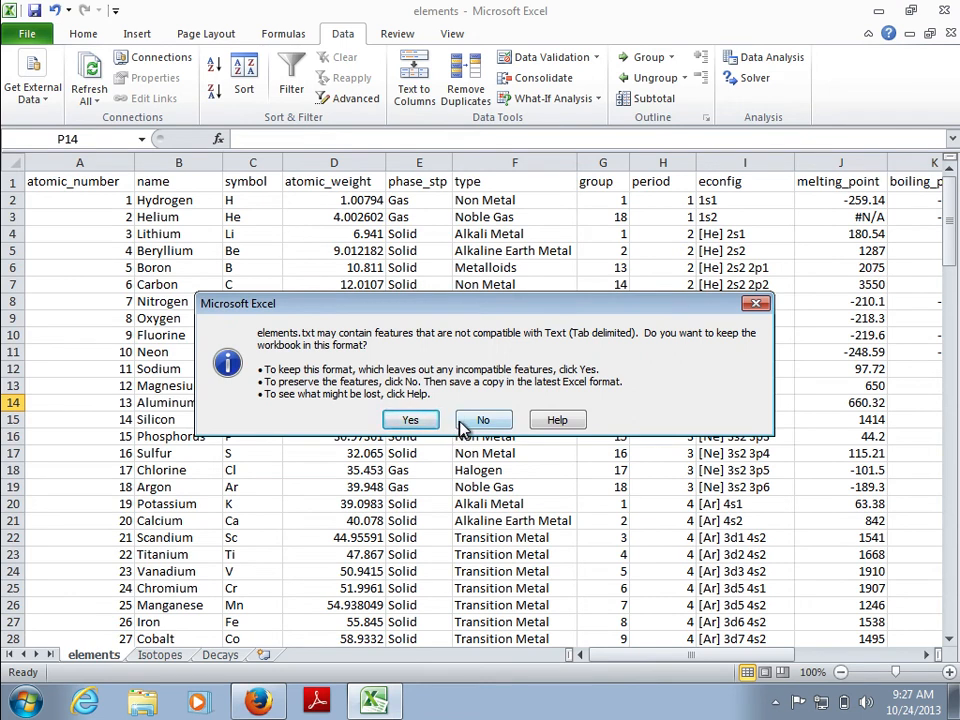
click(410, 420)
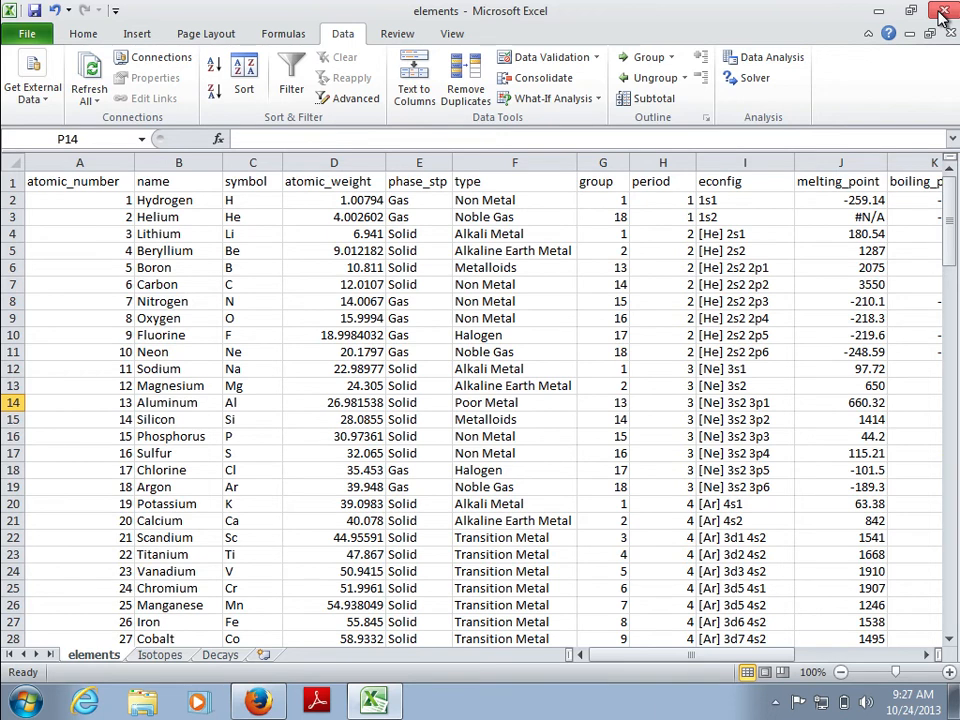
click(943, 12)
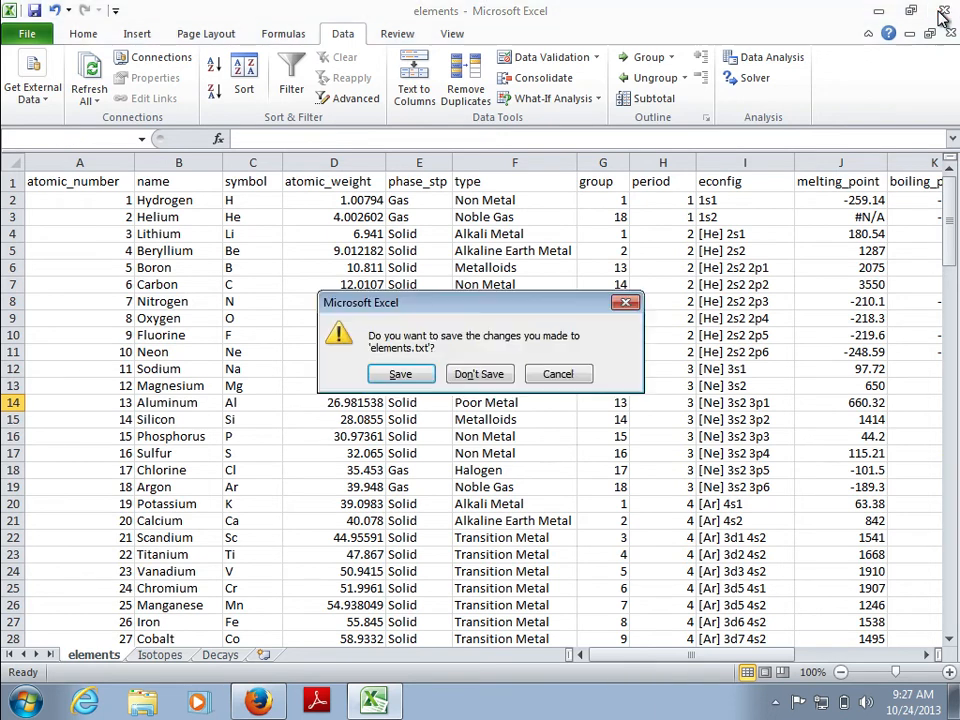
click(466, 376)
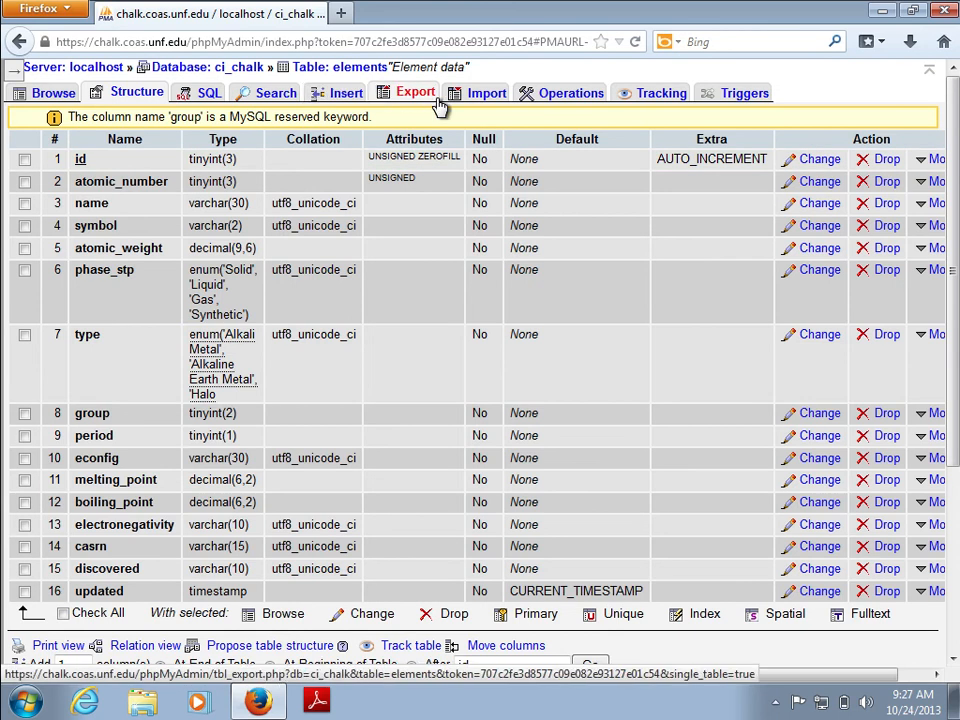
Step: On the elements table's Import page, choose elements.txt from the Desktop as the upload file
click(482, 94)
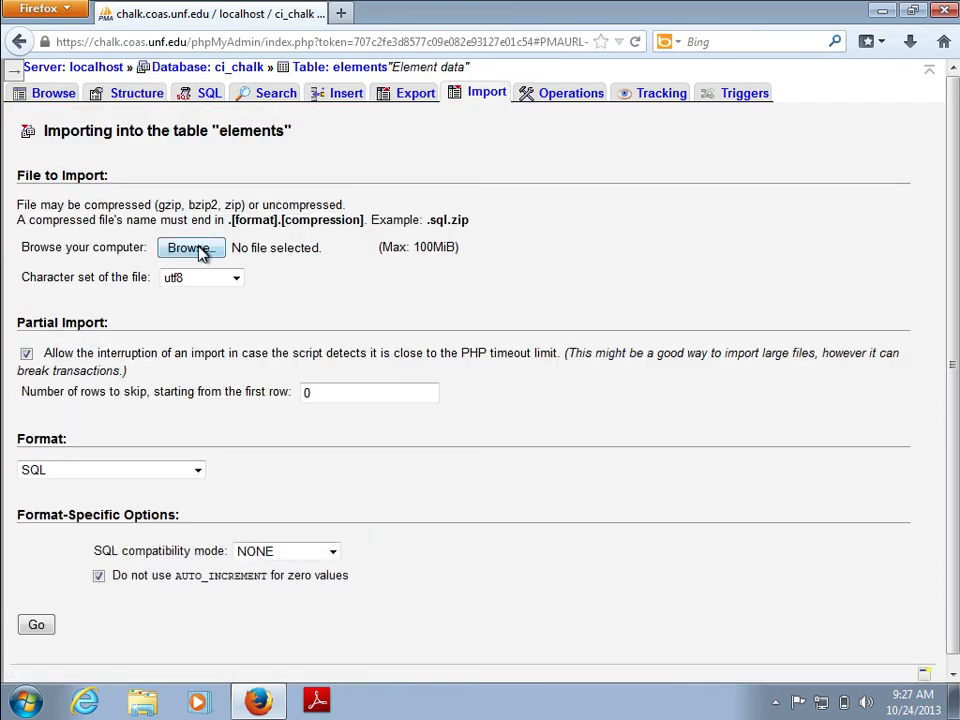
click(195, 249)
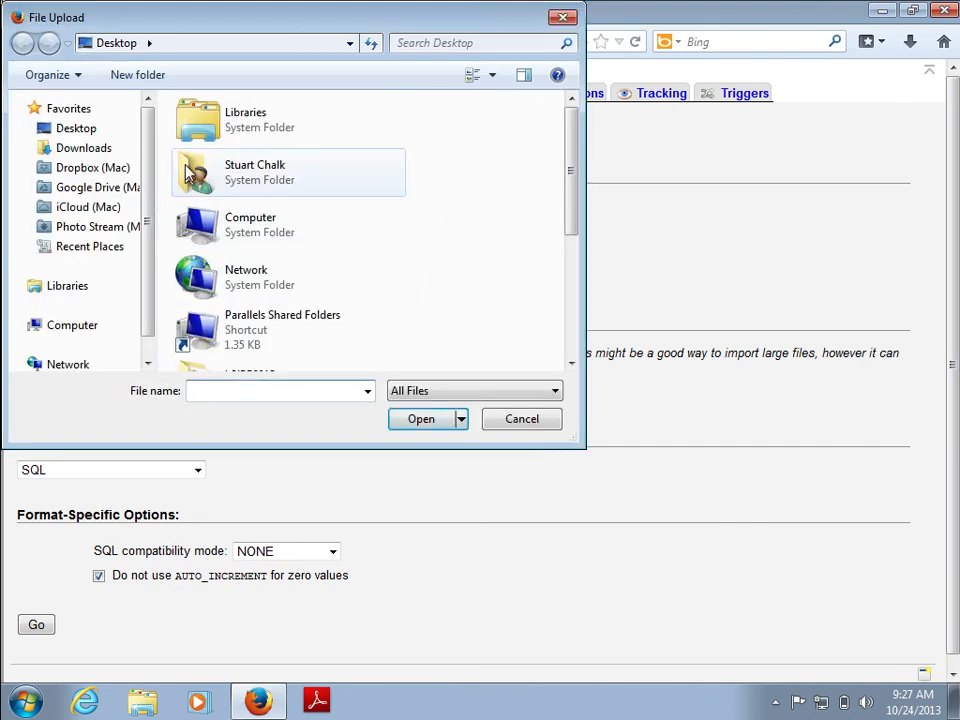
click(64, 130)
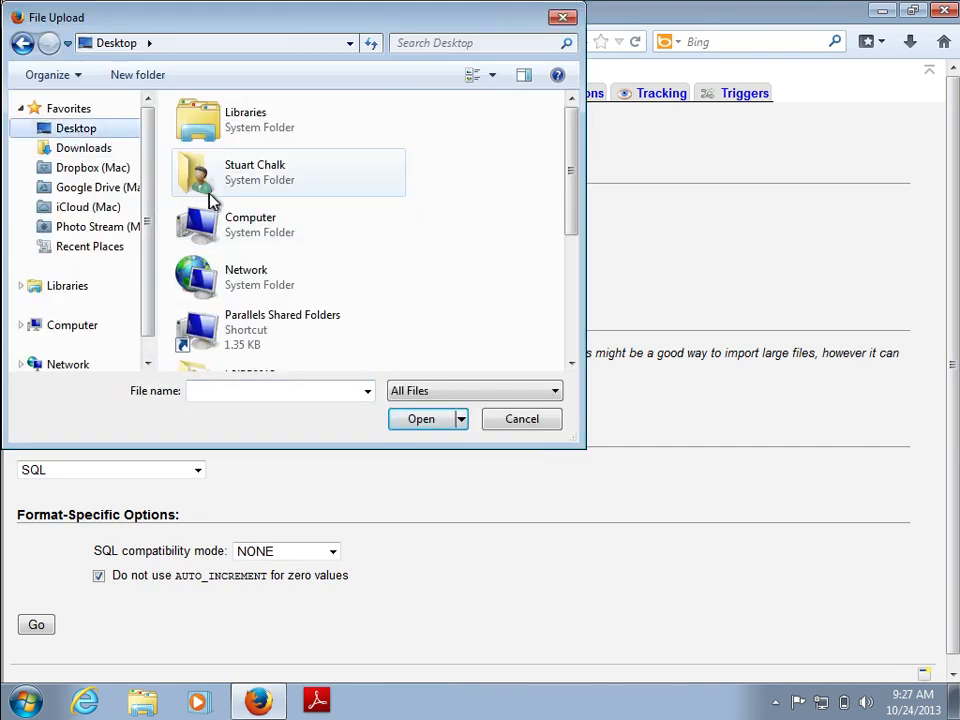
right_click(330, 263)
click(571, 279)
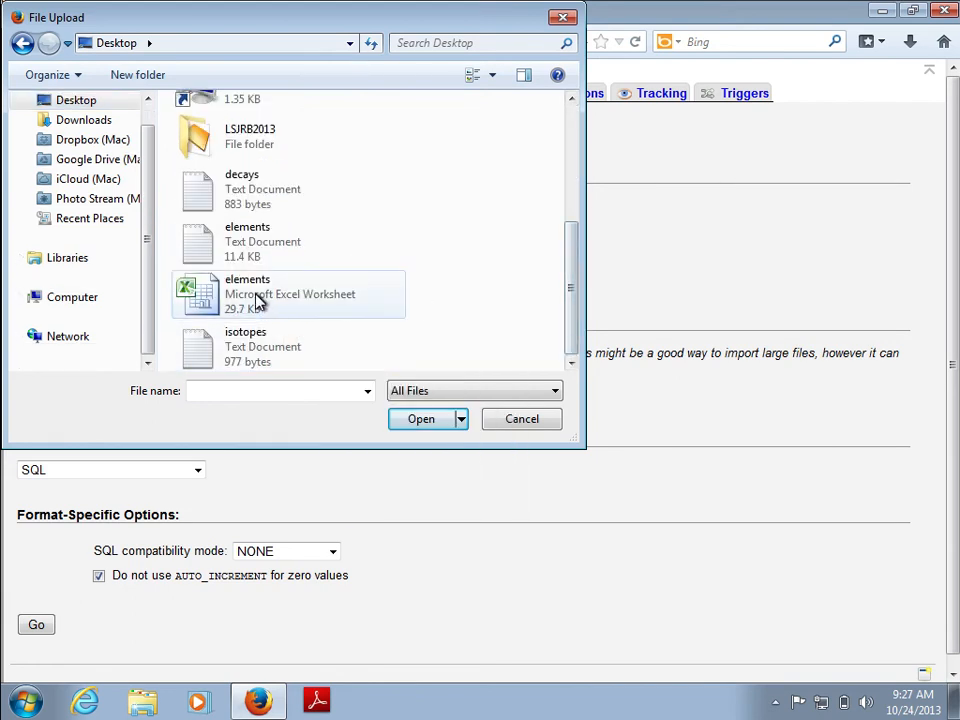
click(255, 242)
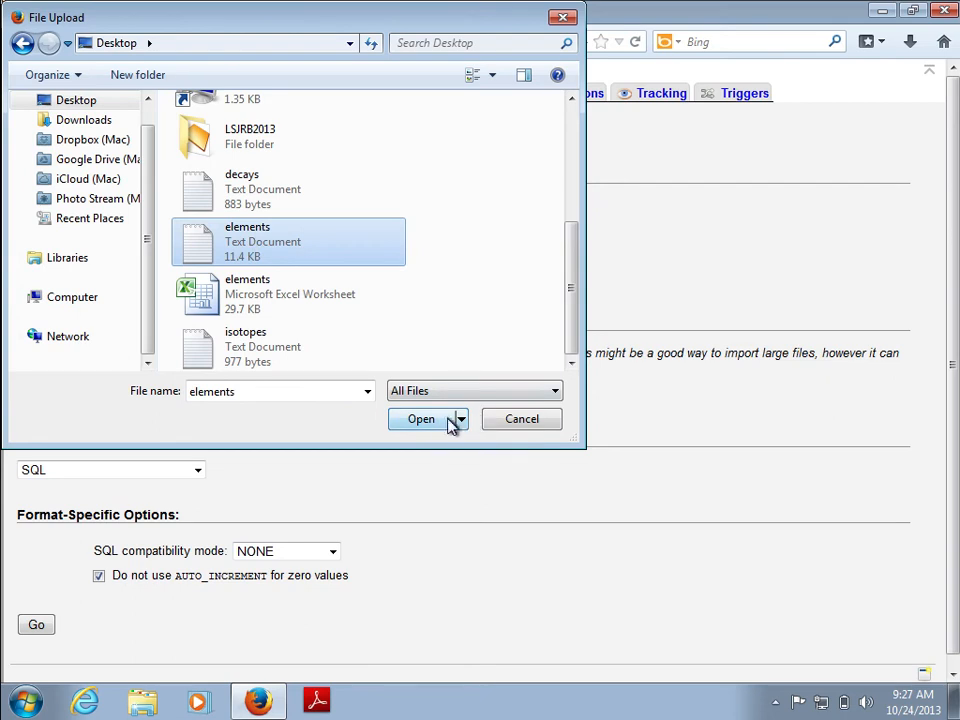
click(435, 419)
Step: Set the number of rows to skip to 1
click(322, 392)
key(BackSpace)
text(1)
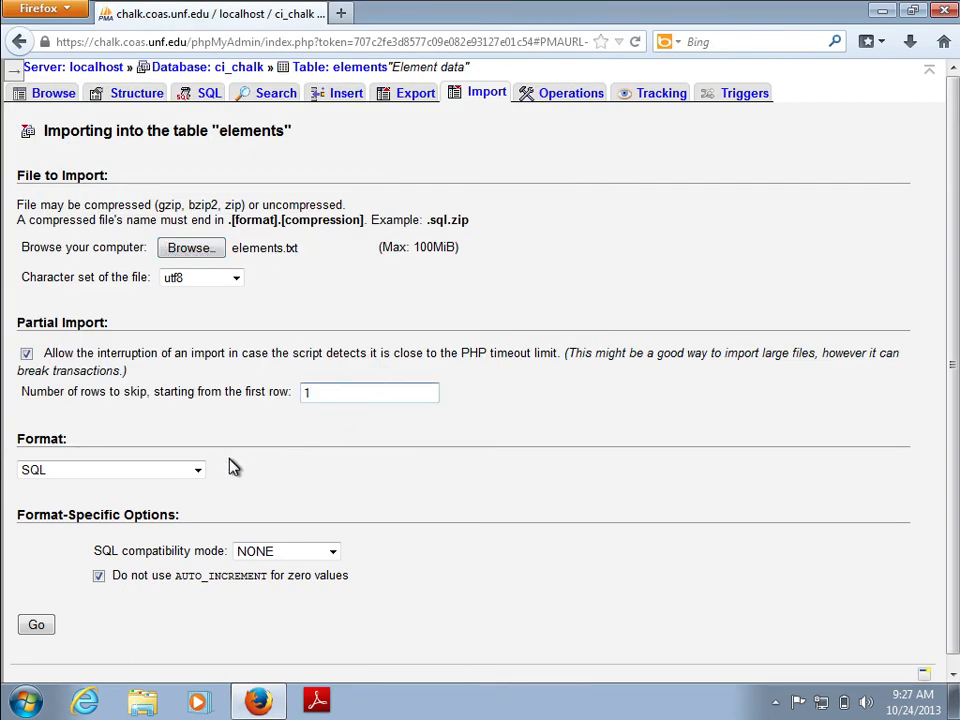
click(197, 473)
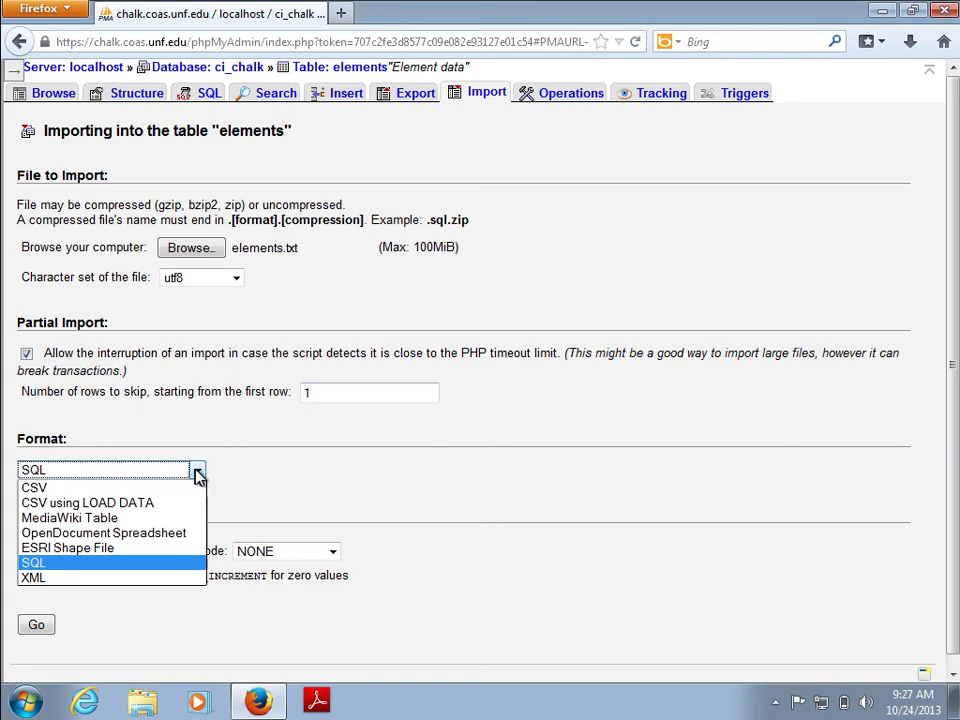
Step: Choose CSV import format with columns separated by \t, then minimize Firefox
click(93, 489)
scroll(330, 557, down, 3)
click(300, 430)
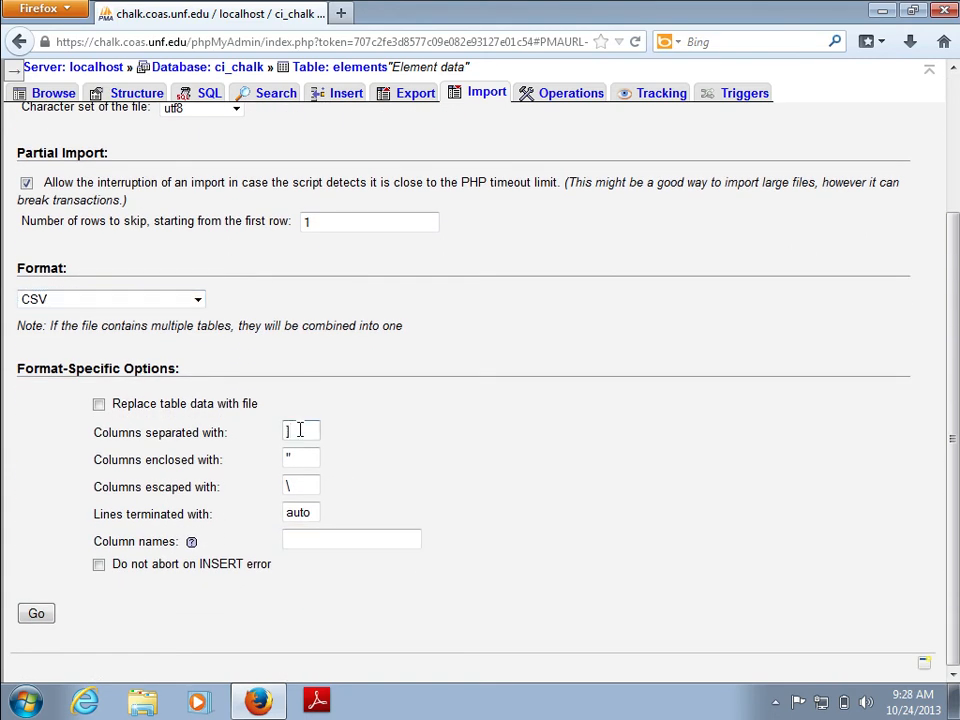
text(\t)
click(305, 539)
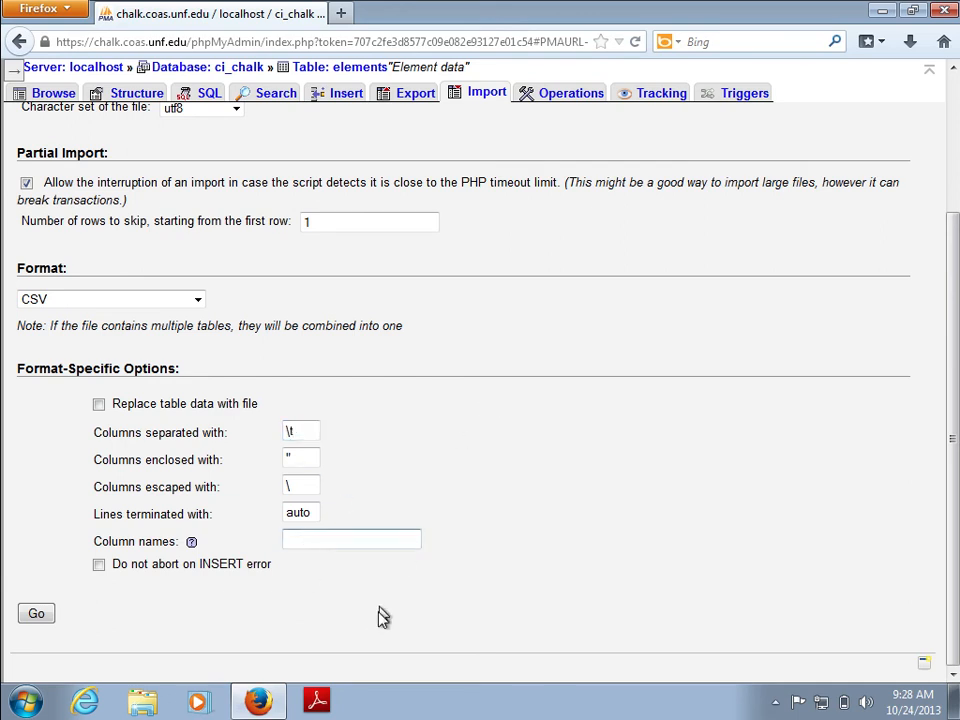
click(880, 12)
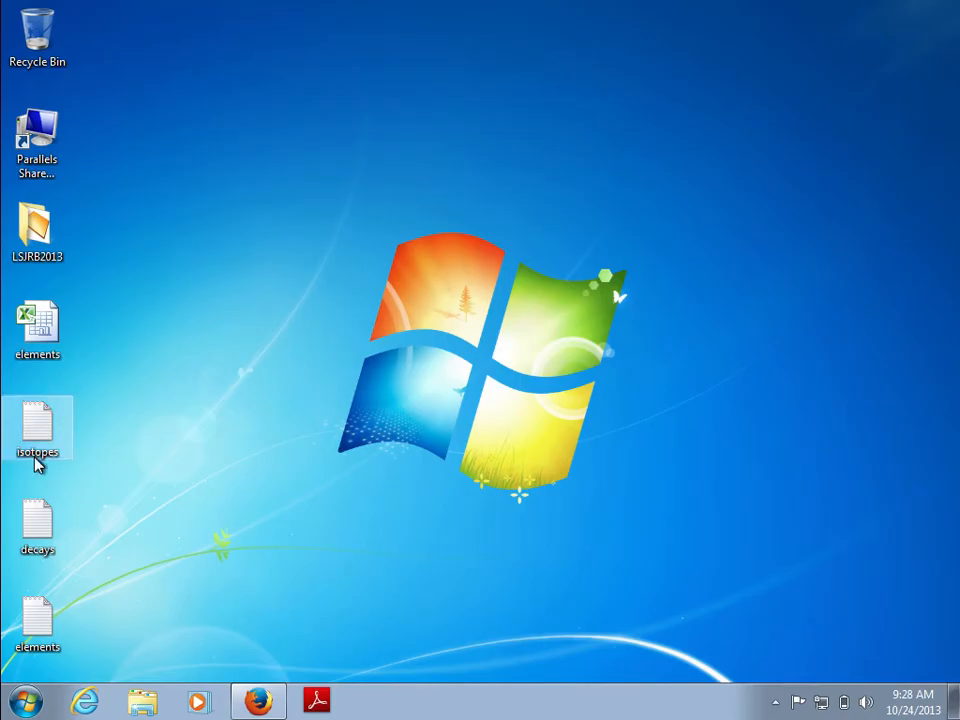
Step: Open elements.txt from the desktop in Notepad and select its column header line
double_click(35, 623)
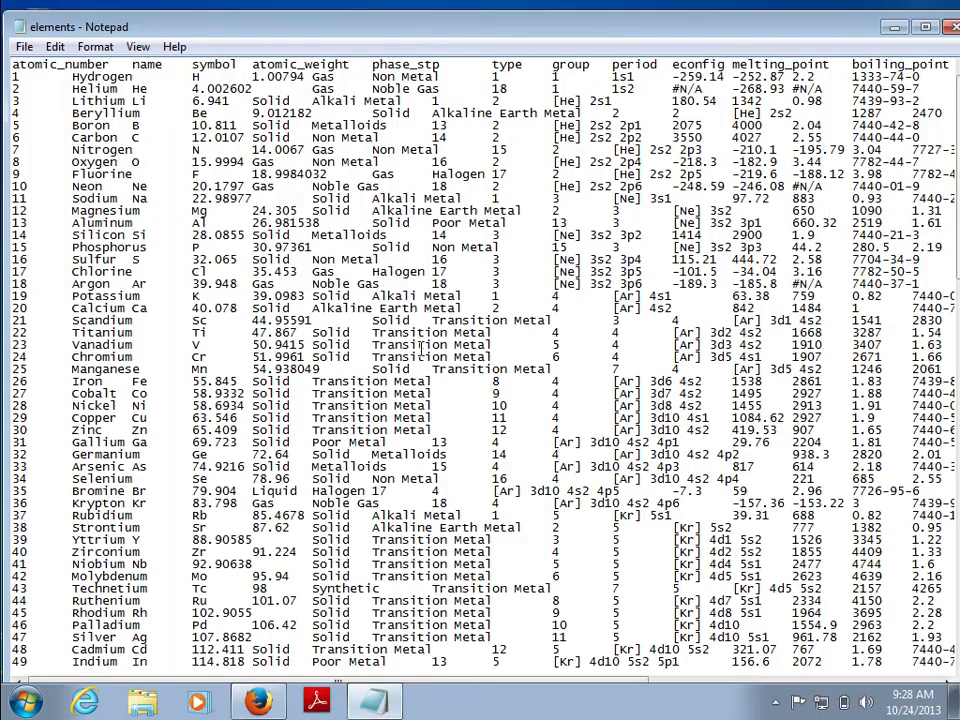
drag(13, 64, 856, 64)
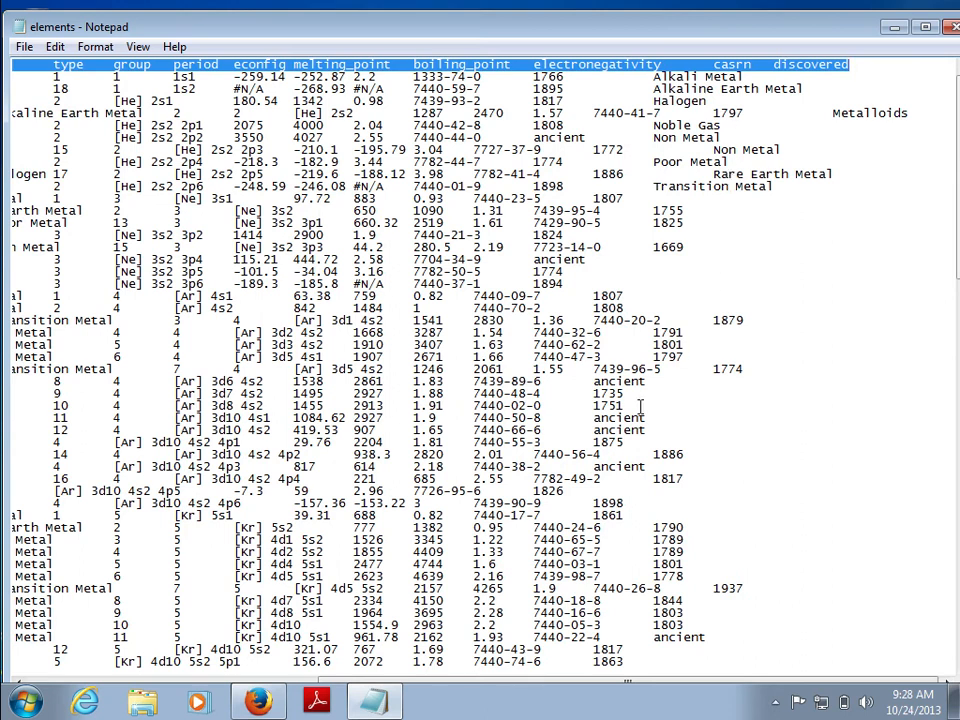
Step: Paste the header line into Column names and clean the gaps around electronegativity, casrn and discovered
click(258, 700)
click(349, 541)
key(ctrl+v)
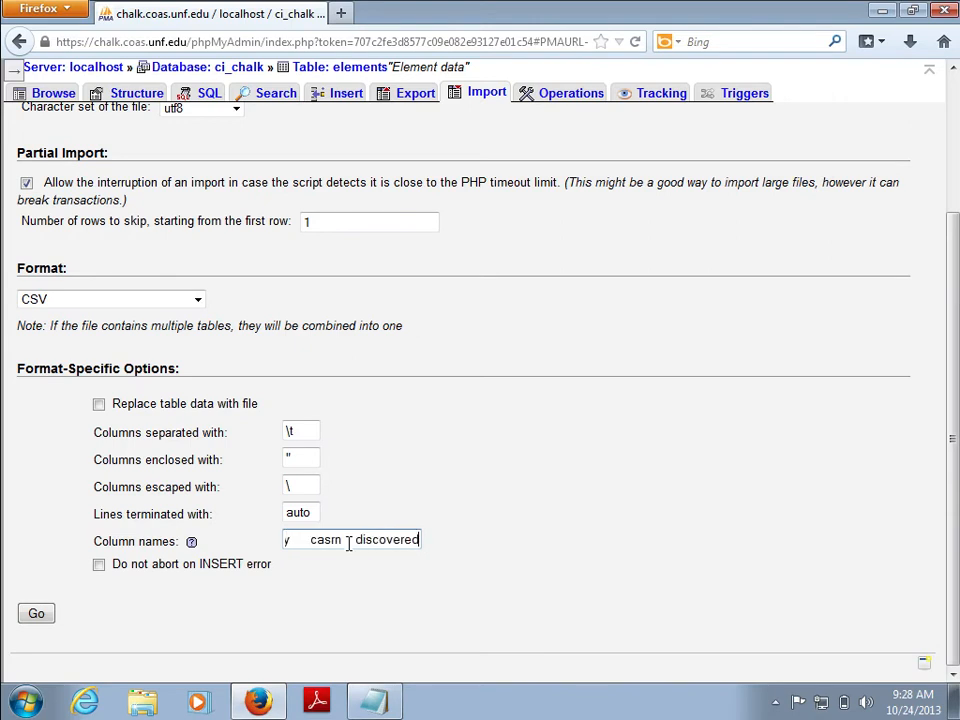
key(BackSpace)
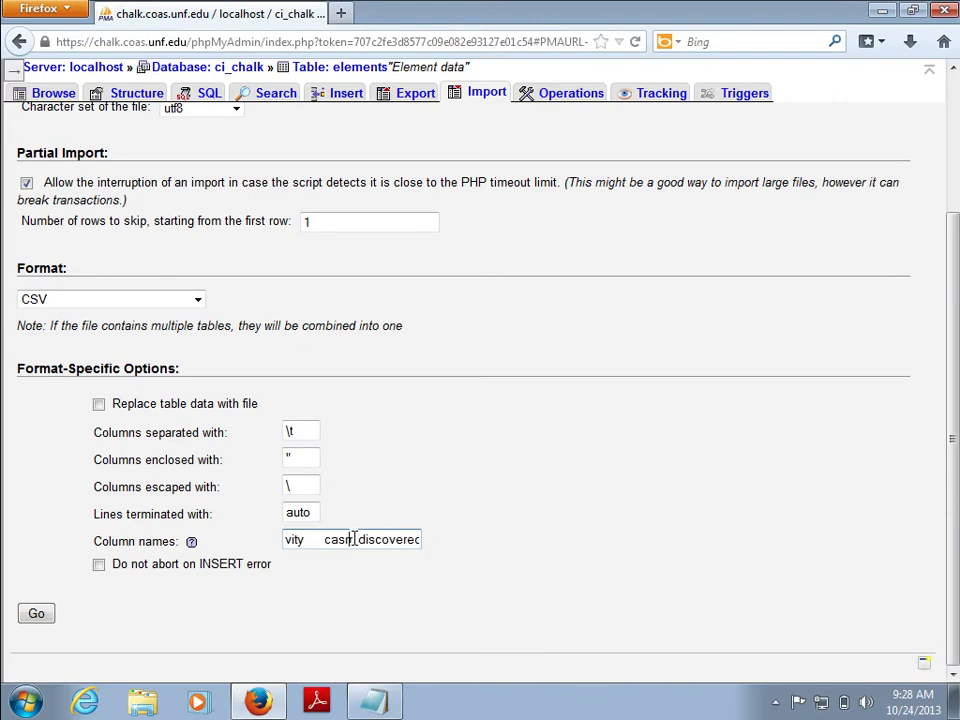
key(BackSpace)
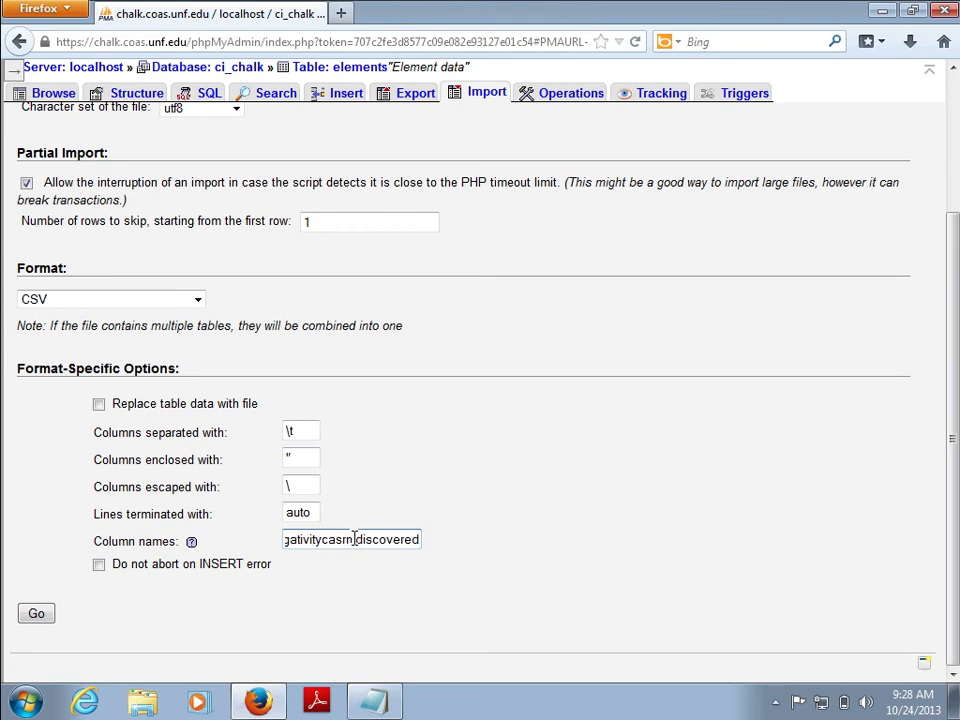
key(Left)
key(Left)
key(Left)
key(Left)
key(Left)
key(Left)
key(Left)
key(Left)
key(Left)
key(Left)
text(t)
key(Delete)
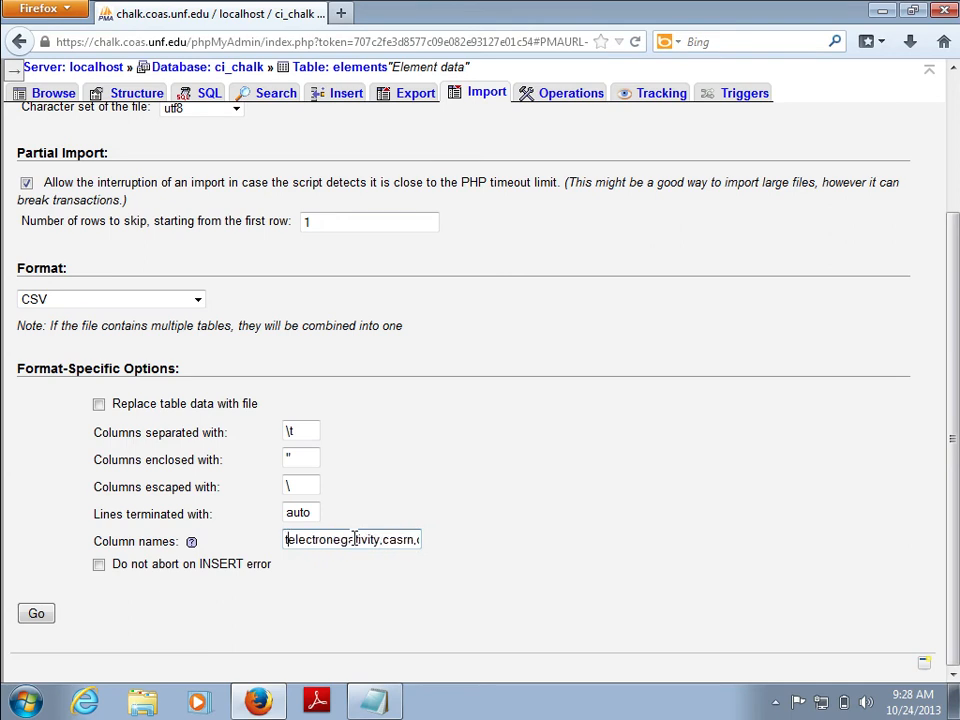
key(Left)
key(Left)
key(Left)
key(Left)
key(Left)
key(Left)
key(Left)
key(Left)
key(Left)
key(Left)
key(Left)
key(Left)
key(BackSpace)
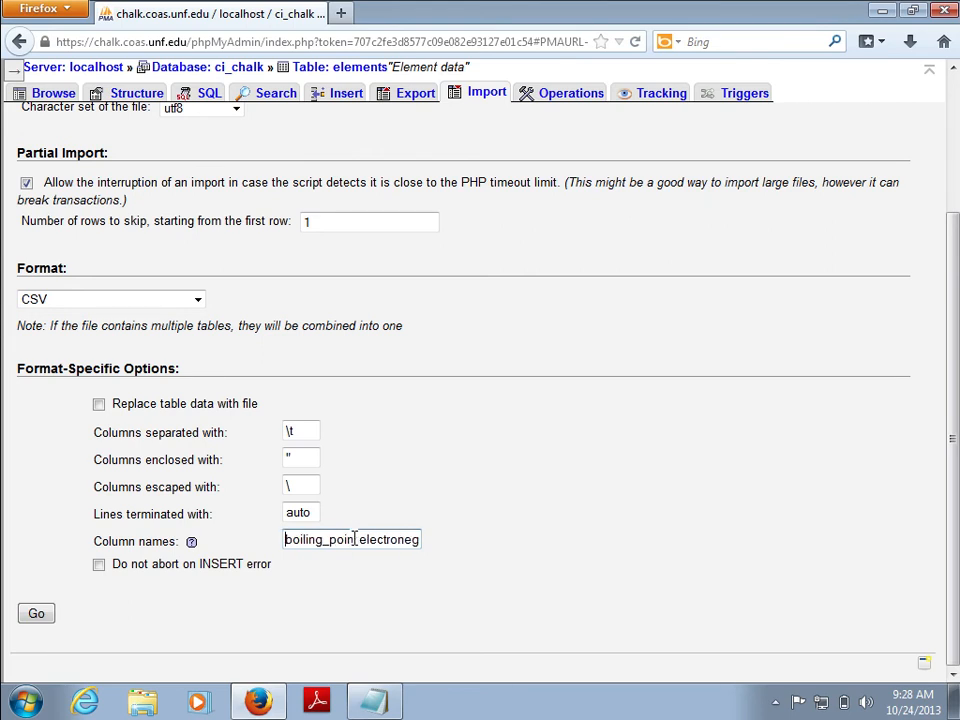
key(Left)
key(Left)
key(Left)
key(Left)
key(Left)
key(Left)
key(Left)
key(Left)
key(Left)
key(Left)
key(Left)
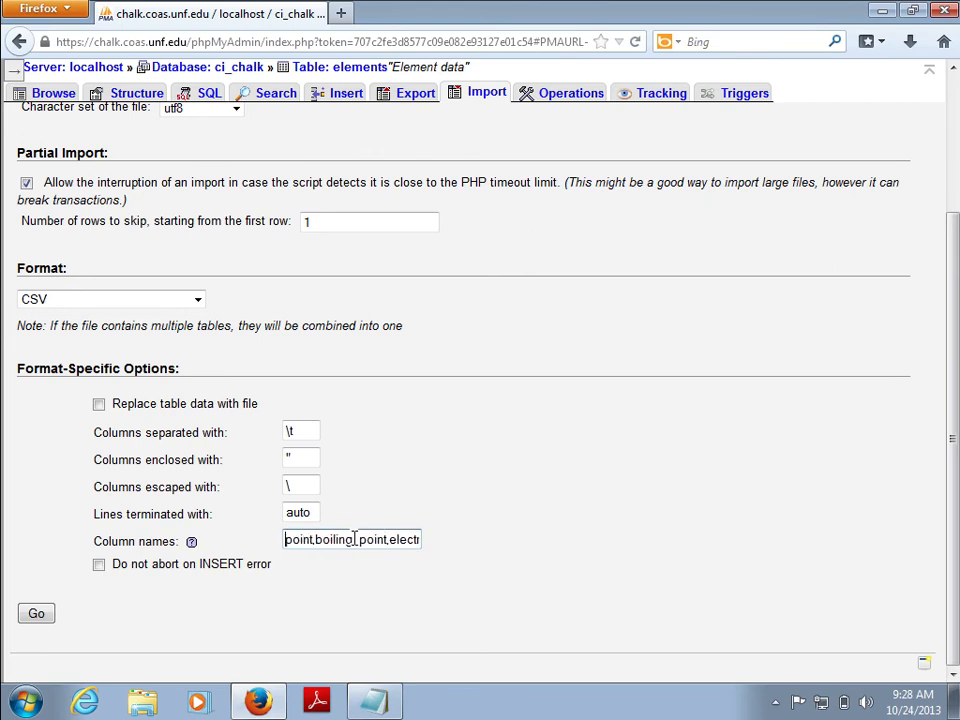
key(Left)
key(Left)
key(Left)
key(Left)
key(Left)
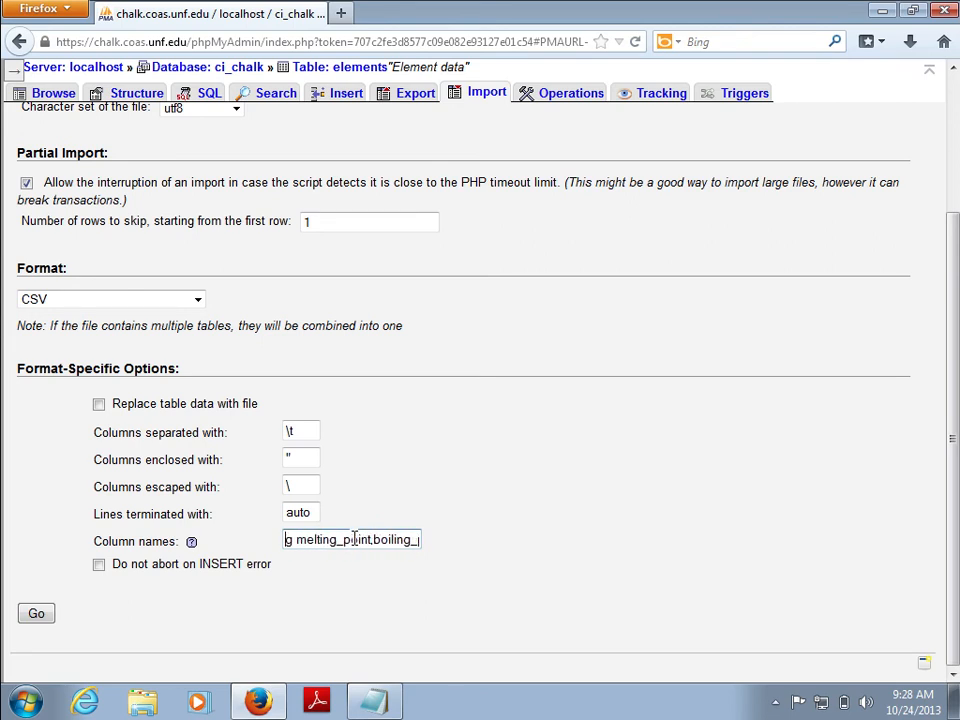
Step: Replace the tabs before melting_point, period, group and after symbol, name and atomic_number with commas
key(BackSpace)
text(,)
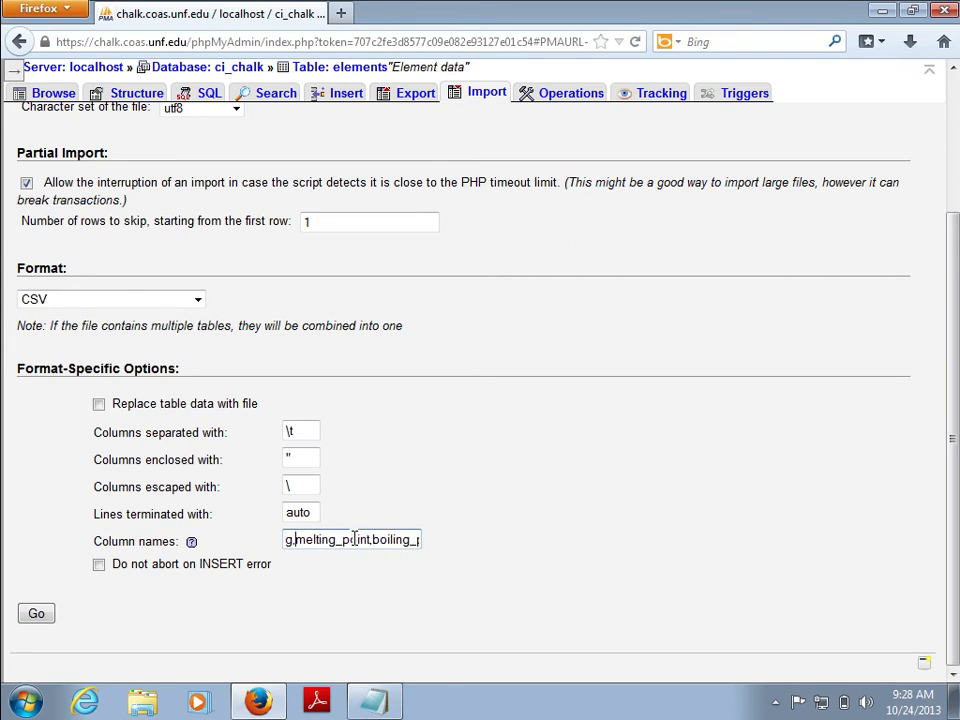
key(Left)
key(Left)
key(Left)
key(Left)
key(Left)
key(Left)
key(Left)
key(Left)
key(Left)
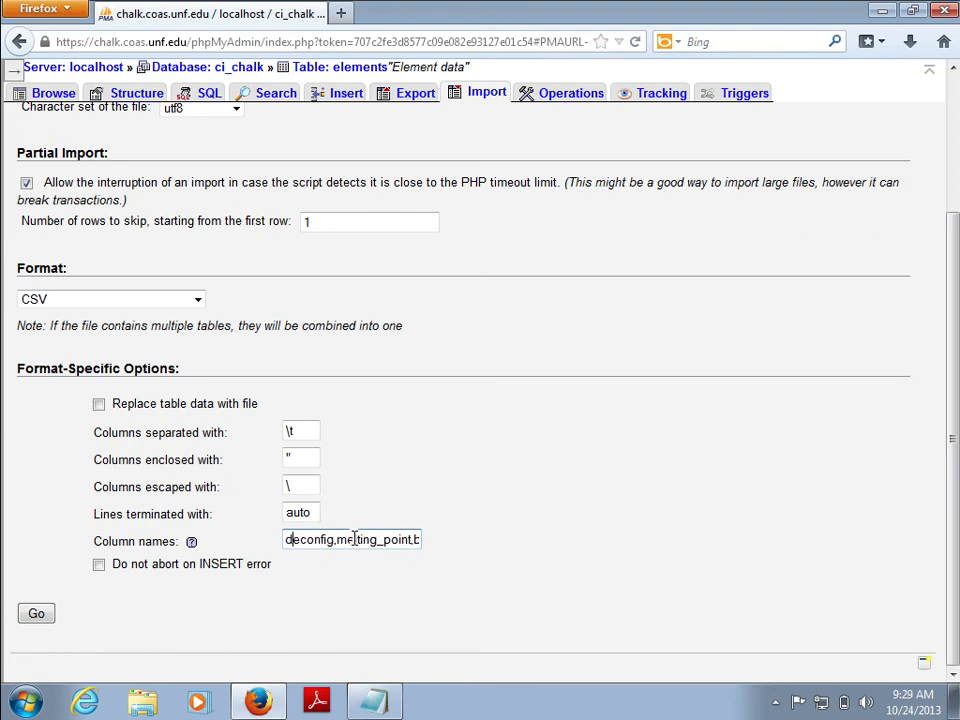
key(Left)
key(Left)
key(Left)
key(Left)
key(Left)
key(Left)
key(Left)
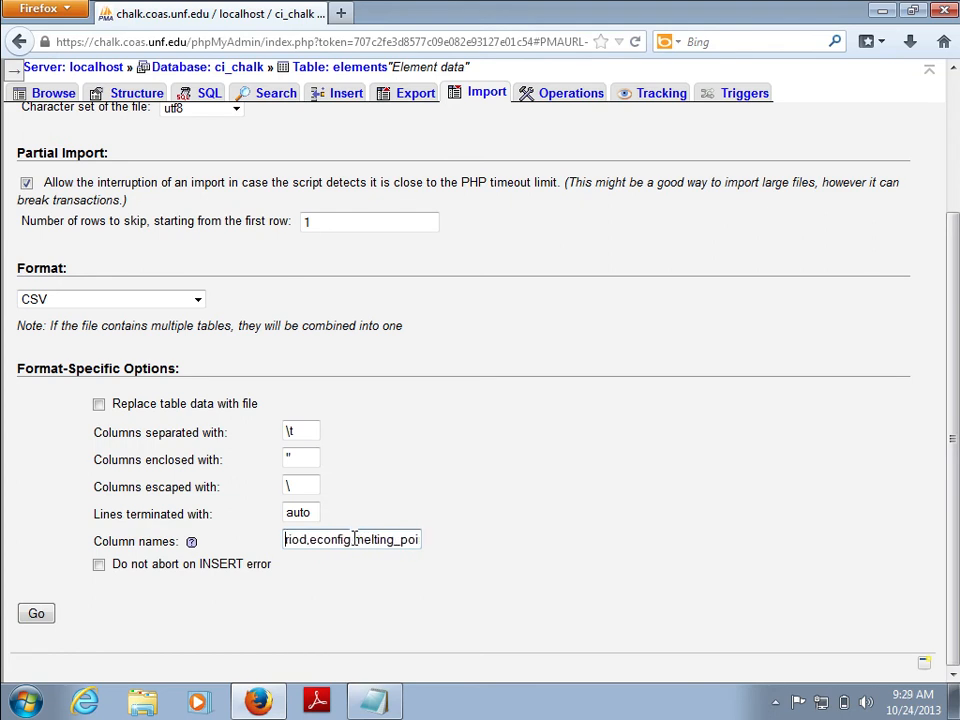
key(BackSpace)
text(,period,econf)
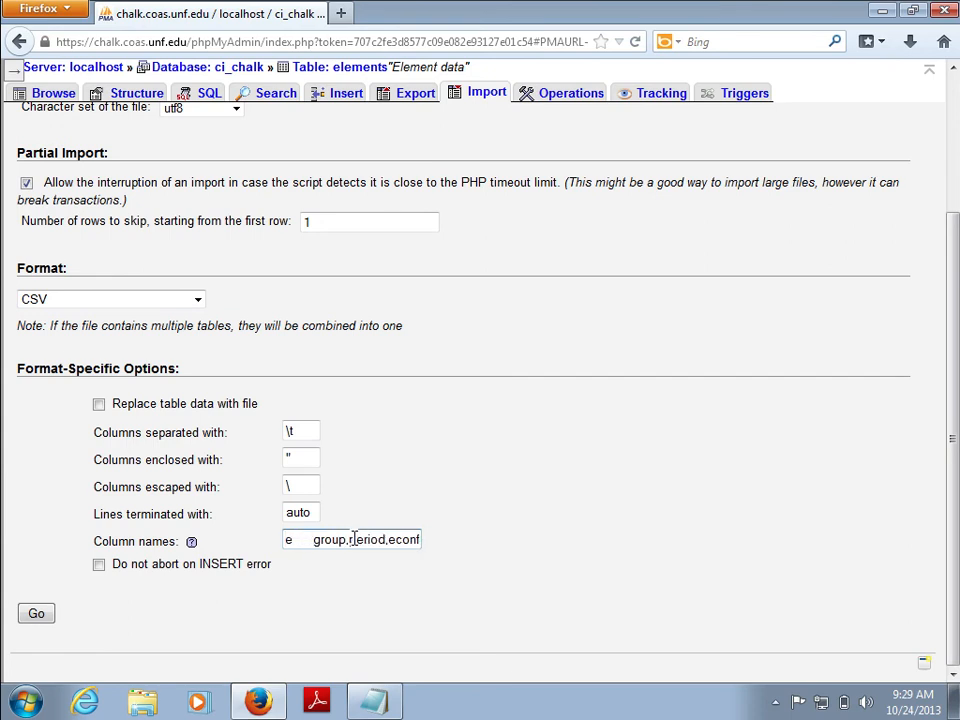
key(BackSpace)
text(,phase_stp,)
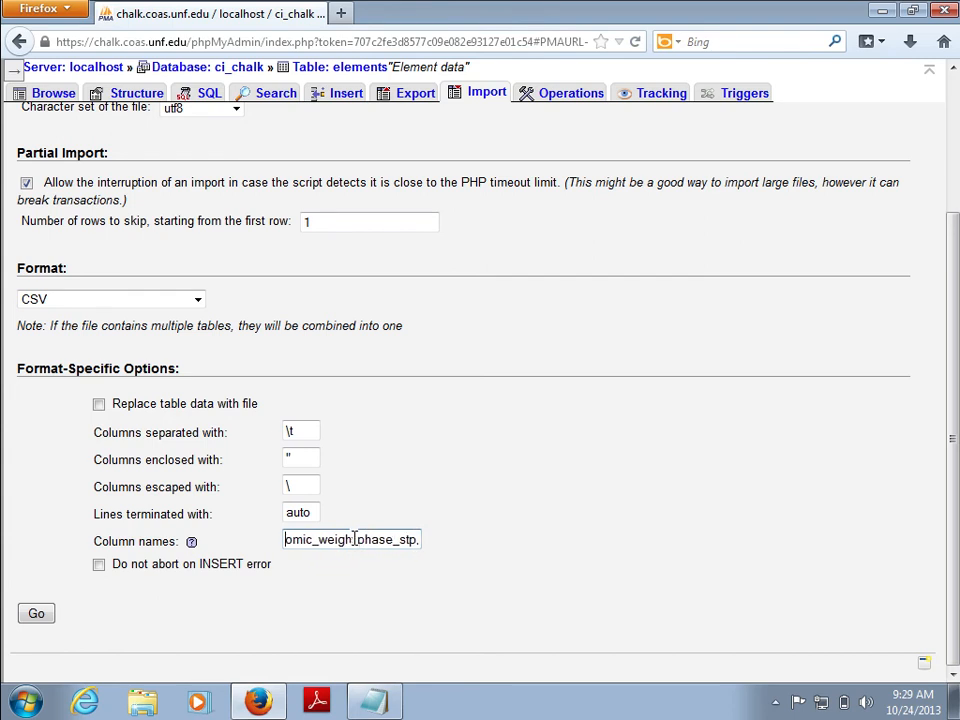
key(BackSpace)
text(,)
key(Left)
key(Left)
key(Left)
key(Left)
key(Left)
key(Left)
key(Left)
key(Left)
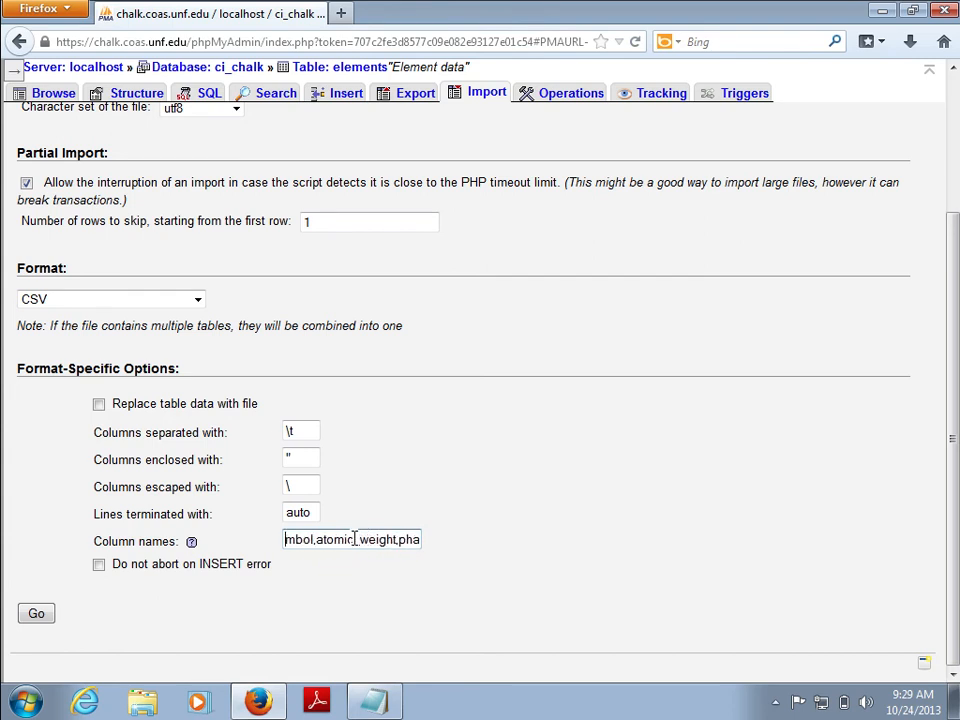
key(Delete)
text(,)
key(Left)
key(Left)
key(Left)
key(Left)
key(Left)
text(r,)
key(Left)
key(Left)
key(Left)
key(Left)
key(Left)
key(Left)
key(Left)
key(Left)
key(Left)
key(Left)
key(Left)
key(Left)
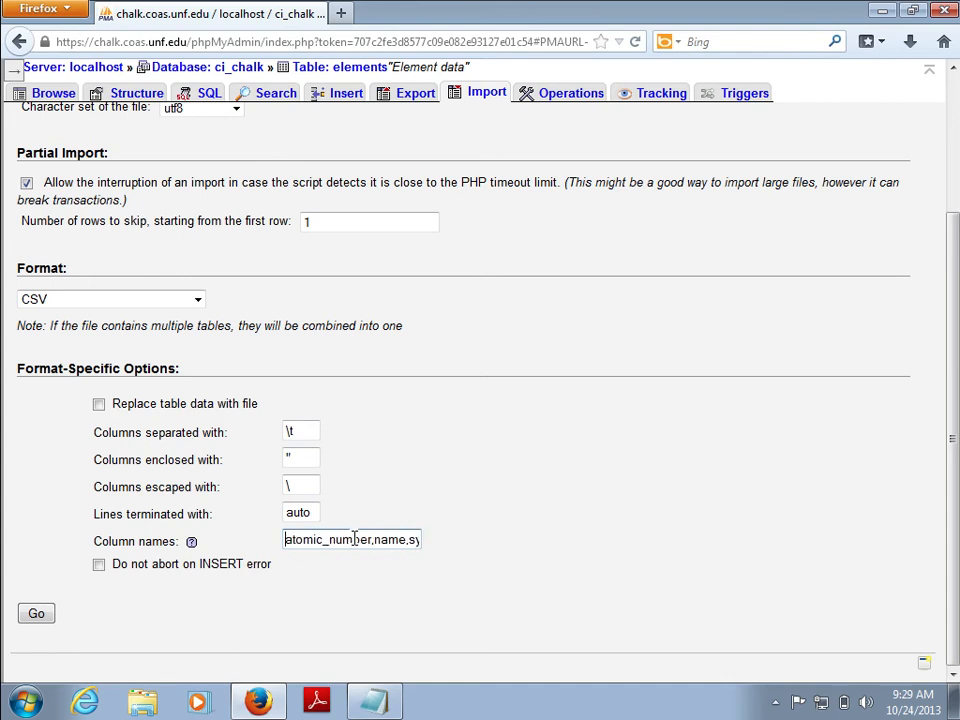
Step: In elements.txt, remove the stray Alkali Metal, Alkaline Earth Metal and Halogen labels after the years
click(372, 703)
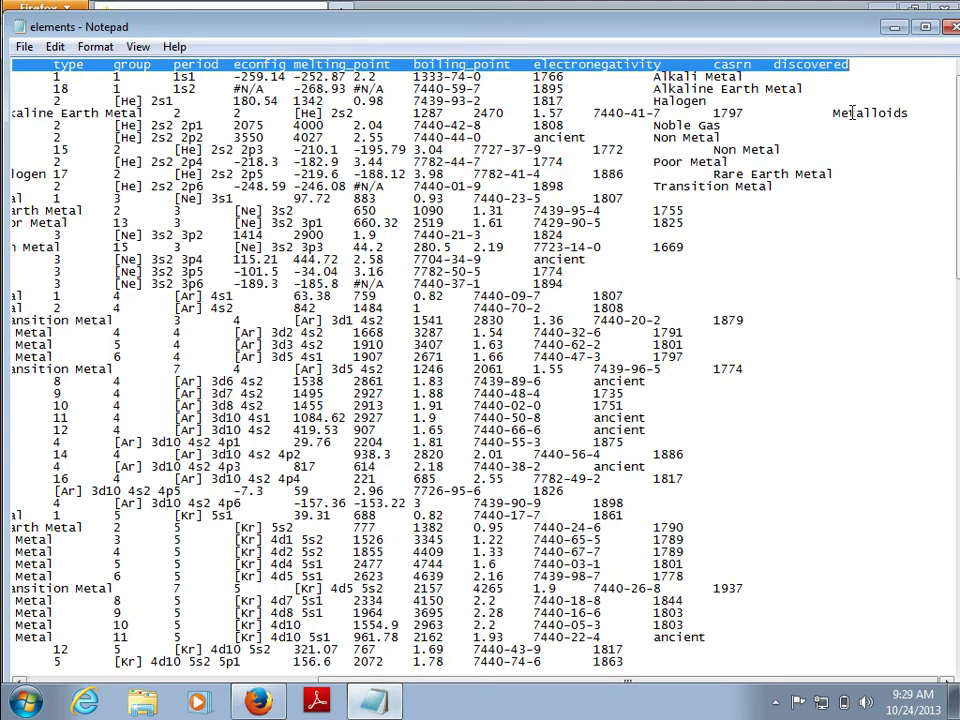
double_click(697, 76)
click(745, 77)
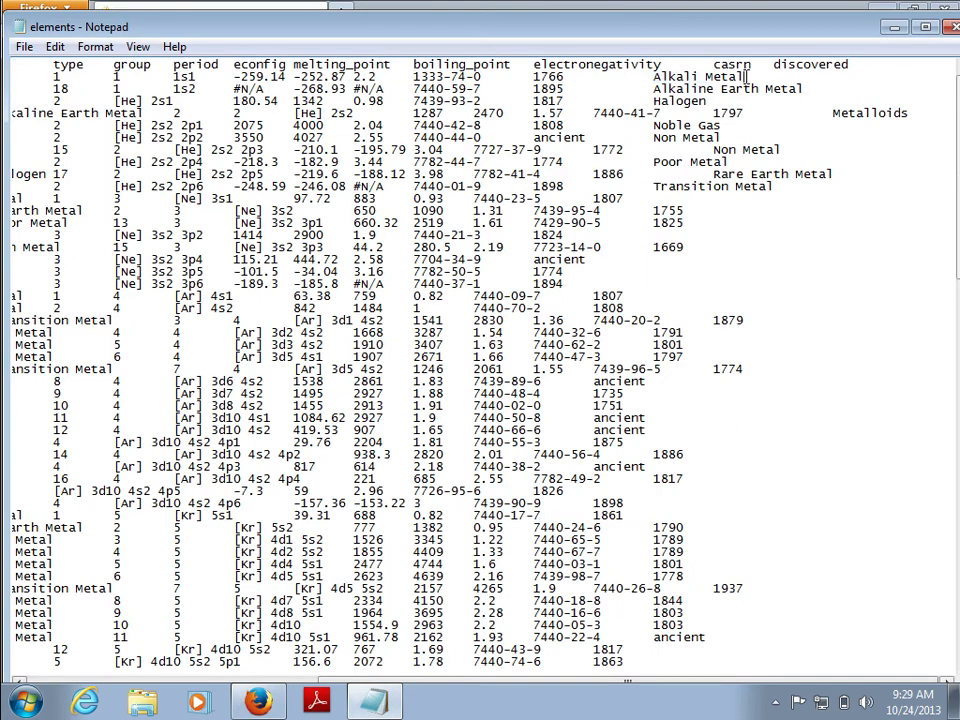
key(BackSpace)
key(BackSpace)
key(BackSpace)
drag(803, 88, 575, 90)
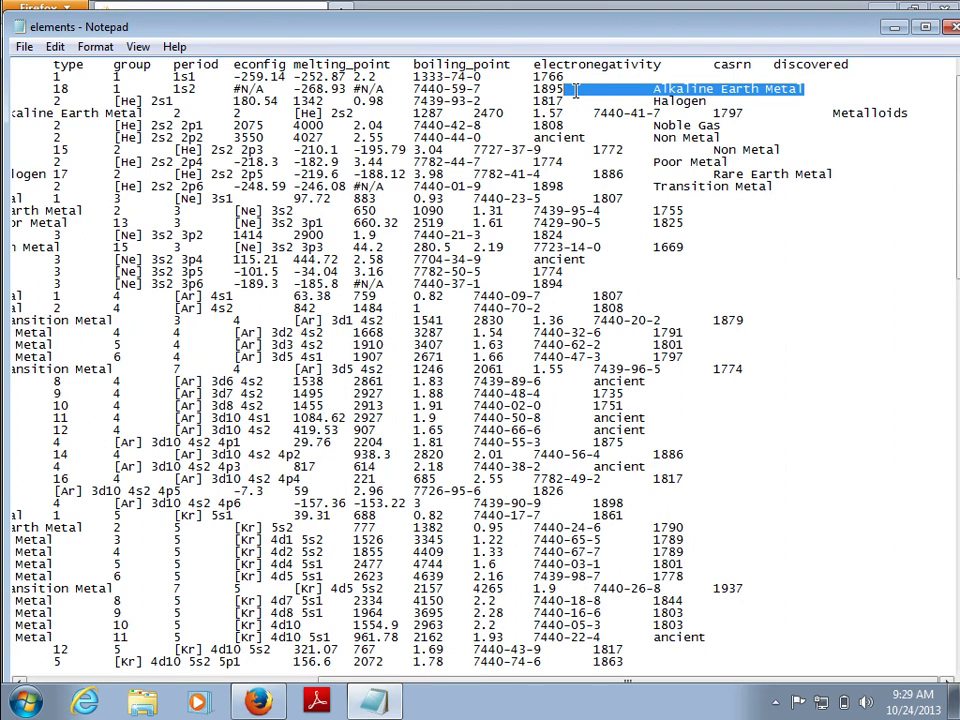
key(Delete)
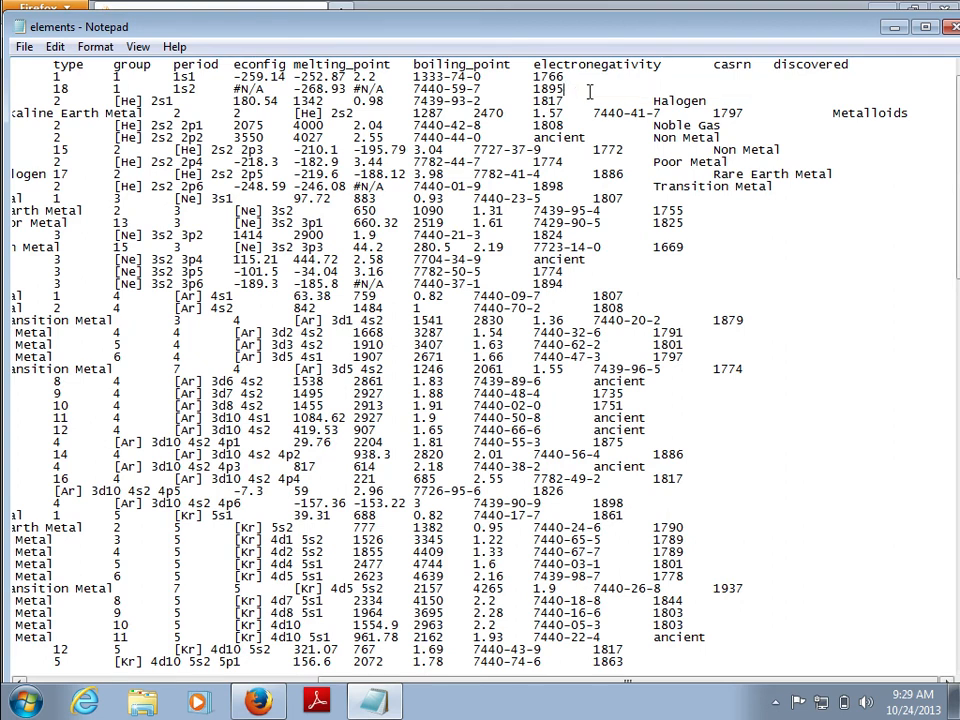
drag(710, 100, 571, 101)
key(Delete)
Step: Delete the trailing Metalloids, Noble Gas and Non Metal labels after 1797, 1808 and ancient
click(800, 122)
key(shift+Home)
click(752, 113)
key(shift+End)
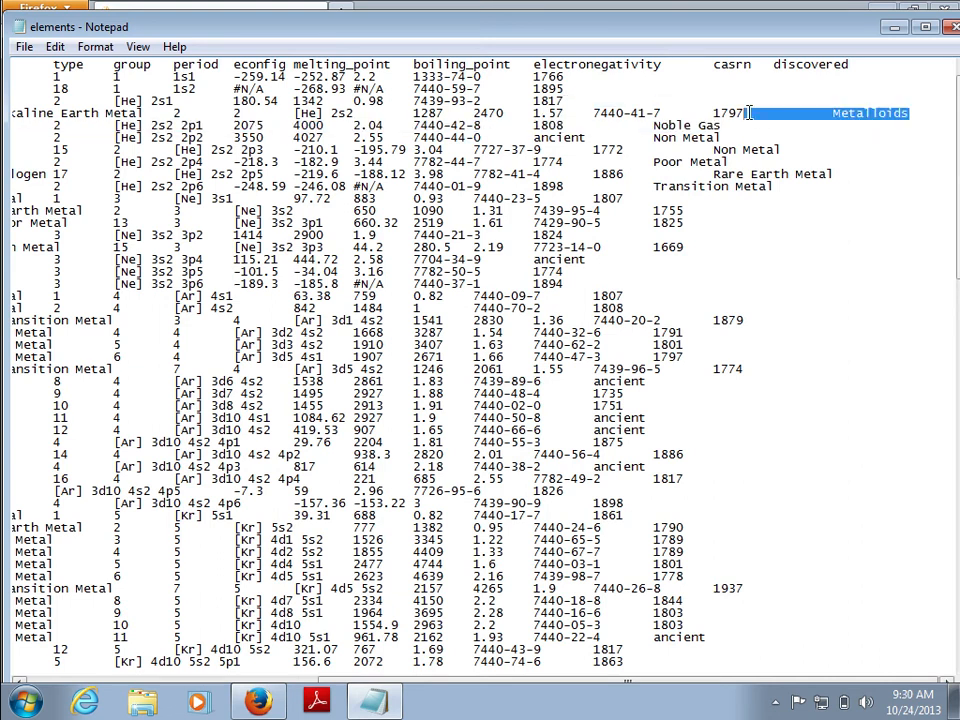
key(Delete)
drag(730, 128, 577, 125)
key(Delete)
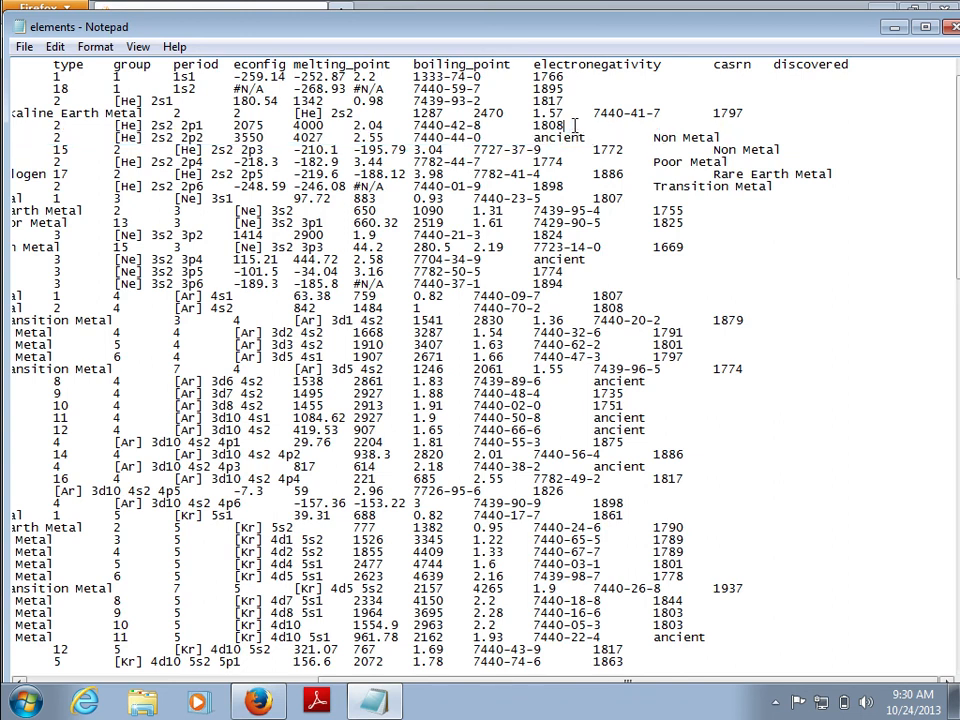
drag(730, 137, 587, 138)
key(Delete)
Step: Delete the trailing Non Metal, Poor Metal, Rare Earth Metal and Transition Metal labels
drag(795, 147, 633, 147)
key(Delete)
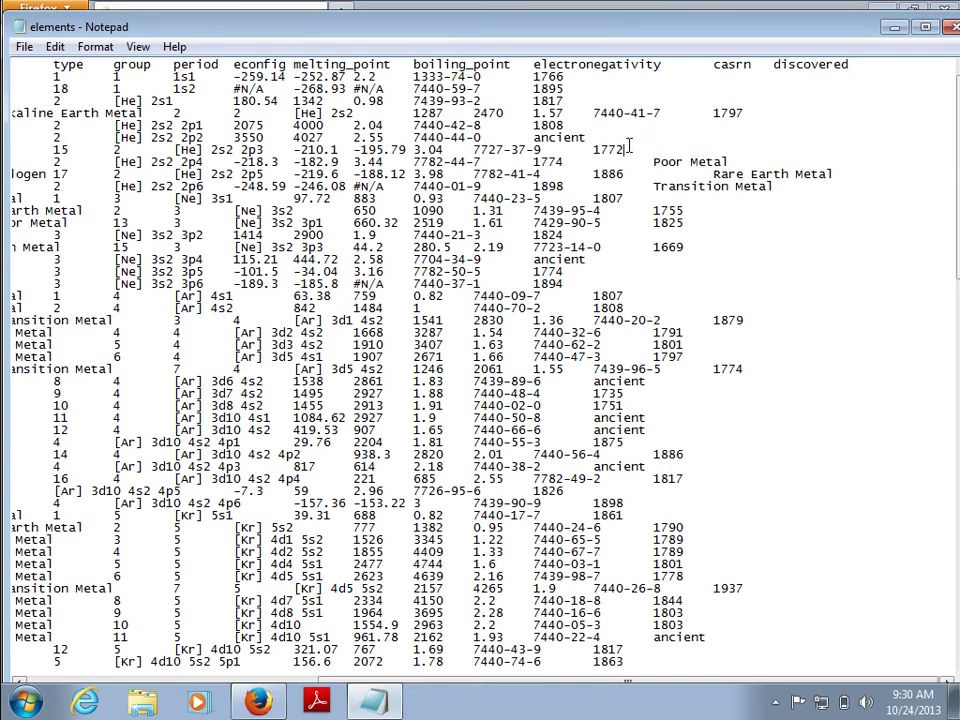
drag(730, 161, 564, 163)
key(Delete)
drag(838, 174, 635, 174)
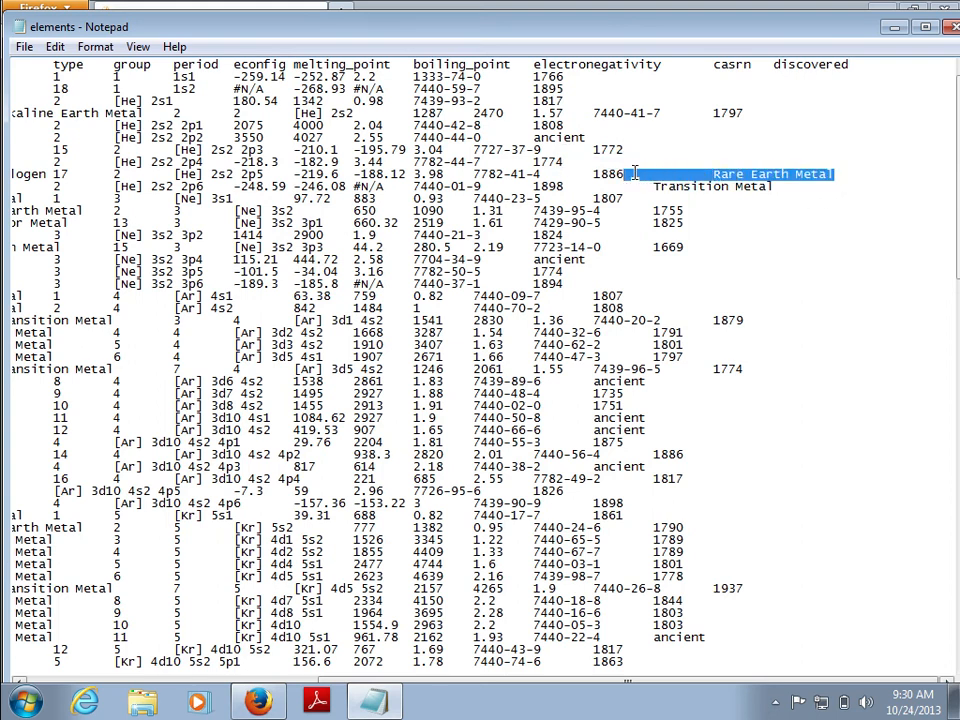
key(Delete)
drag(774, 186, 571, 186)
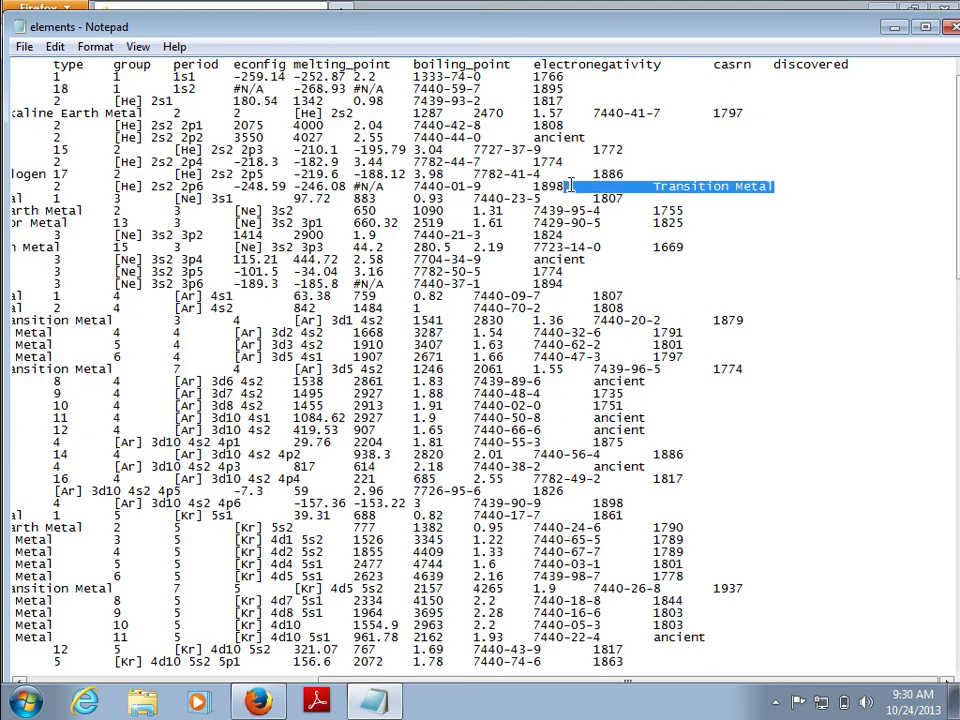
key(Delete)
scroll(726, 242, down, 6)
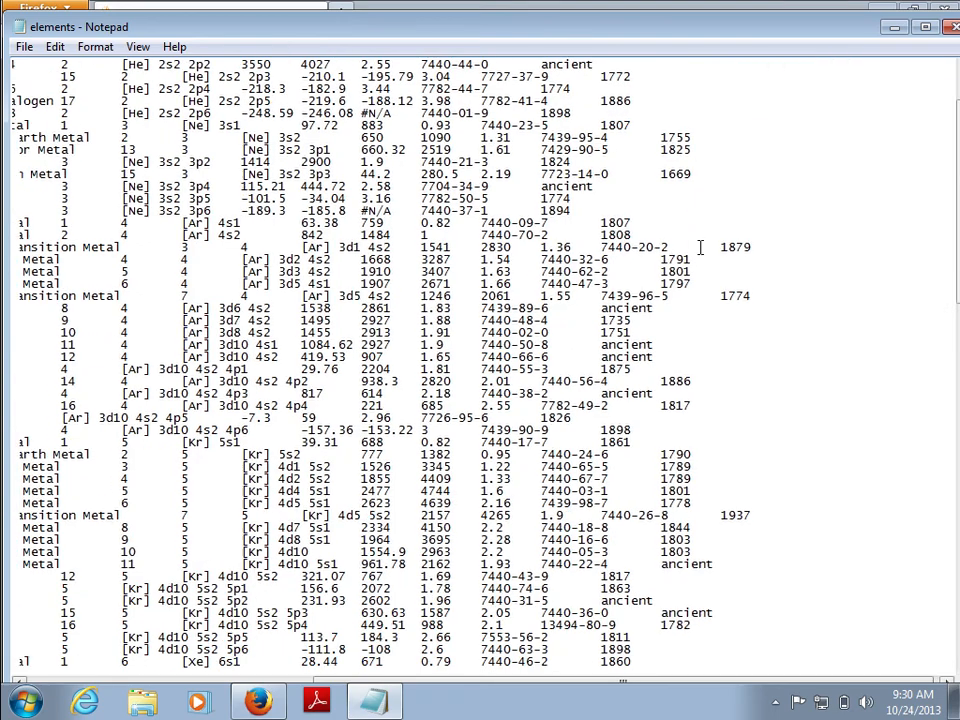
Step: Delete the blank lines below Ununoctium's row so elements.txt ends at row 118
scroll(701, 247, down, 20)
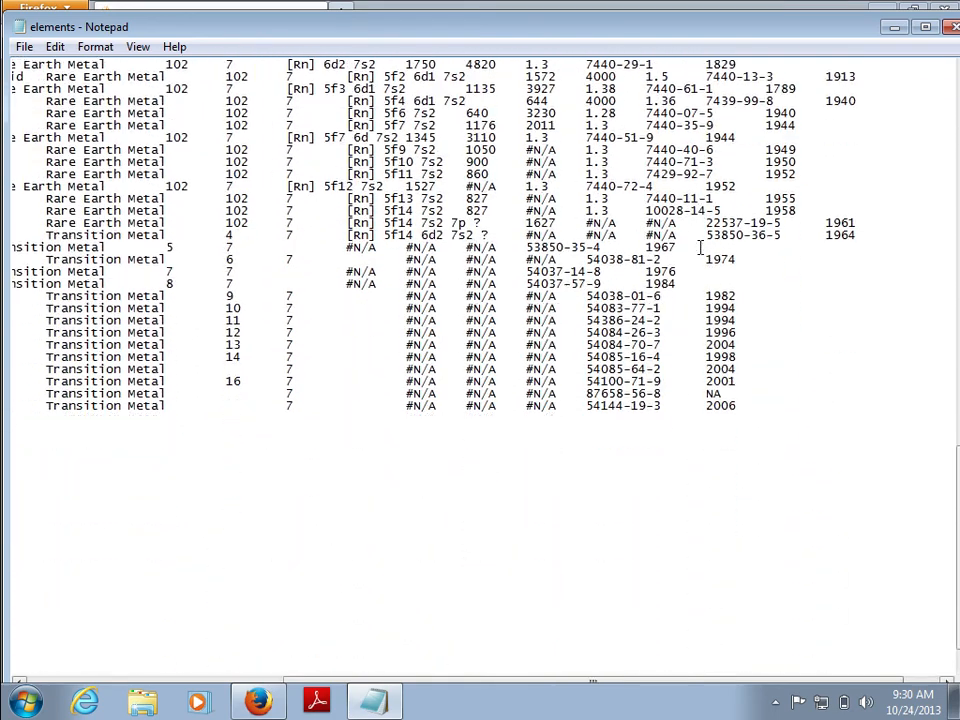
scroll(419, 484, left, 10)
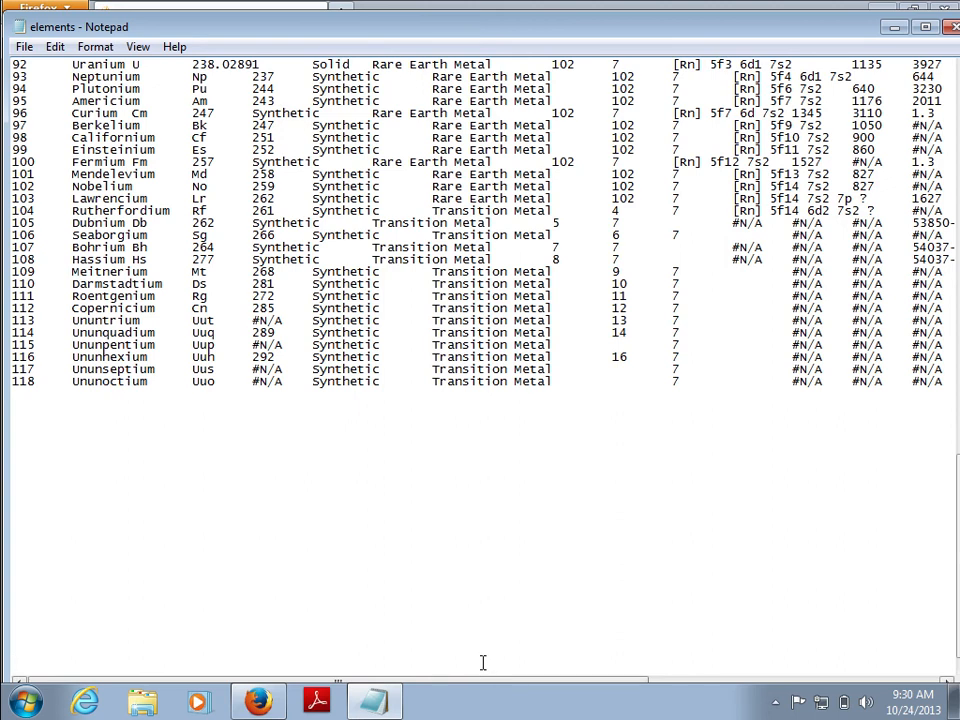
key(BackSpace)
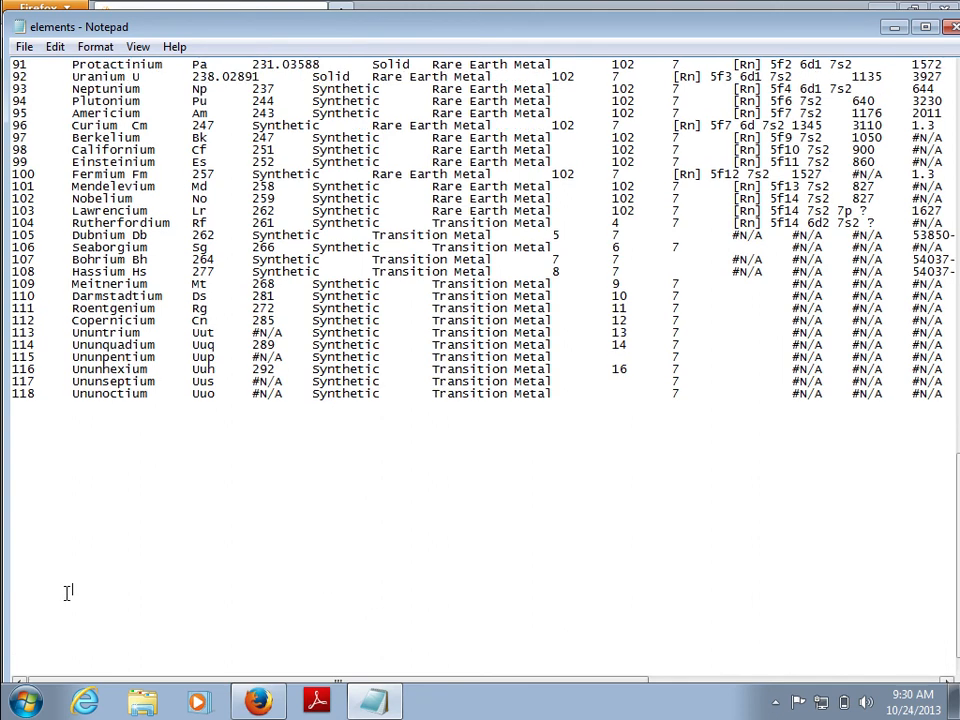
click(99, 633)
drag(14, 410, 132, 663)
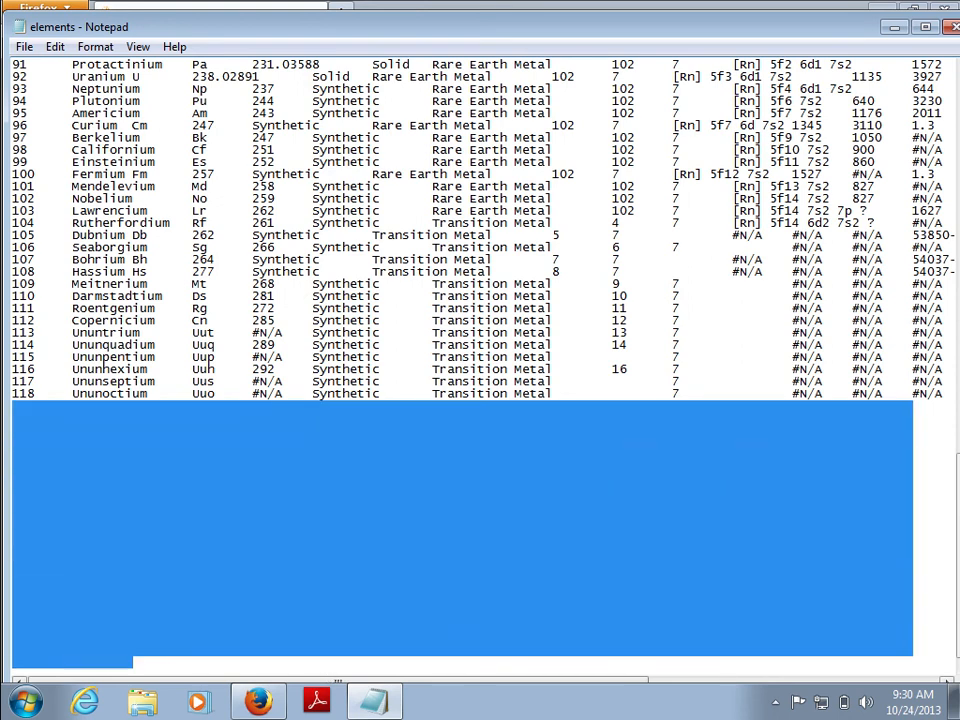
key(Delete)
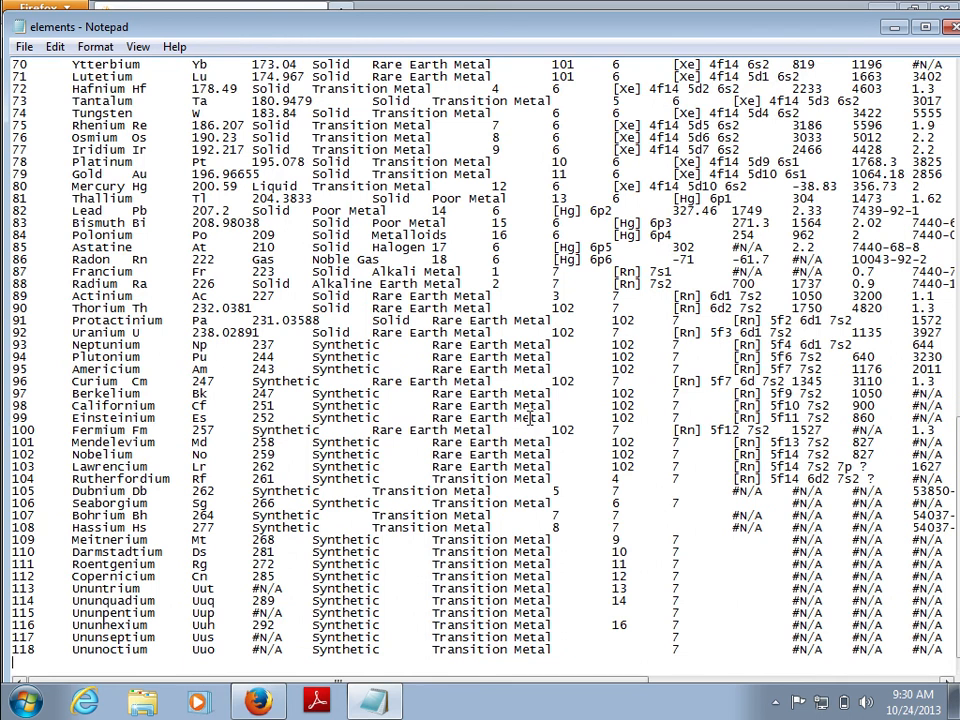
key(End)
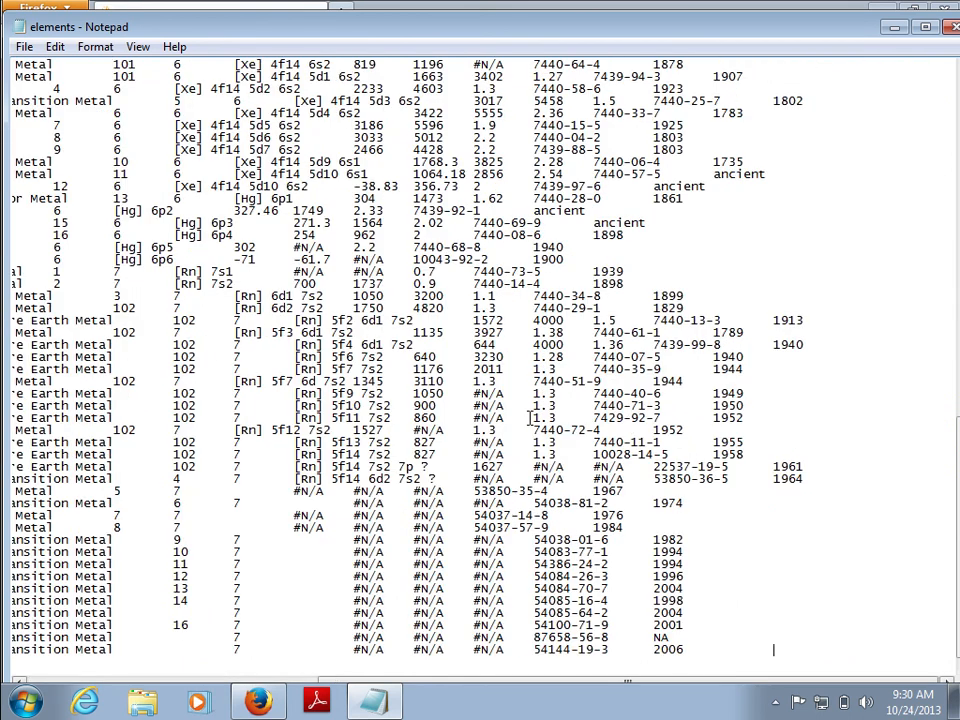
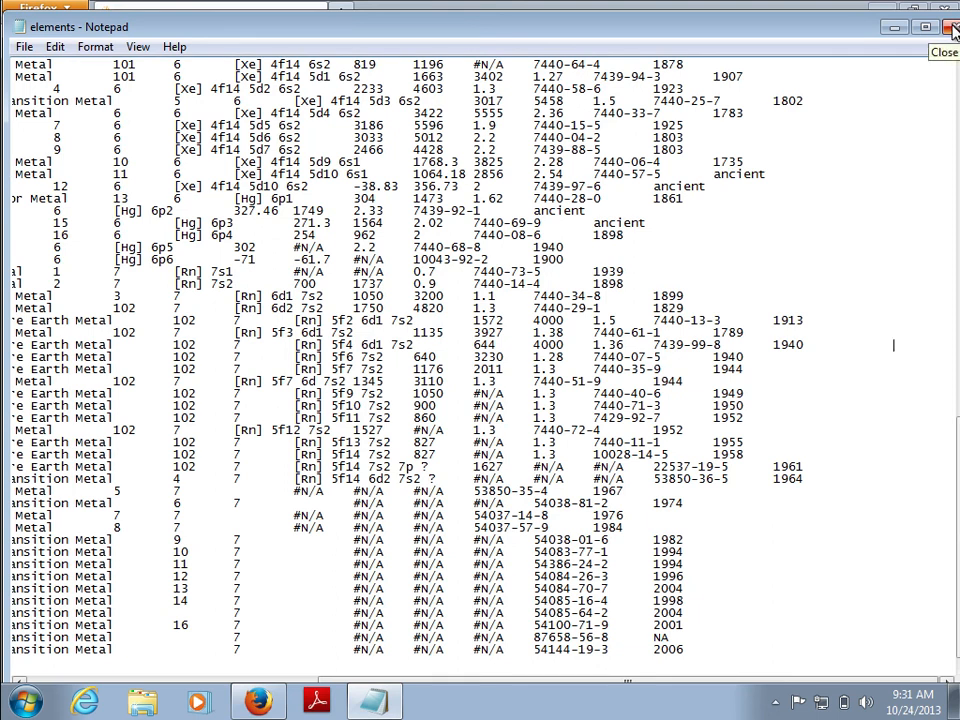
Step: Close elements.txt in Notepad without saving and open the elements workbook in Excel
click(953, 30)
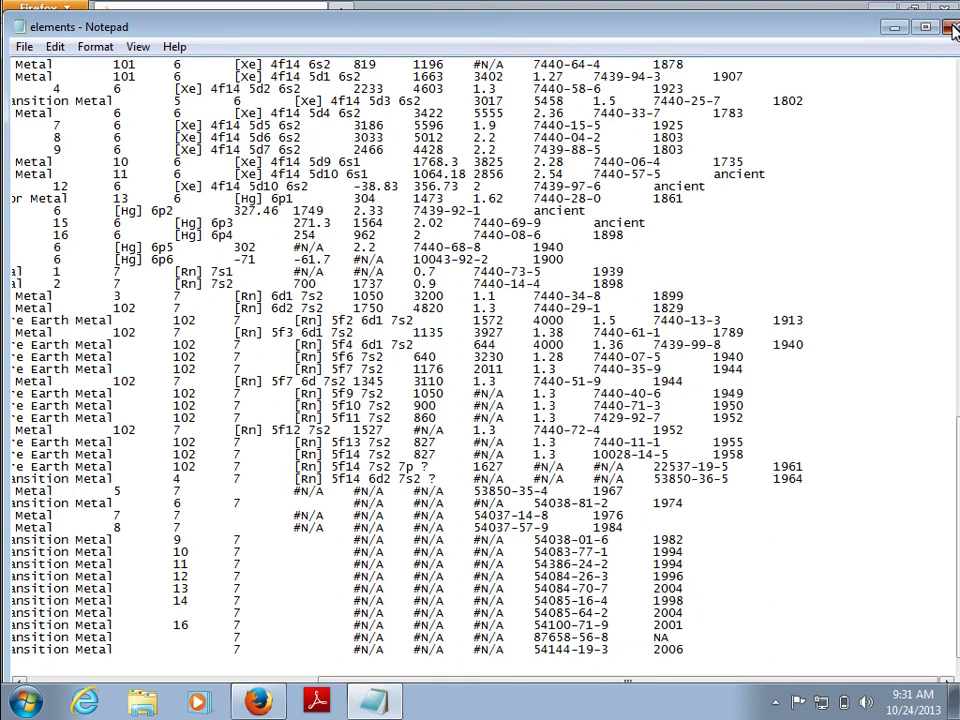
click(509, 366)
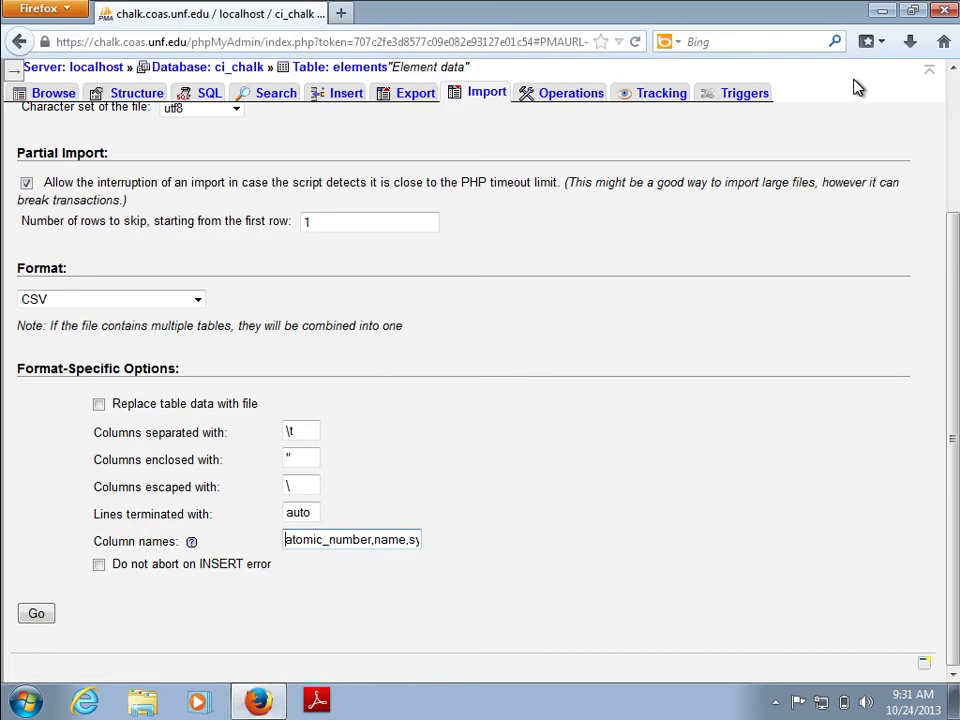
click(882, 11)
double_click(45, 360)
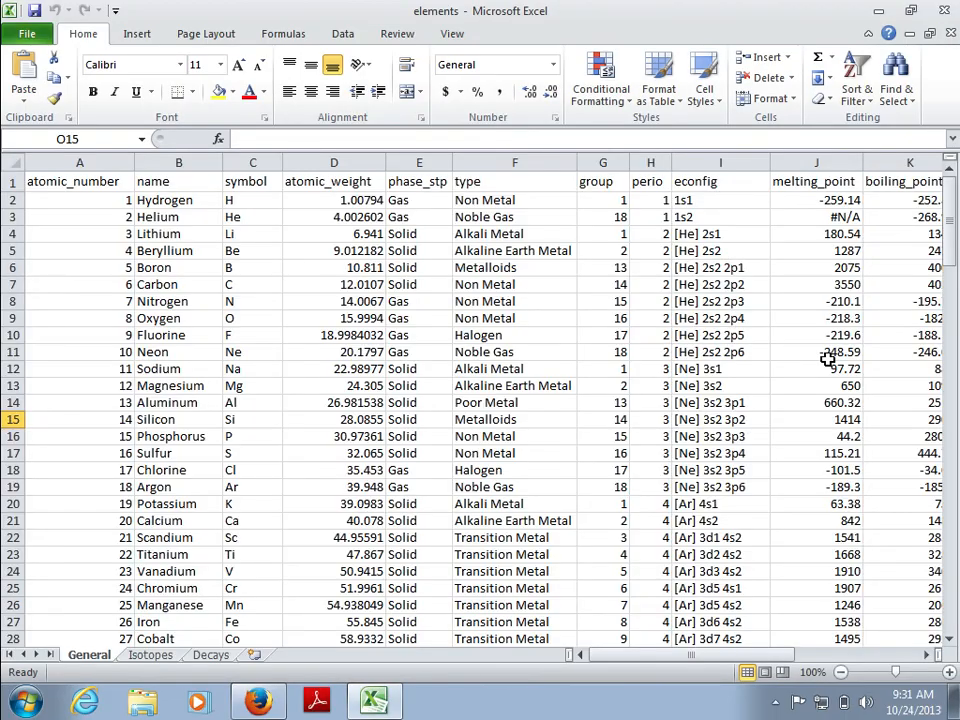
Step: Widen column N so the discovered heading fits
scroll(827, 360, right, 3)
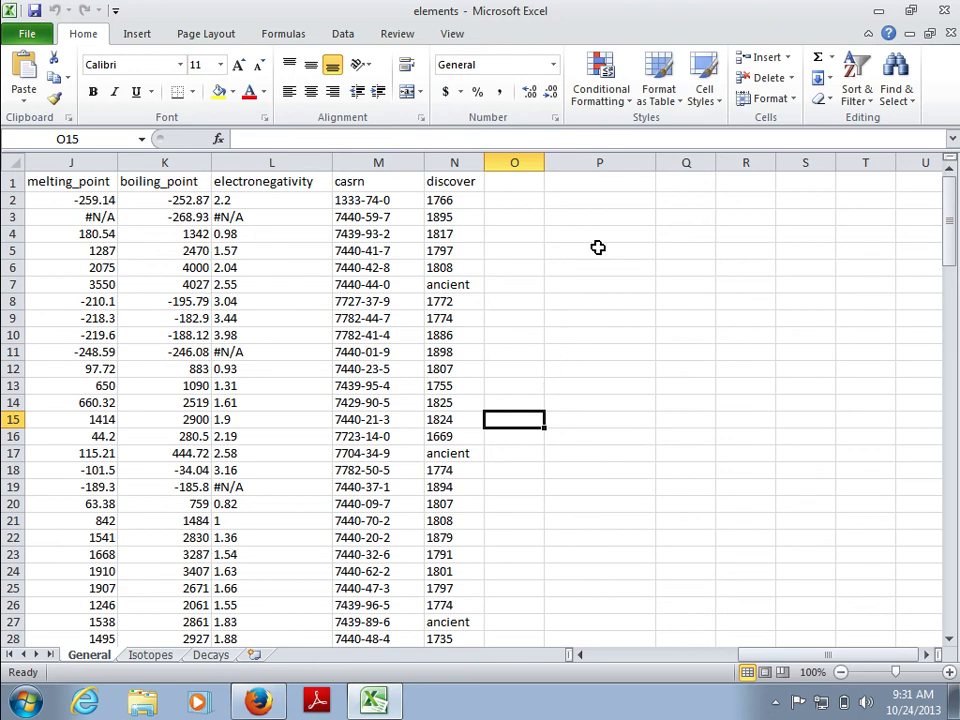
drag(485, 161, 504, 160)
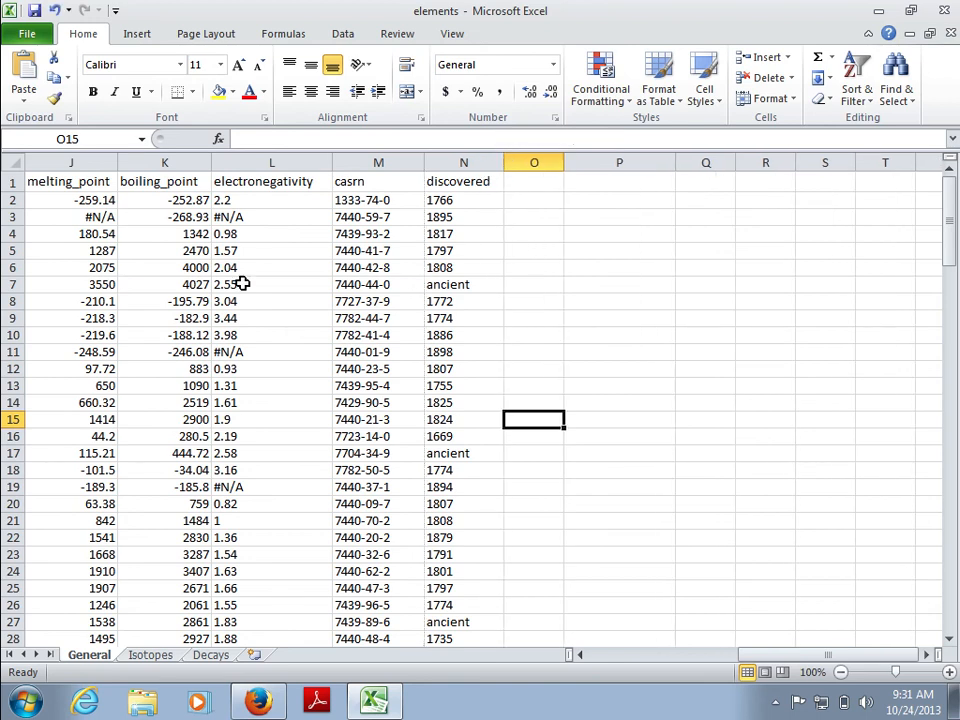
scroll(196, 284, left, 3)
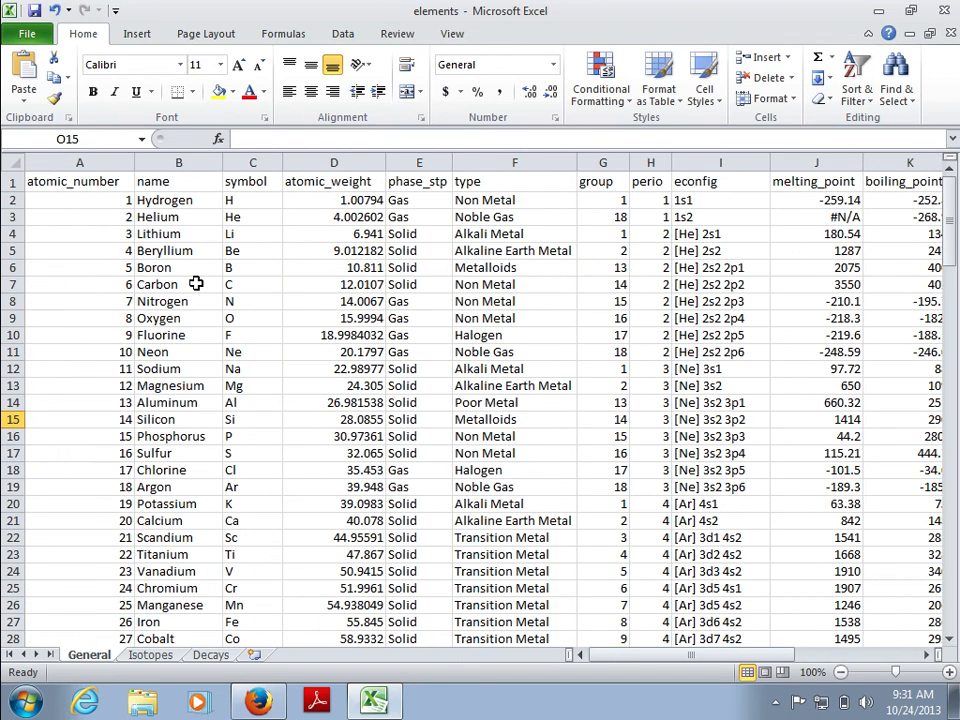
Step: Confirm the data ends with Ununoctium at row 119 and select the empty rows from 120
scroll(196, 284, down, 2)
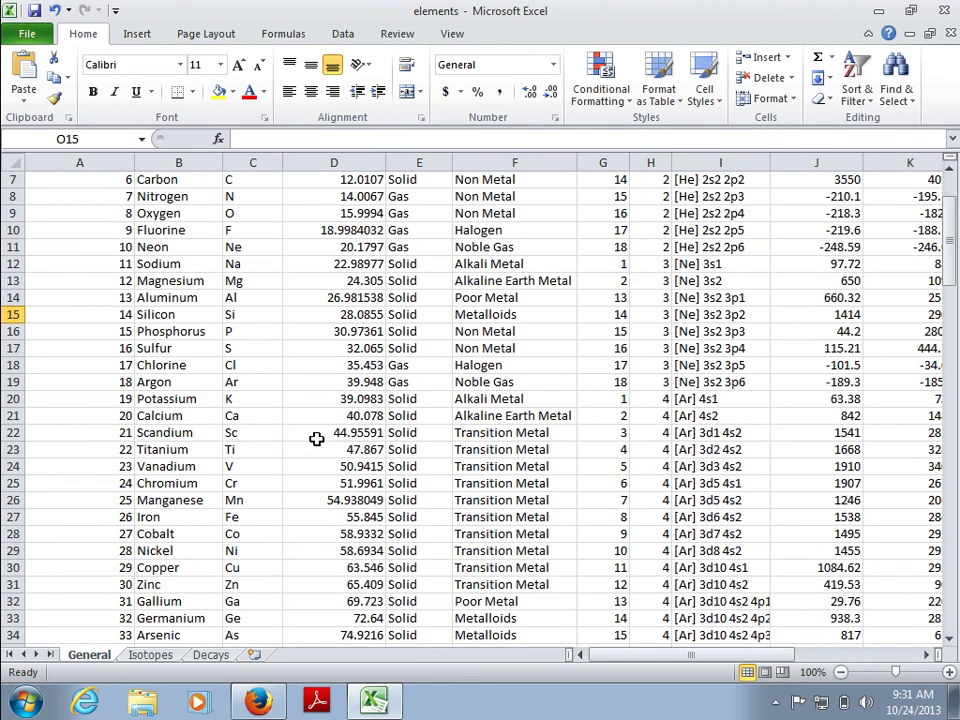
scroll(316, 439, down, 1)
scroll(316, 439, down, 2)
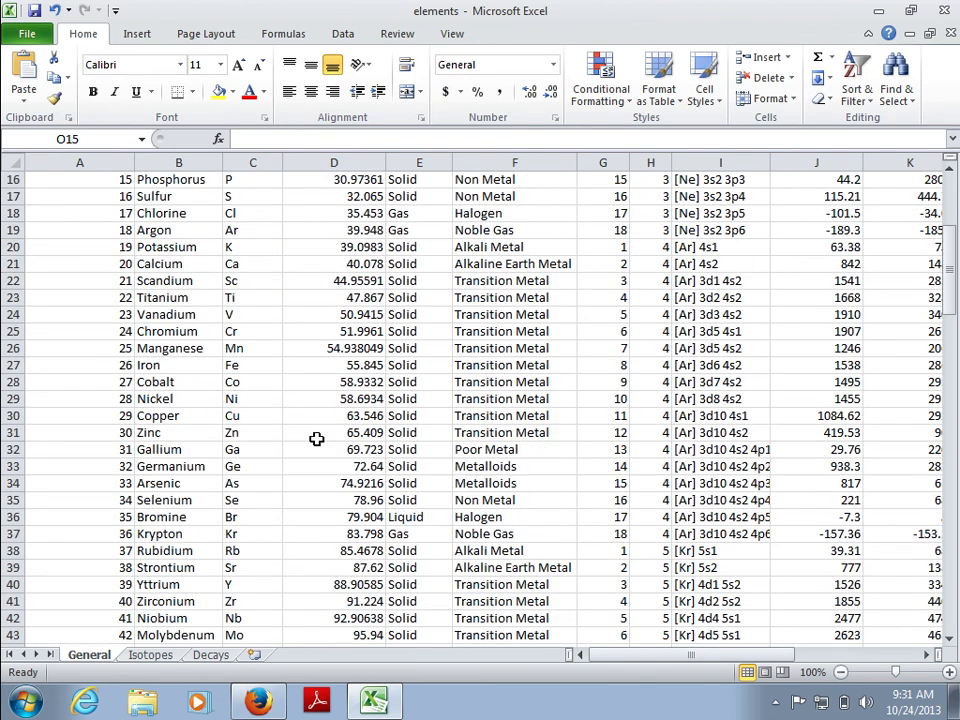
scroll(316, 439, down, 1)
scroll(316, 439, down, 2)
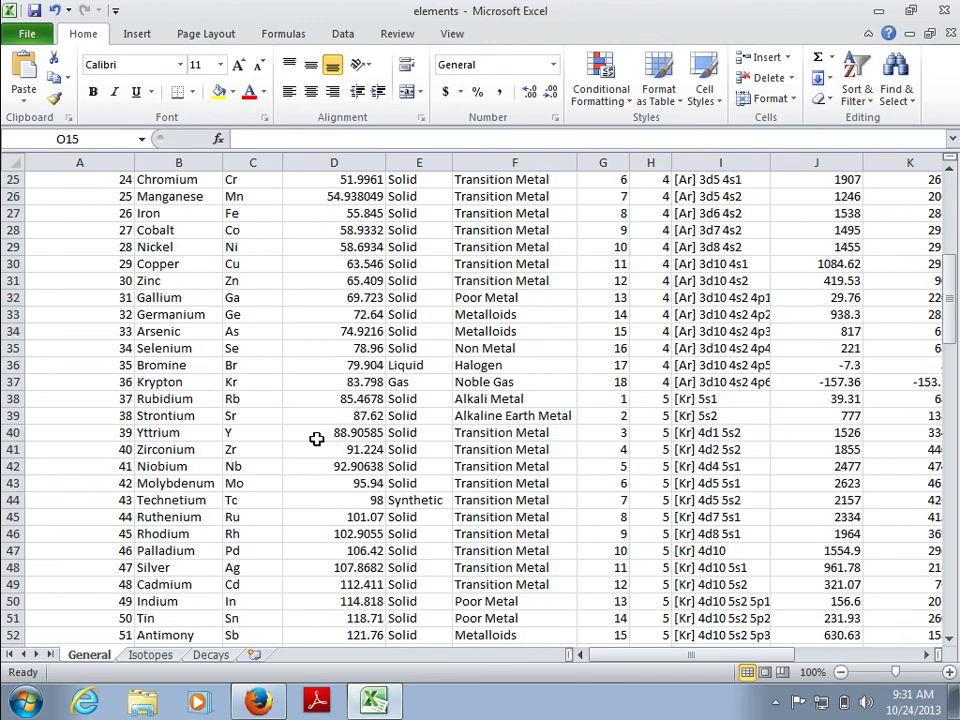
scroll(316, 439, down, 5)
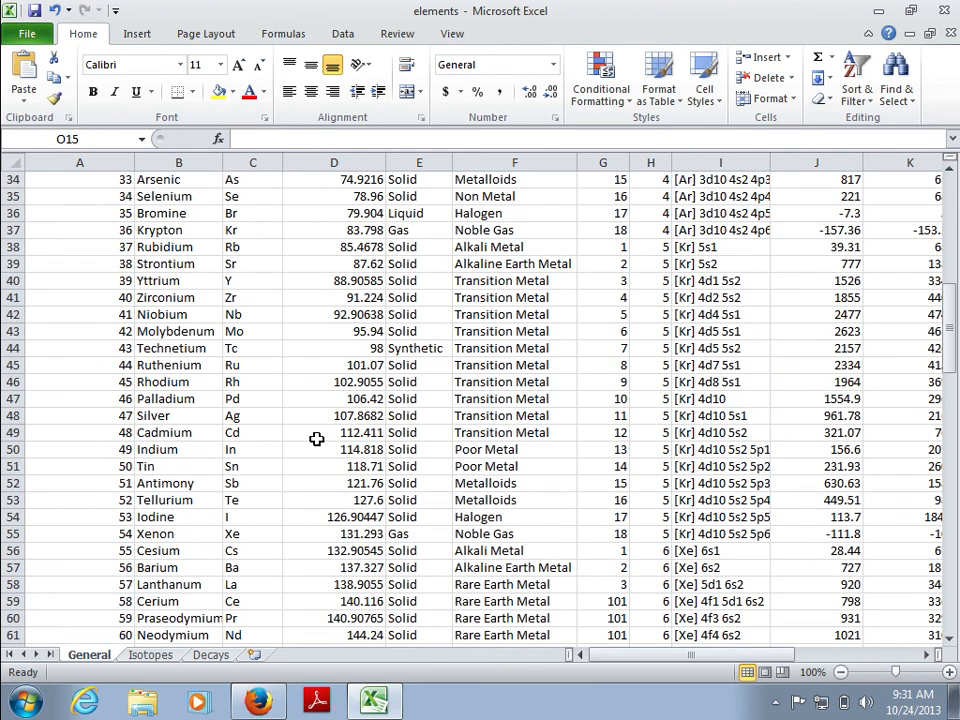
scroll(316, 439, down, 11)
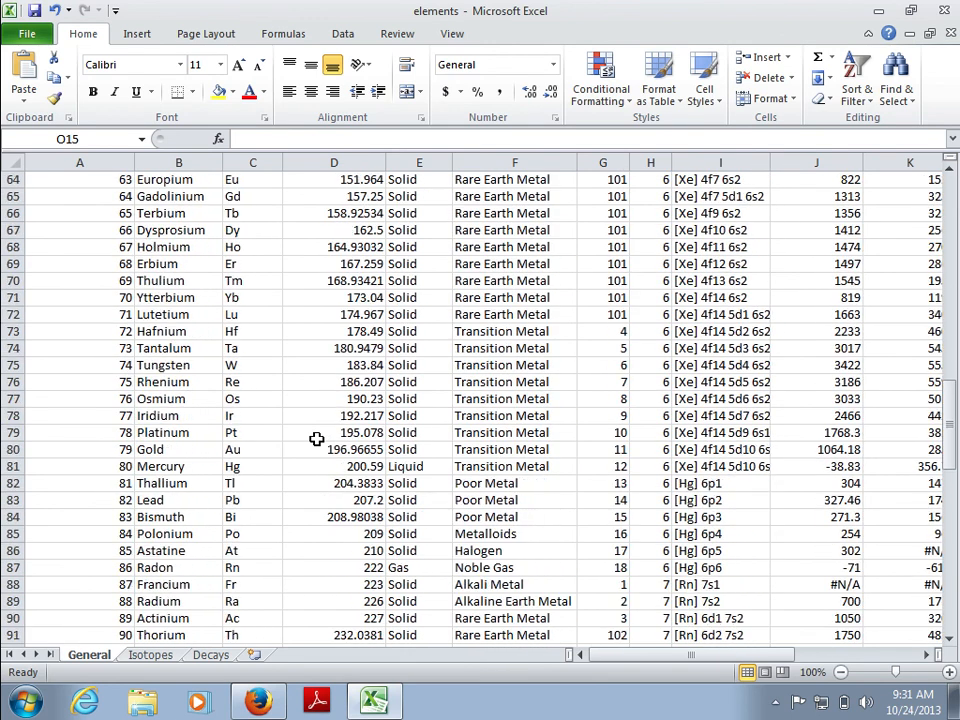
scroll(316, 439, down, 9)
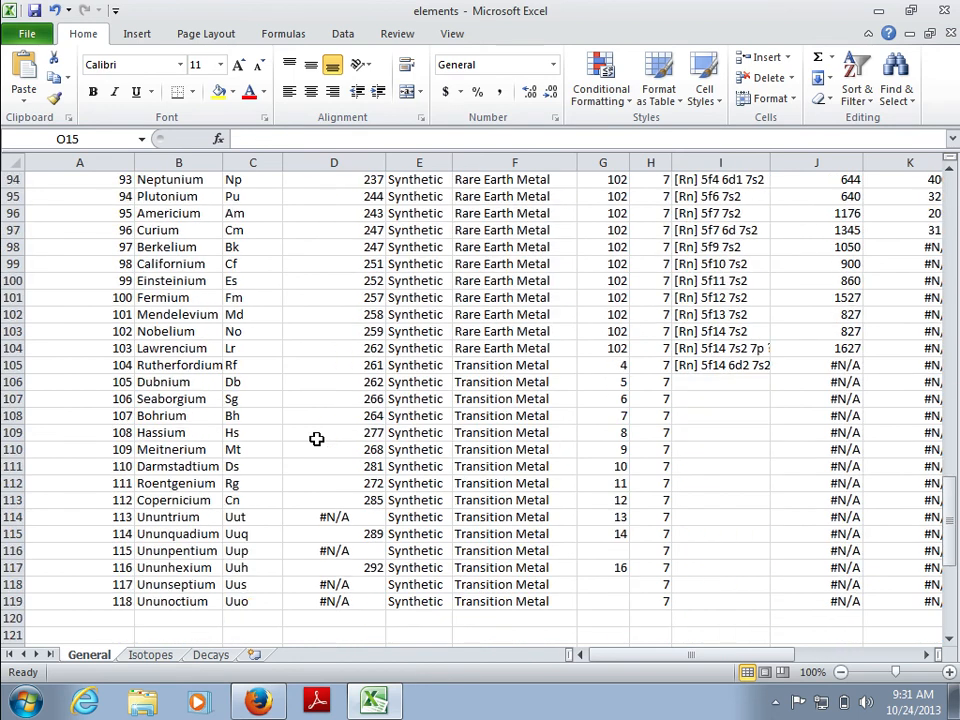
drag(13, 516, 54, 564)
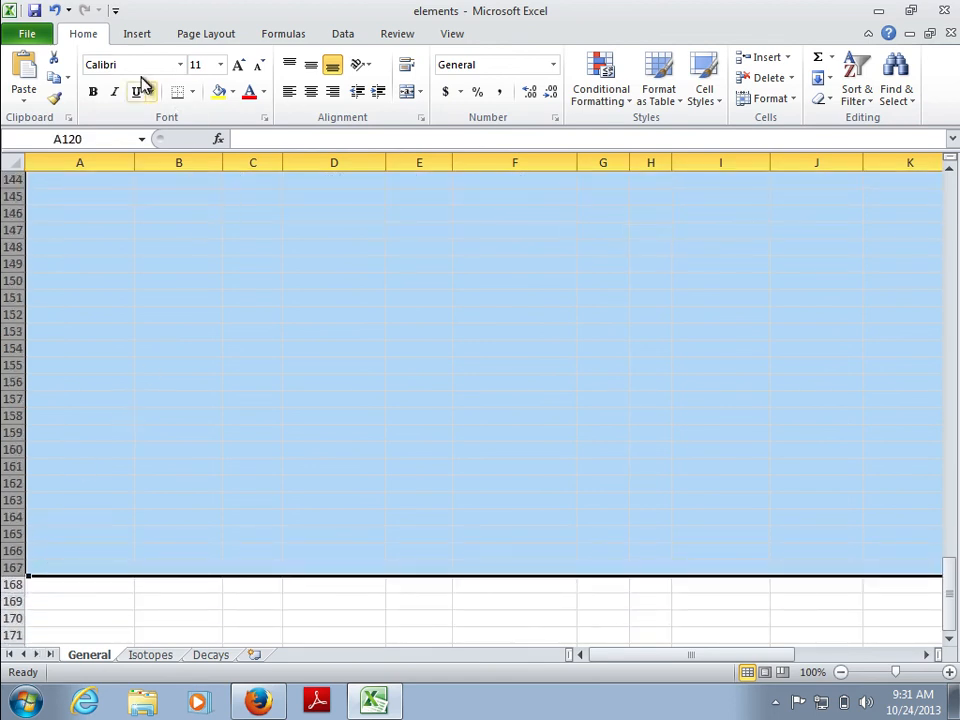
Step: Clear the contents of the empty rows below row 119
right_click(401, 315)
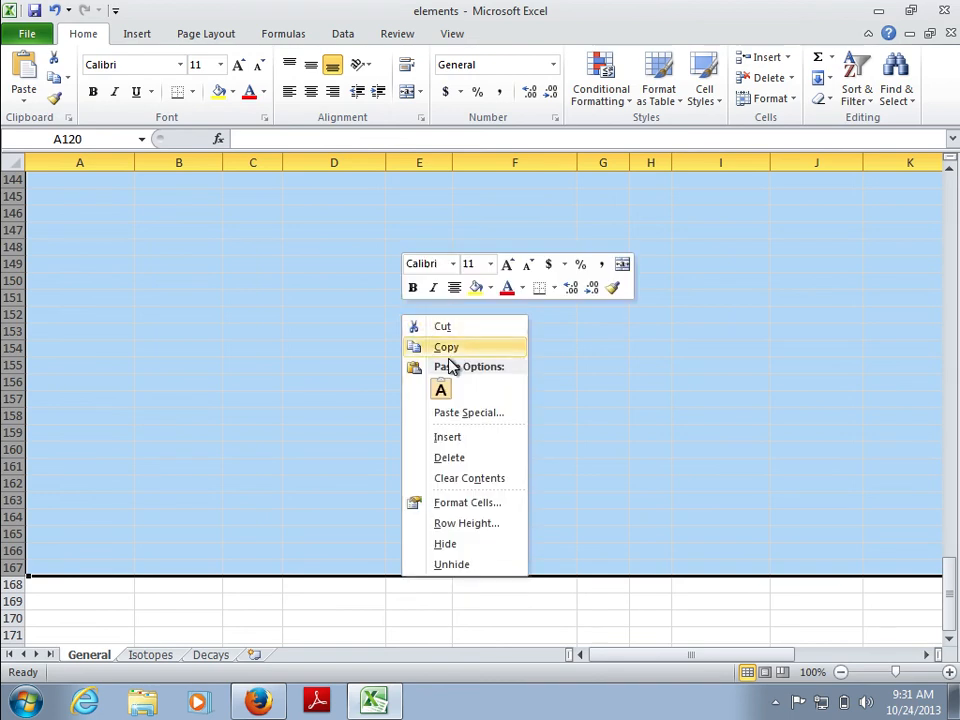
click(462, 478)
scroll(456, 478, up, 13)
click(470, 518)
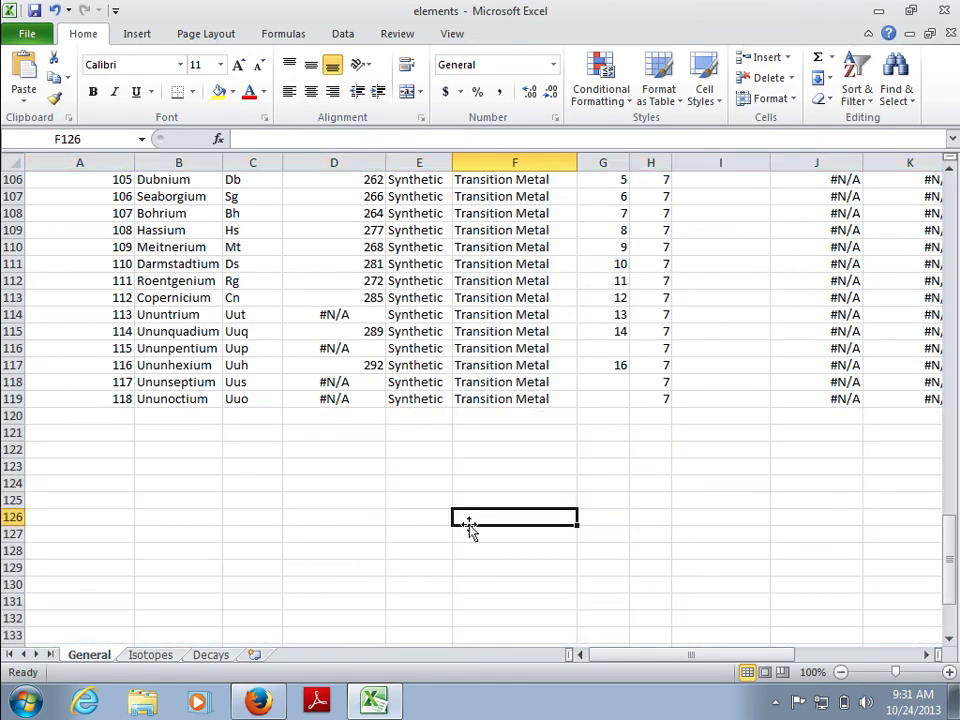
Step: Clear the contents of columns O onward and save the workbook with Ctrl+S
scroll(653, 551, right, 7)
scroll(653, 551, left, 7)
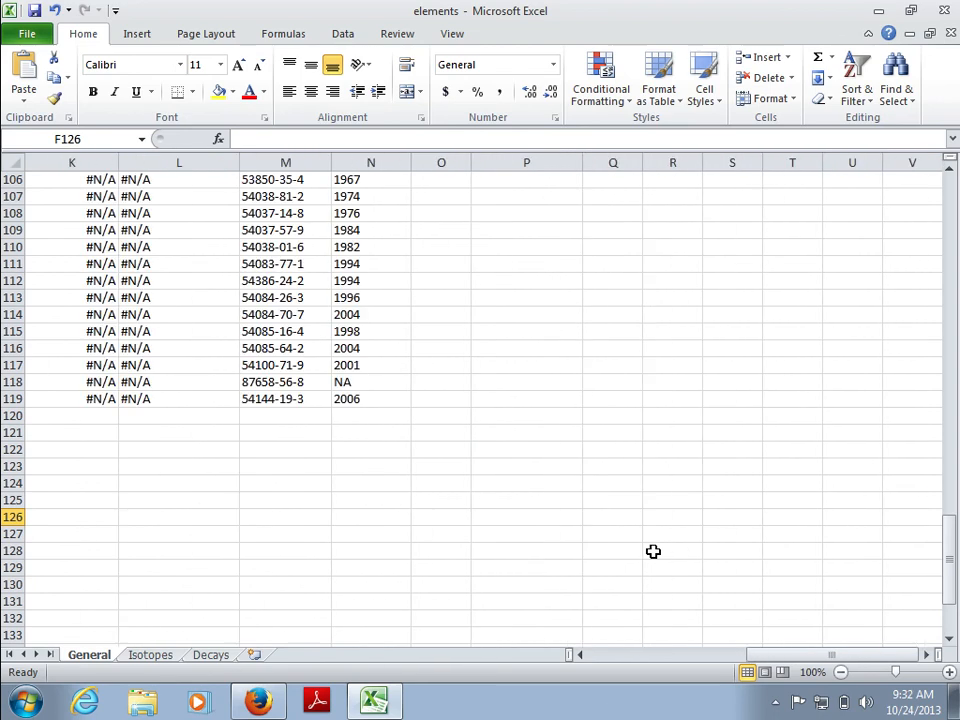
scroll(653, 551, right, 2)
scroll(653, 551, right, 2)
scroll(653, 551, down, 1)
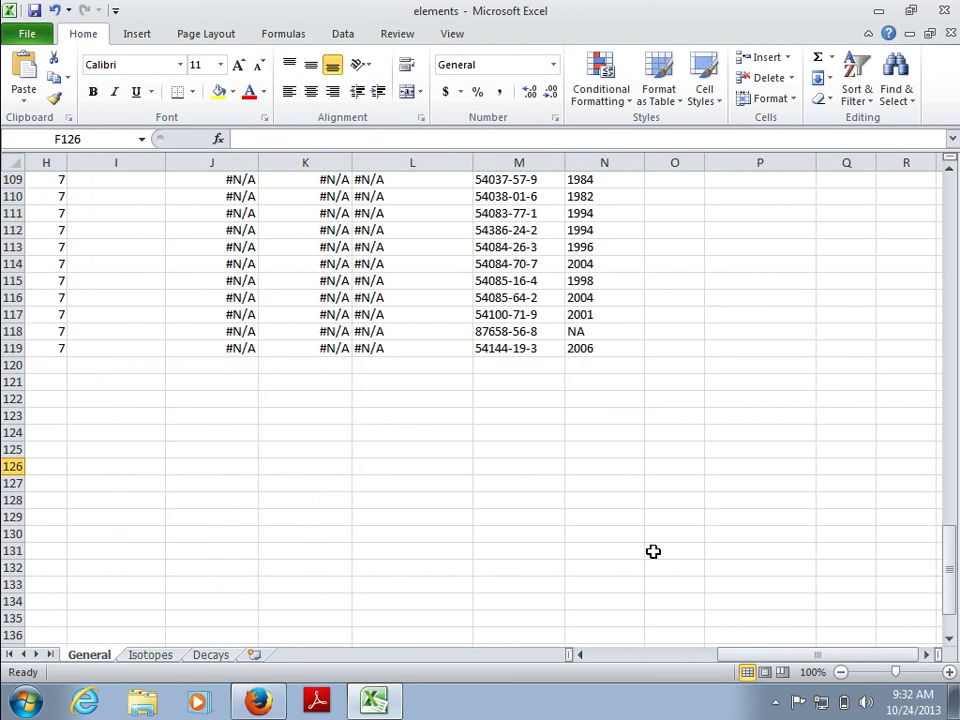
drag(677, 161, 906, 162)
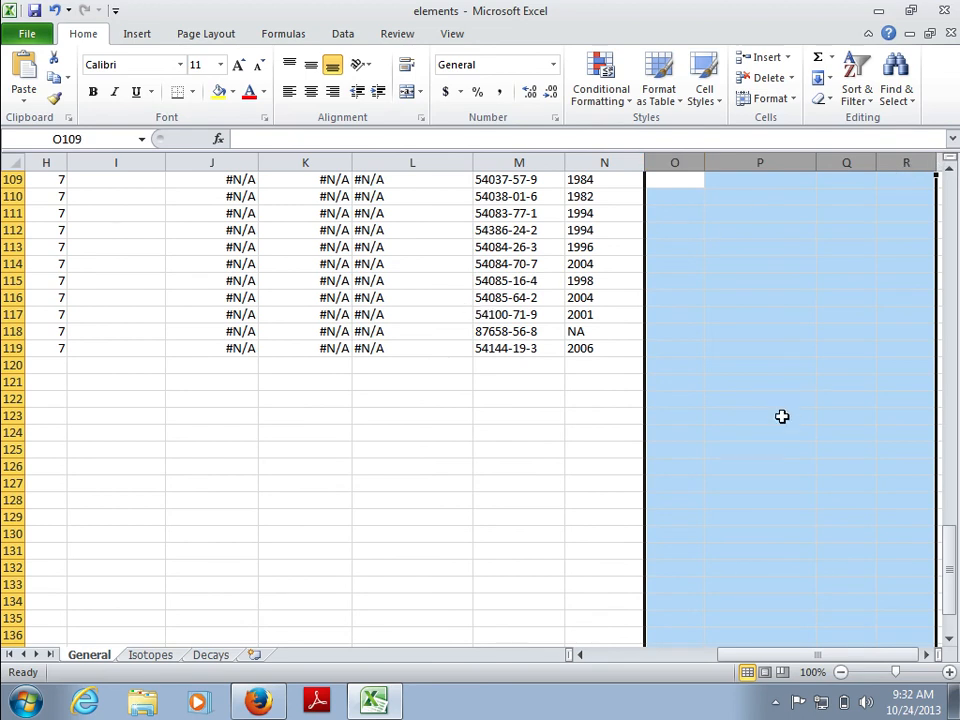
right_click(782, 416)
click(818, 580)
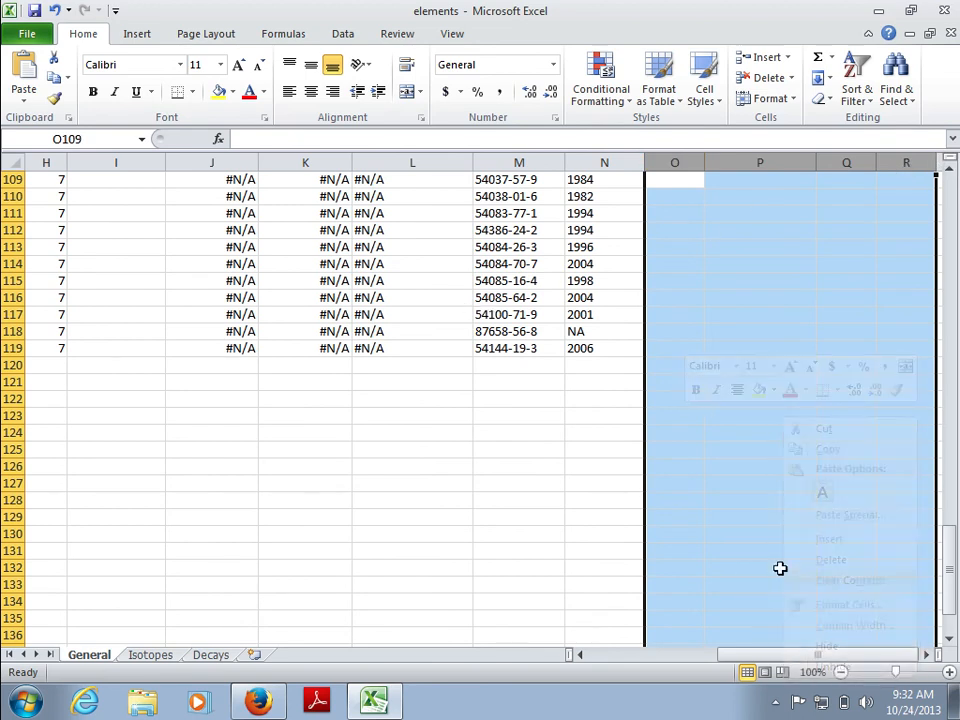
click(465, 464)
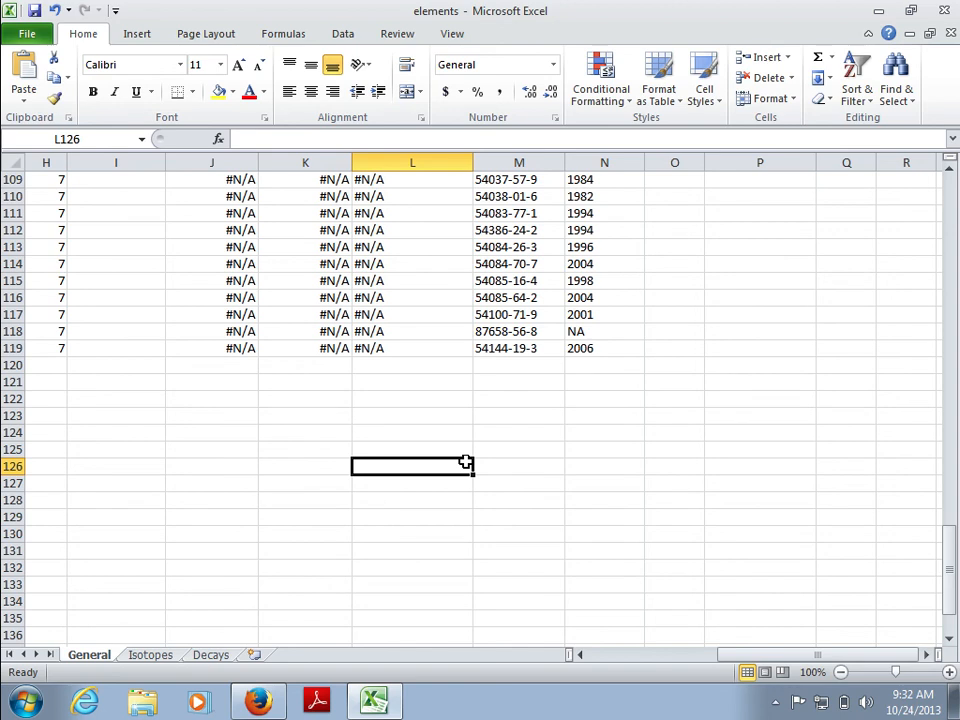
key(ctrl+s)
scroll(251, 315, up, 8)
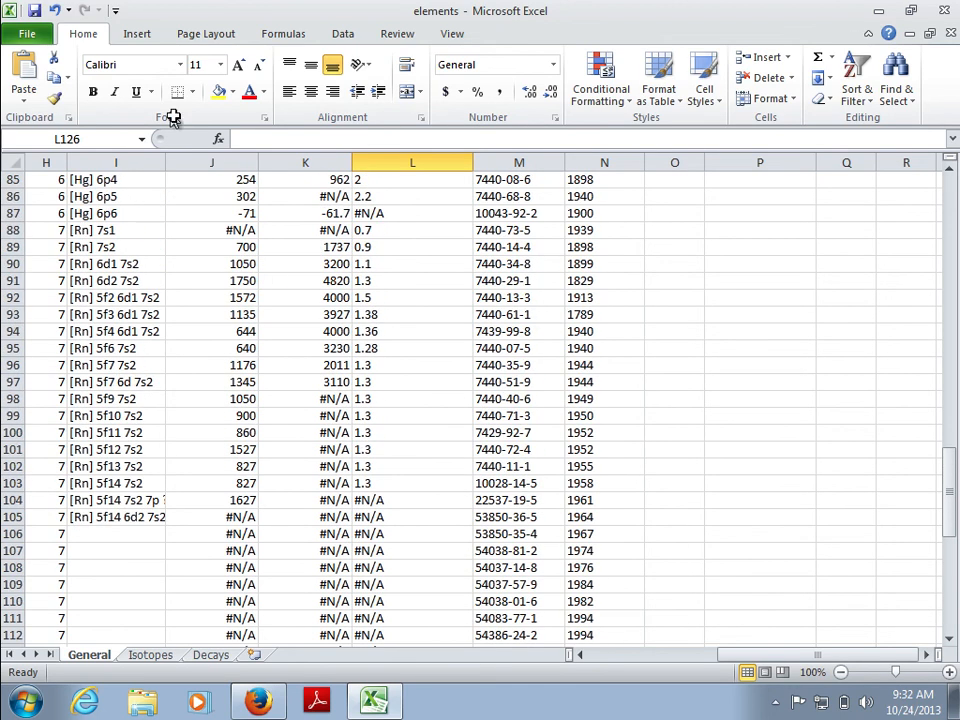
Step: Save the General sheet as Text (Tab delimited), replacing elements.txt, then close Excel without saving
click(26, 32)
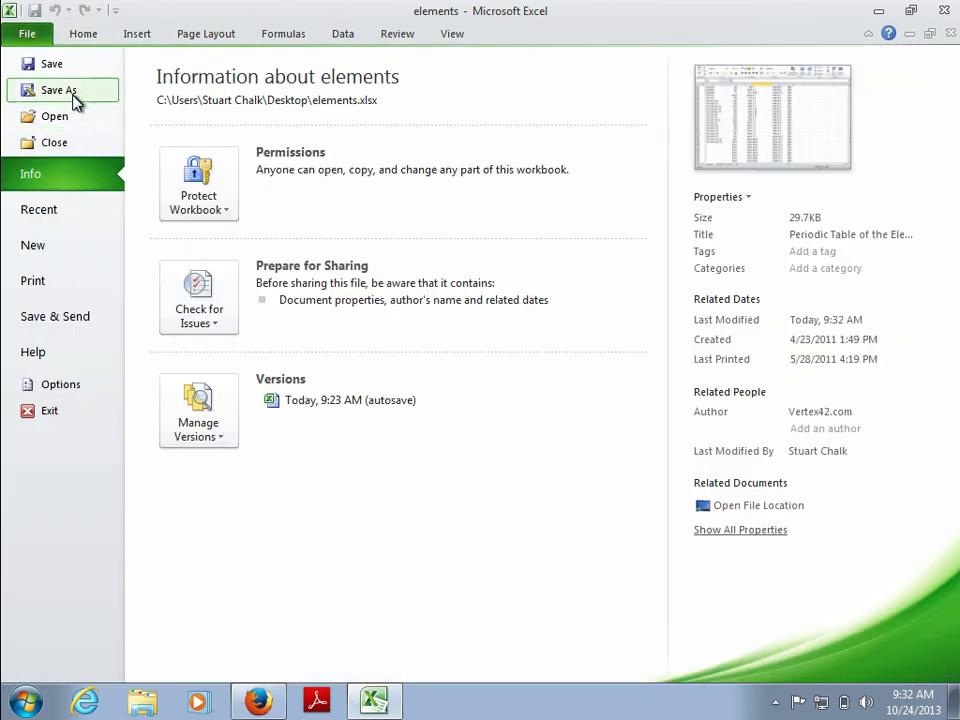
key(Escape)
click(231, 358)
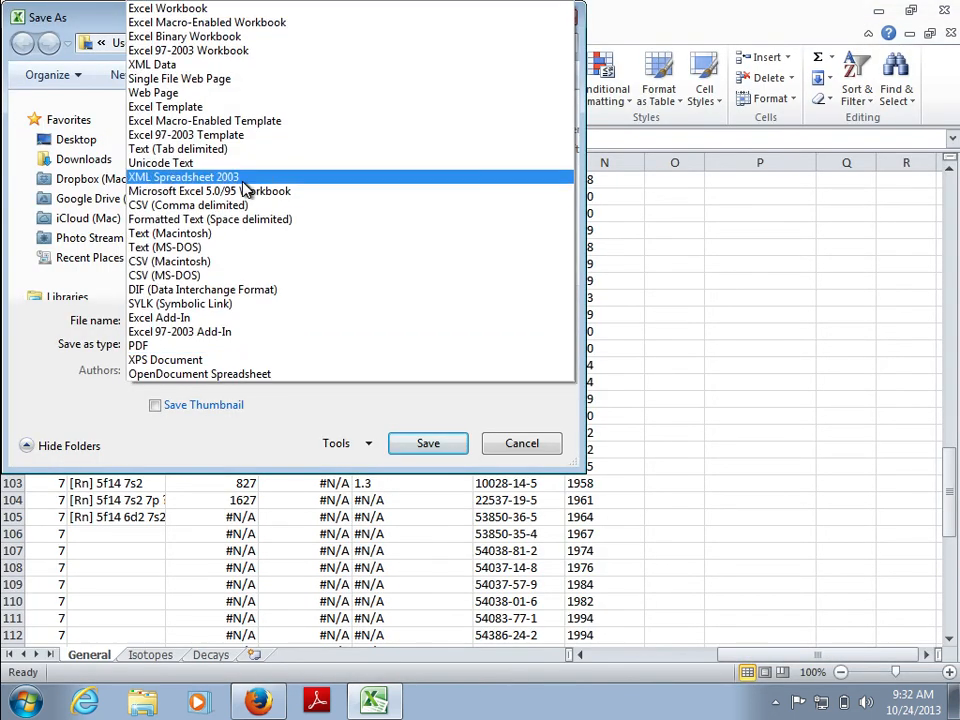
click(242, 152)
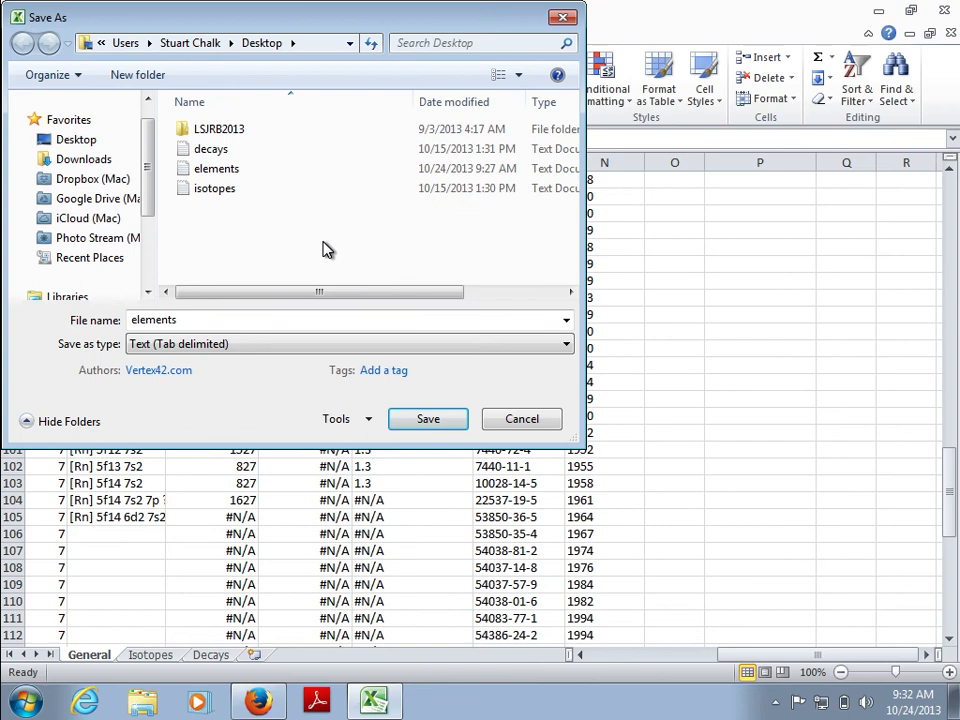
click(450, 421)
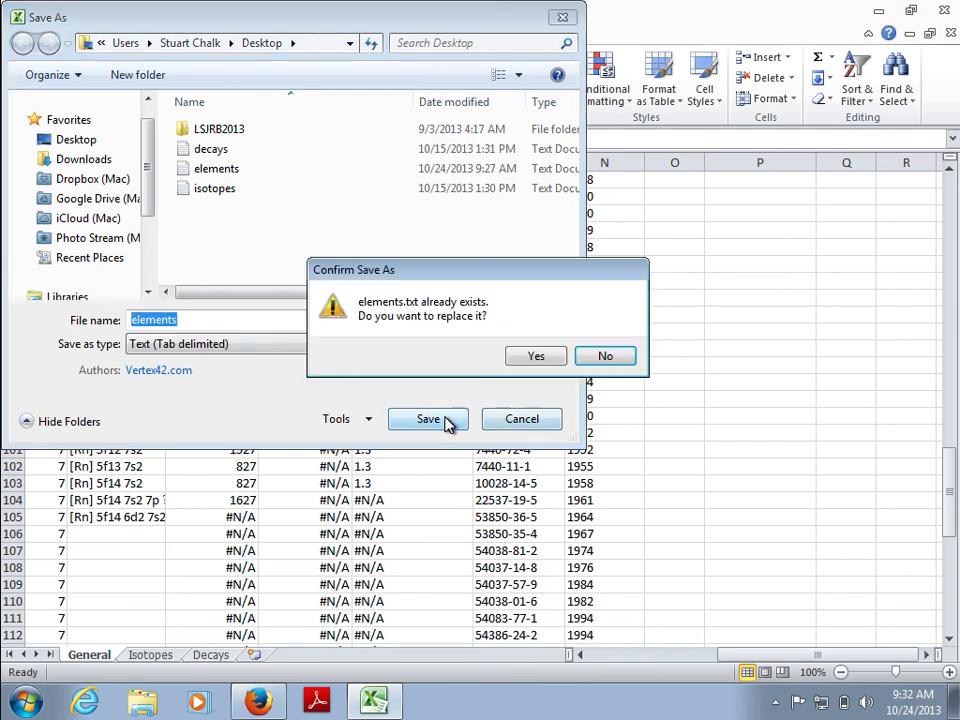
click(539, 355)
click(450, 413)
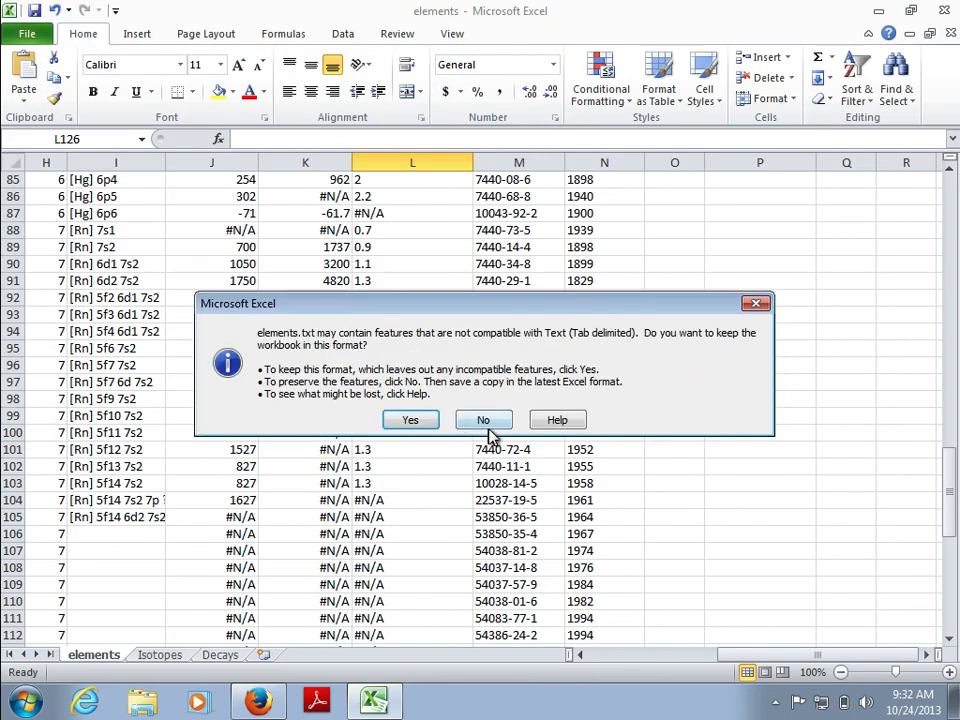
click(418, 422)
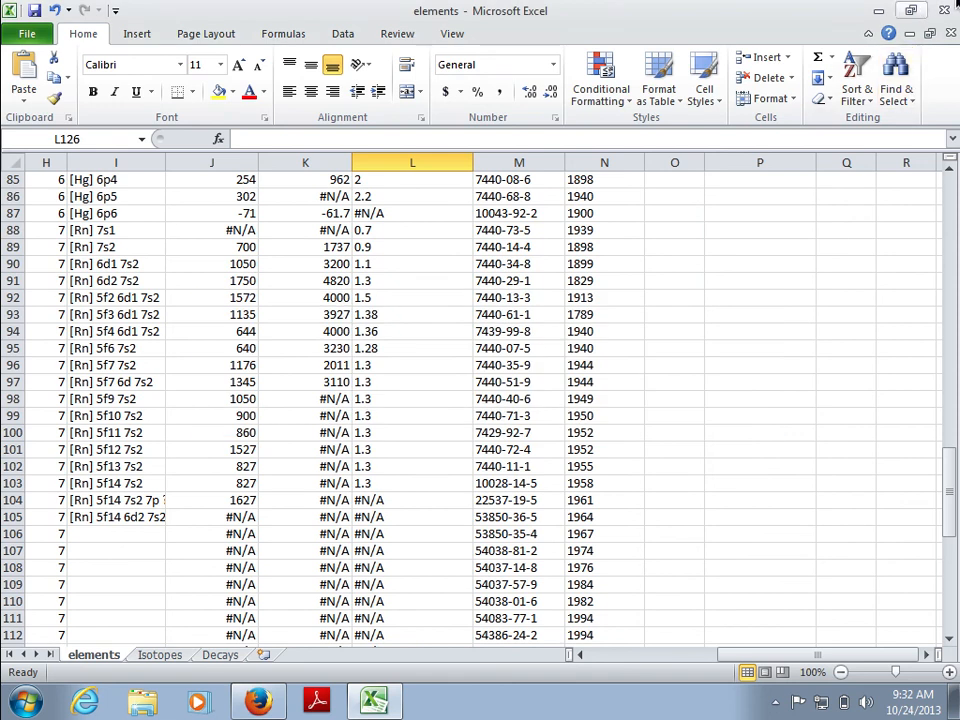
click(946, 12)
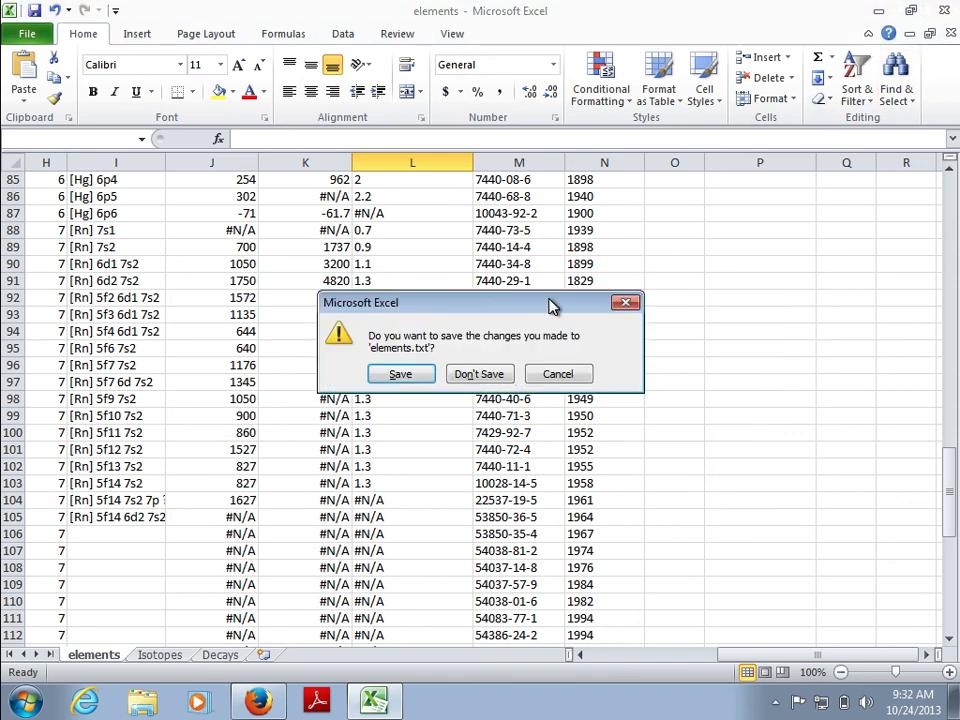
click(489, 376)
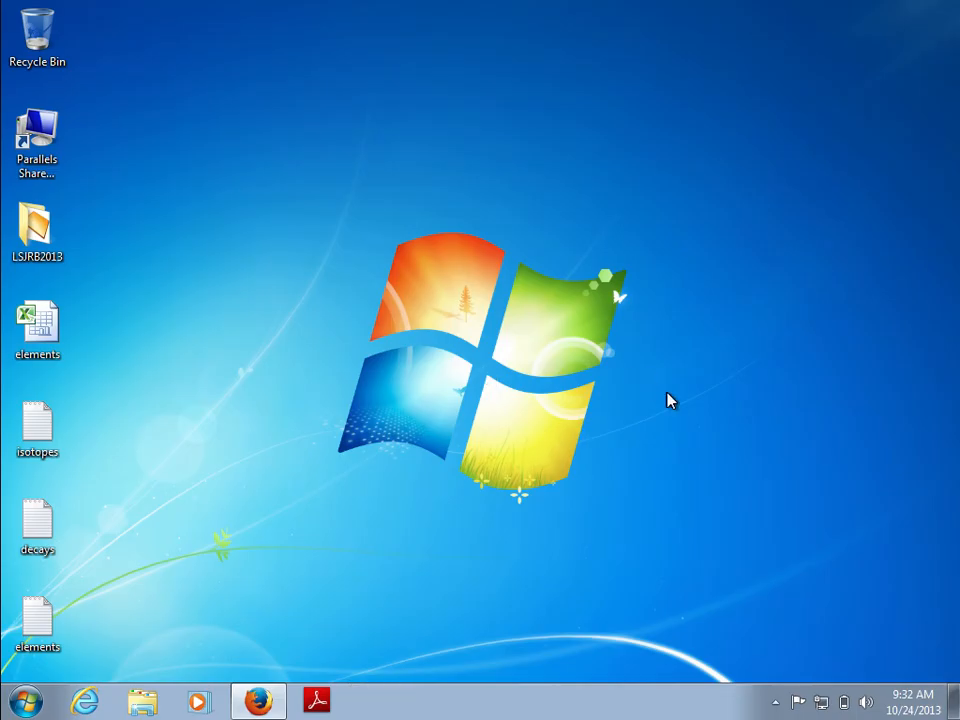
Step: Delete the blank lines after Ununoctium's row in elements.txt and close Notepad
double_click(40, 624)
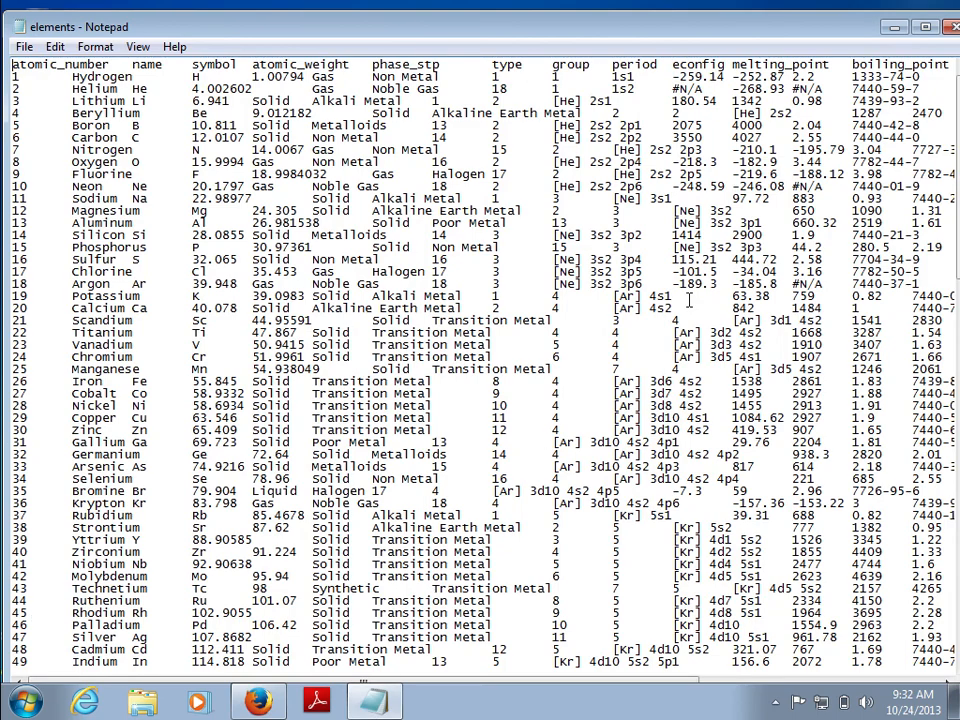
scroll(688, 298, right, 10)
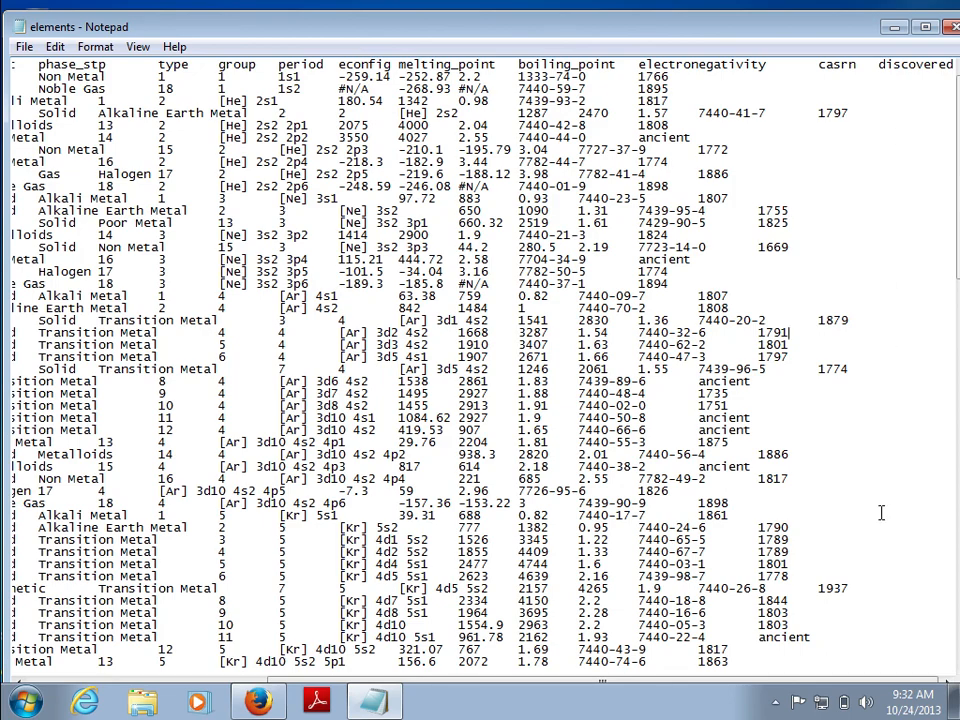
scroll(880, 540, down, 14)
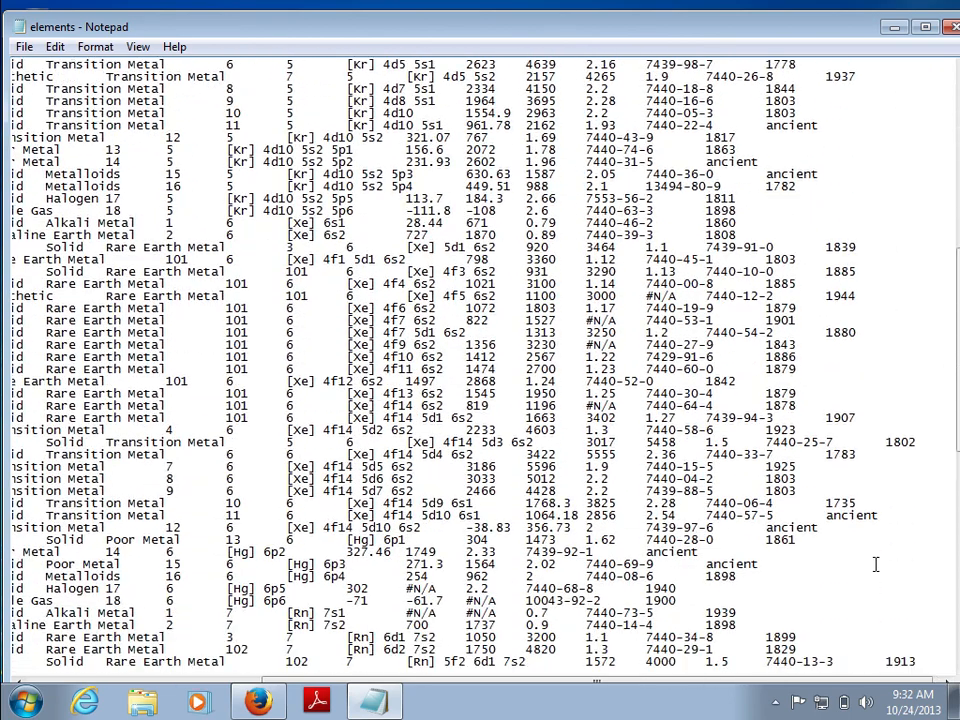
scroll(875, 565, down, 14)
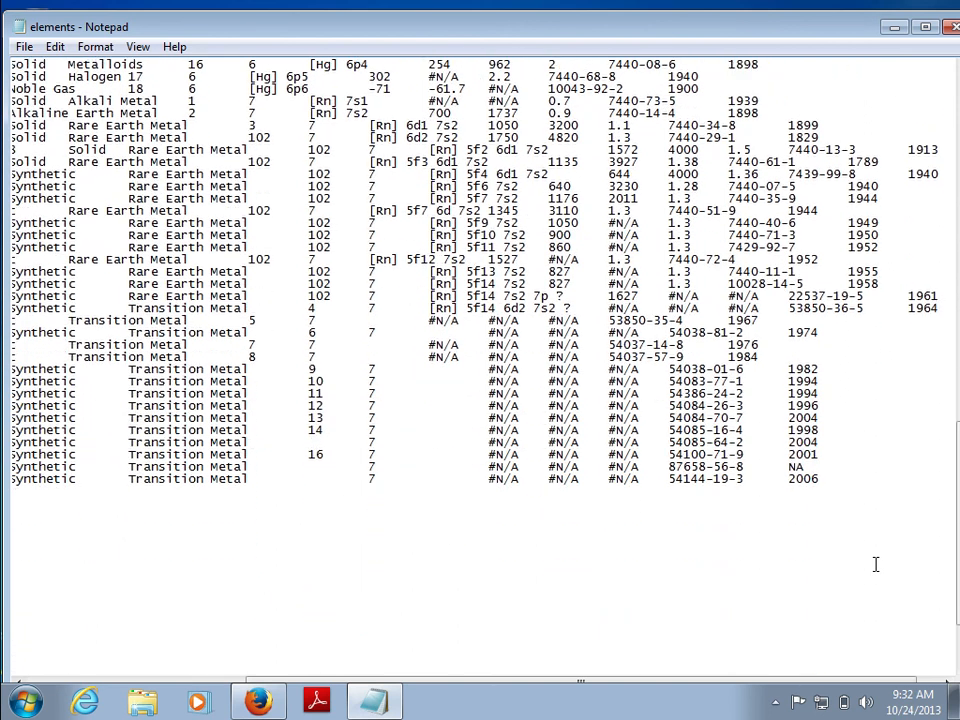
scroll(875, 565, down, 3)
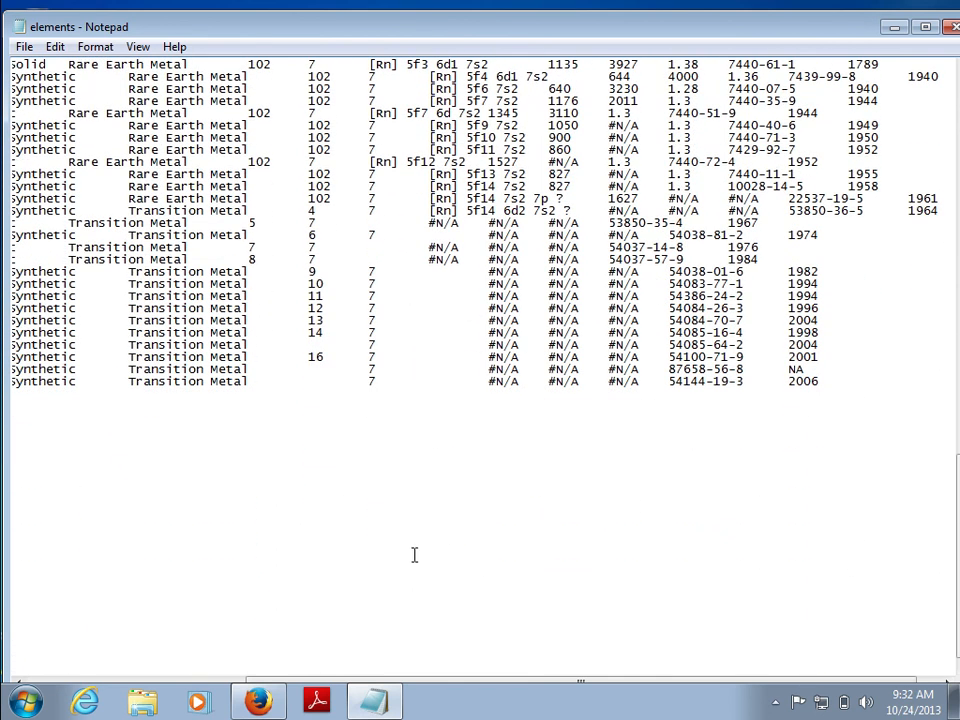
scroll(414, 555, left, 5)
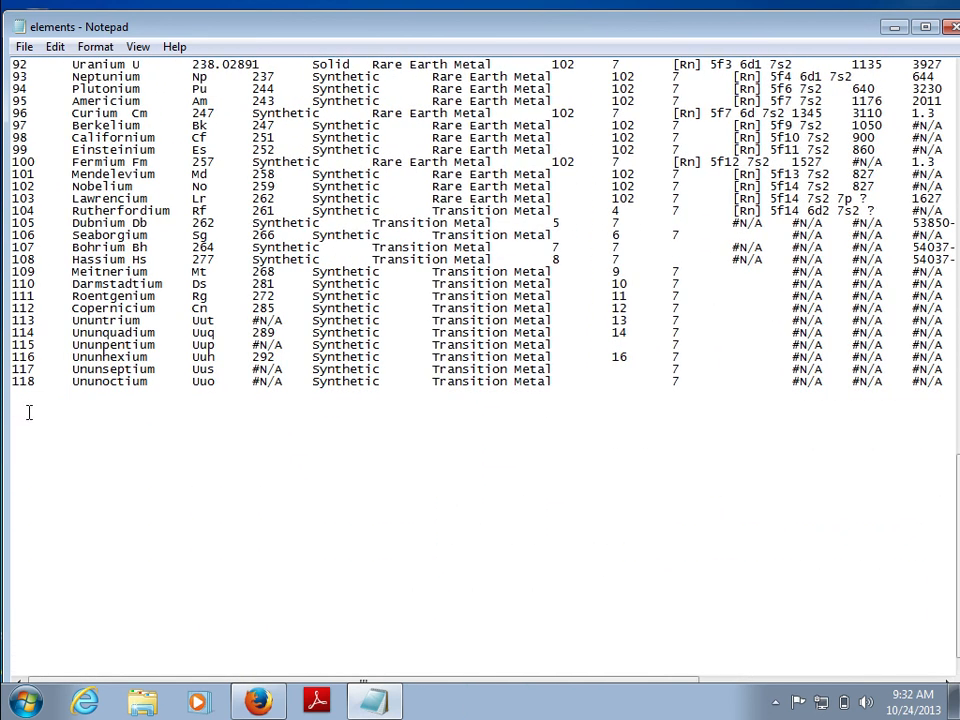
drag(14, 398, 13, 661)
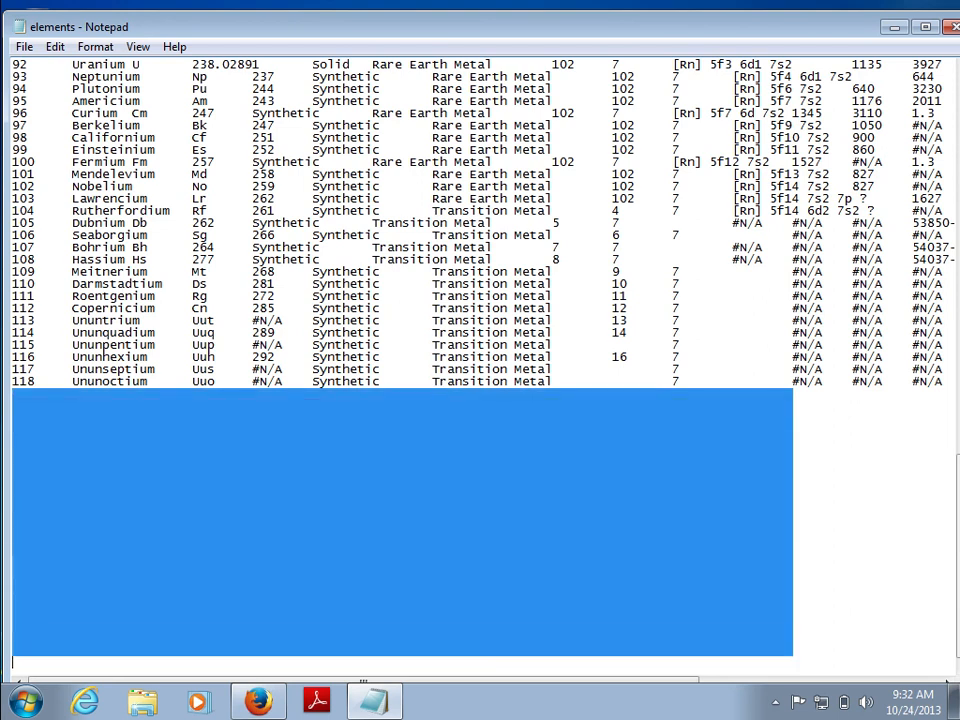
key(Delete)
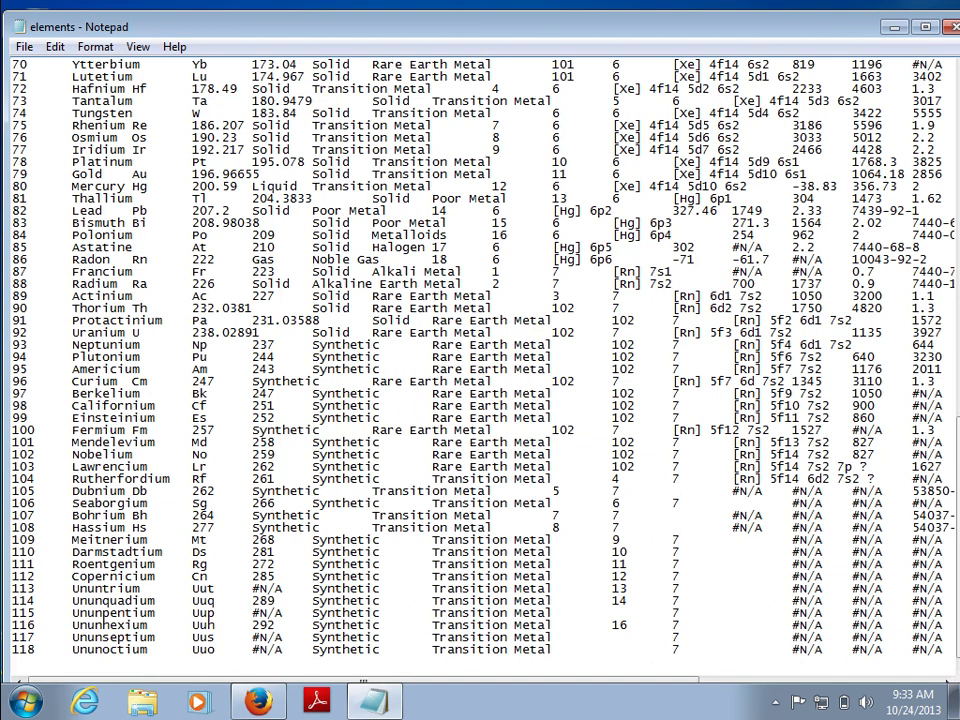
click(950, 28)
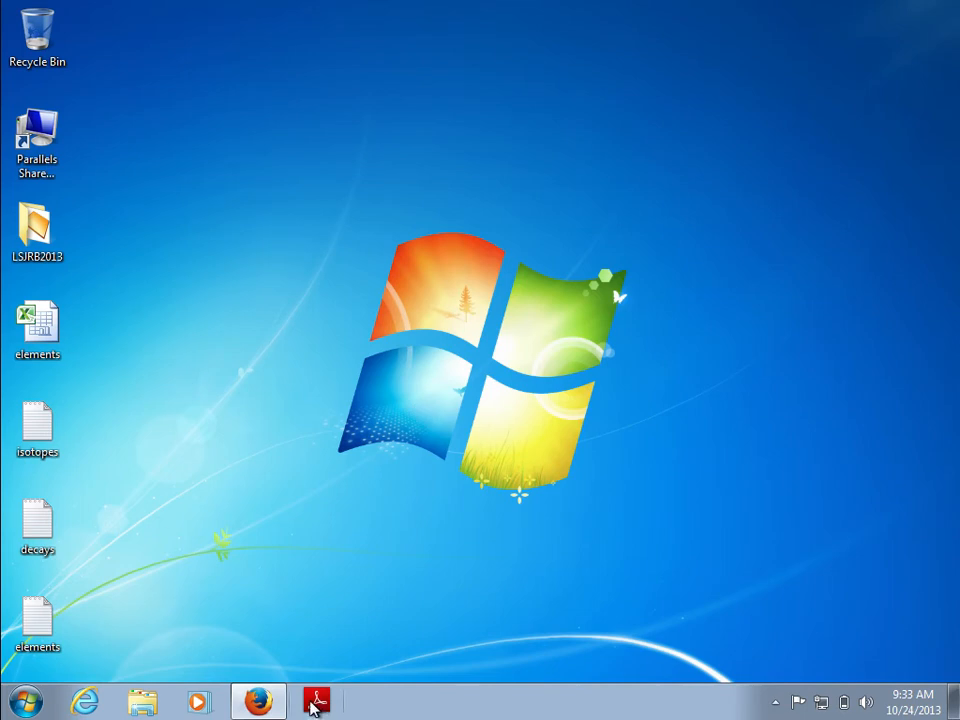
Step: Review the column names on the phpMyAdmin Import page and run the elements.txt import
click(268, 706)
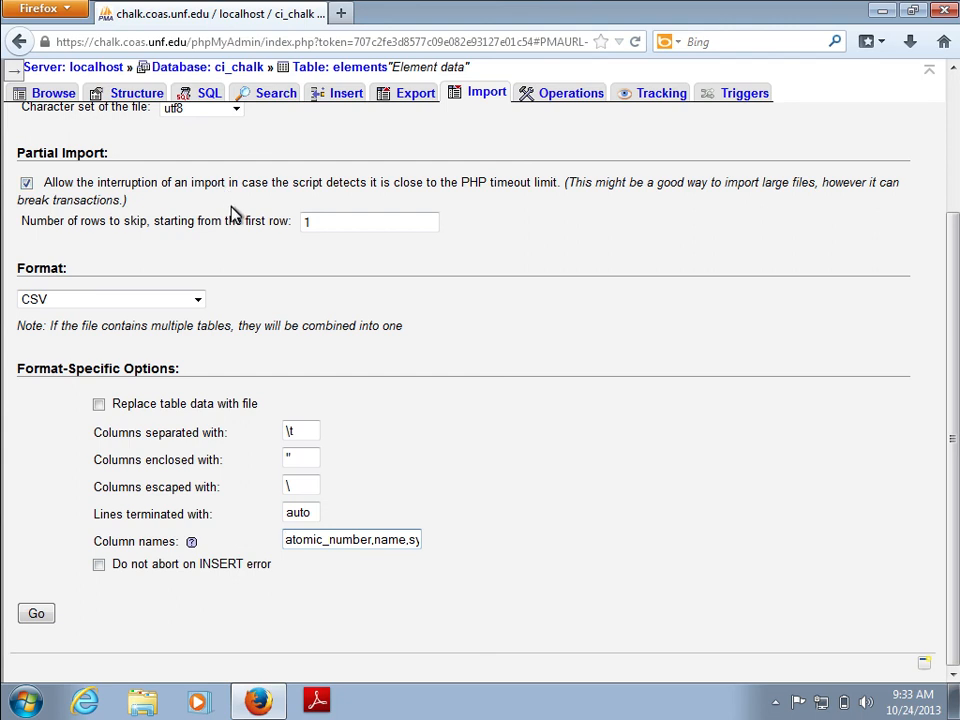
drag(352, 541, 450, 542)
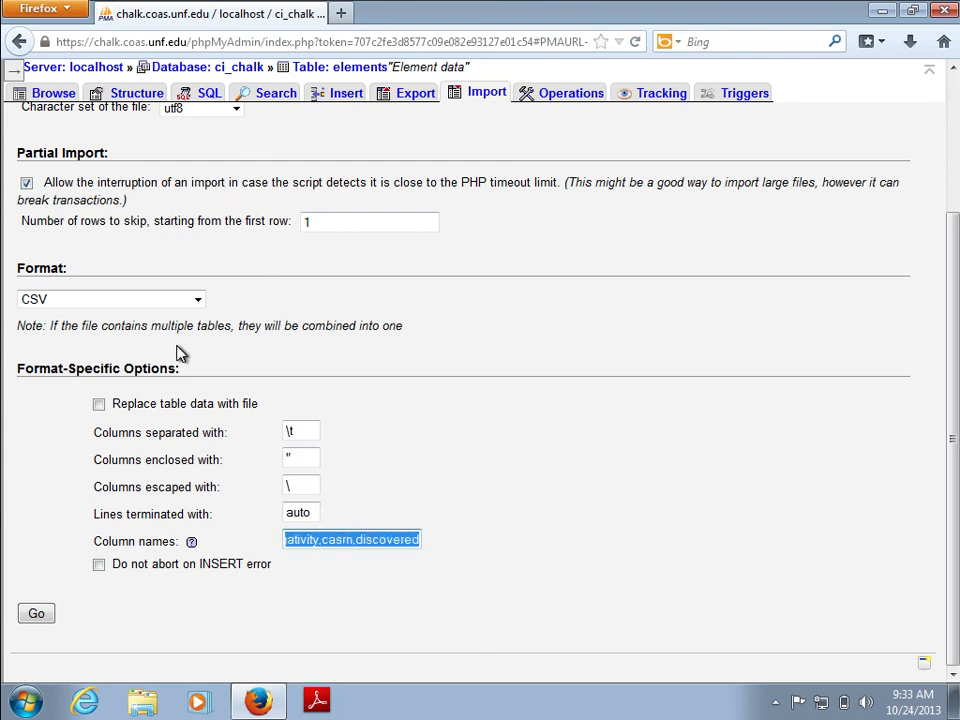
scroll(268, 242, up, 2)
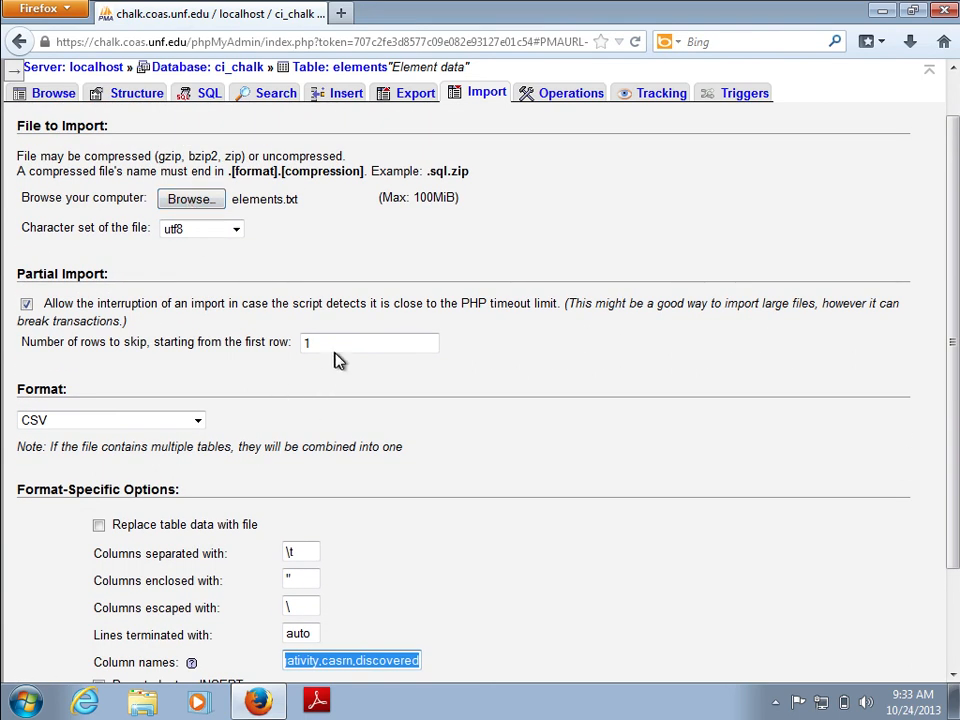
scroll(338, 369, down, 2)
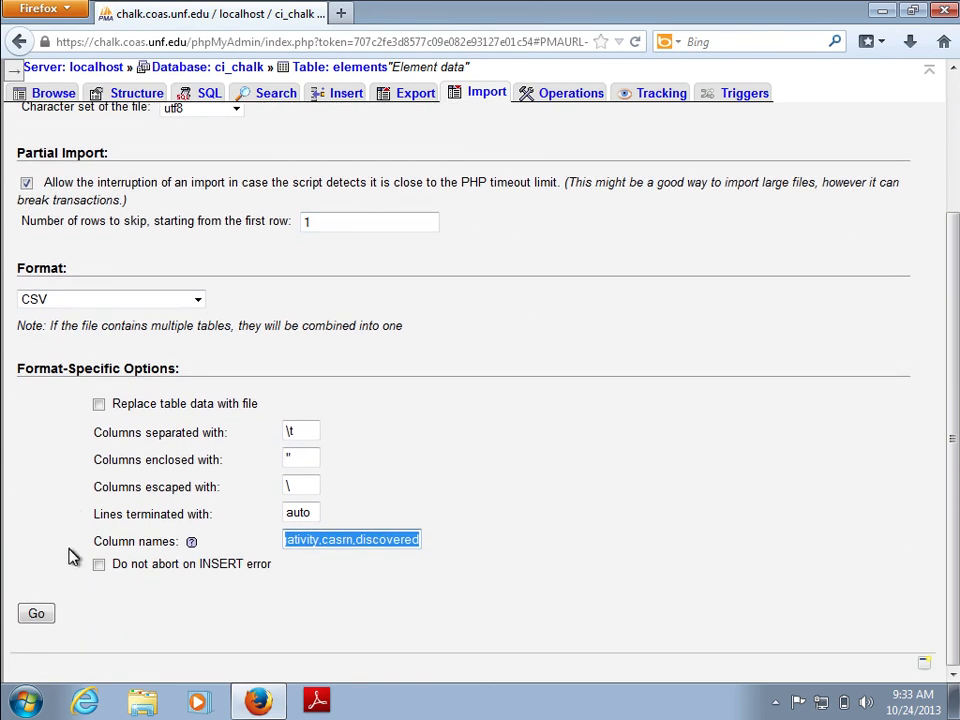
click(45, 614)
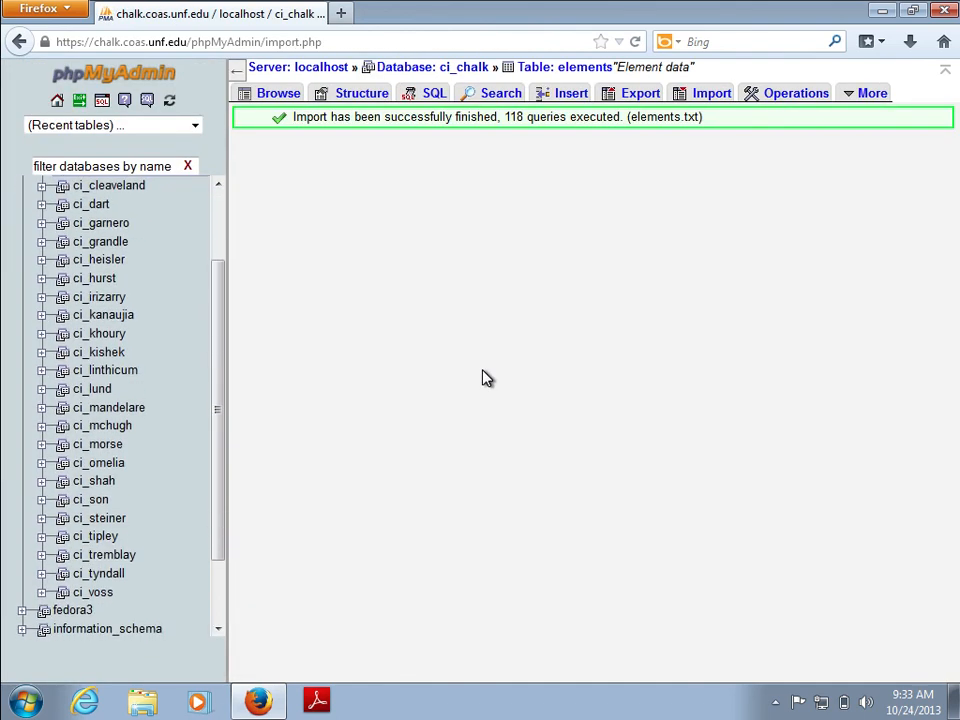
Step: Browse the elements table to view the 118 imported rows starting with Hydrogen
click(282, 92)
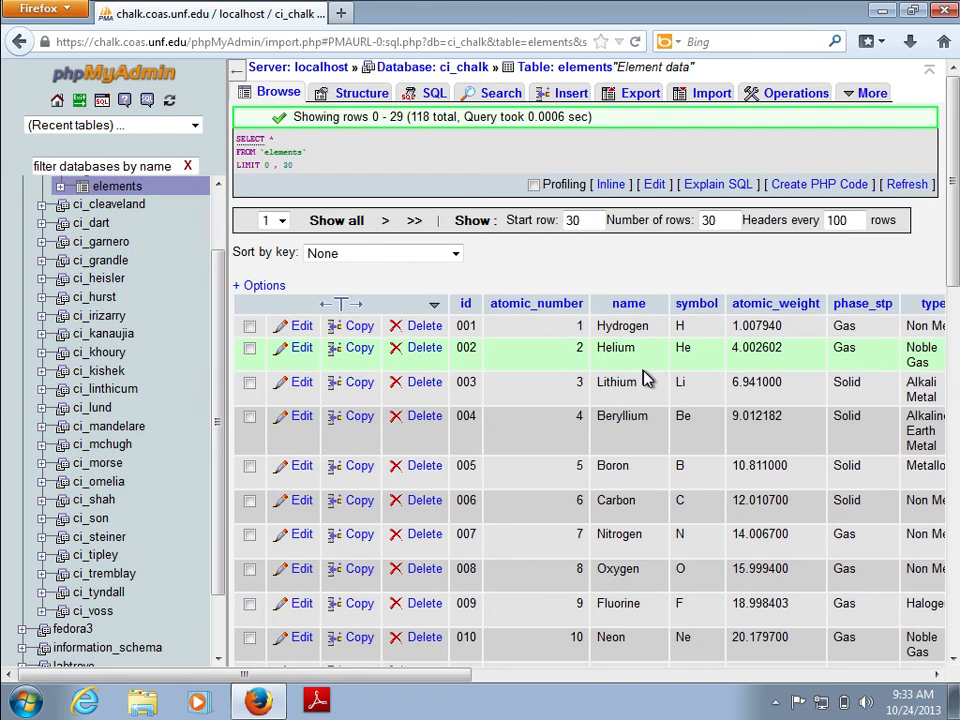
scroll(645, 378, right, 3)
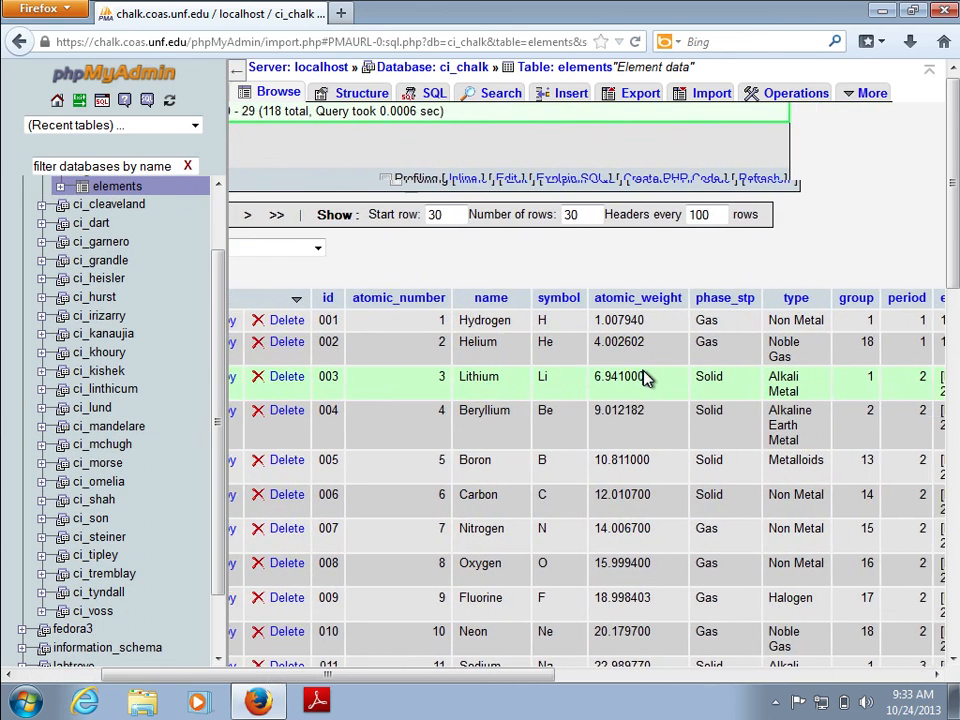
scroll(645, 378, right, 1)
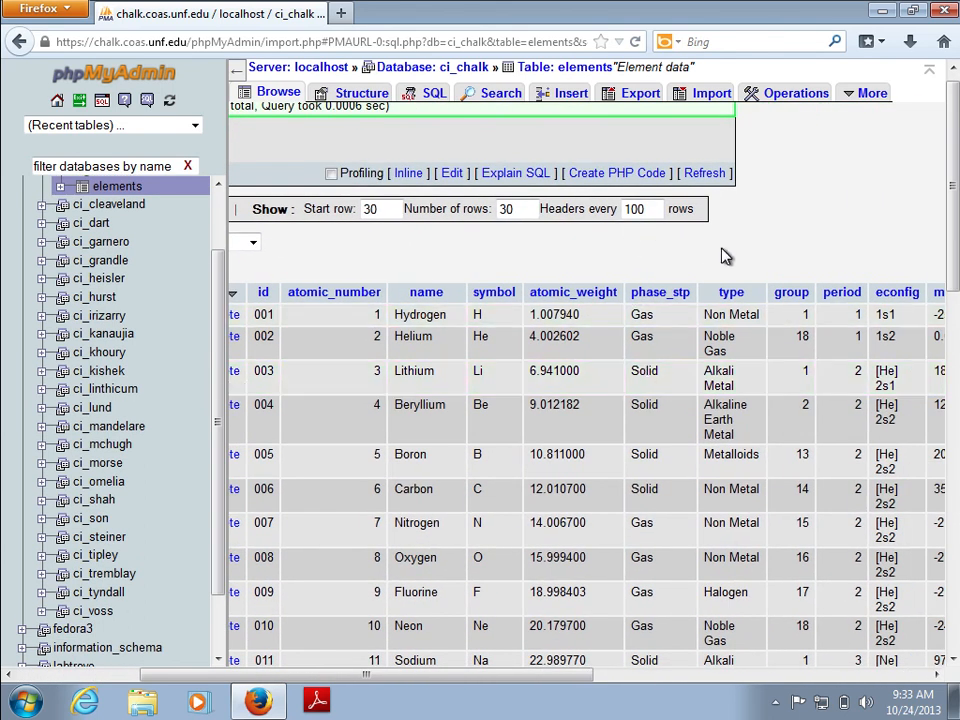